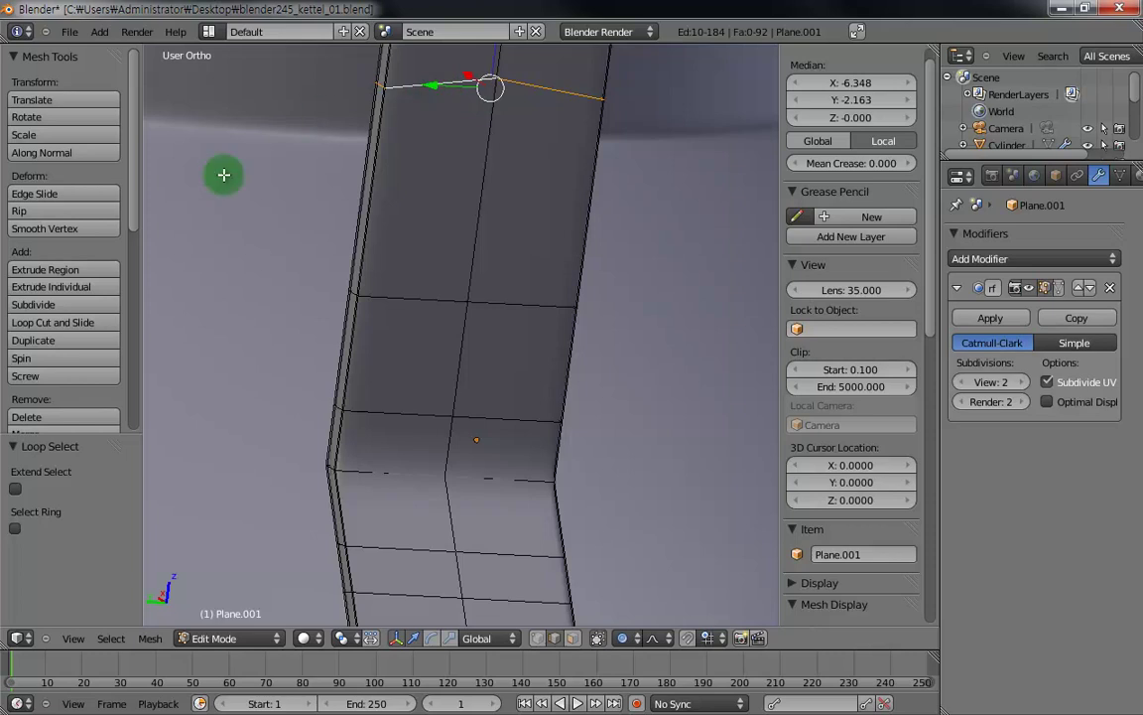
Slide the selected edge loop along the bracket and return to Object Mode.
{"action": "left_click", "coordinate": [61, 193]}
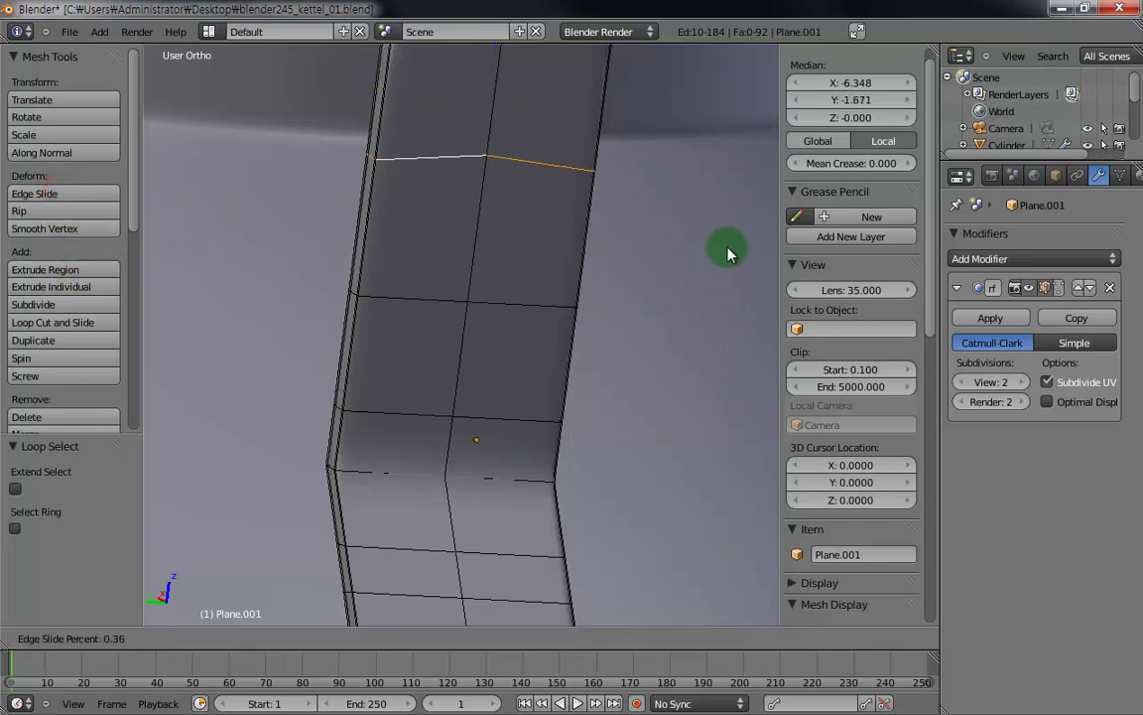
{"action": "left_click", "coordinate": [728, 248]}
{"action": "scroll", "coordinate": [648, 367], "scroll_direction": "down", "scroll_amount": 2}
{"action": "scroll", "coordinate": [544, 380], "scroll_direction": "down", "scroll_amount": 2}
{"action": "scroll", "coordinate": [554, 378], "scroll_direction": "down", "scroll_amount": 2}
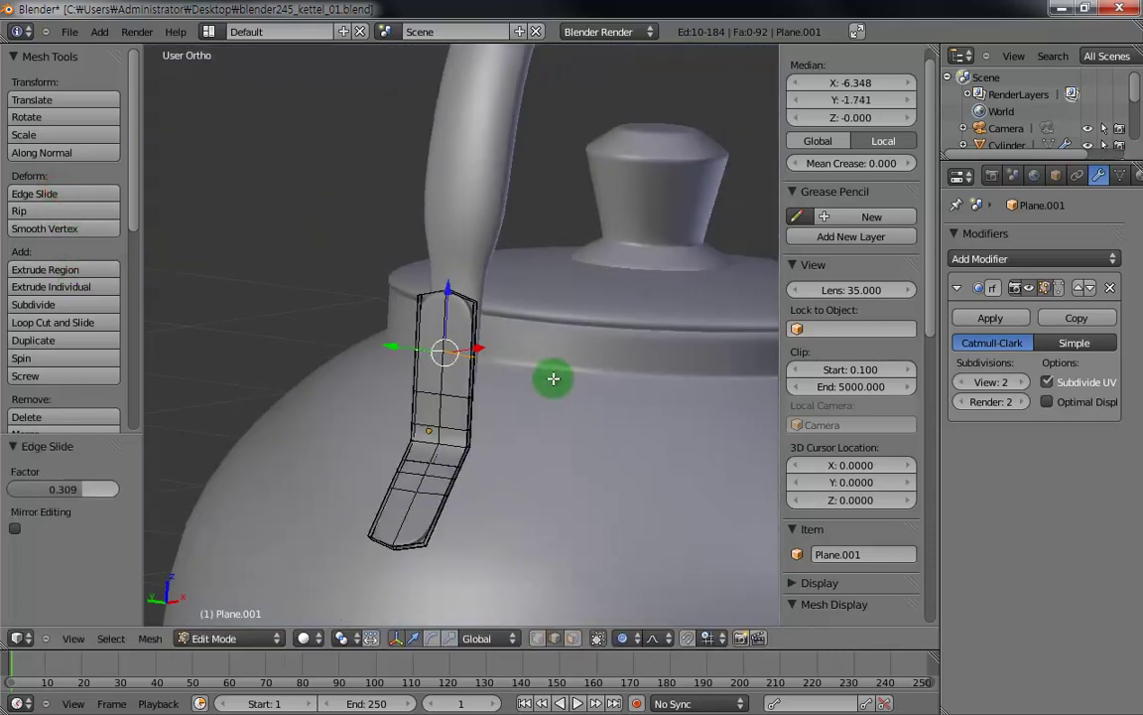
{"action": "scroll", "coordinate": [553, 378], "scroll_direction": "down", "scroll_amount": 2}
{"action": "key", "text": "Tab"}
{"action": "mouse_move", "coordinate": [523, 388]}
{"action": "middle_mouse_down"}
{"action": "mouse_move", "coordinate": [638, 403]}
{"action": "mouse_move", "coordinate": [481, 407]}
{"action": "mouse_move", "coordinate": [460, 376]}
{"action": "mouse_move", "coordinate": [617, 383]}
{"action": "mouse_move", "coordinate": [394, 343]}
{"action": "mouse_move", "coordinate": [480, 281]}
{"action": "mouse_move", "coordinate": [510, 375]}
{"action": "mouse_move", "coordinate": [471, 372]}
{"action": "mouse_move", "coordinate": [474, 263]}
{"action": "mouse_move", "coordinate": [520, 339]}
{"action": "mouse_move", "coordinate": [462, 298]}
{"action": "middle_mouse_up"}
On the handle bracket piece, slide its top edge loop toward the end.
{"action": "right_click", "coordinate": [474, 263]}
{"action": "key", "text": "Tab"}
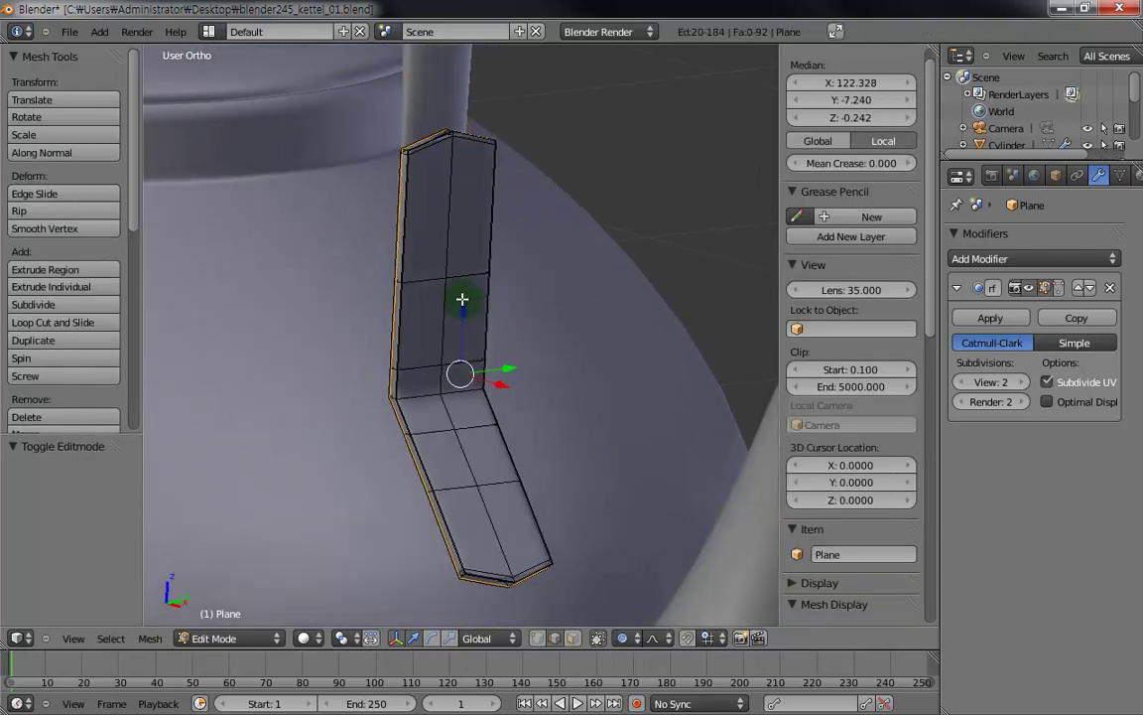
{"action": "mouse_move", "coordinate": [426, 203]}
{"action": "middle_mouse_down", "text": "ctrl"}
{"action": "mouse_move", "coordinate": [502, 383]}
{"action": "mouse_move", "coordinate": [495, 233]}
{"action": "middle_mouse_up", "text": "ctrl"}
{"action": "right_click", "coordinate": [487, 176]}
{"action": "right_click", "coordinate": [475, 174], "text": "alt"}
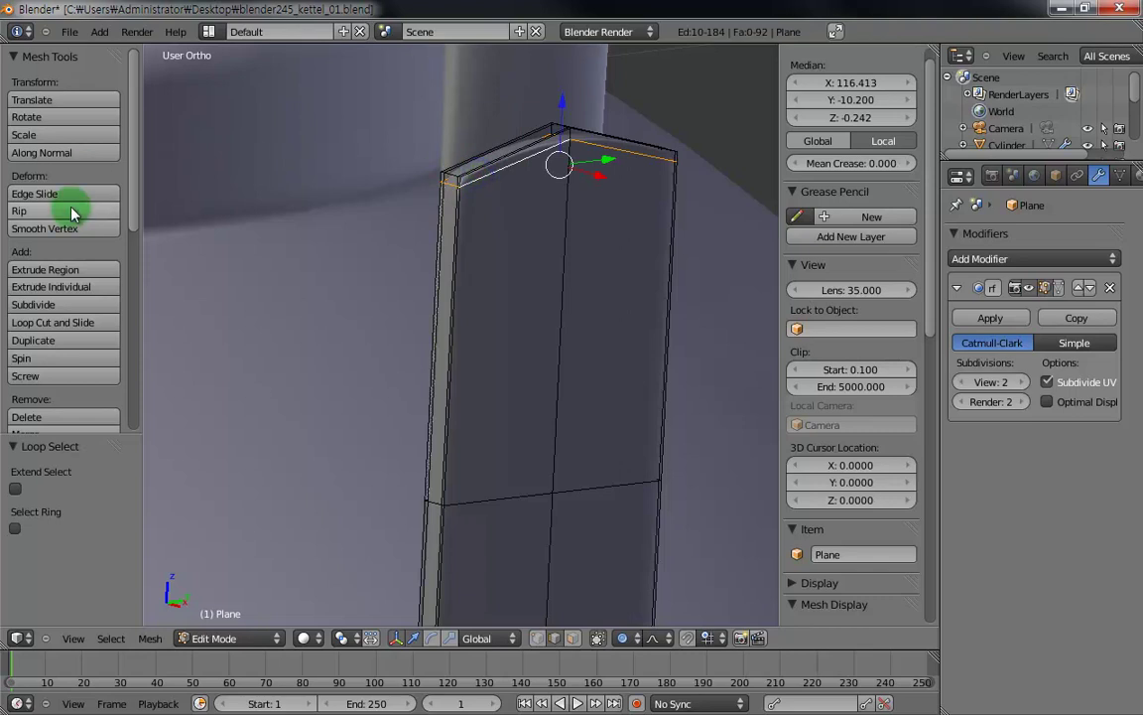
{"action": "left_click", "coordinate": [71, 193]}
{"action": "left_click", "coordinate": [758, 324]}
{"action": "mouse_move", "coordinate": [756, 331]}
{"action": "middle_mouse_down"}
{"action": "mouse_move", "coordinate": [684, 56]}
{"action": "mouse_move", "coordinate": [651, 362]}
{"action": "mouse_move", "coordinate": [671, 394]}
{"action": "mouse_move", "coordinate": [613, 347]}
{"action": "middle_mouse_up"}
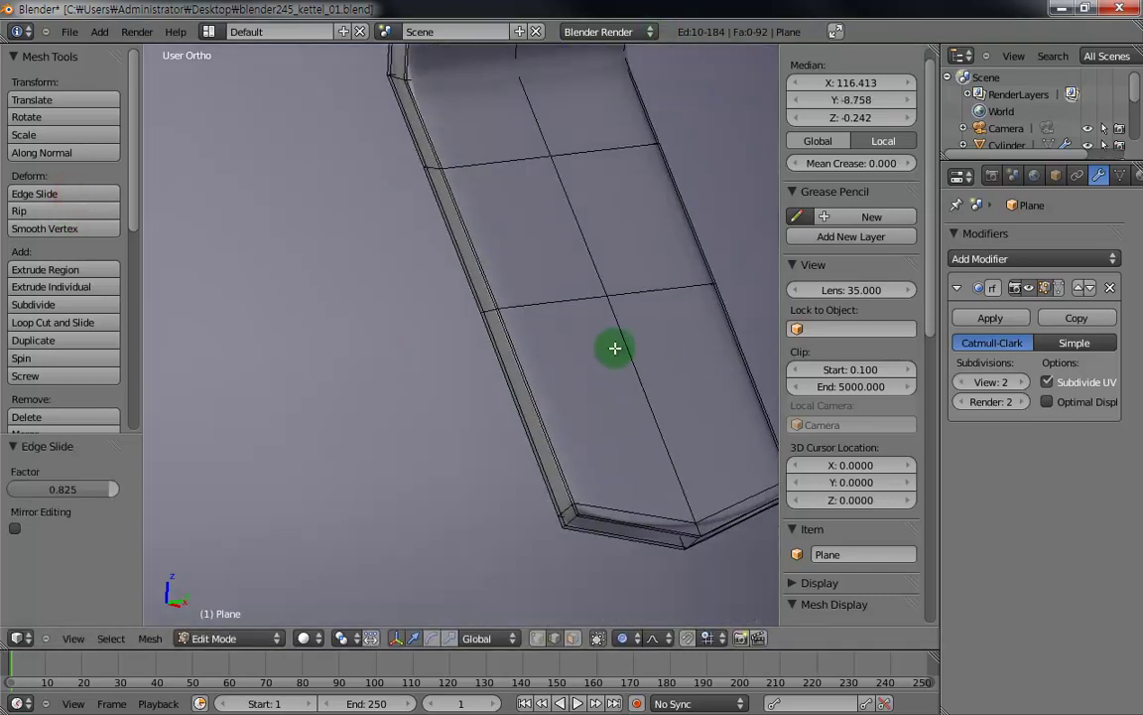
Slide the bracket's bottom edge loop toward its end.
{"action": "right_click", "coordinate": [603, 506]}
{"action": "right_click", "coordinate": [599, 499], "text": "alt"}
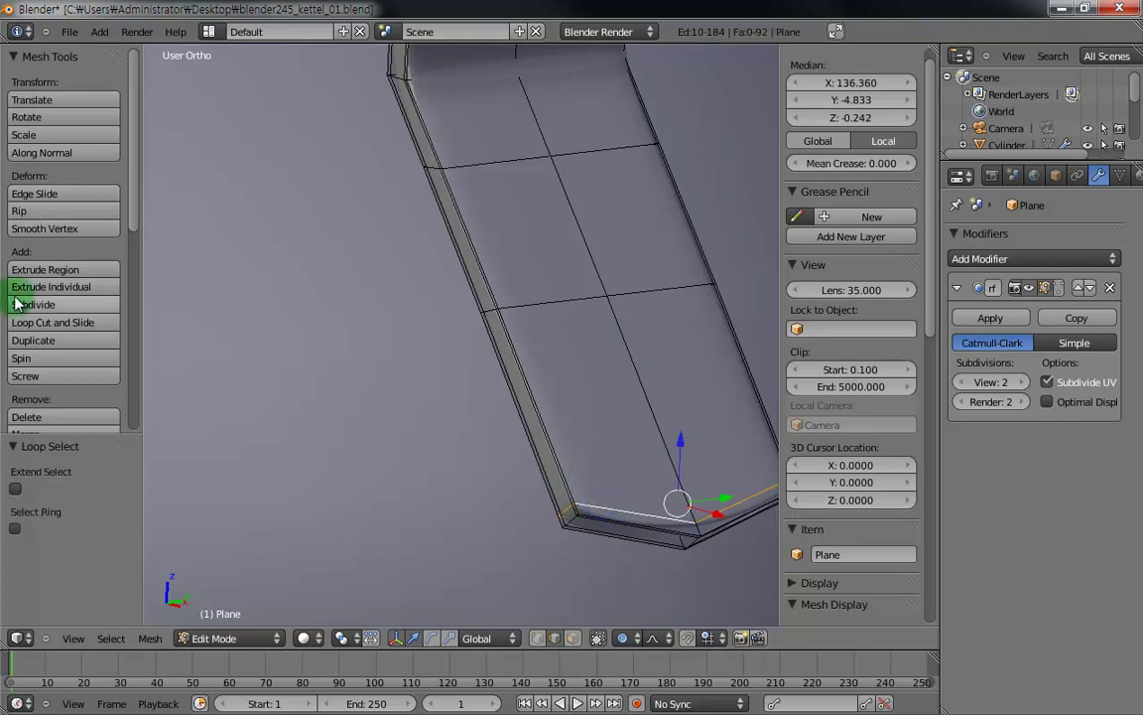
{"action": "left_click", "coordinate": [55, 192]}
{"action": "left_click", "coordinate": [661, 99]}
Slide the middle edge loop up toward the bend, then return to Object Mode.
{"action": "right_click", "coordinate": [578, 298], "text": "alt"}
{"action": "left_click", "coordinate": [98, 193]}
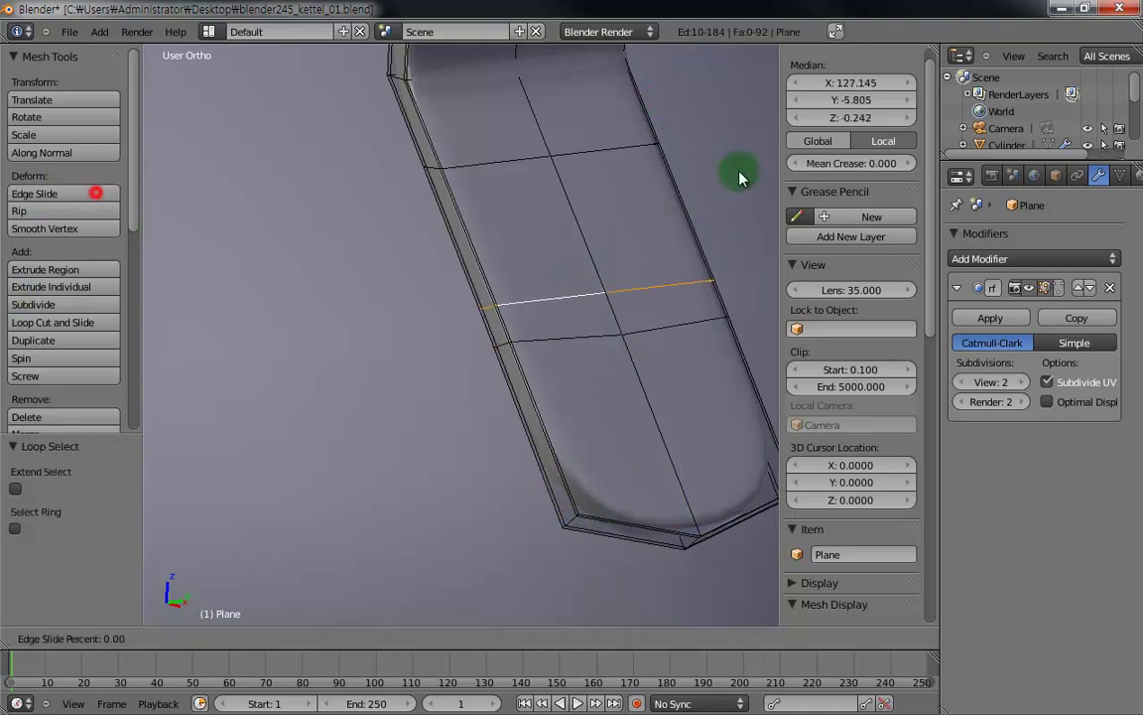
{"action": "left_click", "coordinate": [747, 121]}
{"action": "scroll", "coordinate": [695, 245], "scroll_direction": "down", "scroll_amount": 3}
{"action": "scroll", "coordinate": [653, 303], "scroll_direction": "down", "scroll_amount": 2}
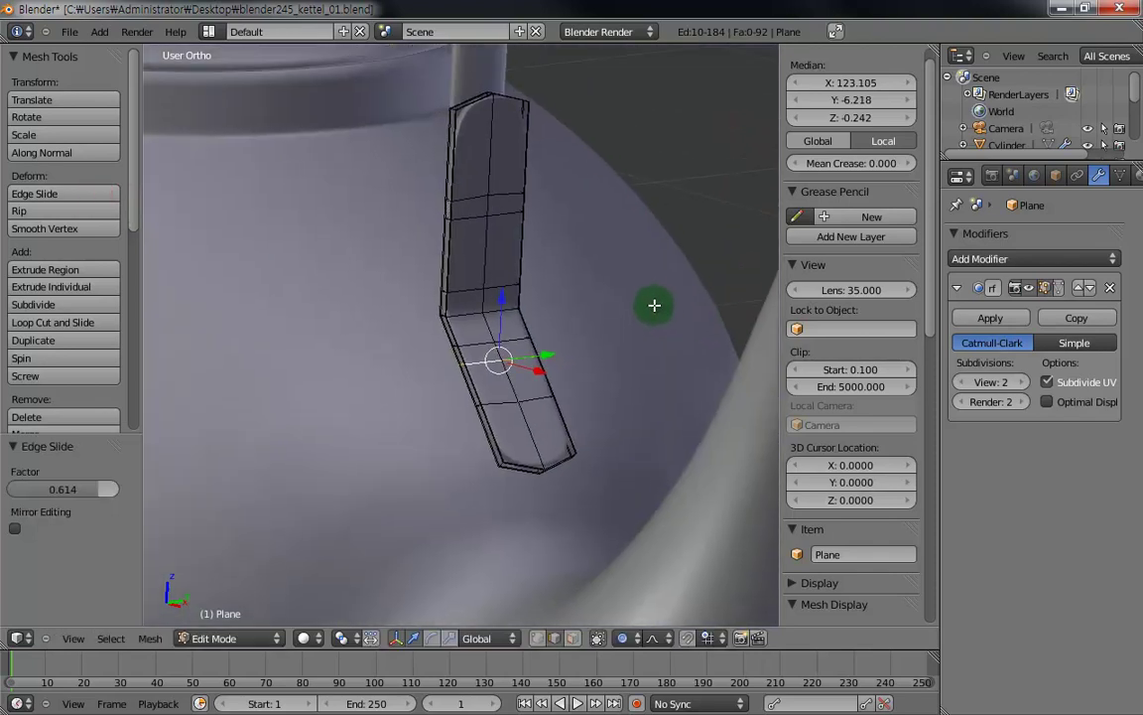
{"action": "scroll", "coordinate": [633, 289], "scroll_direction": "down", "scroll_amount": 2}
{"action": "key", "text": "Tab"}
{"action": "scroll", "coordinate": [599, 278], "scroll_direction": "up", "scroll_amount": 1}
{"action": "scroll", "coordinate": [598, 278], "scroll_direction": "down", "scroll_amount": 4}
{"action": "mouse_move", "coordinate": [585, 273]}
{"action": "middle_mouse_down"}
{"action": "mouse_move", "coordinate": [604, 337]}
{"action": "mouse_move", "coordinate": [673, 319]}
{"action": "mouse_move", "coordinate": [593, 333]}
{"action": "middle_mouse_up"}
In Front view, place the 3D cursor just above the handle bracket.
{"action": "key", "text": "KP_1"}
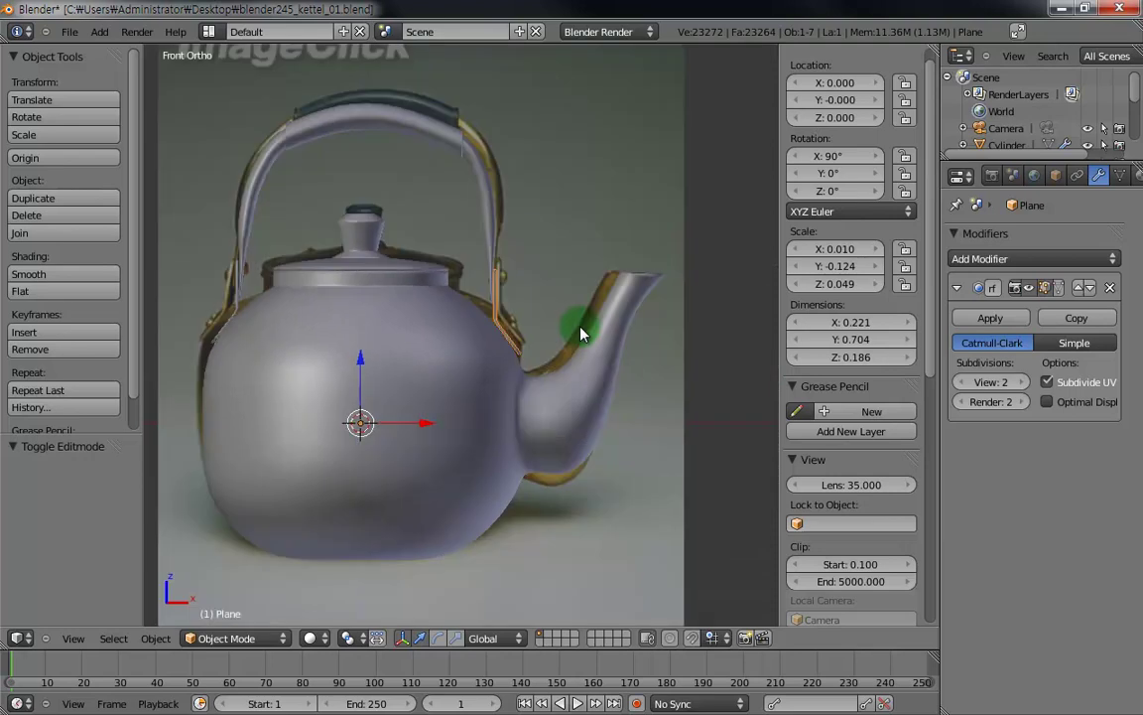
{"action": "scroll", "coordinate": [486, 336], "scroll_direction": "up", "scroll_amount": 3}
{"action": "scroll", "coordinate": [437, 371], "scroll_direction": "up", "scroll_amount": 1}
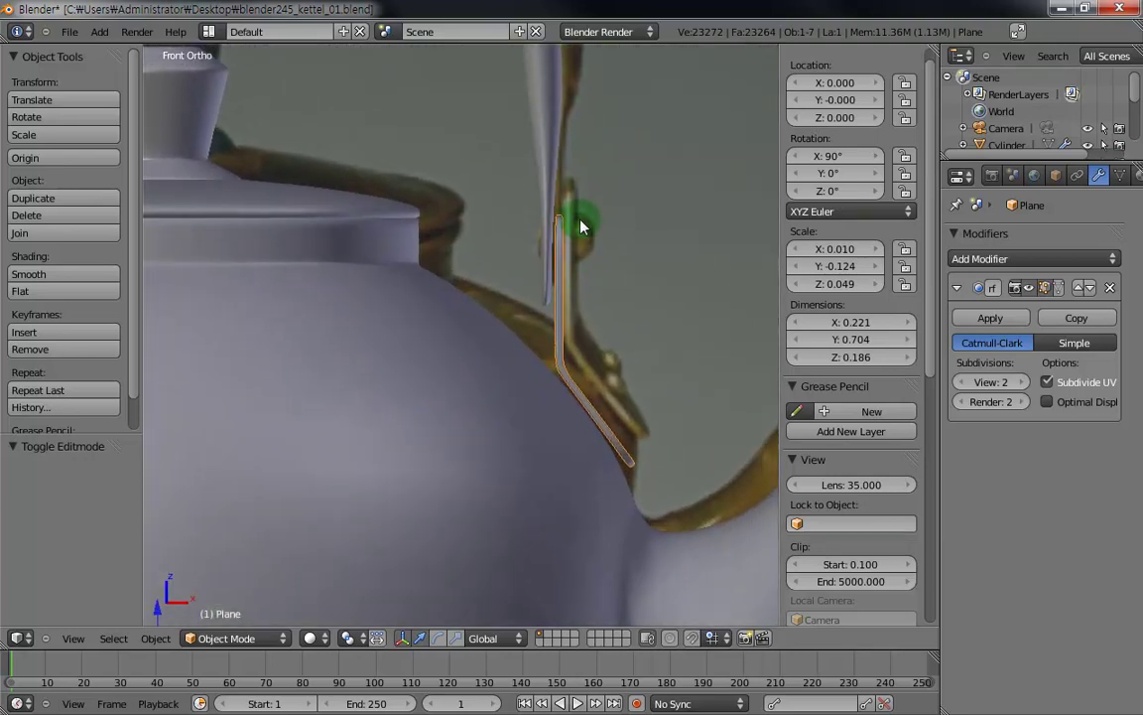
{"action": "mouse_move", "coordinate": [635, 288]}
{"action": "middle_mouse_down", "text": "shift"}
{"action": "mouse_move", "coordinate": [587, 296]}
{"action": "mouse_move", "coordinate": [533, 204]}
{"action": "mouse_move", "coordinate": [608, 370]}
{"action": "middle_mouse_up", "text": "shift"}
{"action": "scroll", "coordinate": [506, 196], "scroll_direction": "down", "scroll_amount": 3}
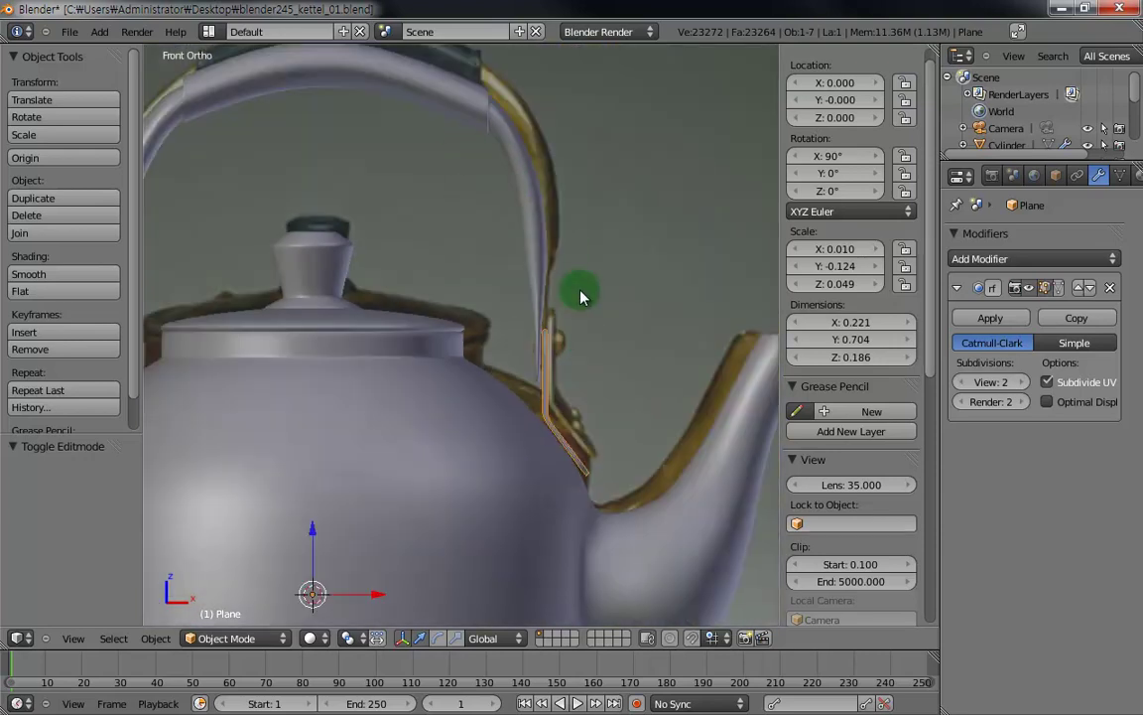
{"action": "mouse_move", "coordinate": [575, 407]}
{"action": "middle_mouse_down"}
{"action": "mouse_move", "coordinate": [536, 433]}
{"action": "mouse_move", "coordinate": [531, 348]}
{"action": "mouse_move", "coordinate": [454, 416]}
{"action": "mouse_move", "coordinate": [572, 409]}
{"action": "middle_mouse_up"}
{"action": "scroll", "coordinate": [533, 417], "scroll_direction": "up", "scroll_amount": 4}
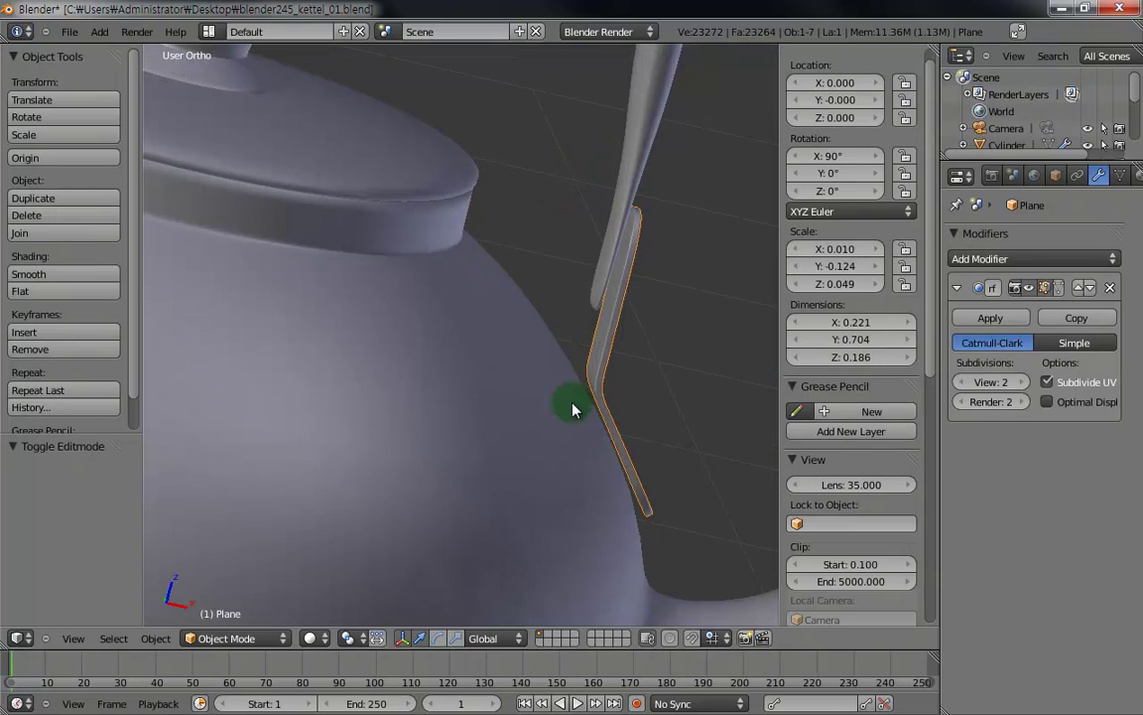
{"action": "key", "text": "KP_1"}
{"action": "mouse_move", "coordinate": [531, 325]}
{"action": "middle_mouse_down", "text": "shift"}
{"action": "mouse_move", "coordinate": [408, 372]}
{"action": "mouse_move", "coordinate": [516, 296]}
{"action": "mouse_move", "coordinate": [499, 336]}
{"action": "middle_mouse_up", "text": "shift"}
{"action": "left_click", "coordinate": [512, 261]}
{"action": "key", "text": "shift+a"}
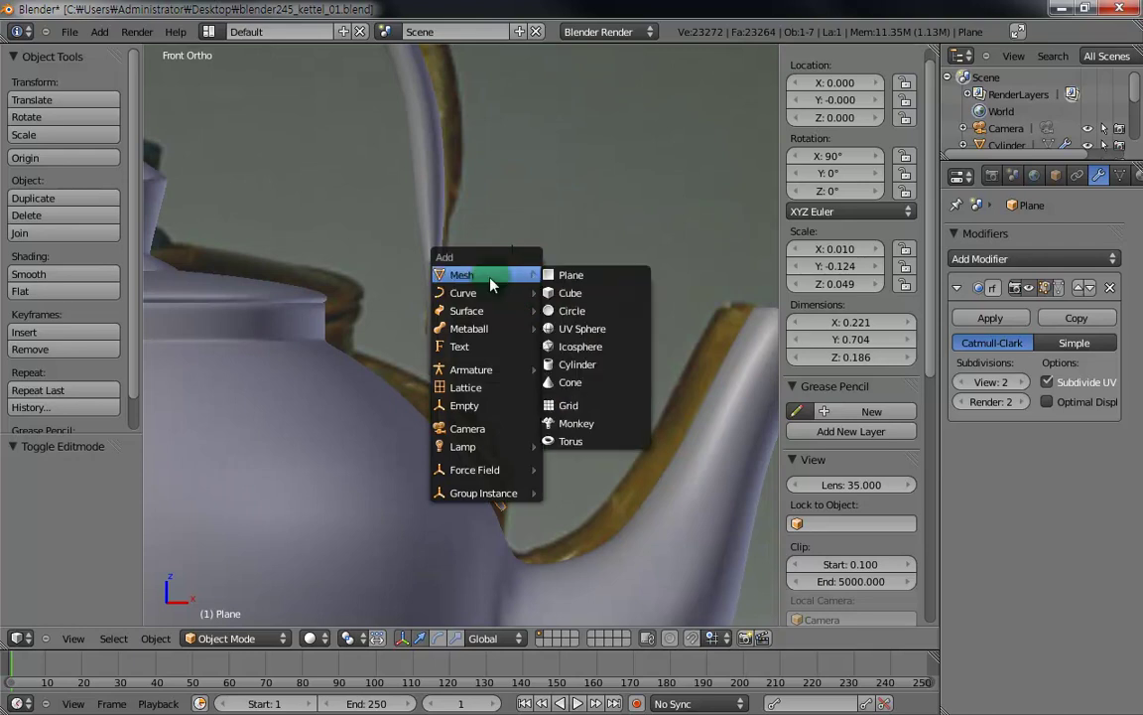
Add a cylinder at the 3D cursor and scale it down to 0.065.
{"action": "left_click", "coordinate": [575, 365]}
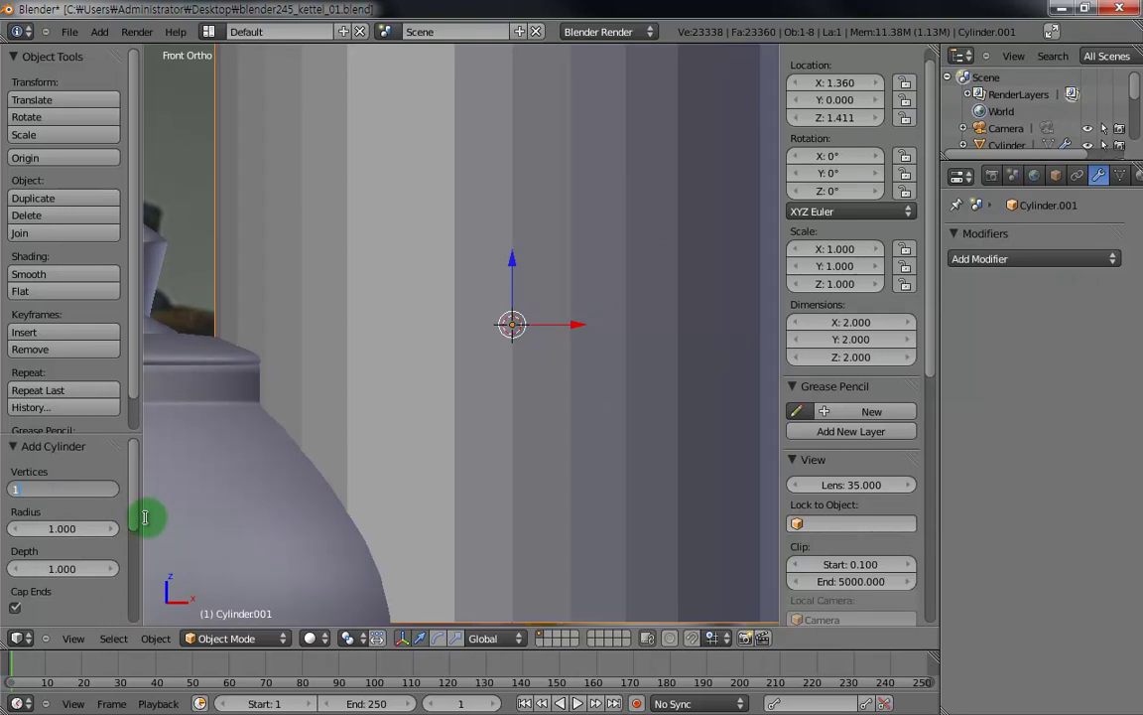
{"action": "scroll", "coordinate": [183, 531], "scroll_direction": "down", "scroll_amount": 5}
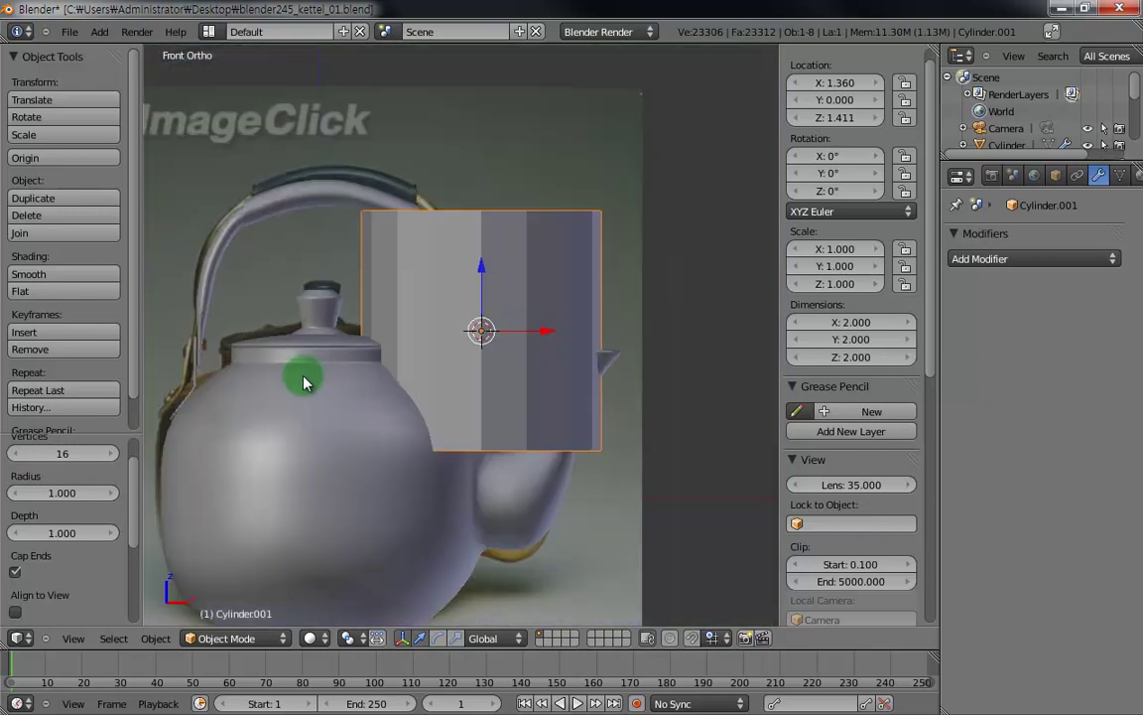
{"action": "key", "text": "s"}
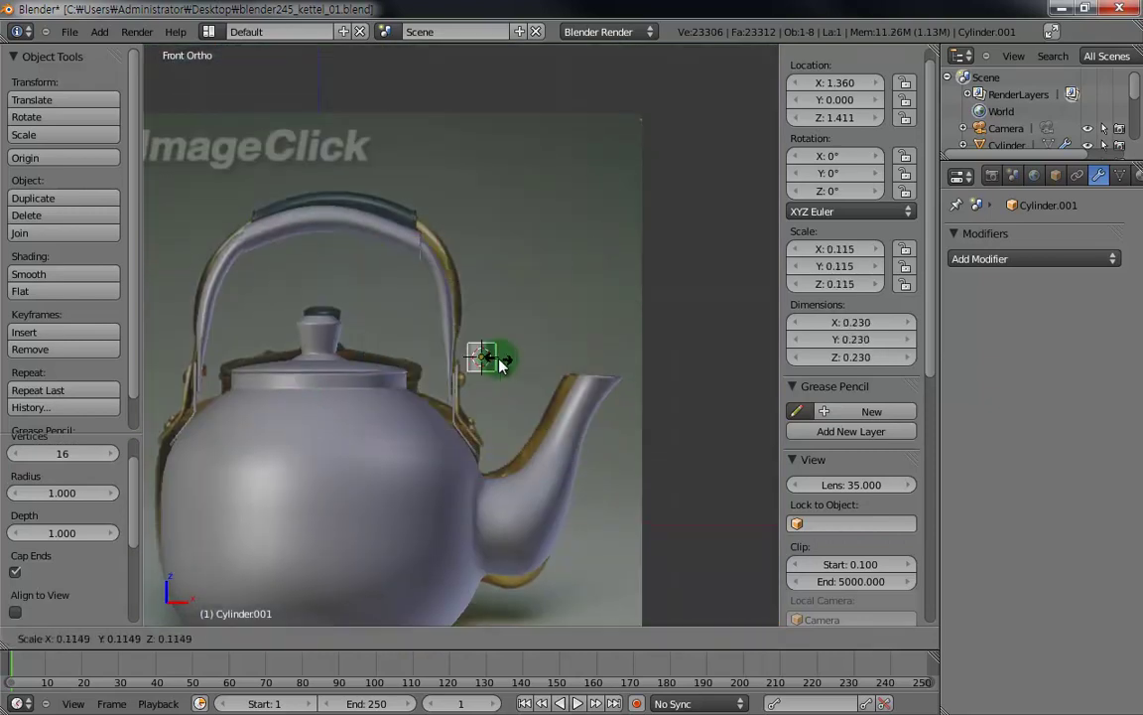
{"action": "left_click", "coordinate": [497, 361]}
{"action": "scroll", "coordinate": [466, 366], "scroll_direction": "up", "scroll_amount": 3}
{"action": "scroll", "coordinate": [461, 375], "scroll_direction": "up", "scroll_amount": 3}
{"action": "scroll", "coordinate": [531, 334], "scroll_direction": "up", "scroll_amount": 3}
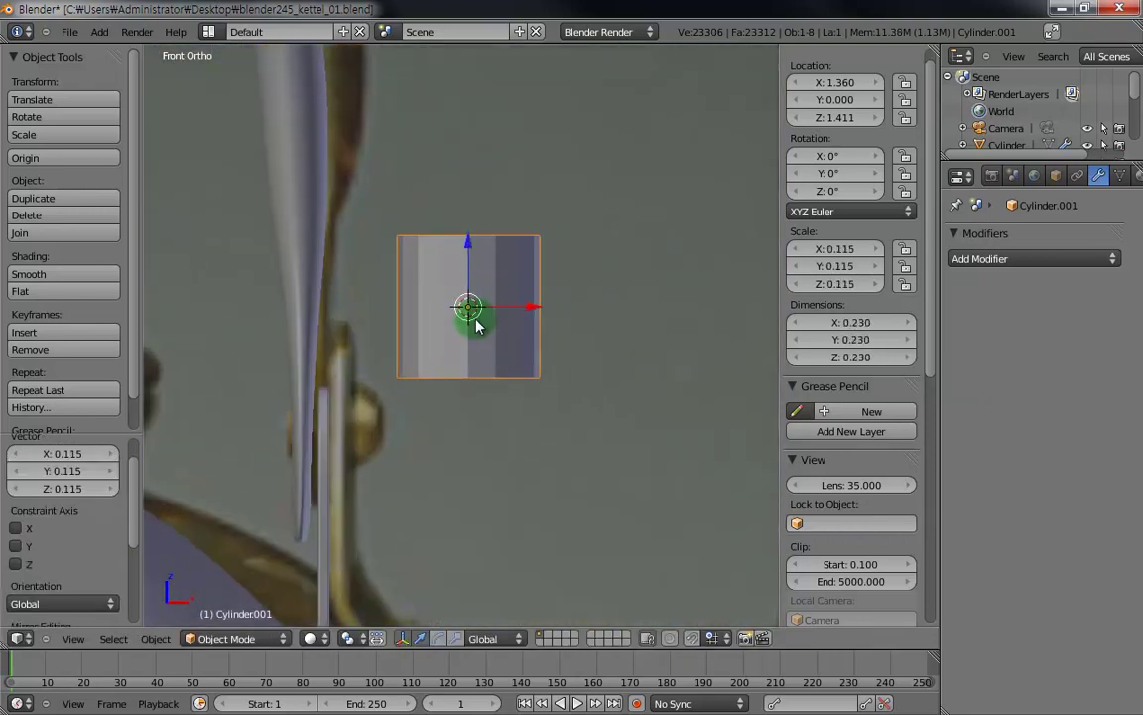
{"action": "mouse_move", "coordinate": [502, 337]}
{"action": "middle_mouse_down", "text": "shift"}
{"action": "mouse_move", "coordinate": [501, 258]}
{"action": "mouse_move", "coordinate": [523, 311]}
{"action": "middle_mouse_up", "text": "shift"}
{"action": "mouse_move", "coordinate": [510, 536]}
{"action": "middle_mouse_down", "text": "shift"}
{"action": "mouse_move", "coordinate": [467, 405]}
{"action": "mouse_move", "coordinate": [468, 471]}
{"action": "middle_mouse_up", "text": "shift"}
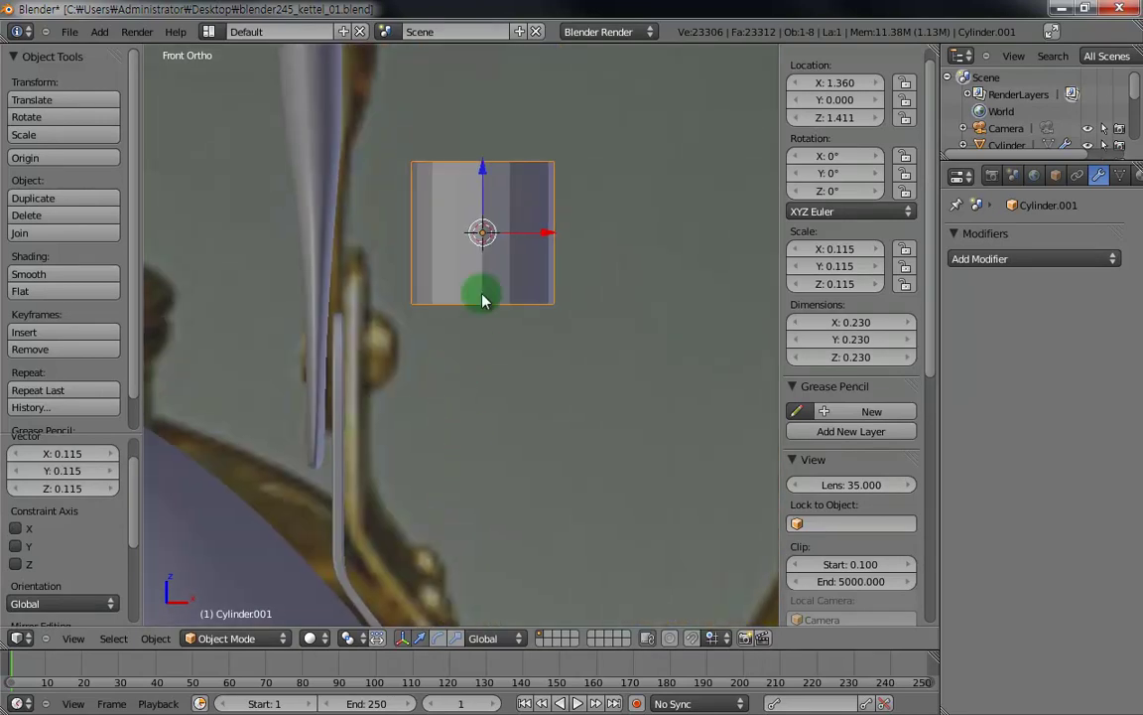
{"action": "middle_click_drag", "start_coordinate": [484, 300], "coordinate": [580, 327], "text": "shift"}
{"action": "key", "text": "s"}
{"action": "left_click", "coordinate": [559, 317]}
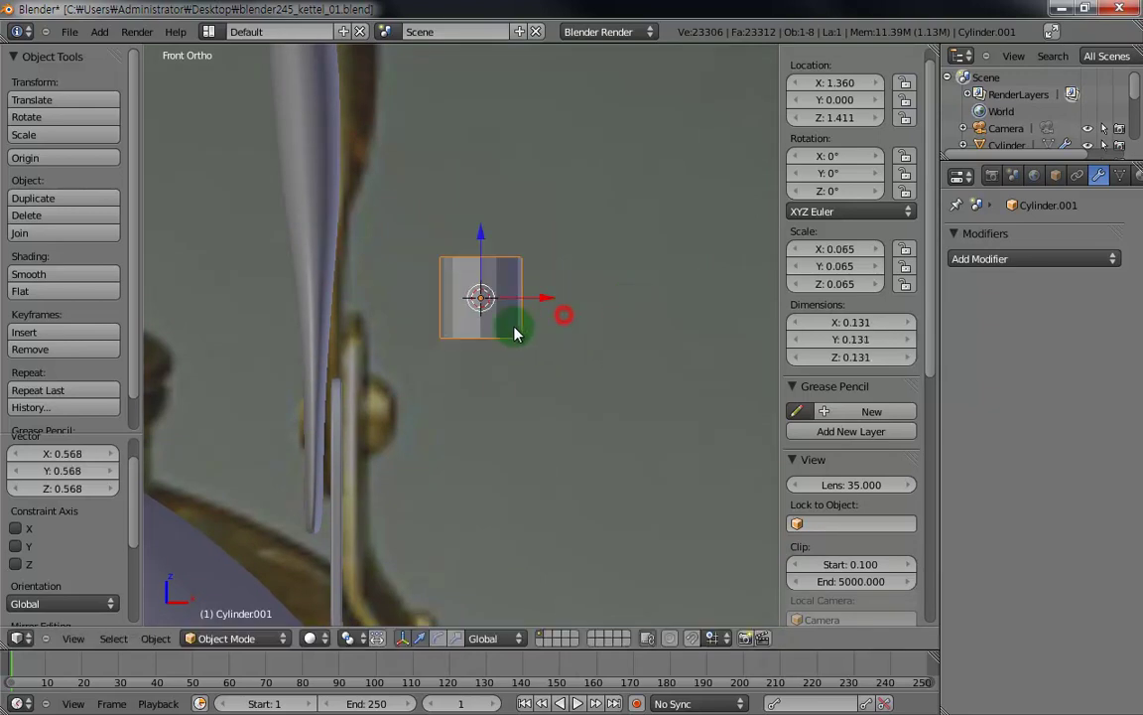
Double the cylinder's height along Z, isolate it in local view, and enter Edit Mode.
{"action": "middle_click_drag", "start_coordinate": [510, 324], "coordinate": [512, 395], "text": "shift"}
{"action": "scroll", "coordinate": [511, 395], "scroll_direction": "up", "scroll_amount": 2}
{"action": "key", "text": "s"}
{"action": "key", "text": "z"}
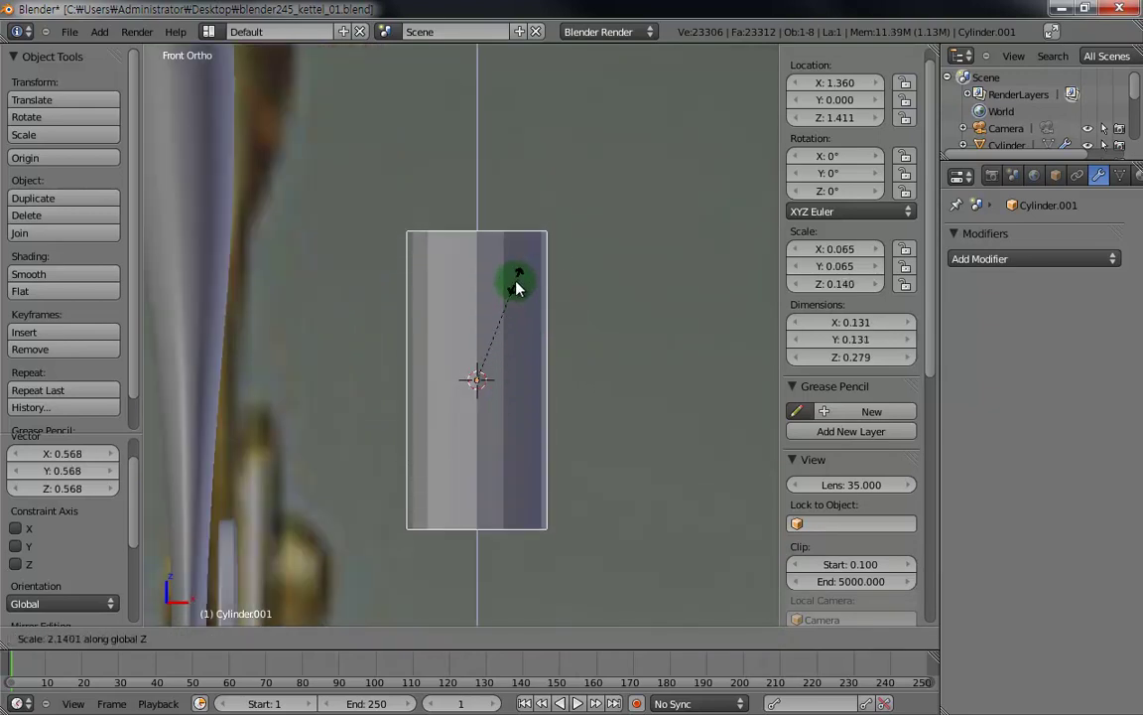
{"action": "left_click", "coordinate": [516, 298]}
{"action": "middle_click_drag", "start_coordinate": [515, 298], "coordinate": [499, 372]}
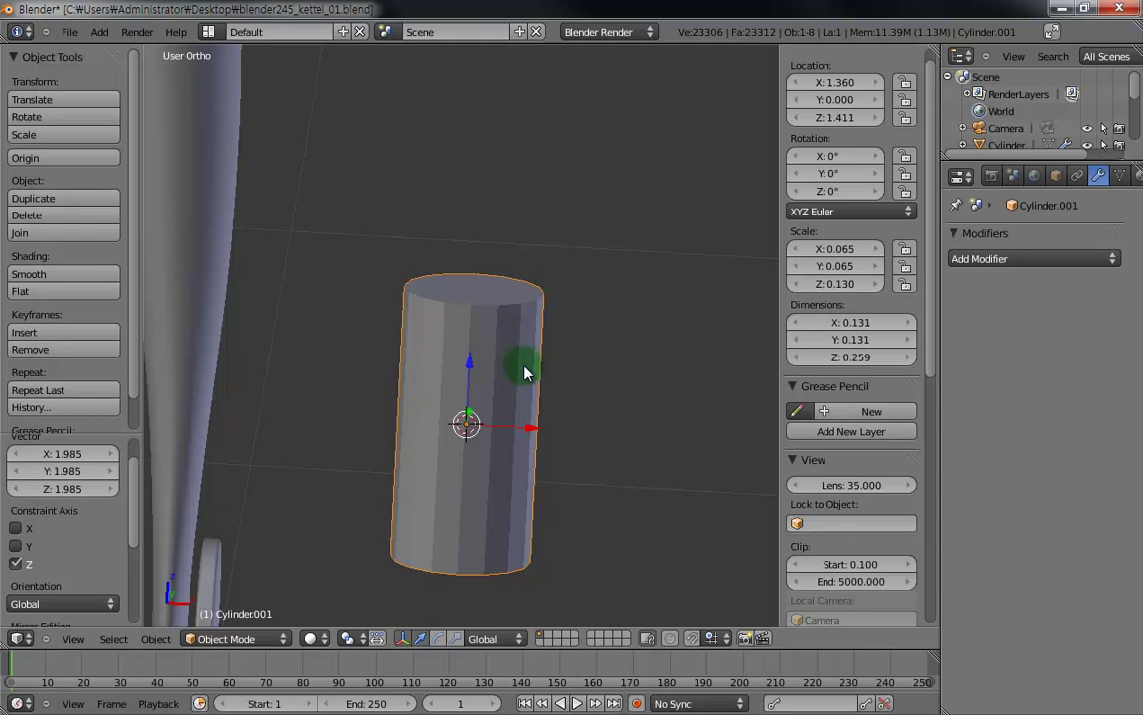
{"action": "key", "text": "KP_Divide"}
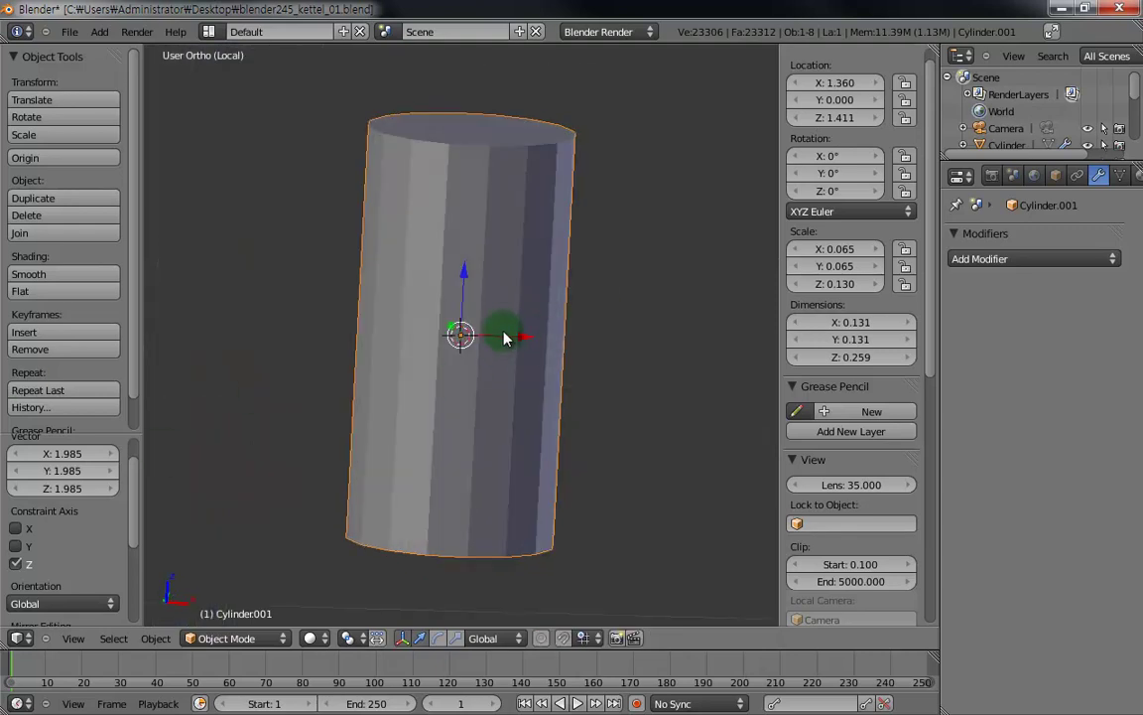
{"action": "key", "text": "Tab"}
Switch to face selection and select the cylinder's top cap.
{"action": "middle_click_drag", "start_coordinate": [484, 299], "coordinate": [465, 398]}
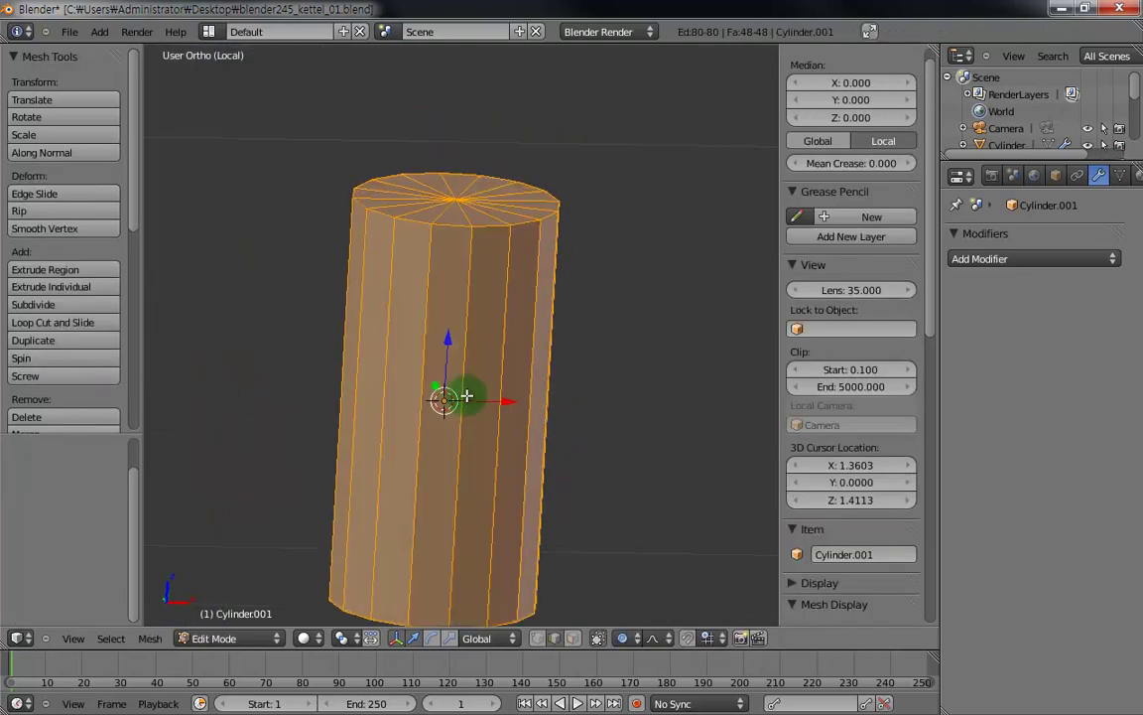
{"action": "scroll", "coordinate": [463, 392], "scroll_direction": "up", "scroll_amount": 3}
{"action": "key", "text": "ctrl+Tab"}
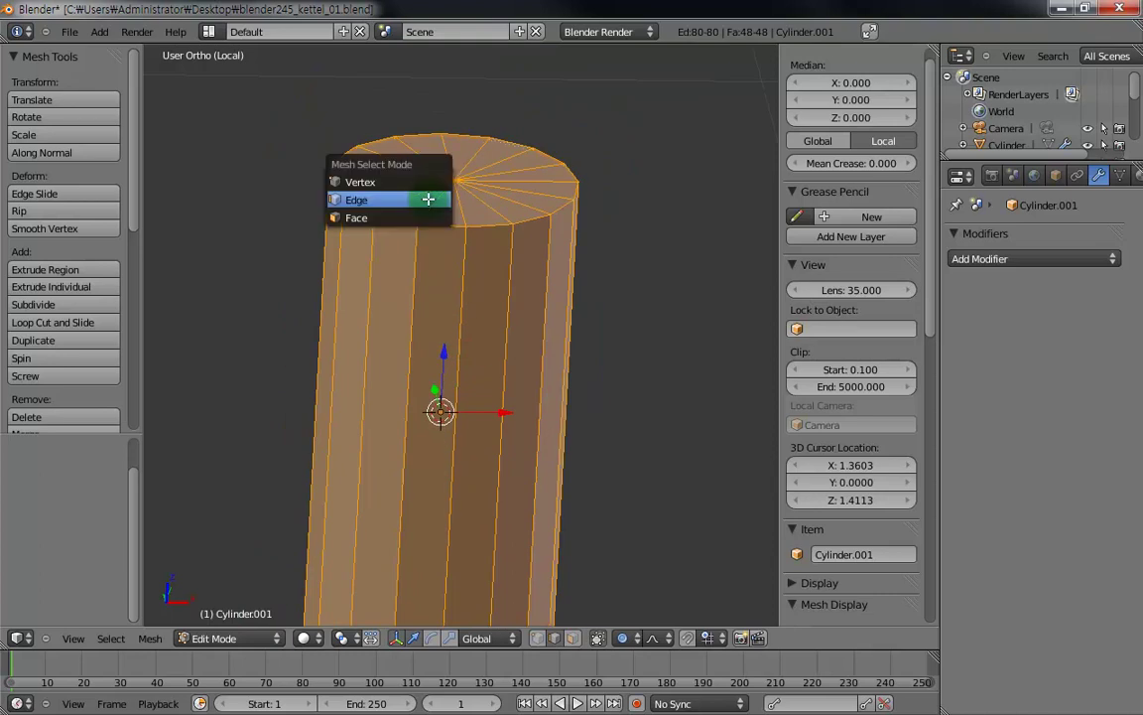
{"action": "left_click", "coordinate": [413, 214]}
{"action": "right_click", "coordinate": [412, 176]}
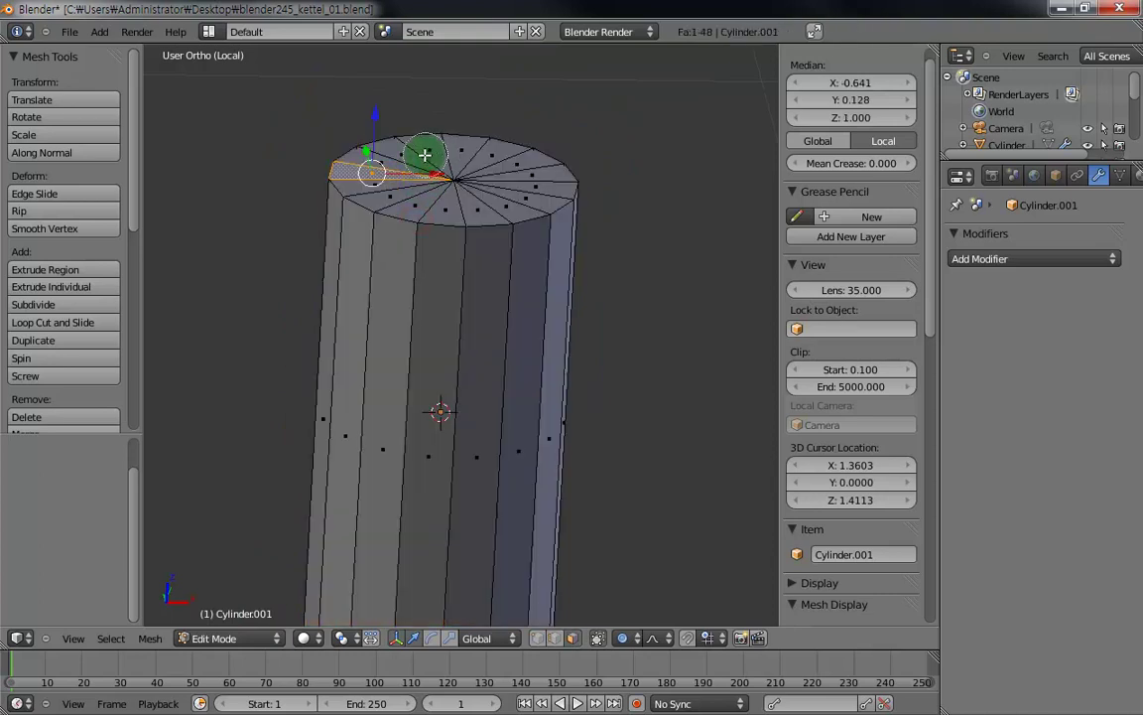
{"action": "right_click", "coordinate": [478, 170], "text": "alt"}
Lower the top cap down along the cylinder's height.
{"action": "mouse_move", "coordinate": [477, 170]}
{"action": "middle_mouse_down"}
{"action": "mouse_move", "coordinate": [472, 289]}
{"action": "mouse_move", "coordinate": [492, 289]}
{"action": "mouse_move", "coordinate": [485, 295]}
{"action": "mouse_move", "coordinate": [467, 250]}
{"action": "middle_mouse_up"}
{"action": "left_click_drag", "start_coordinate": [442, 169], "coordinate": [437, 349]}
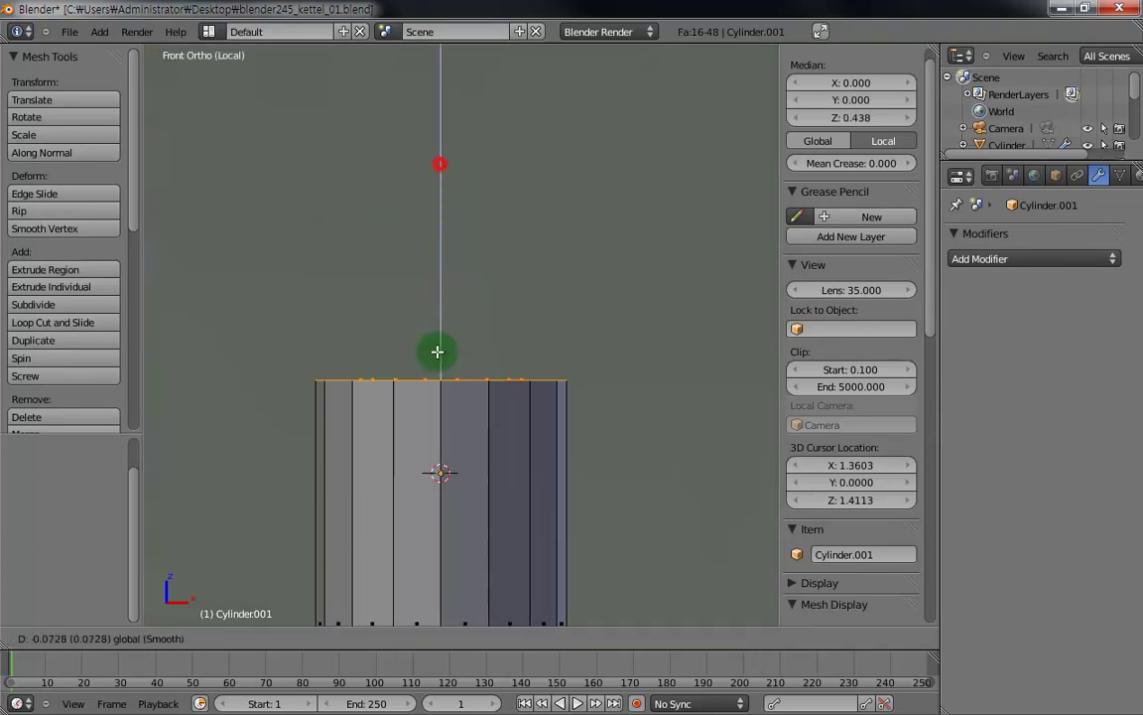
{"action": "middle_click_drag", "start_coordinate": [437, 349], "coordinate": [505, 171], "text": "shift"}
{"action": "scroll", "coordinate": [472, 454], "scroll_direction": "down", "scroll_amount": 3}
{"action": "scroll", "coordinate": [369, 335], "scroll_direction": "down", "scroll_amount": 3}
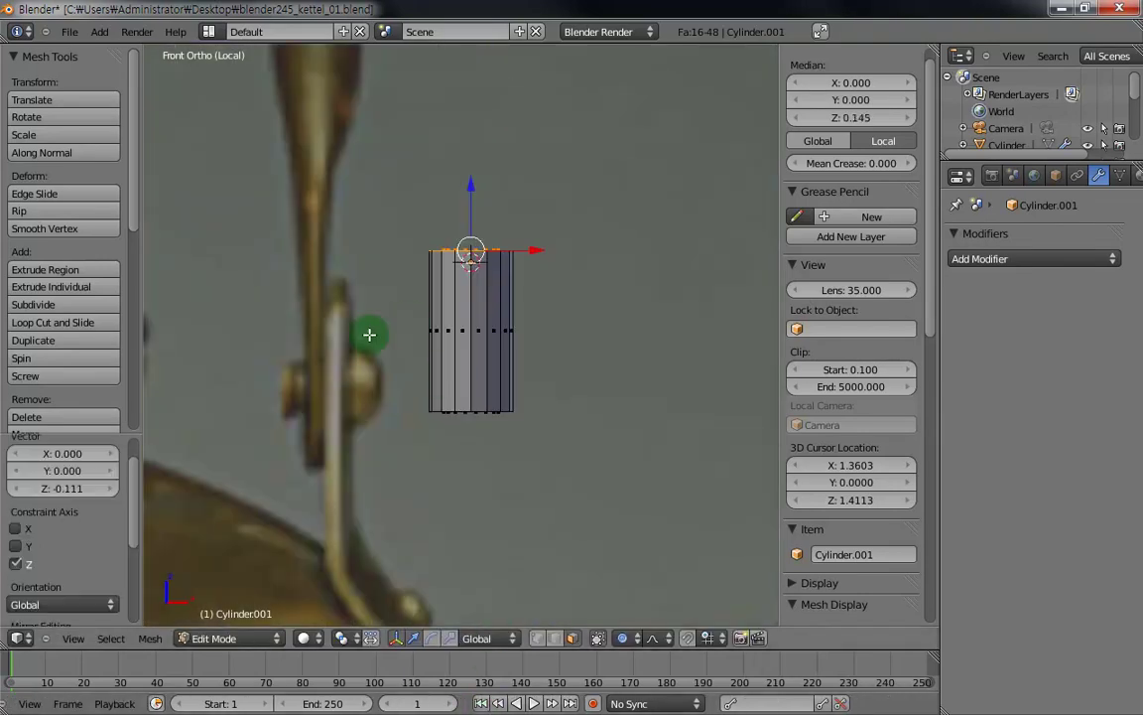
{"action": "middle_click_drag", "start_coordinate": [359, 379], "coordinate": [372, 396], "text": "shift"}
{"action": "left_click_drag", "start_coordinate": [488, 207], "coordinate": [494, 294]}
{"action": "key", "text": "ctrl+z"}
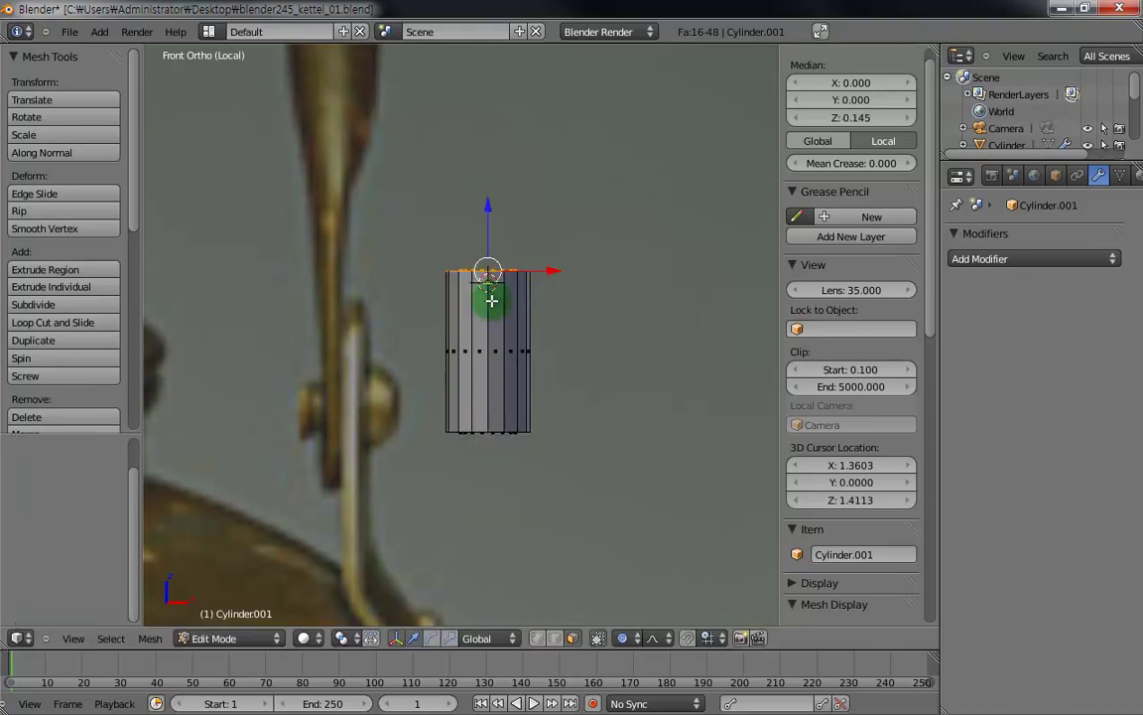
{"action": "mouse_move", "coordinate": [487, 209]}
{"action": "left_mouse_down"}
{"action": "mouse_move", "coordinate": [491, 312]}
{"action": "mouse_move", "coordinate": [505, 326]}
{"action": "left_mouse_up"}
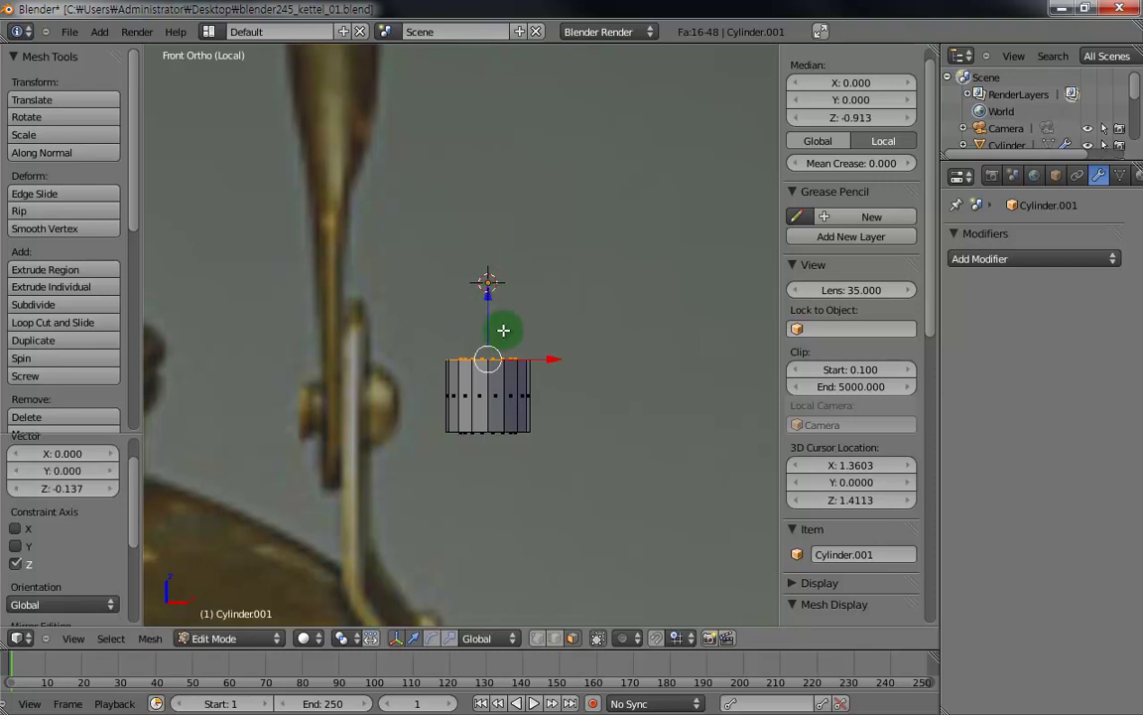
{"action": "scroll", "coordinate": [511, 347], "scroll_direction": "up", "scroll_amount": 3}
Extrude the top cap outward into a rim, then extrude and narrow it into a cone.
{"action": "key", "text": "e"}
{"action": "right_click", "coordinate": [533, 324]}
{"action": "key", "text": "s"}
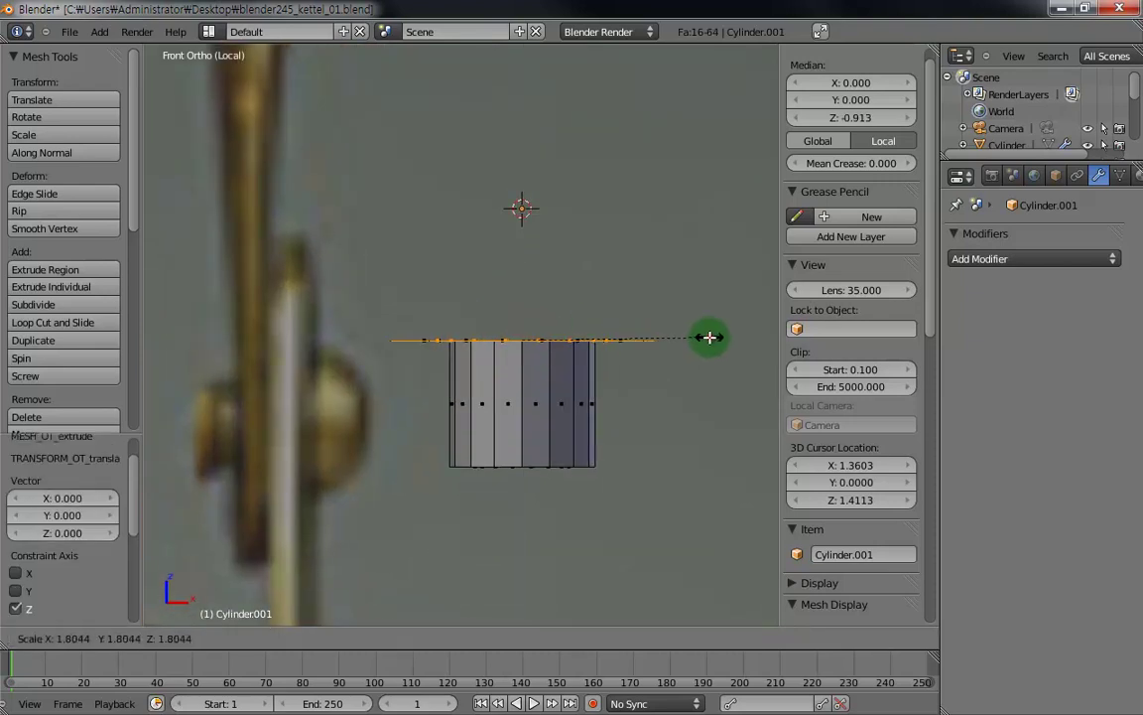
{"action": "left_click", "coordinate": [709, 337]}
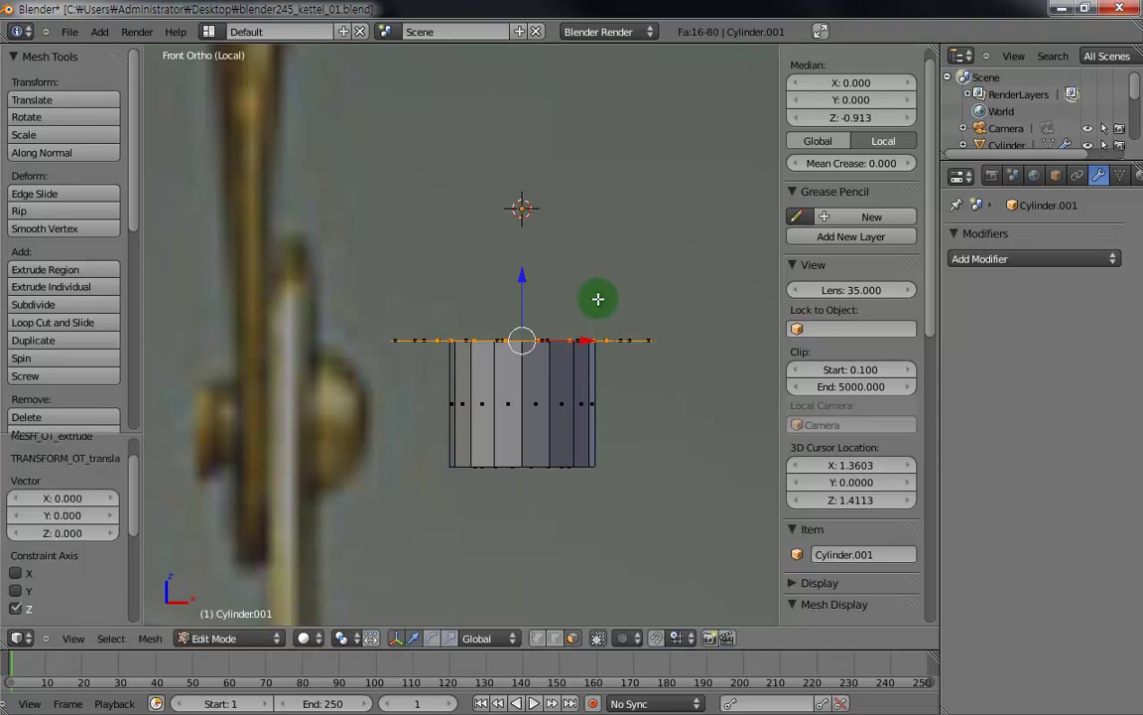
{"action": "key", "text": "e"}
{"action": "left_click", "coordinate": [592, 191]}
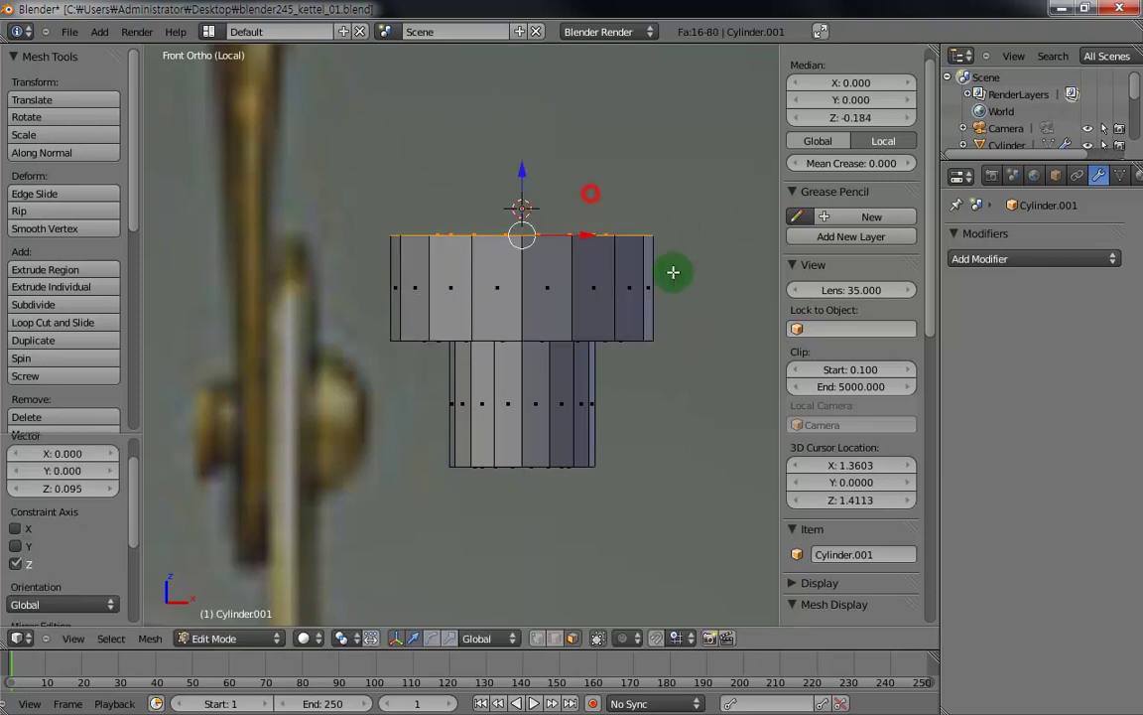
{"action": "key", "text": "s"}
{"action": "left_click", "coordinate": [582, 274]}
Lower and widen the top ring into a sloped brim, then return to Object Mode.
{"action": "key", "text": "g"}
{"action": "key", "text": "z"}
{"action": "left_click", "coordinate": [526, 221]}
{"action": "key", "text": "s"}
{"action": "left_click", "coordinate": [605, 266]}
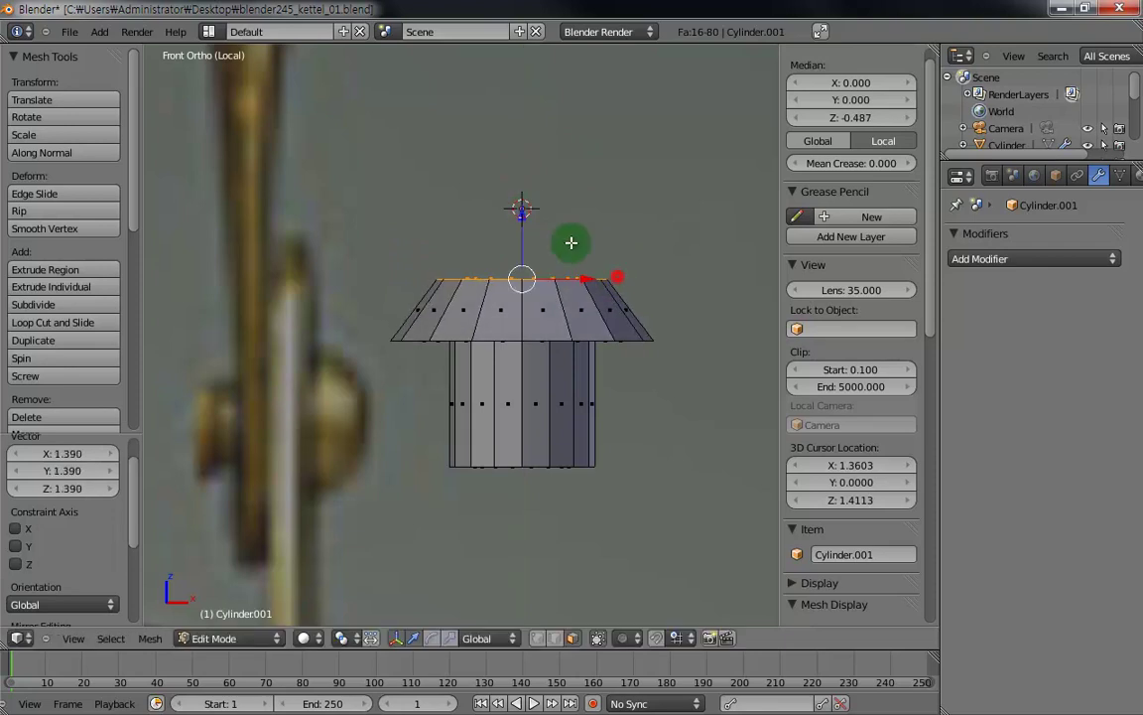
{"action": "key", "text": "g"}
{"action": "key", "text": "z"}
{"action": "left_click", "coordinate": [522, 226]}
{"action": "key", "text": "Tab"}
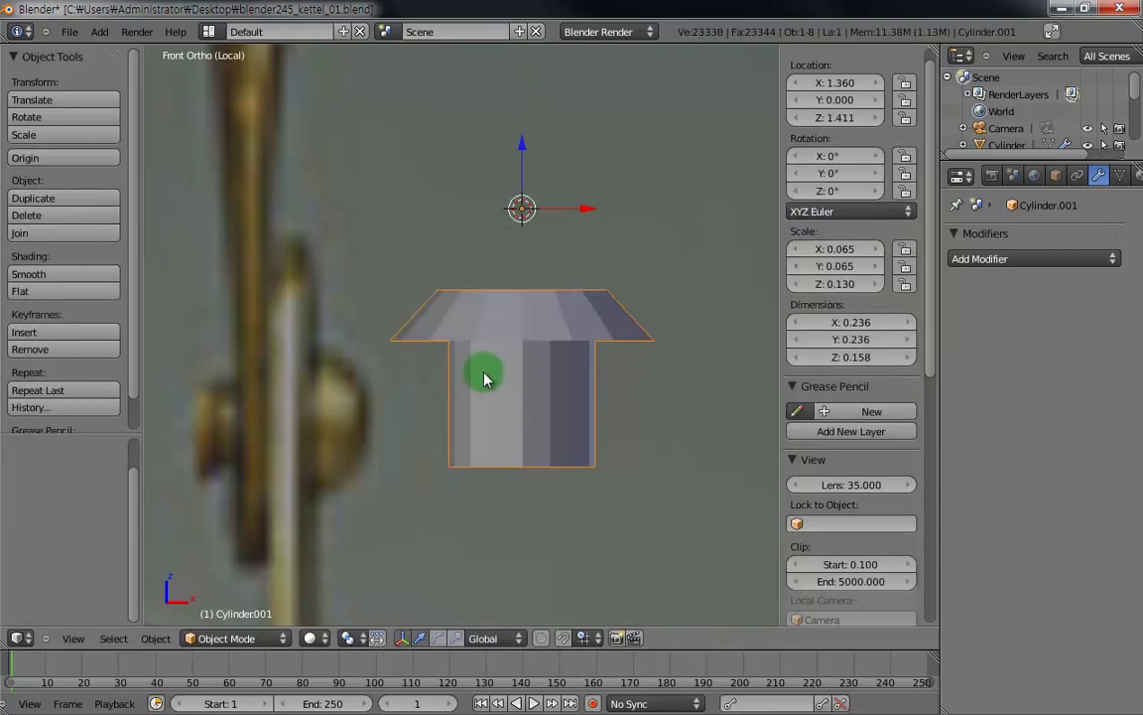
Smooth-shade the knob and place a duplicate to its right.
{"action": "left_click", "coordinate": [63, 275]}
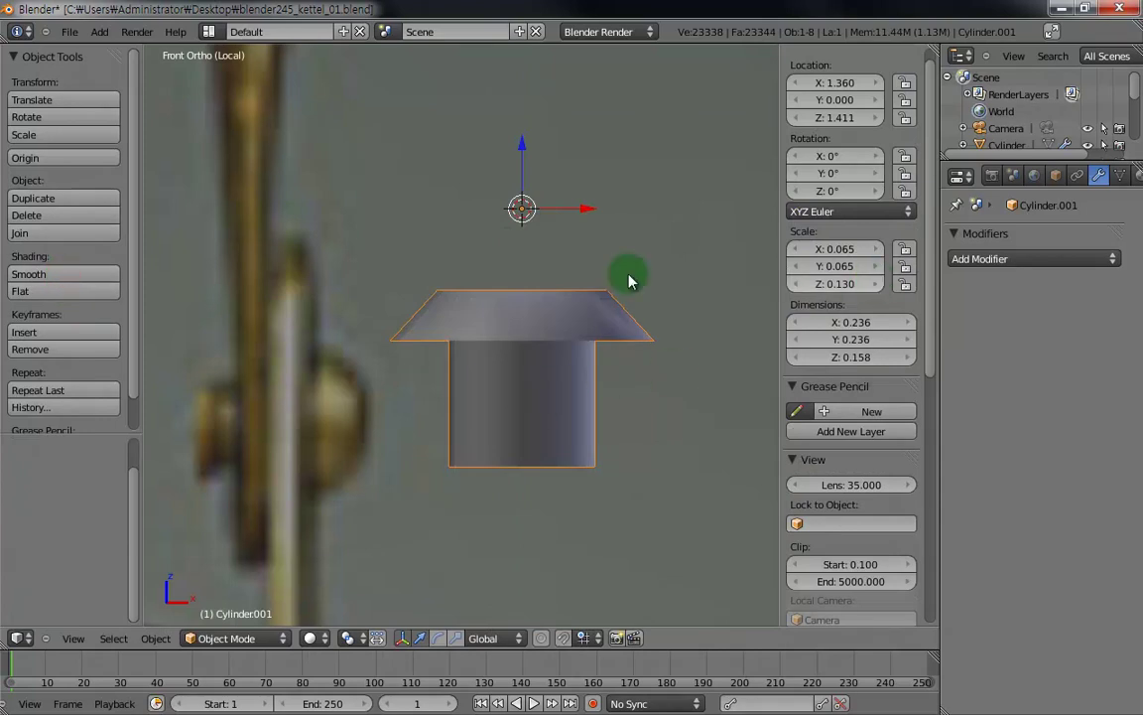
{"action": "left_click", "coordinate": [980, 260]}
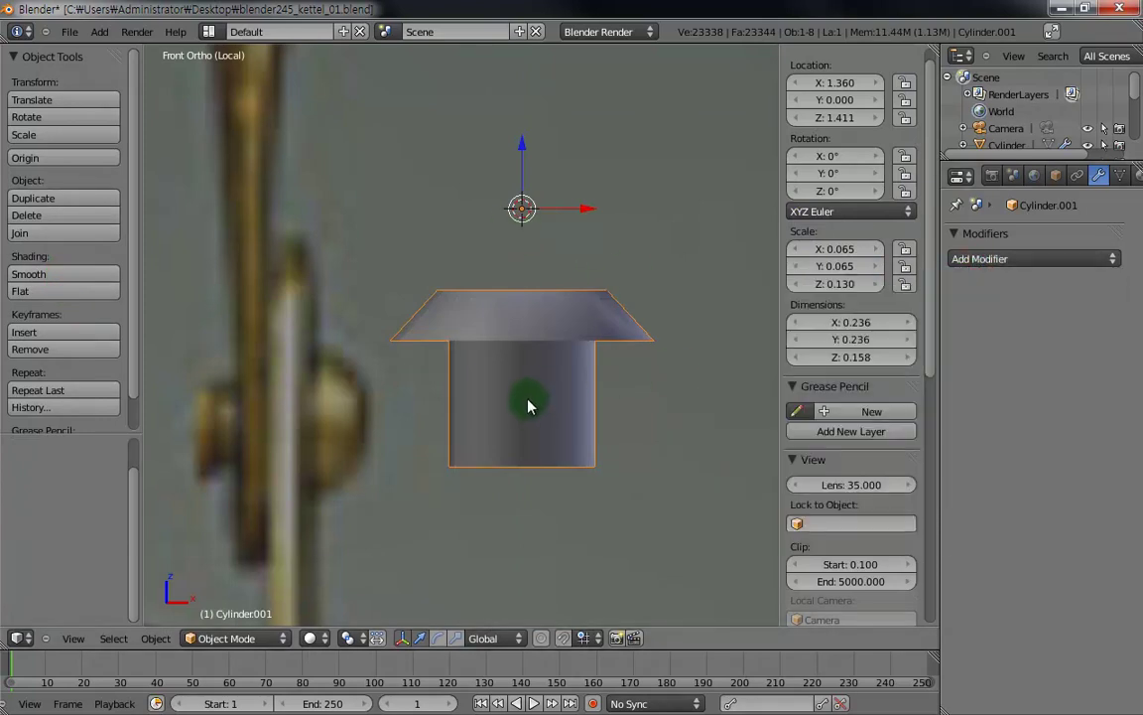
{"action": "key", "text": "KP_Decimal"}
{"action": "key", "text": "Tab"}
{"action": "key", "text": "Tab"}
{"action": "key", "text": "shift+d"}
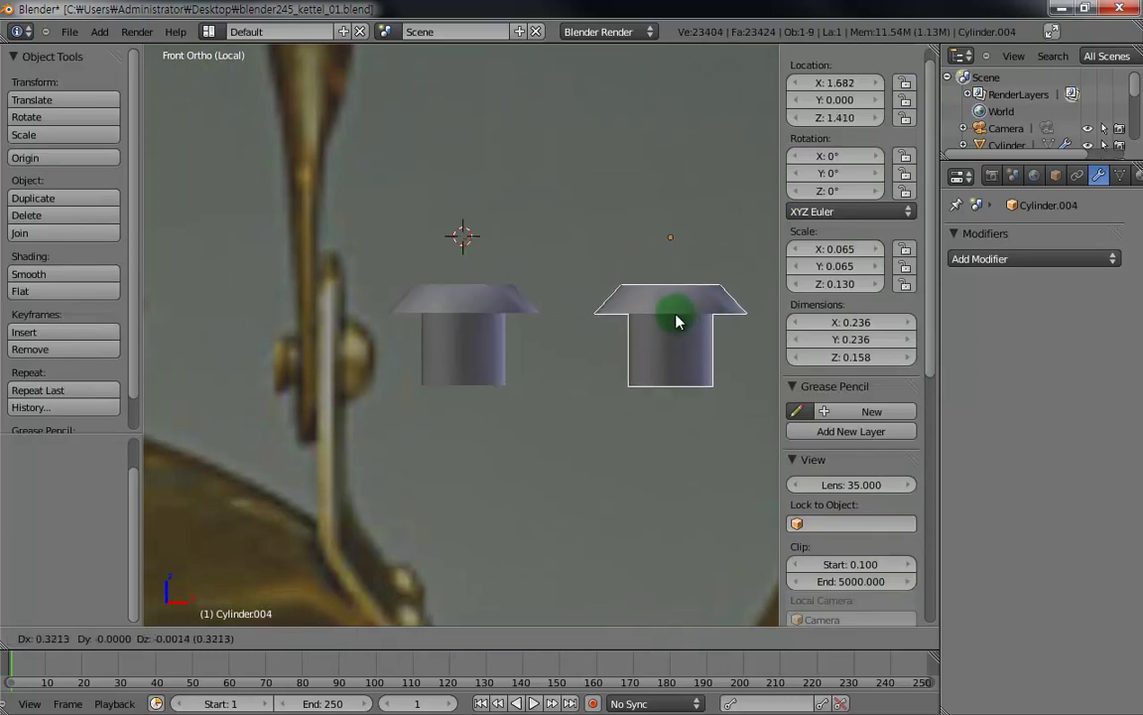
{"action": "left_click", "coordinate": [671, 310]}
Rotate the original knob 90° on Y and move it to X 1.300, Z 1.210 by the handle mount.
{"action": "right_click", "coordinate": [461, 318]}
{"action": "key", "text": "KP_Decimal"}
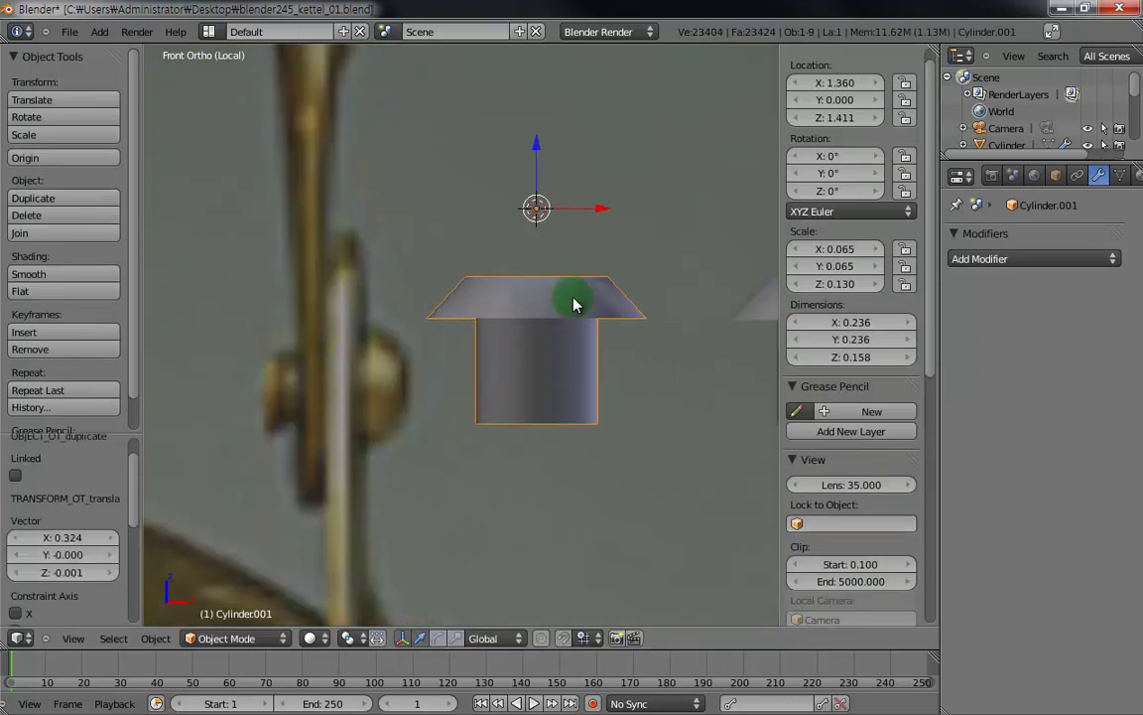
{"action": "key", "text": "r"}
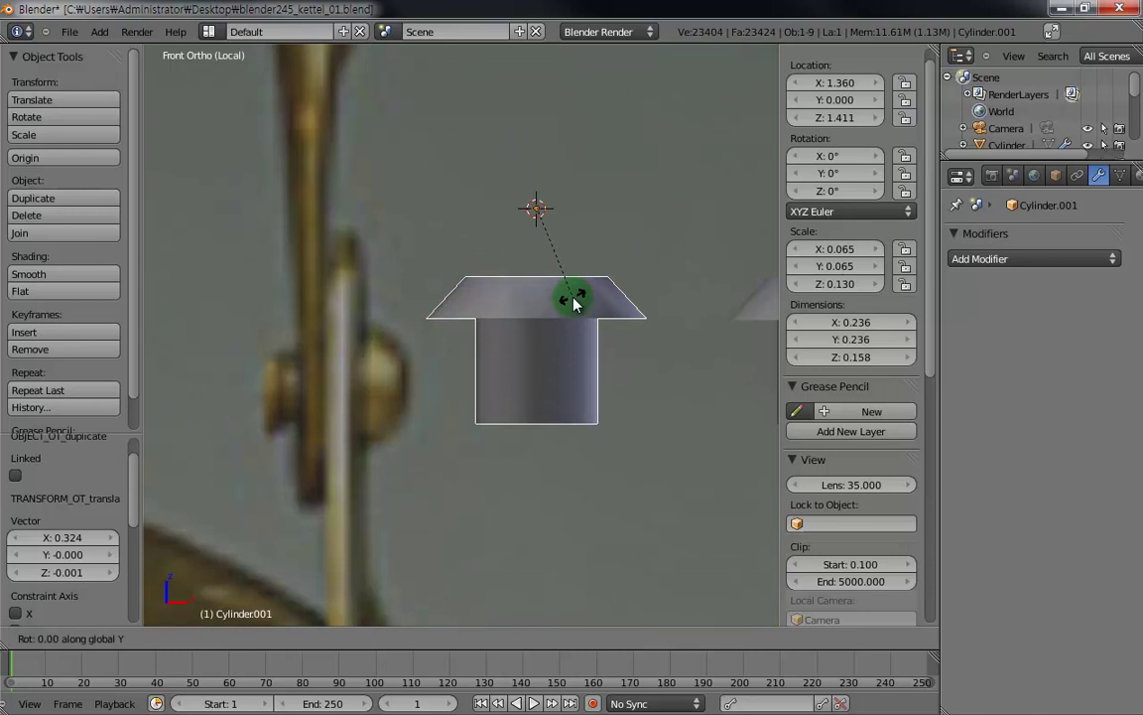
{"action": "type", "text": "90"}
{"action": "key", "text": "Return"}
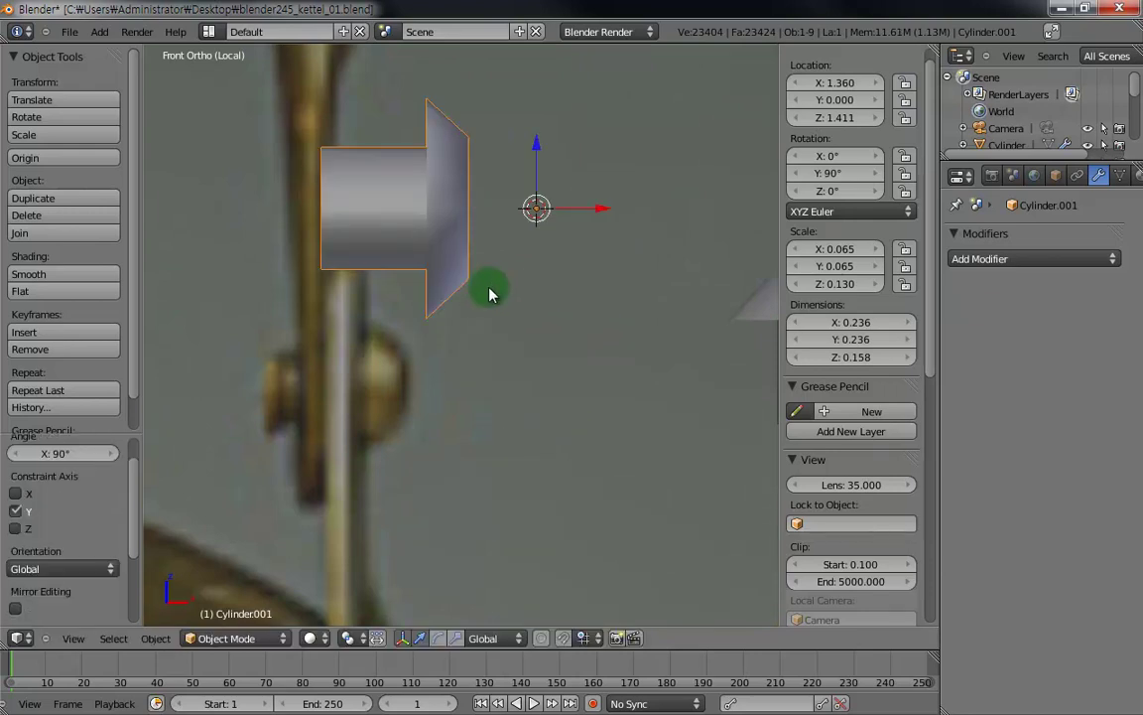
{"action": "key", "text": "g"}
{"action": "left_click", "coordinate": [402, 395]}
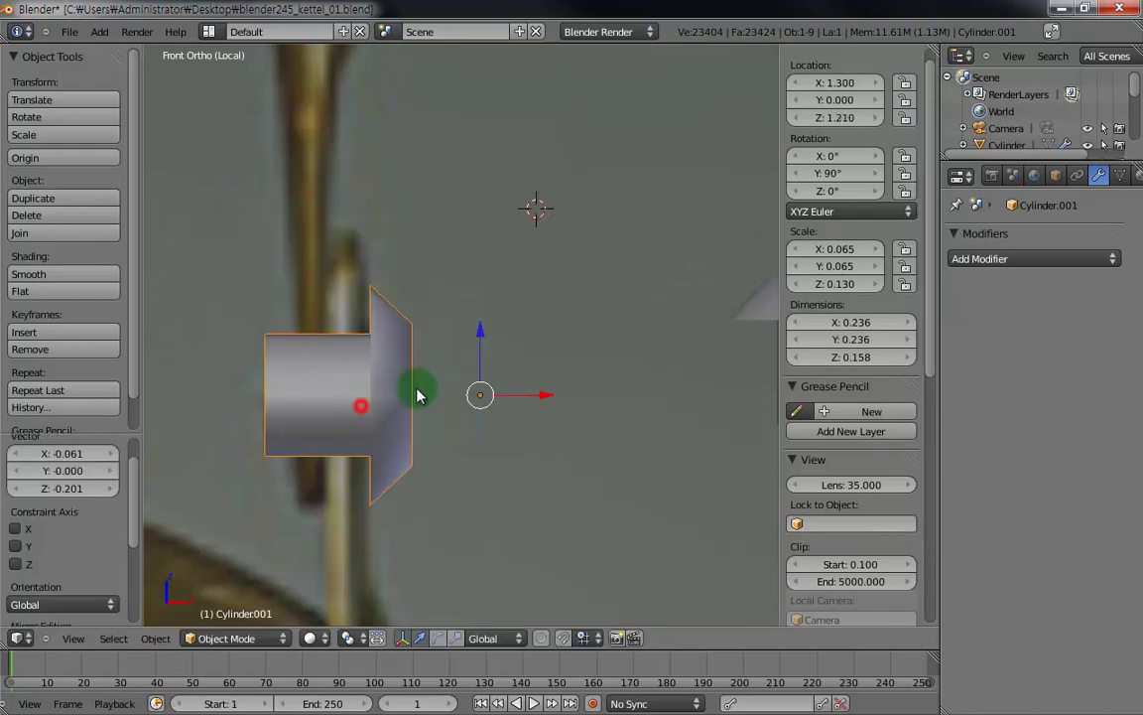
Set the knob's origin to its geometry and shrink it to 0.050 × 0.050 × 0.098 scale.
{"action": "key", "text": "s"}
{"action": "left_click", "coordinate": [437, 395]}
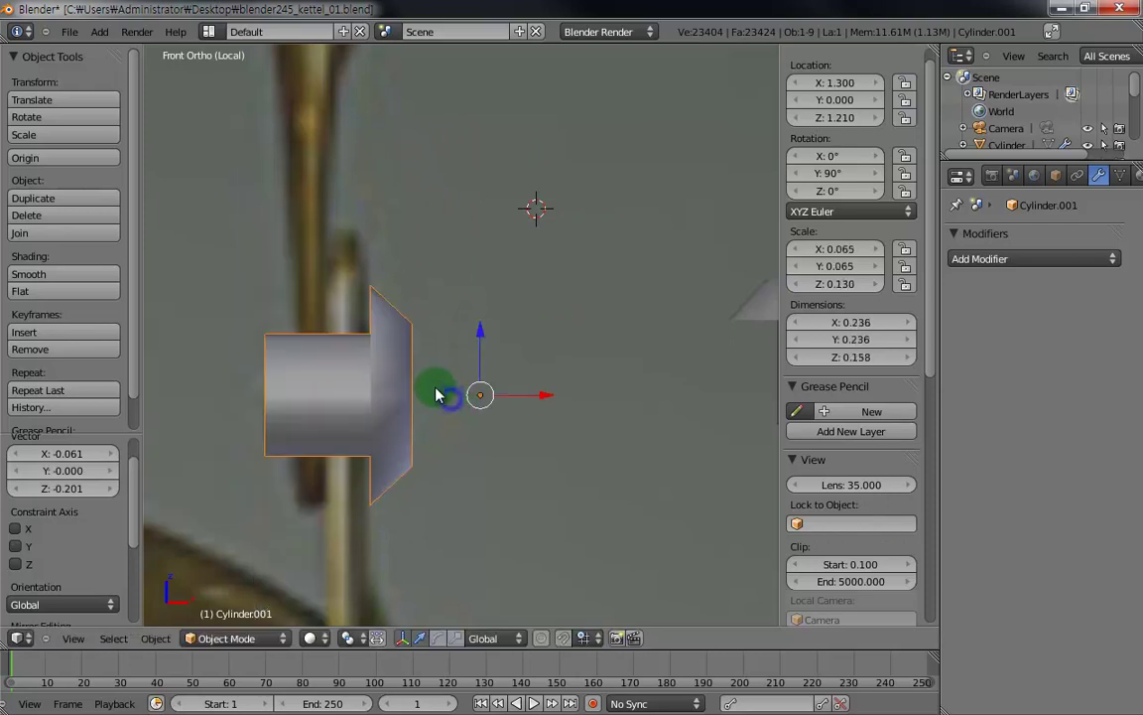
{"action": "key", "text": "shift+ctrl+alt+c"}
{"action": "left_click", "coordinate": [429, 389]}
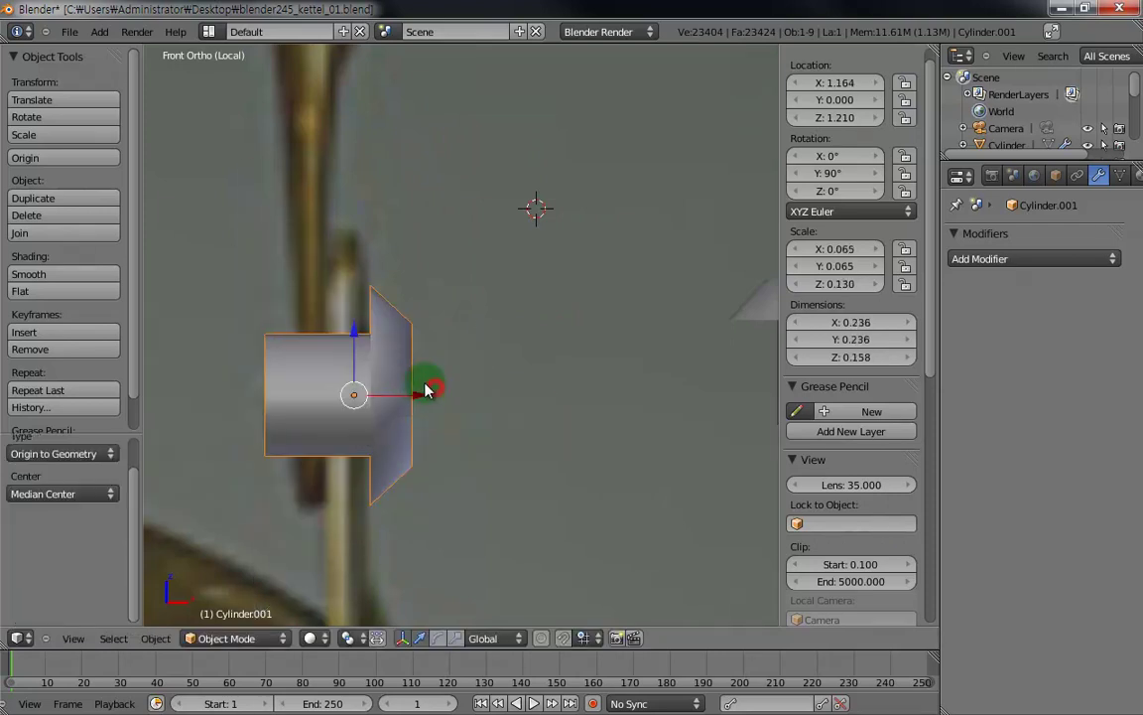
{"action": "key", "text": "s"}
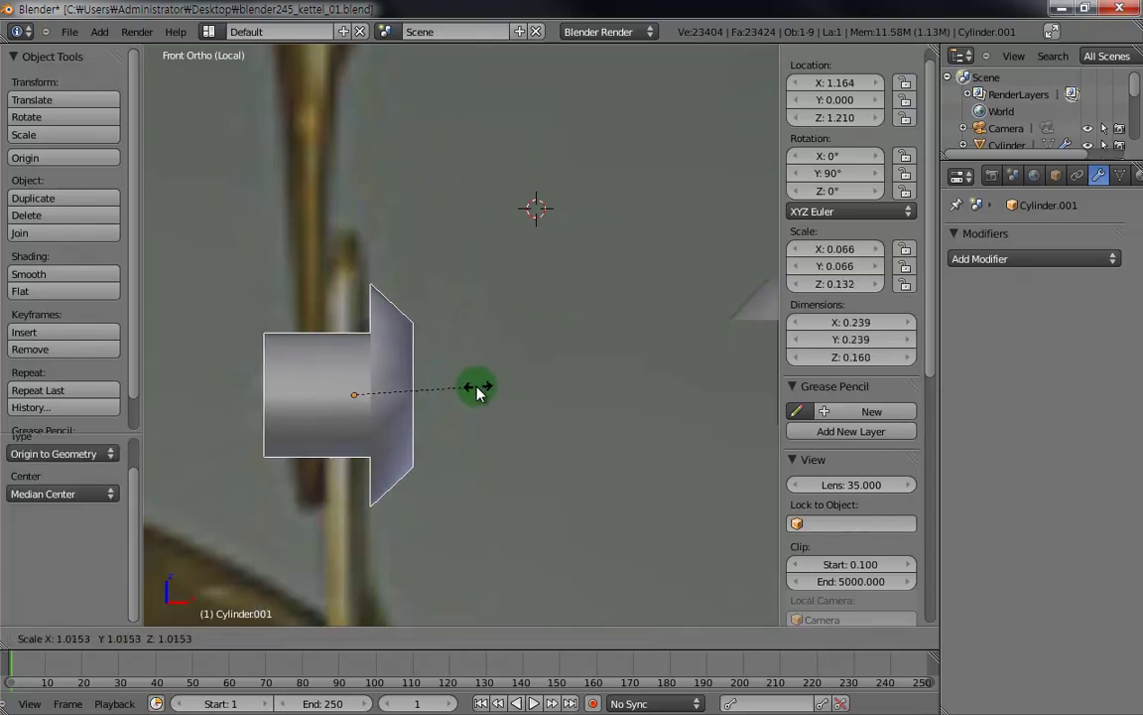
{"action": "left_click", "coordinate": [445, 389]}
In front view, push the knob's flange faces slightly outward along X.
{"action": "mouse_move", "coordinate": [434, 388]}
{"action": "middle_mouse_down"}
{"action": "mouse_move", "coordinate": [390, 399]}
{"action": "mouse_move", "coordinate": [418, 408]}
{"action": "middle_mouse_up"}
{"action": "key", "text": "Tab"}
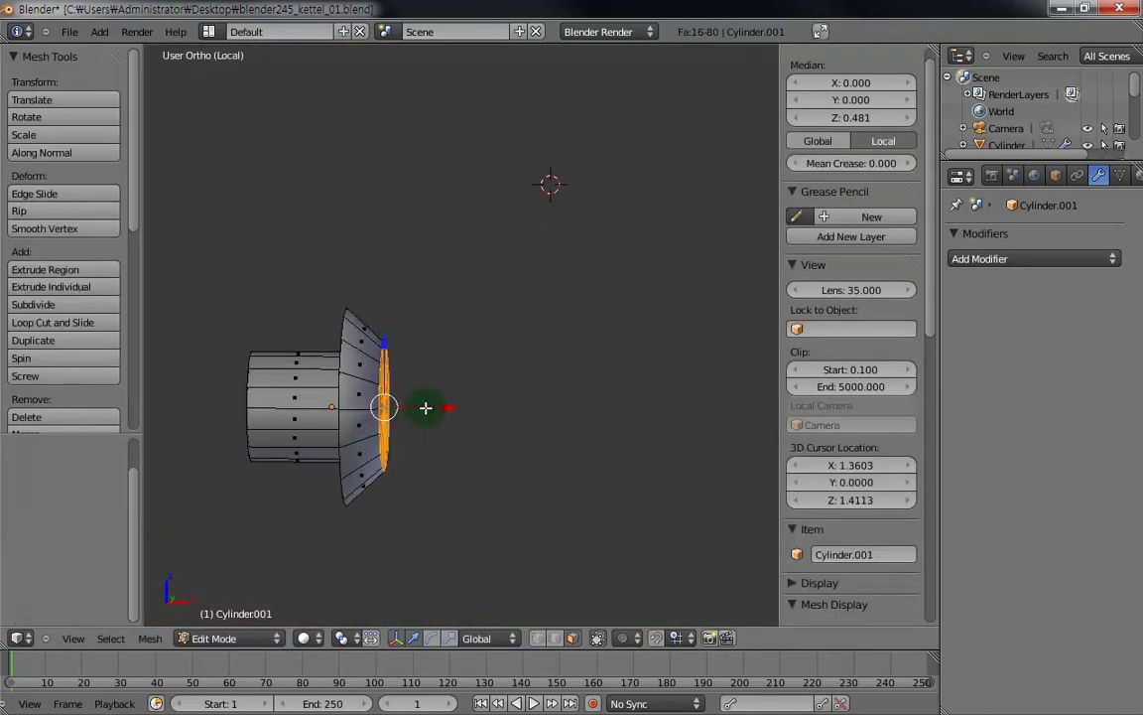
{"action": "key", "text": "KP_1"}
{"action": "left_click_drag", "start_coordinate": [451, 404], "coordinate": [470, 403]}
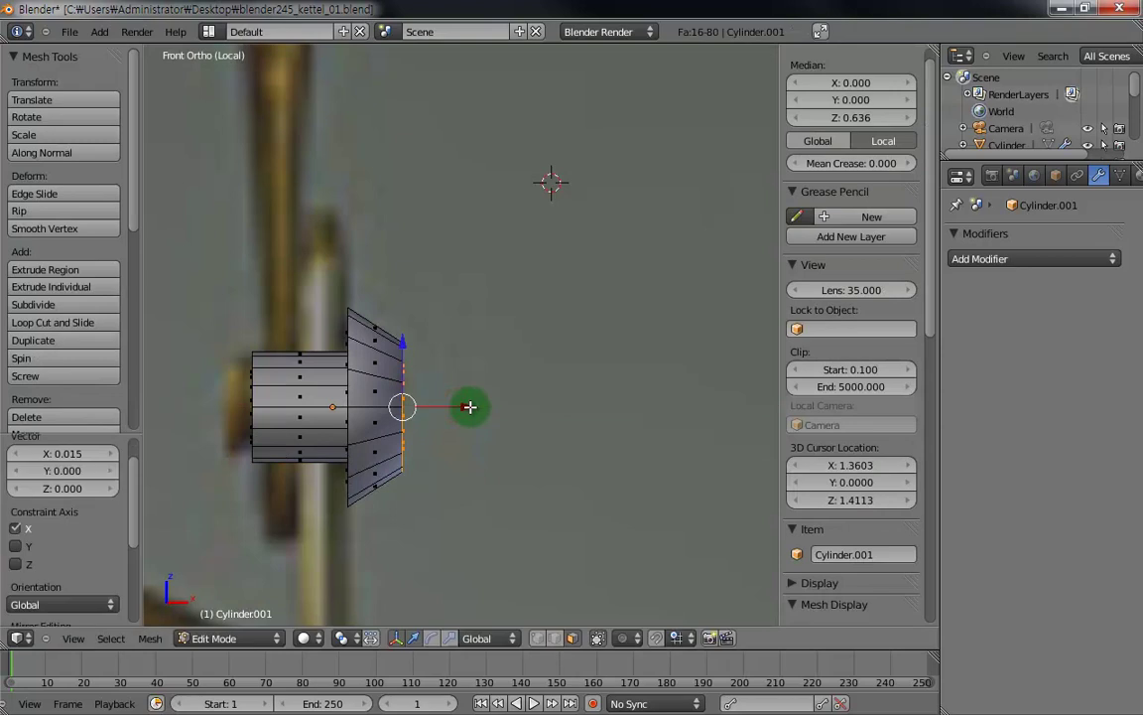
{"action": "key", "text": "Tab"}
Add a Subdivision Surface modifier to the knob and switch to edge selection in Edit Mode.
{"action": "left_click", "coordinate": [988, 258]}
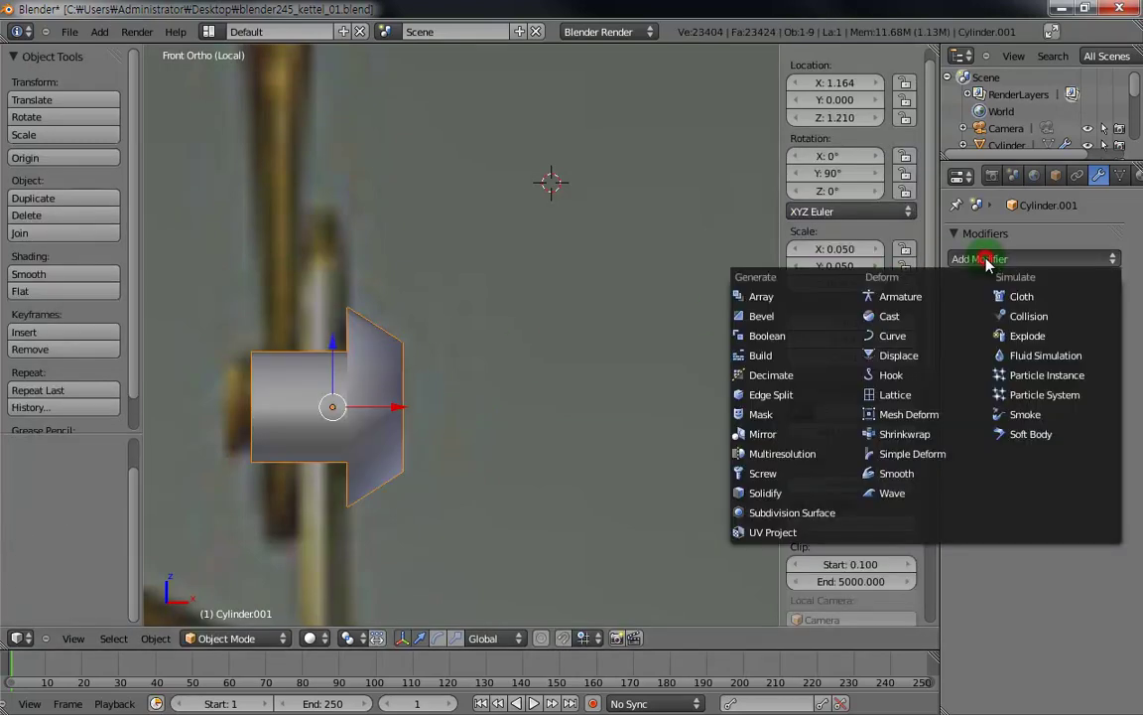
{"action": "left_click", "coordinate": [812, 514]}
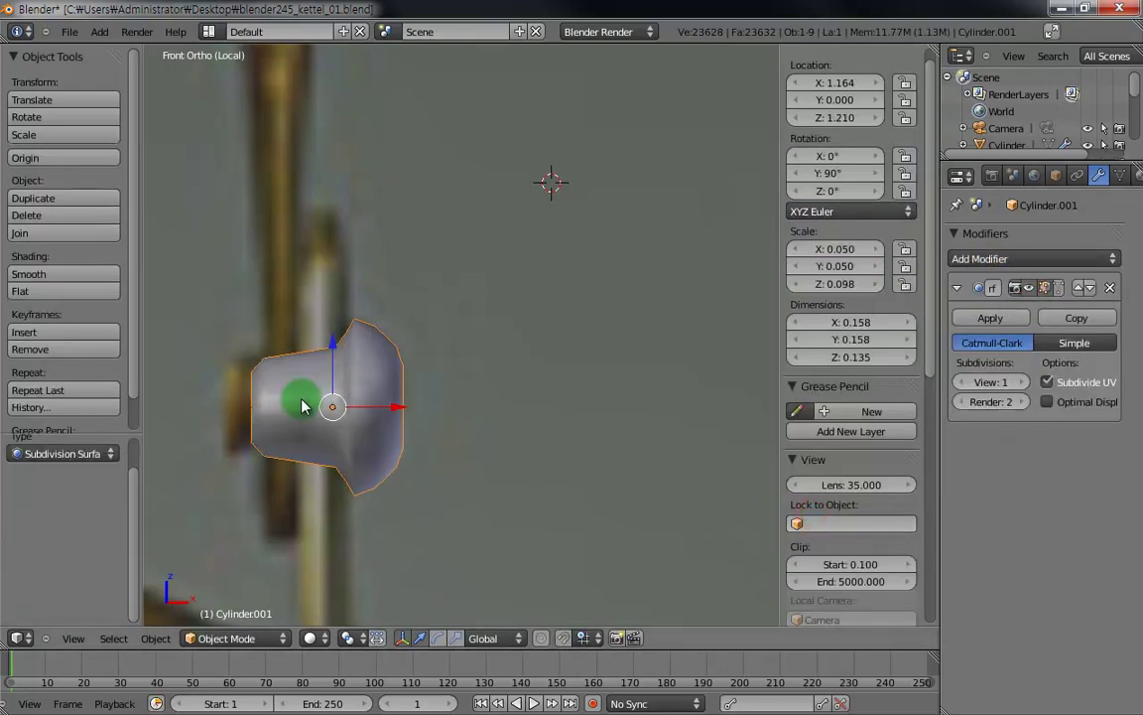
{"action": "scroll", "coordinate": [301, 400], "scroll_direction": "up", "scroll_amount": 1}
{"action": "scroll", "coordinate": [375, 395], "scroll_direction": "up", "scroll_amount": 1}
{"action": "key", "text": "Tab"}
{"action": "middle_click_drag", "start_coordinate": [432, 398], "coordinate": [414, 317], "text": "shift"}
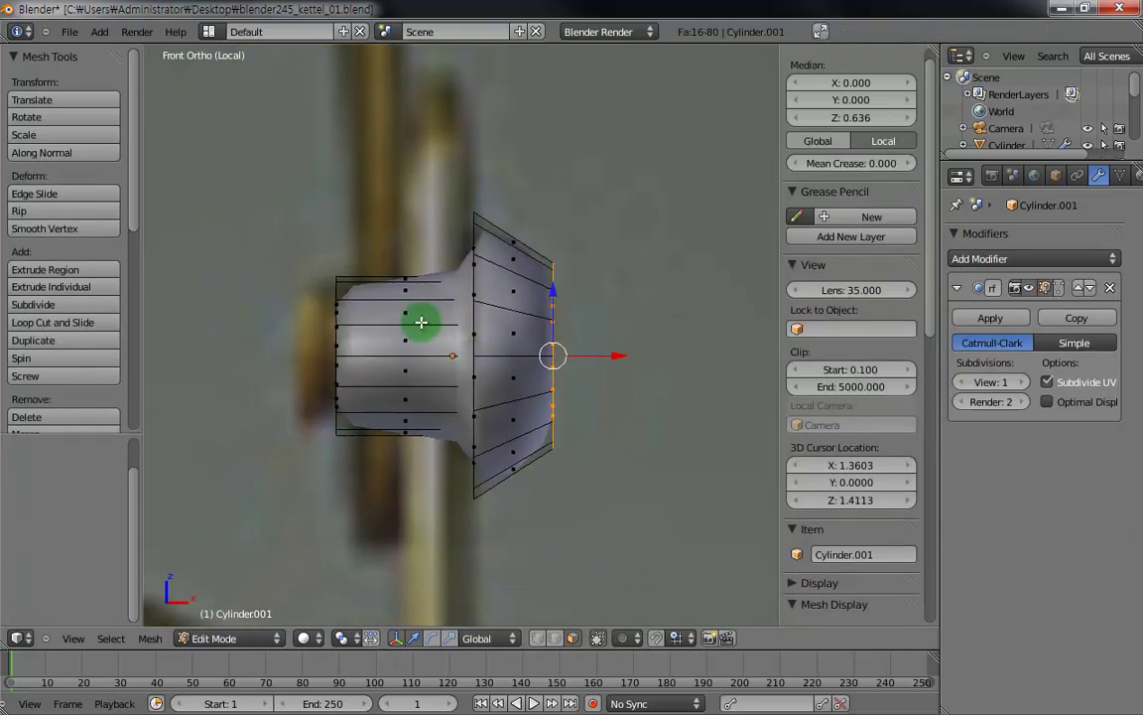
{"action": "key", "text": "ctrl+Tab"}
{"action": "left_click", "coordinate": [348, 275]}
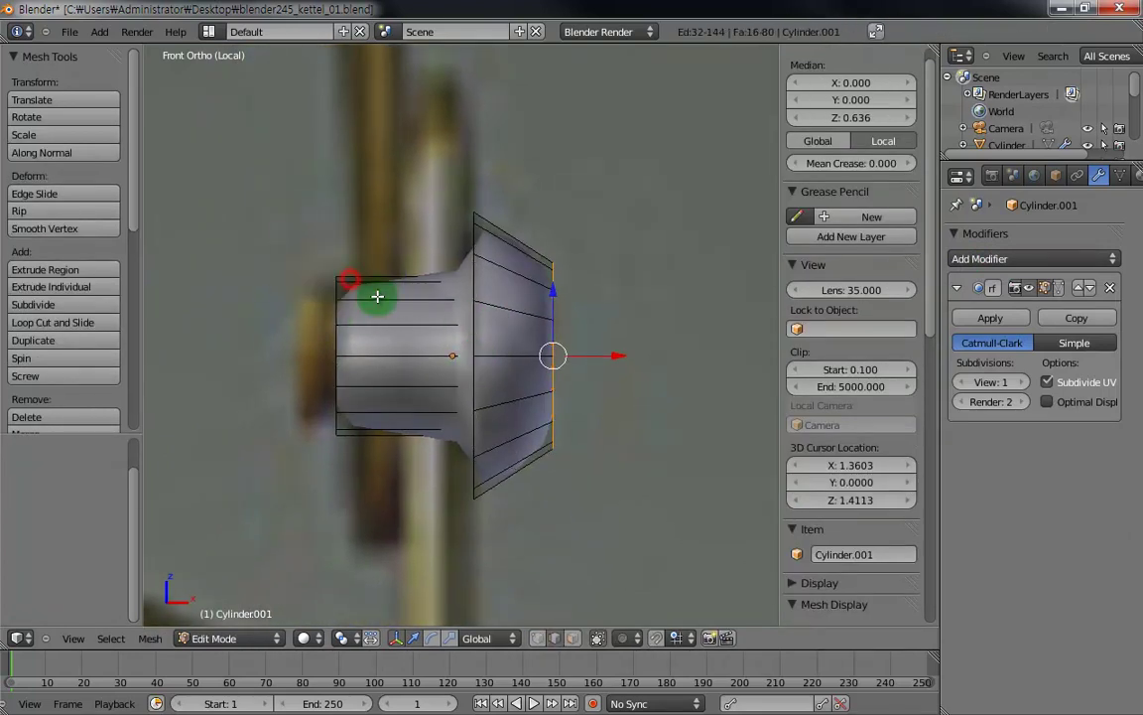
Add two loop cuts on the shaft, one near its end and one near the flange.
{"action": "right_click", "coordinate": [377, 297]}
{"action": "left_click", "coordinate": [377, 296]}
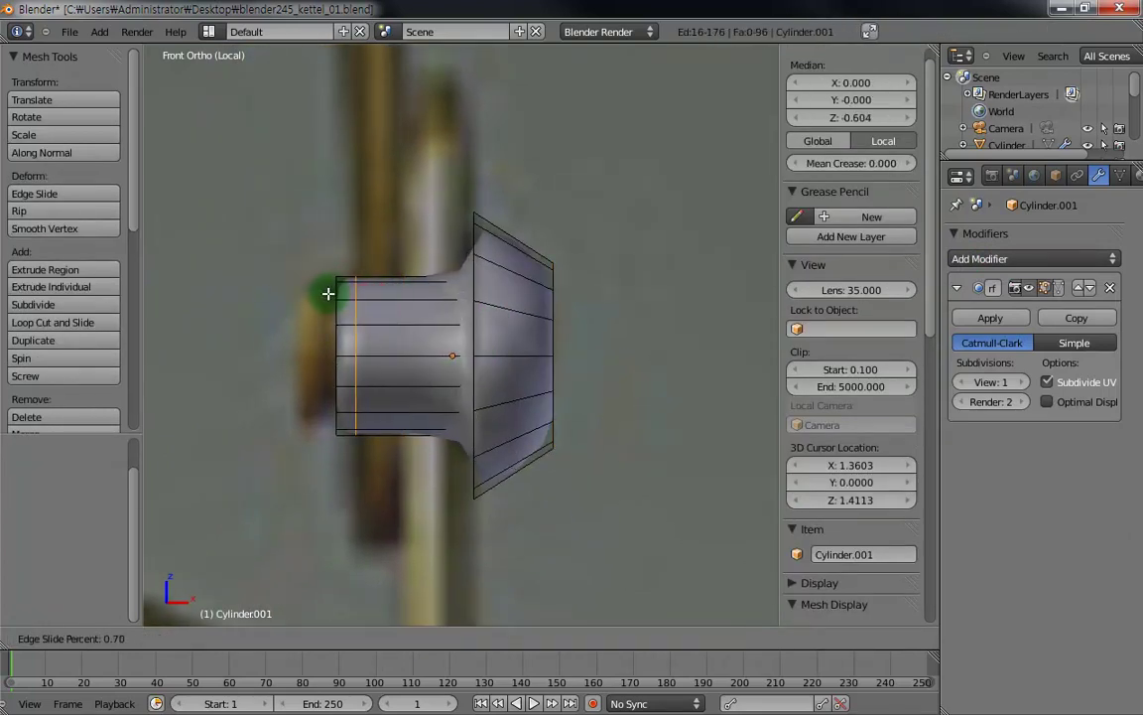
{"action": "left_click", "coordinate": [323, 293]}
{"action": "right_click", "coordinate": [440, 273]}
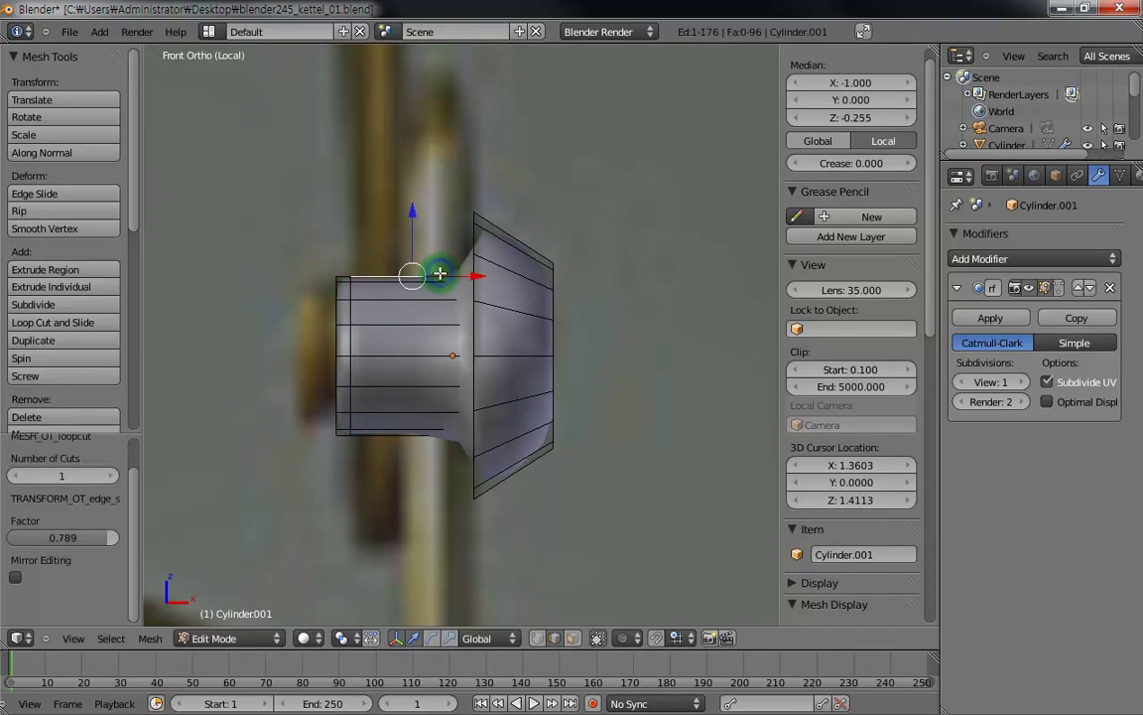
{"action": "left_click", "coordinate": [440, 273]}
{"action": "left_click", "coordinate": [496, 251]}
Add two loop cuts across the flange, then return to Object Mode.
{"action": "right_click", "coordinate": [506, 251]}
{"action": "left_click", "coordinate": [486, 246]}
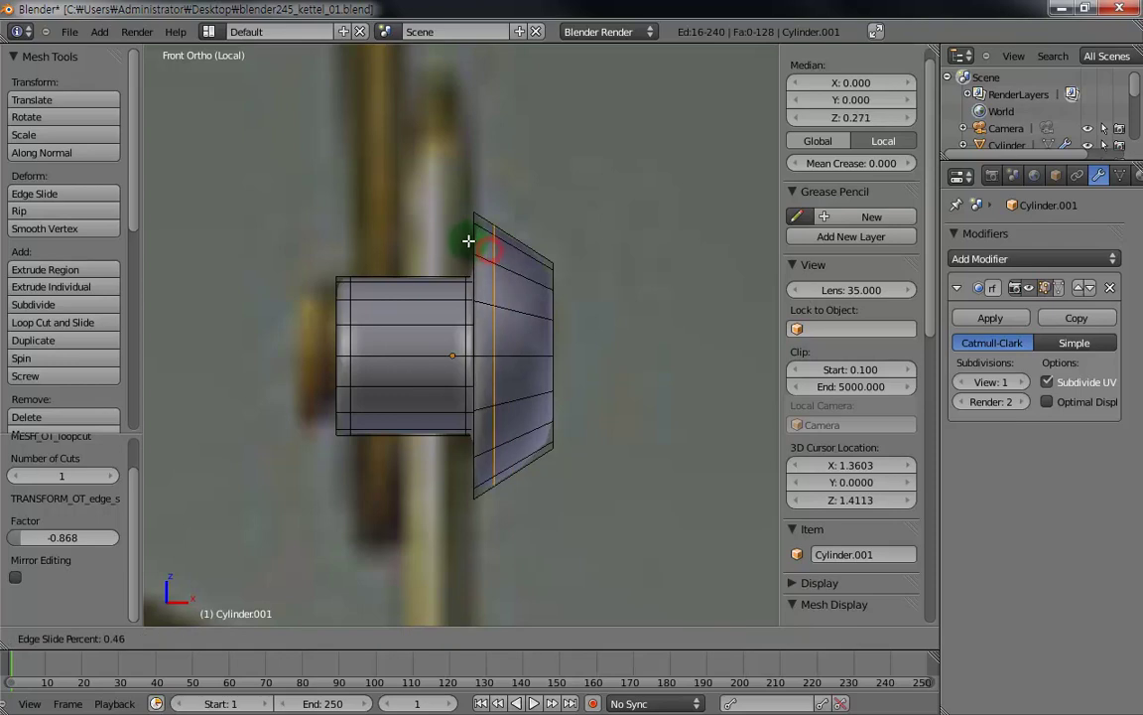
{"action": "left_click", "coordinate": [464, 238]}
{"action": "right_click", "coordinate": [533, 231]}
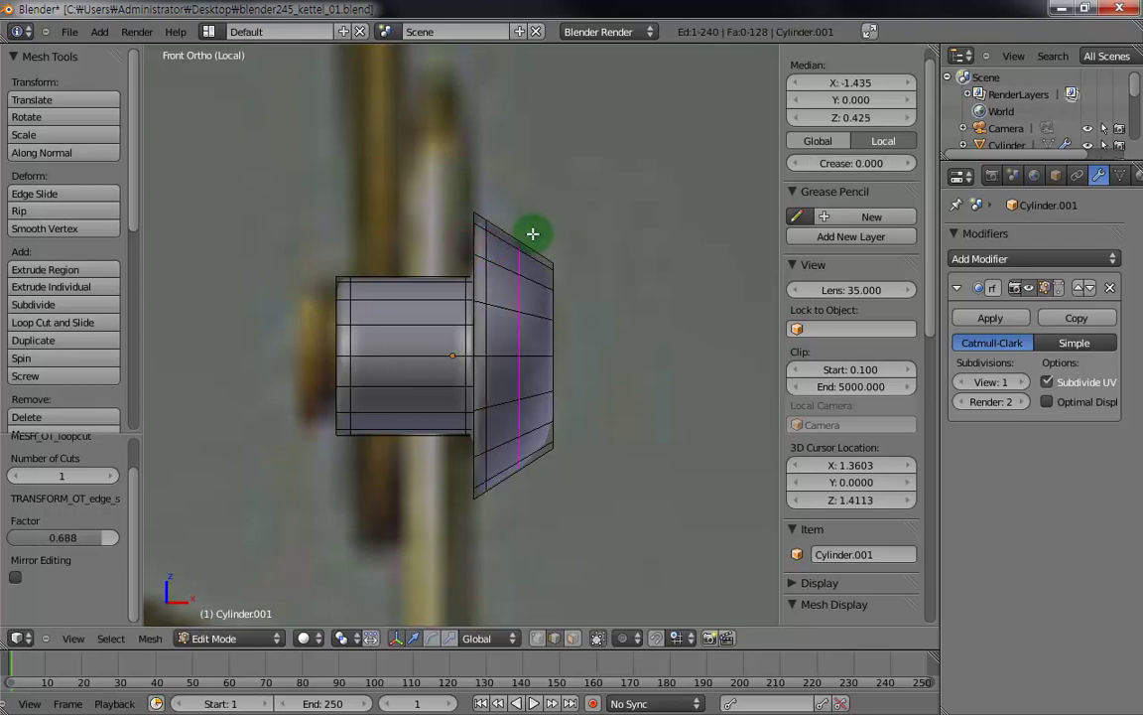
{"action": "left_click", "coordinate": [533, 234]}
{"action": "left_click", "coordinate": [546, 235]}
{"action": "key", "text": "Tab"}
Unhide the other kettle parts and raise the knob's viewport subdivision to 2.
{"action": "left_click", "coordinate": [503, 367]}
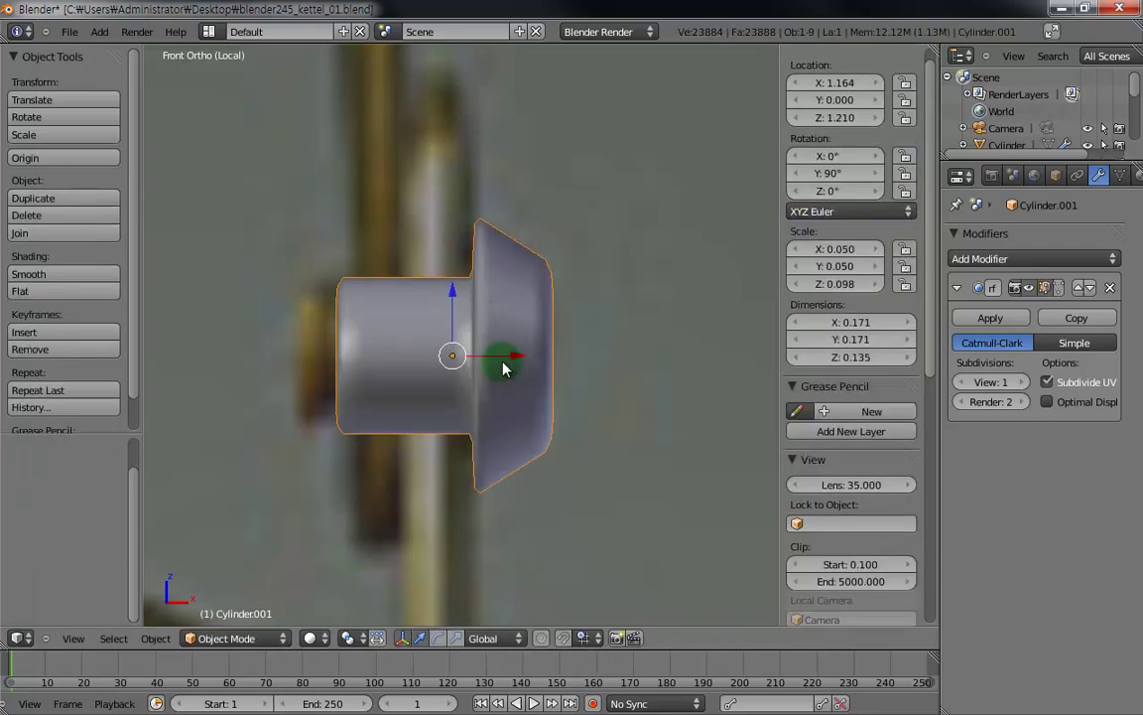
{"action": "key", "text": "KP_Divide"}
{"action": "mouse_move", "coordinate": [503, 370]}
{"action": "middle_mouse_down"}
{"action": "mouse_move", "coordinate": [531, 294]}
{"action": "mouse_move", "coordinate": [396, 281]}
{"action": "mouse_move", "coordinate": [400, 251]}
{"action": "middle_mouse_up"}
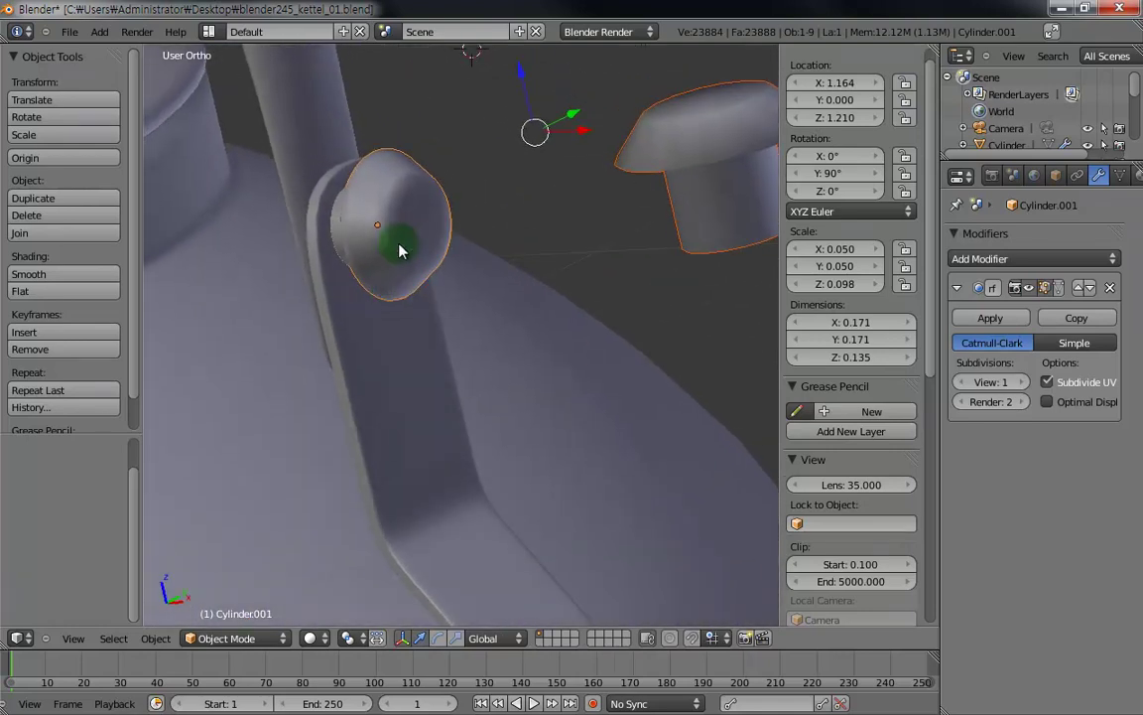
{"action": "key", "text": "KP_1"}
{"action": "left_click", "coordinate": [1022, 382]}
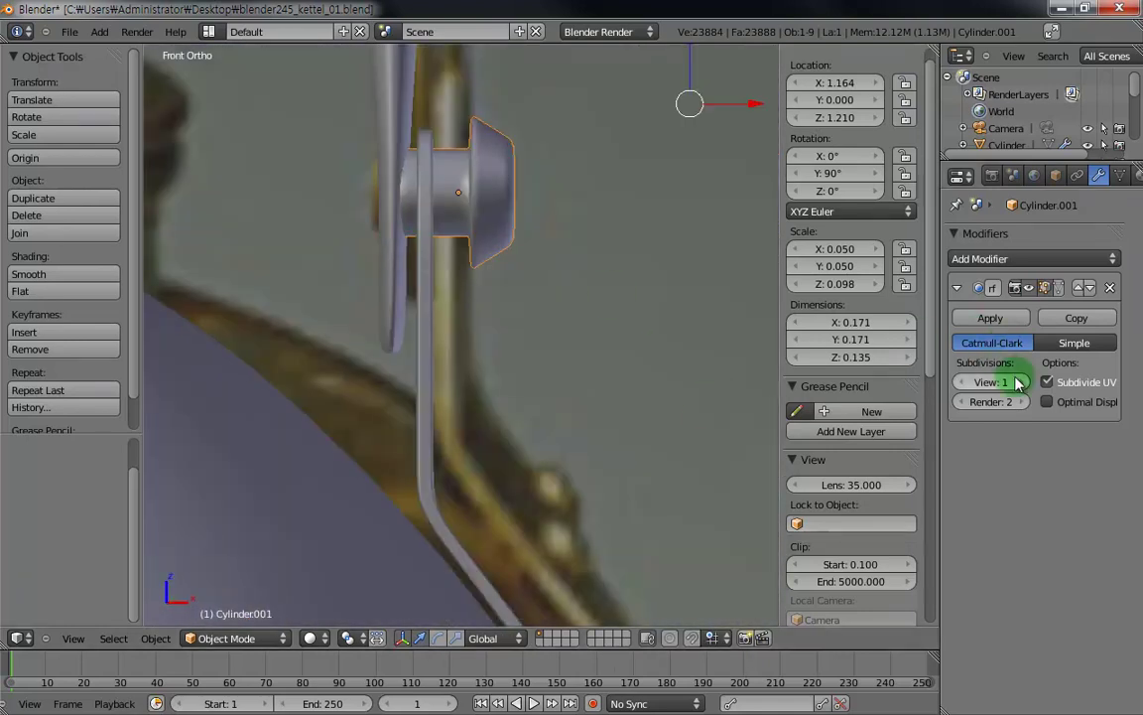
{"action": "middle_click_drag", "start_coordinate": [523, 220], "coordinate": [407, 235]}
{"action": "key", "text": "KP_1"}
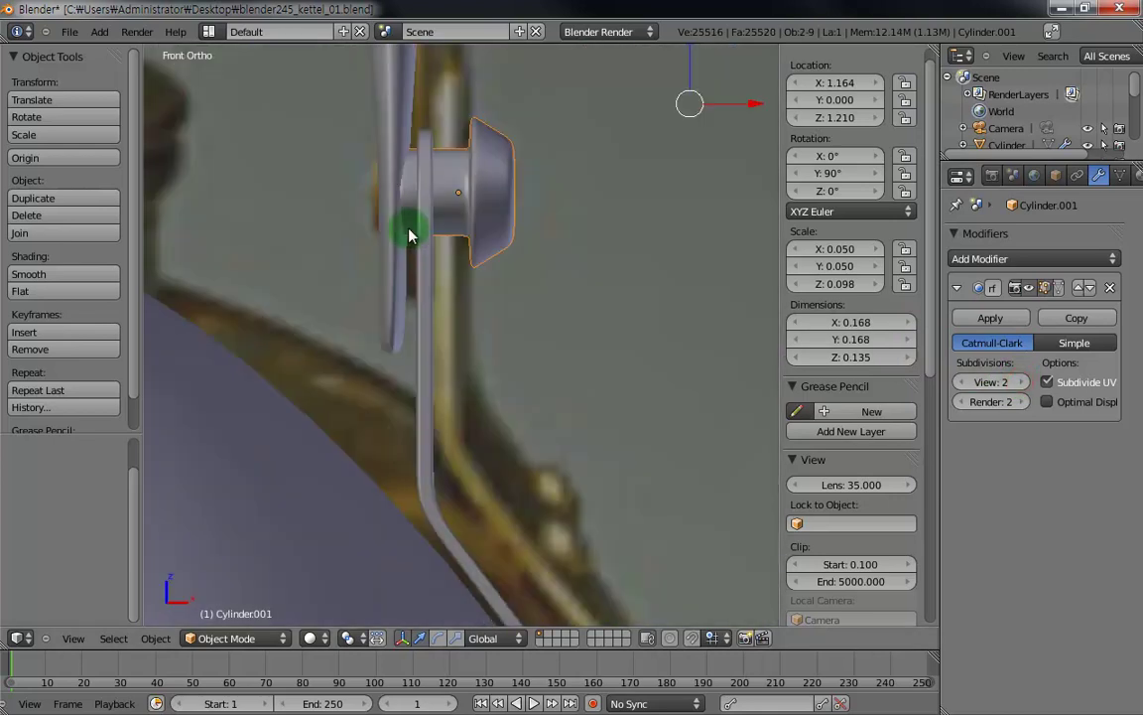
{"action": "scroll", "coordinate": [482, 278], "scroll_direction": "up", "scroll_amount": 2}
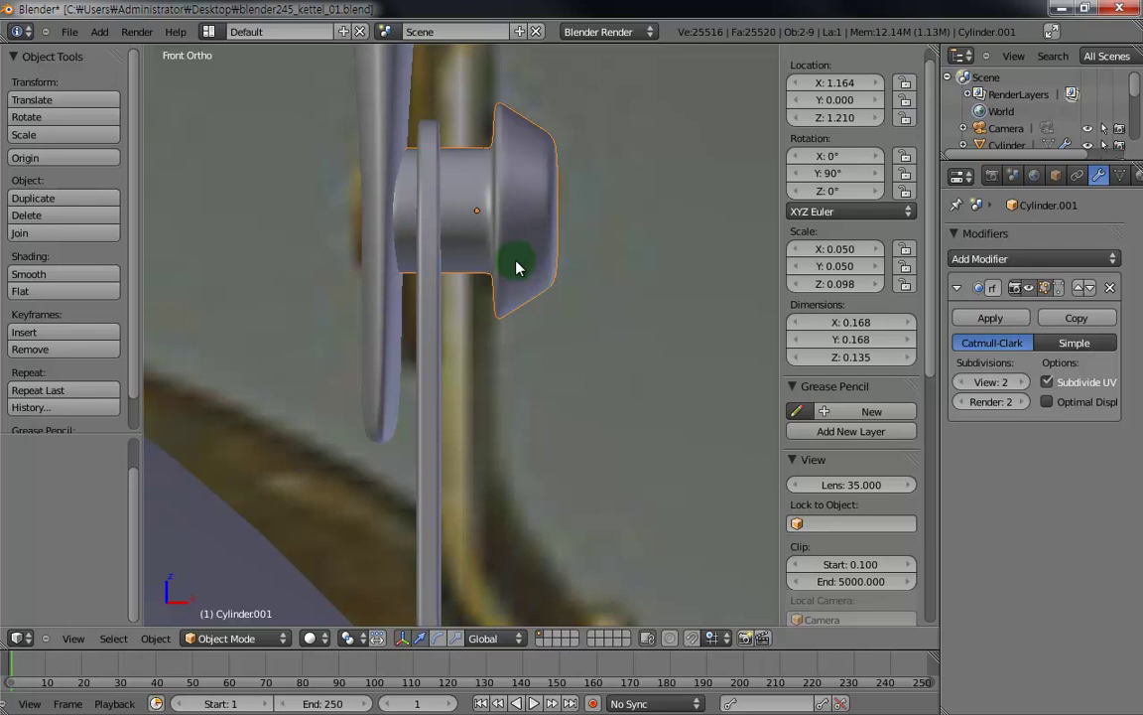
Recentre the knob's origin on its geometry and lower it to X 1.127, Z 1.161.
{"action": "key", "text": "shift+ctrl+alt+c"}
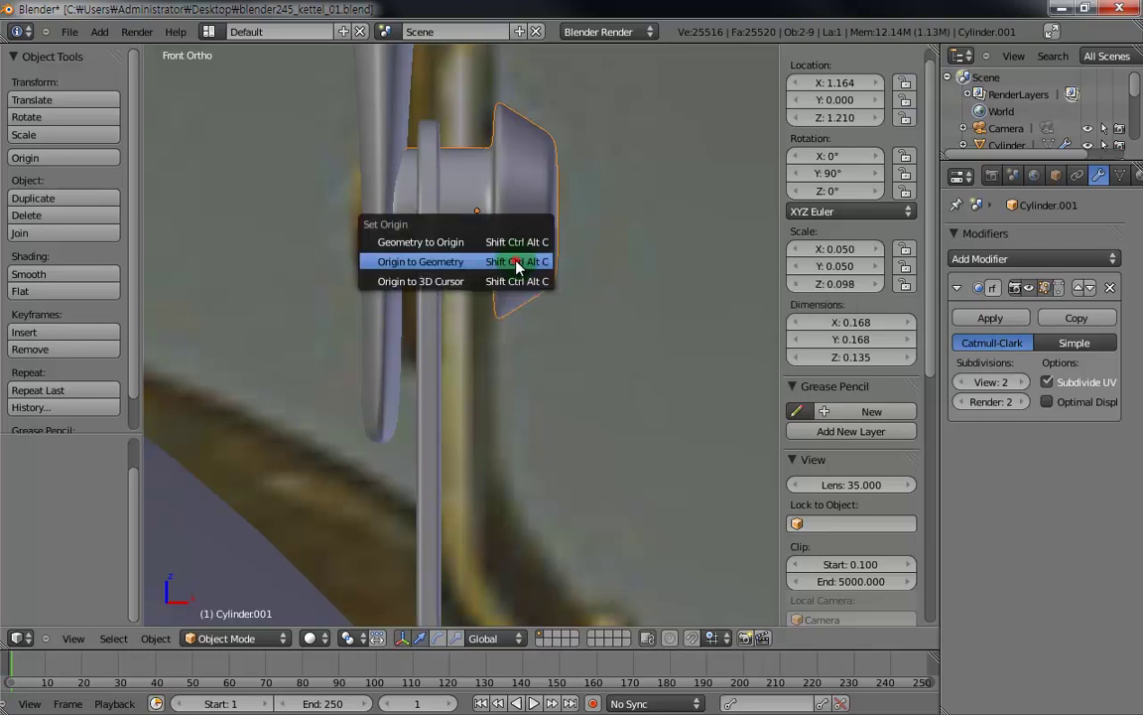
{"action": "left_click", "coordinate": [515, 261]}
{"action": "key", "text": "g"}
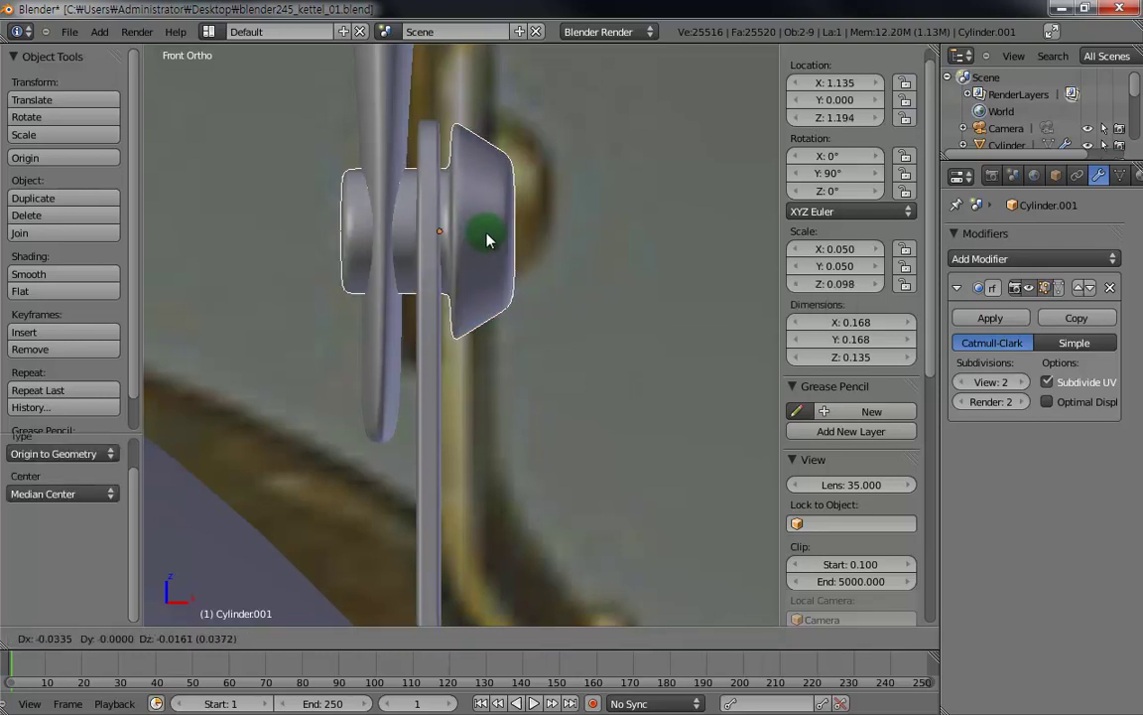
{"action": "left_click", "coordinate": [475, 283]}
{"action": "middle_click_drag", "start_coordinate": [475, 283], "coordinate": [301, 375]}
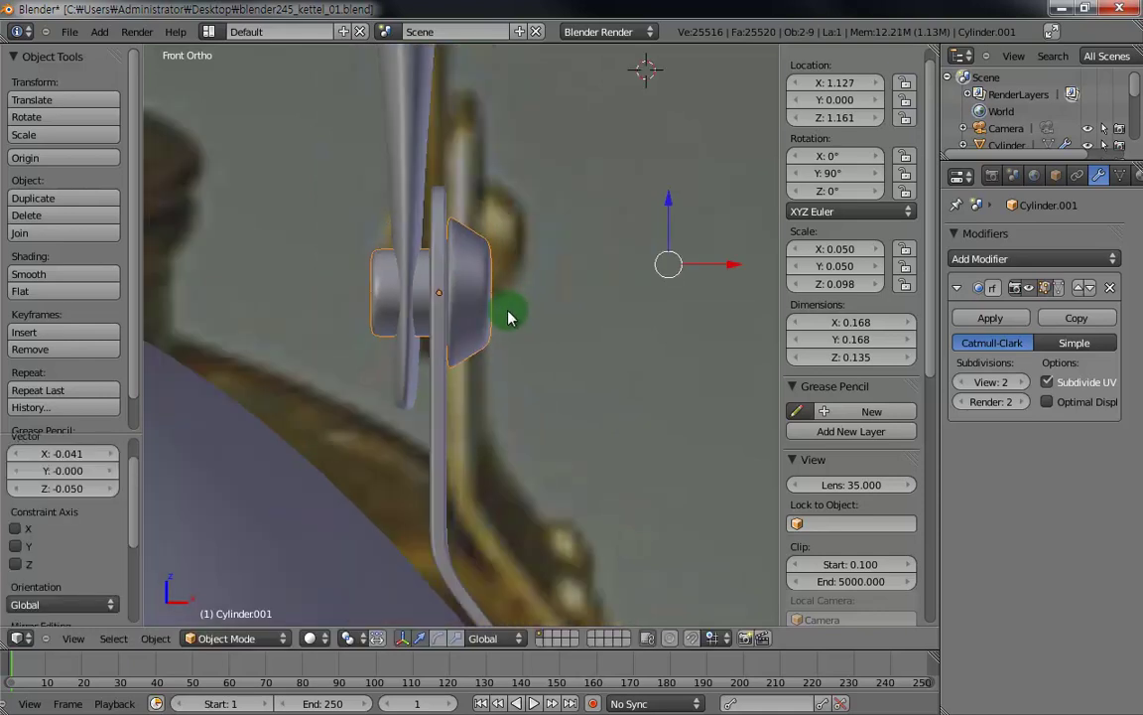
Slide the knob along Y to 0.010 against the handle mount.
{"action": "key", "text": "g"}
{"action": "key", "text": "y"}
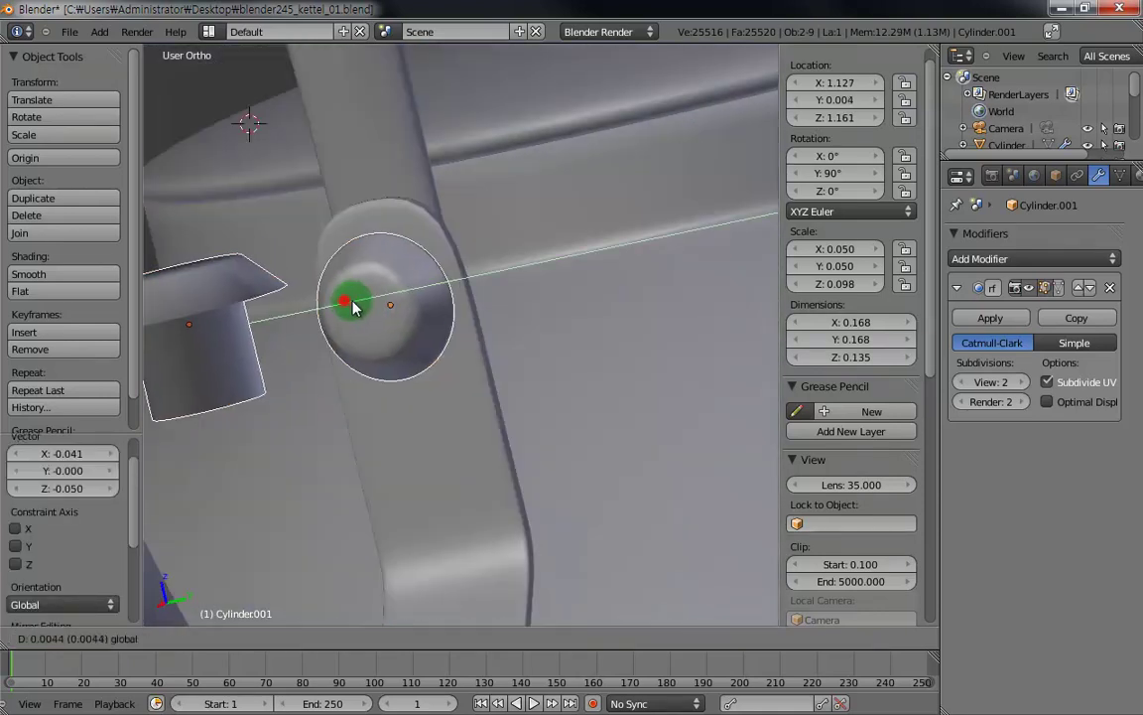
{"action": "left_click", "coordinate": [354, 308]}
Separate the knob mesh by loose parts, then select the lever, stub and Cylinder.001 pieces.
{"action": "key", "text": "Tab"}
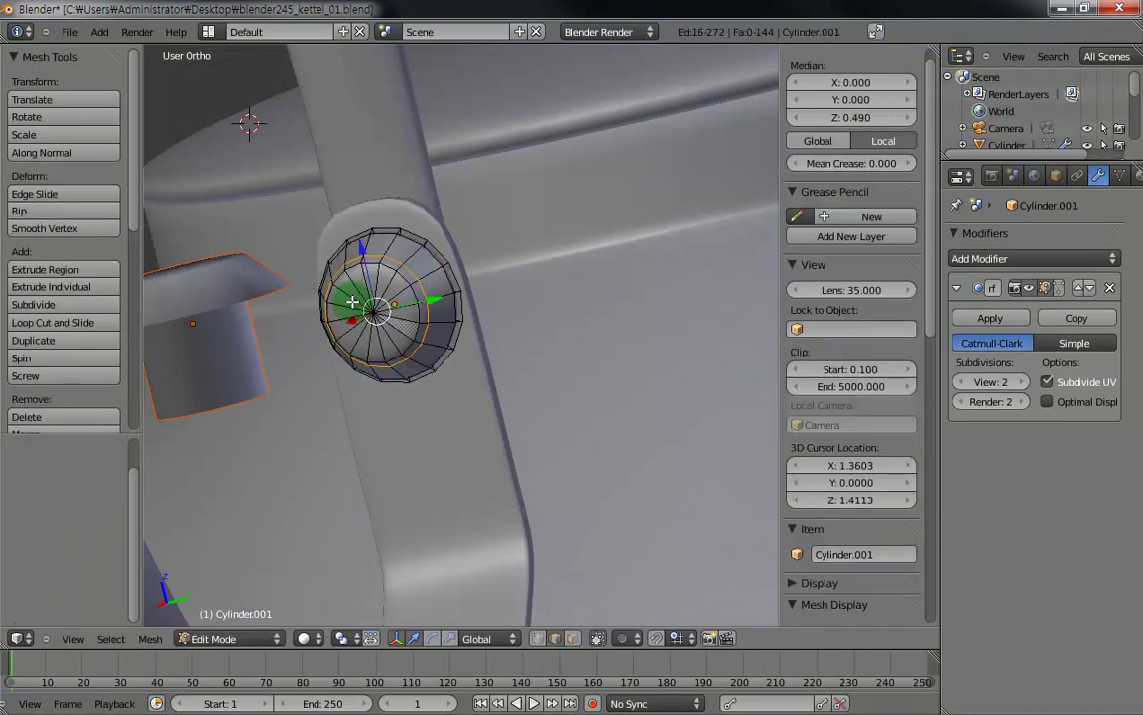
{"action": "key", "text": "a"}
{"action": "key", "text": "a"}
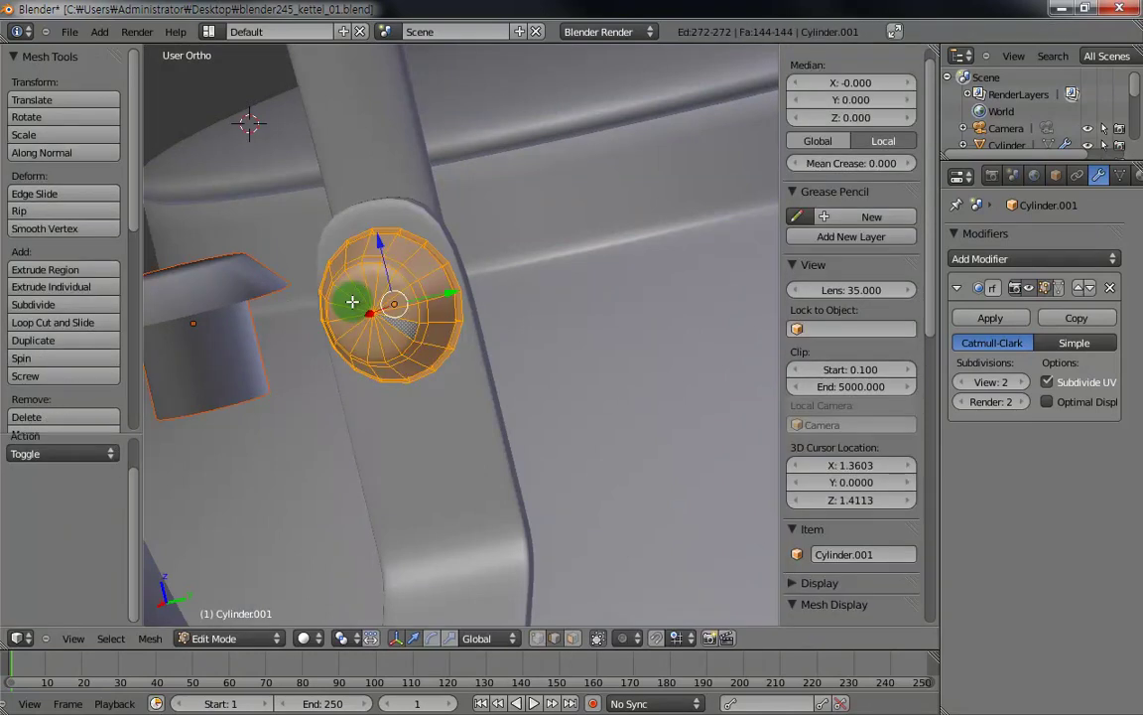
{"action": "key", "text": "p"}
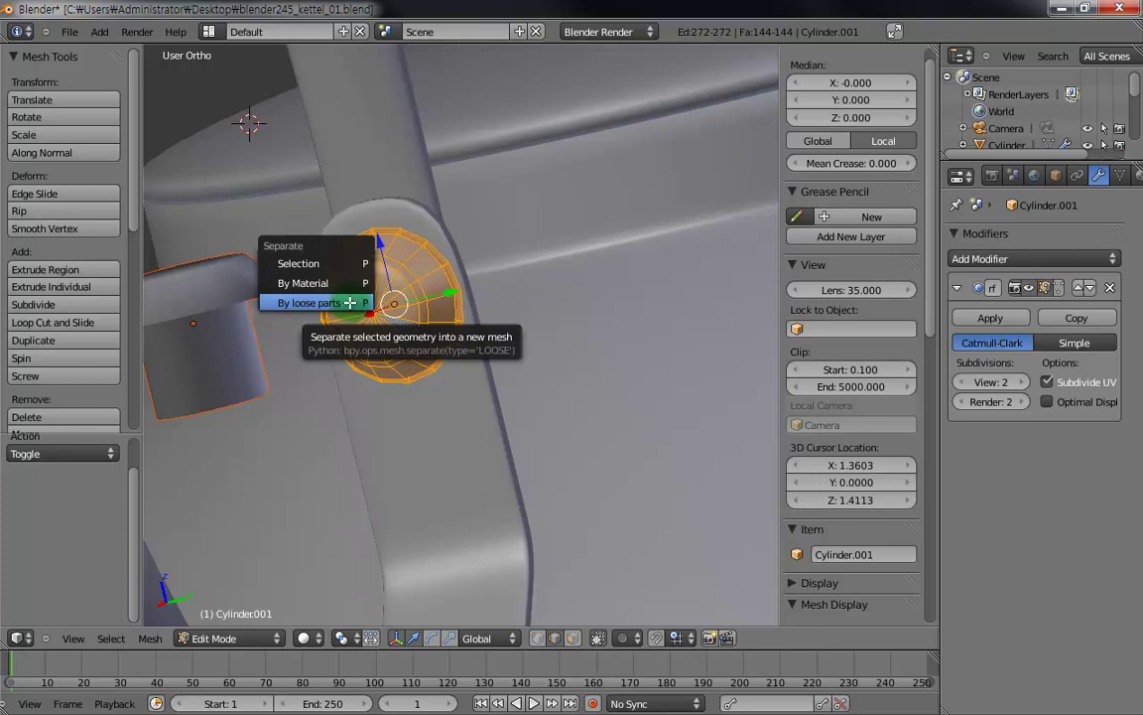
{"action": "left_click", "coordinate": [349, 303]}
{"action": "key", "text": "Tab"}
{"action": "right_click", "coordinate": [424, 291]}
{"action": "right_click", "coordinate": [294, 305]}
{"action": "right_click", "coordinate": [352, 299]}
{"action": "mouse_move", "coordinate": [352, 299]}
{"action": "middle_mouse_down"}
{"action": "mouse_move", "coordinate": [554, 346]}
{"action": "mouse_move", "coordinate": [519, 336]}
{"action": "middle_mouse_up"}
Halve Cylinder.004 and move it down-left to X 1.266, Z 0.847.
{"action": "scroll", "coordinate": [552, 245], "scroll_direction": "up", "scroll_amount": 5}
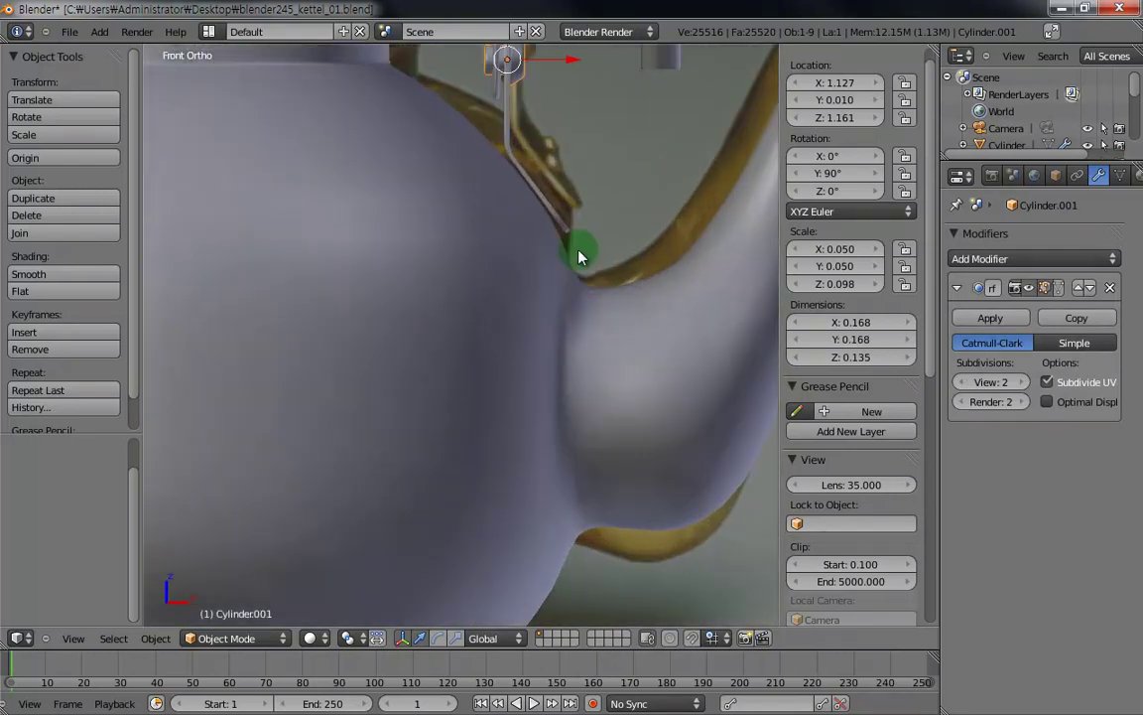
{"action": "middle_click_drag", "start_coordinate": [581, 252], "coordinate": [515, 383], "text": "shift"}
{"action": "right_click", "coordinate": [630, 151]}
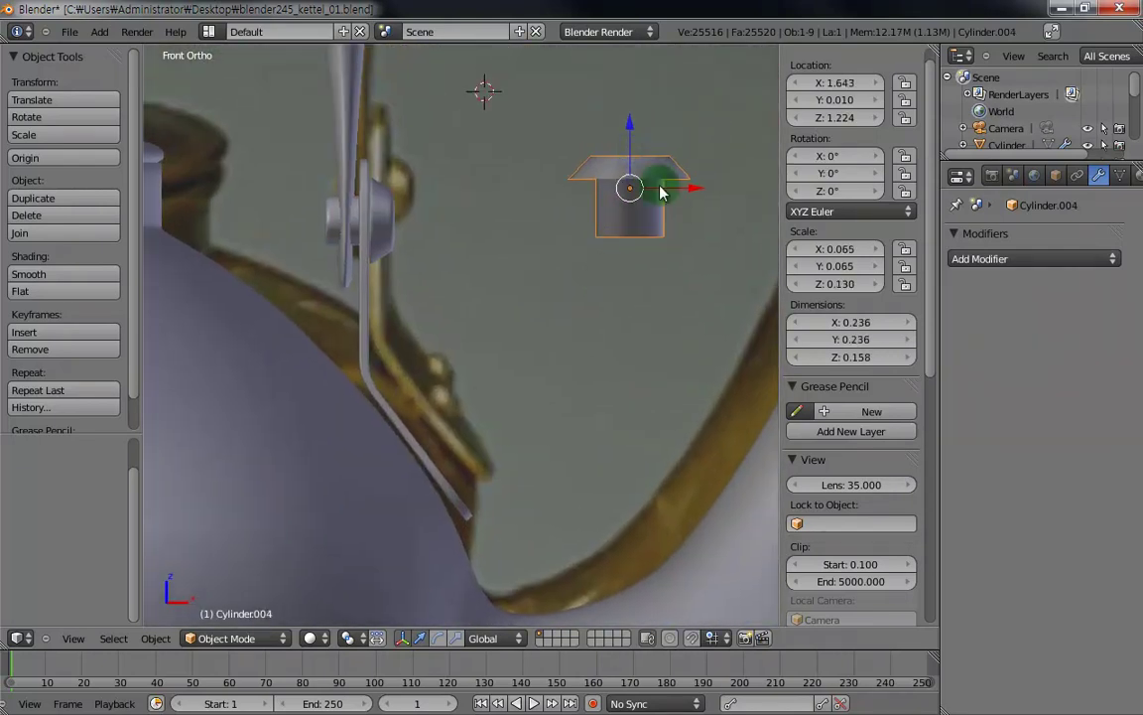
{"action": "key", "text": "s"}
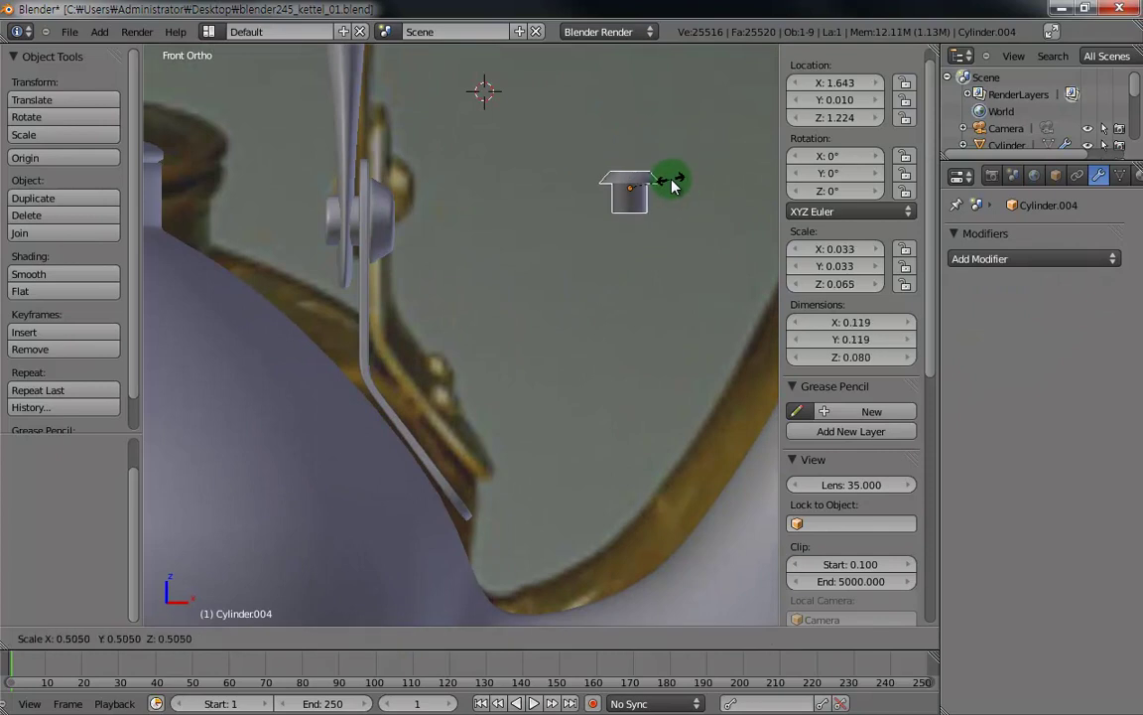
{"action": "left_click", "coordinate": [666, 186]}
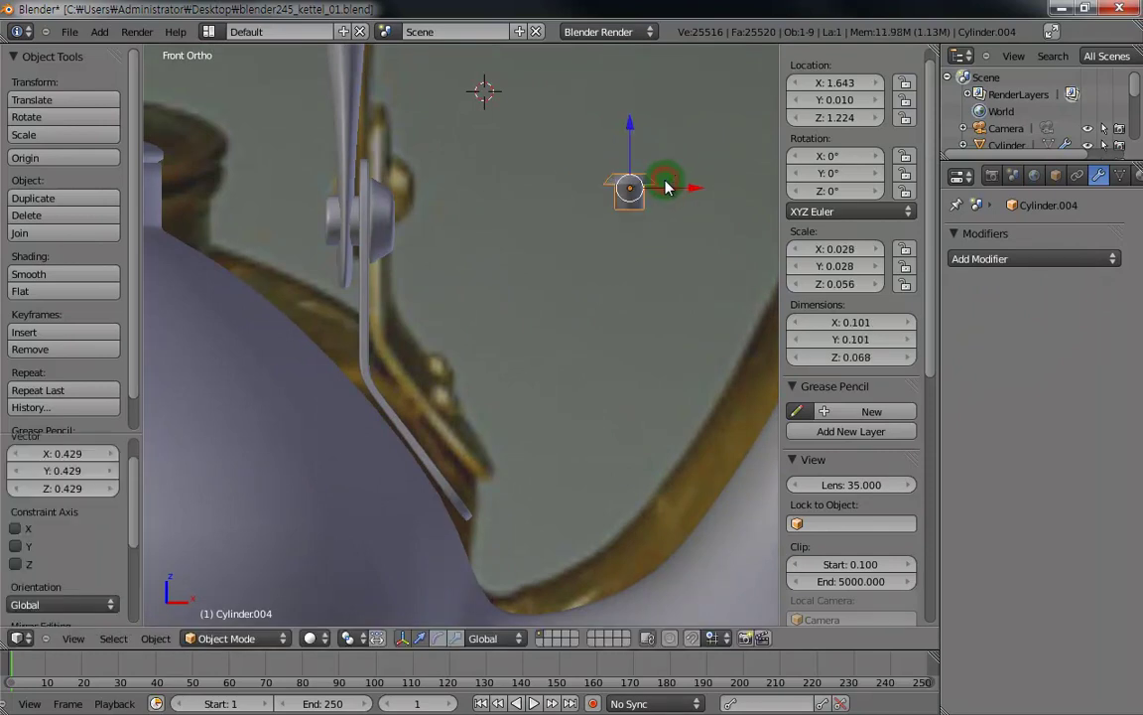
{"action": "key", "text": "g"}
{"action": "left_click", "coordinate": [471, 399]}
Shrink Cylinder.004 further to 0.019 scale and select a top edge in Edit Mode.
{"action": "key", "text": "KP_Decimal"}
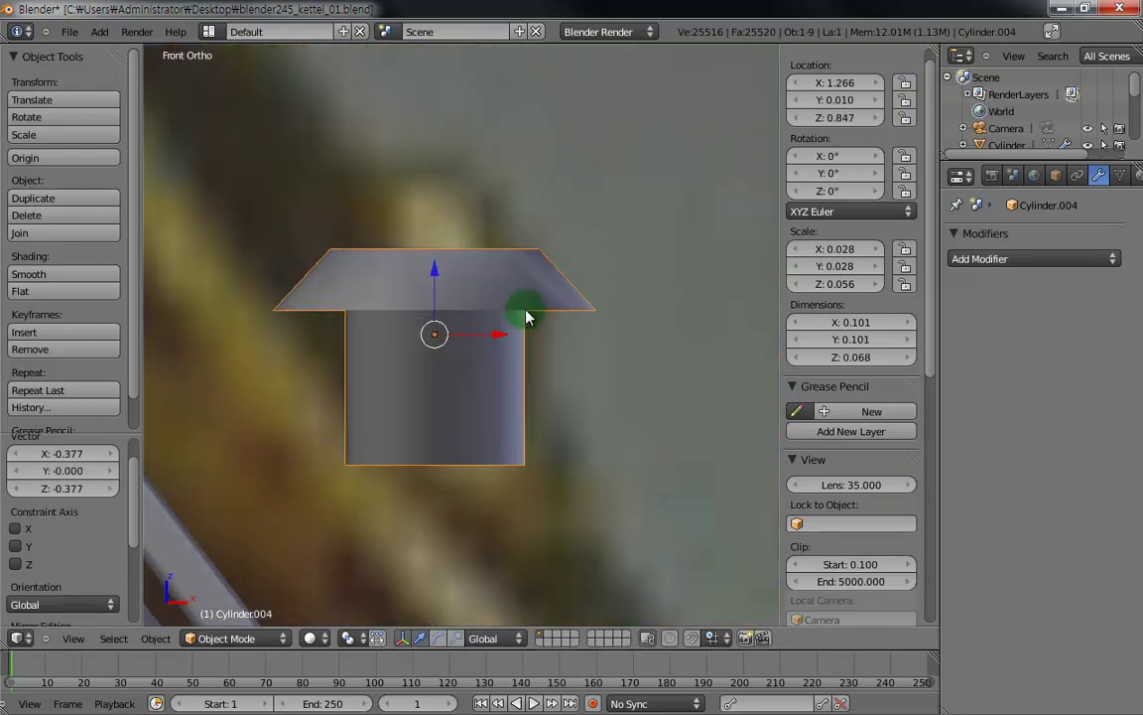
{"action": "key", "text": "s"}
{"action": "left_click", "coordinate": [522, 315]}
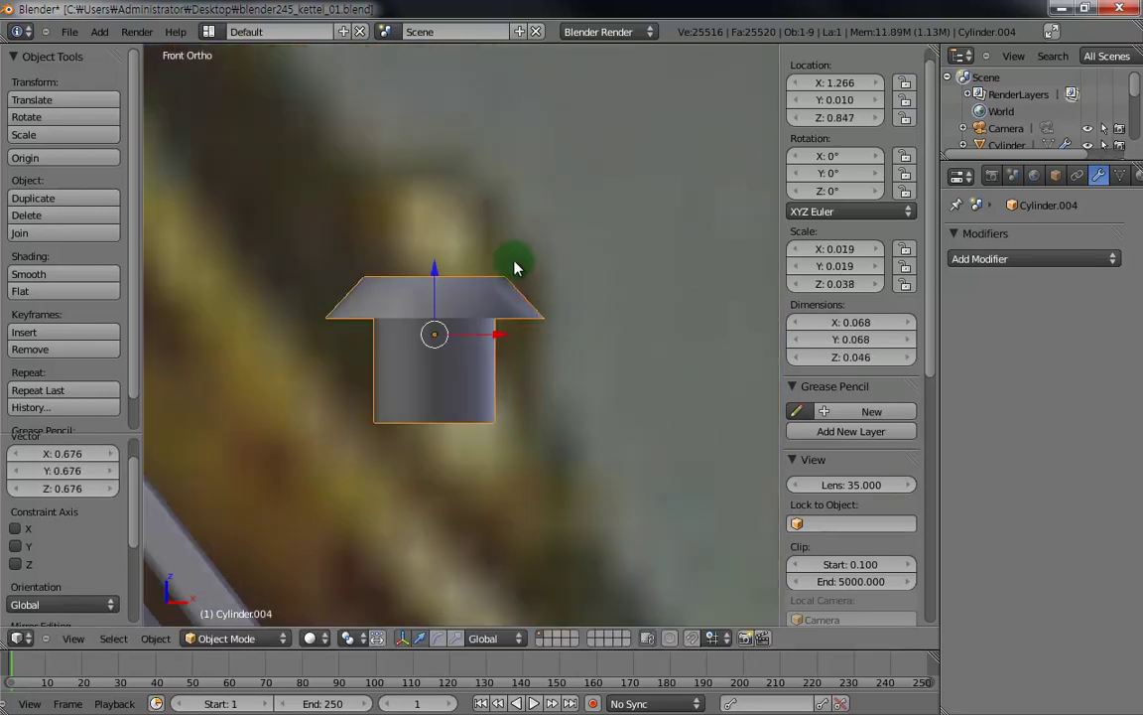
{"action": "key", "text": "Tab"}
{"action": "right_click", "coordinate": [445, 268]}
Switch to vertex select and select the whole top cap, grown from its centre vertex.
{"action": "middle_click_drag", "start_coordinate": [447, 270], "coordinate": [438, 366]}
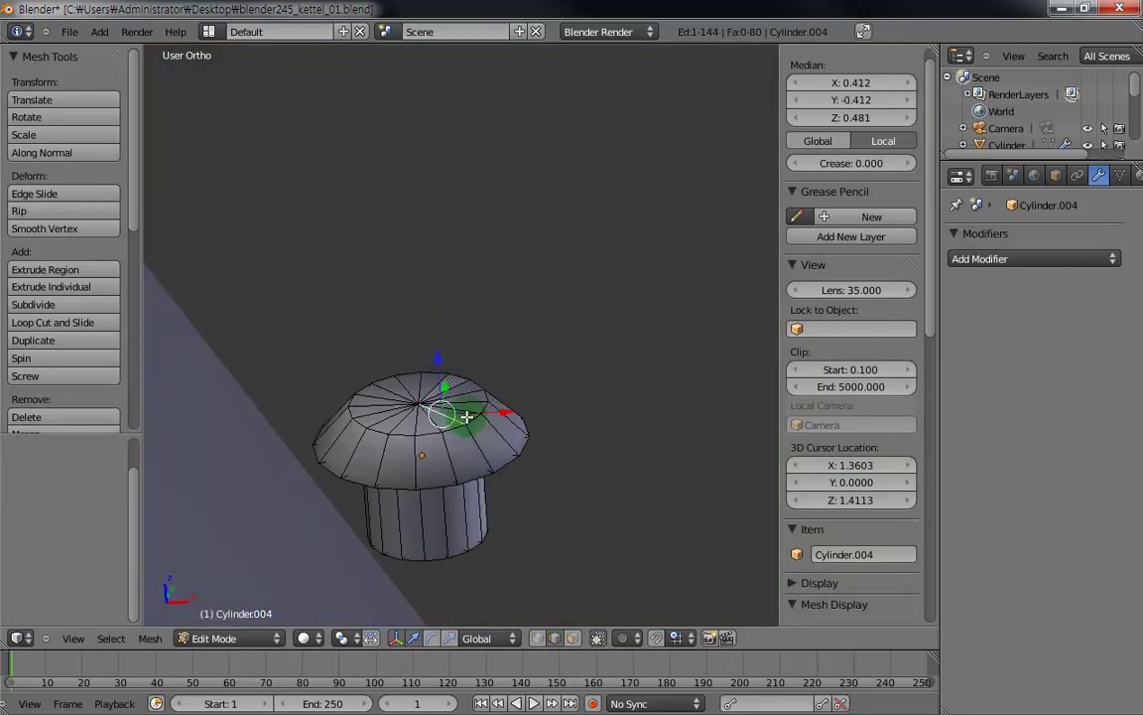
{"action": "key", "text": "ctrl+Tab"}
{"action": "left_click", "coordinate": [417, 398]}
{"action": "right_click", "coordinate": [410, 395]}
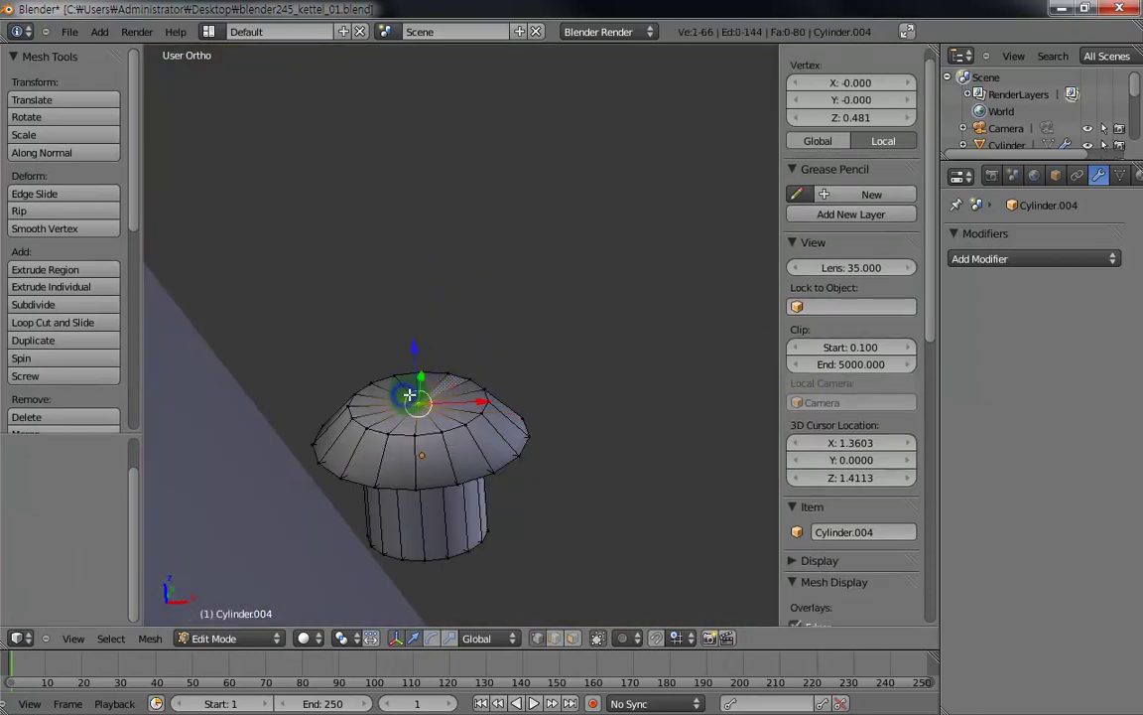
{"action": "key", "text": "ctrl+KP_Add"}
{"action": "key", "text": "ctrl+KP_Add"}
{"action": "key", "text": "ctrl+KP_Add"}
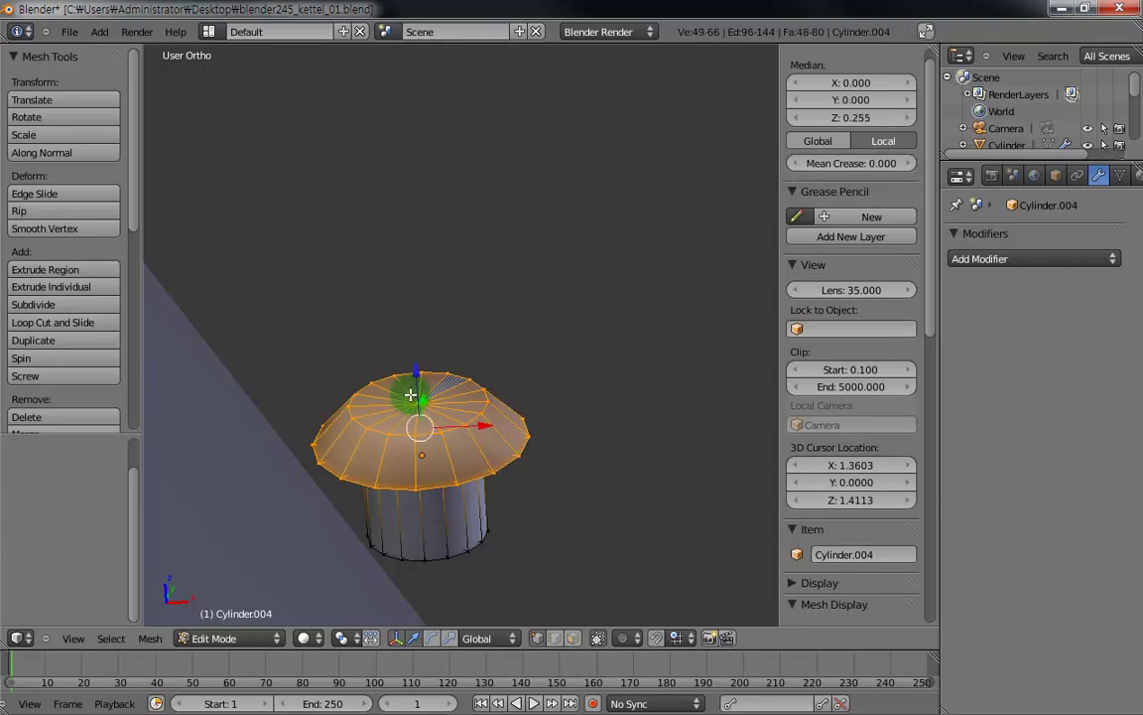
Lower the selected cap along Z to a median of -0.008.
{"action": "key", "text": "KP_1"}
{"action": "middle_click_drag", "start_coordinate": [416, 383], "coordinate": [485, 383], "text": "shift"}
{"action": "scroll", "coordinate": [497, 255], "scroll_direction": "up", "scroll_amount": 1}
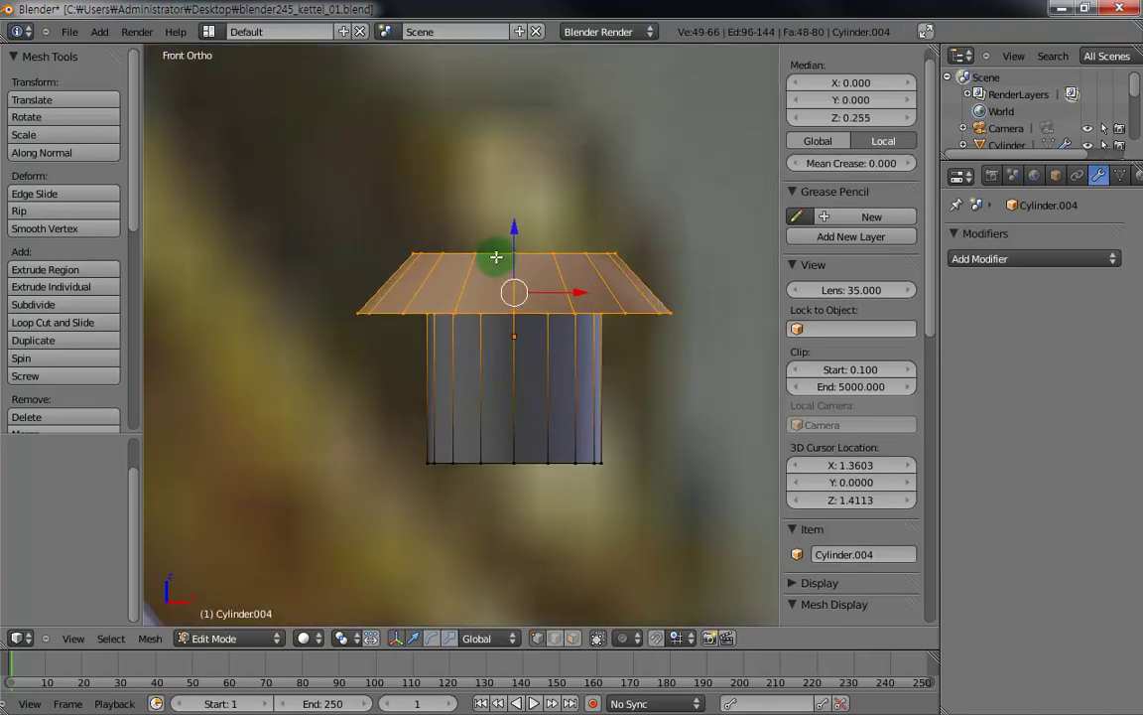
{"action": "scroll", "coordinate": [518, 354], "scroll_direction": "down", "scroll_amount": 2}
{"action": "scroll", "coordinate": [518, 355], "scroll_direction": "down", "scroll_amount": 2}
{"action": "scroll", "coordinate": [518, 354], "scroll_direction": "up", "scroll_amount": 2}
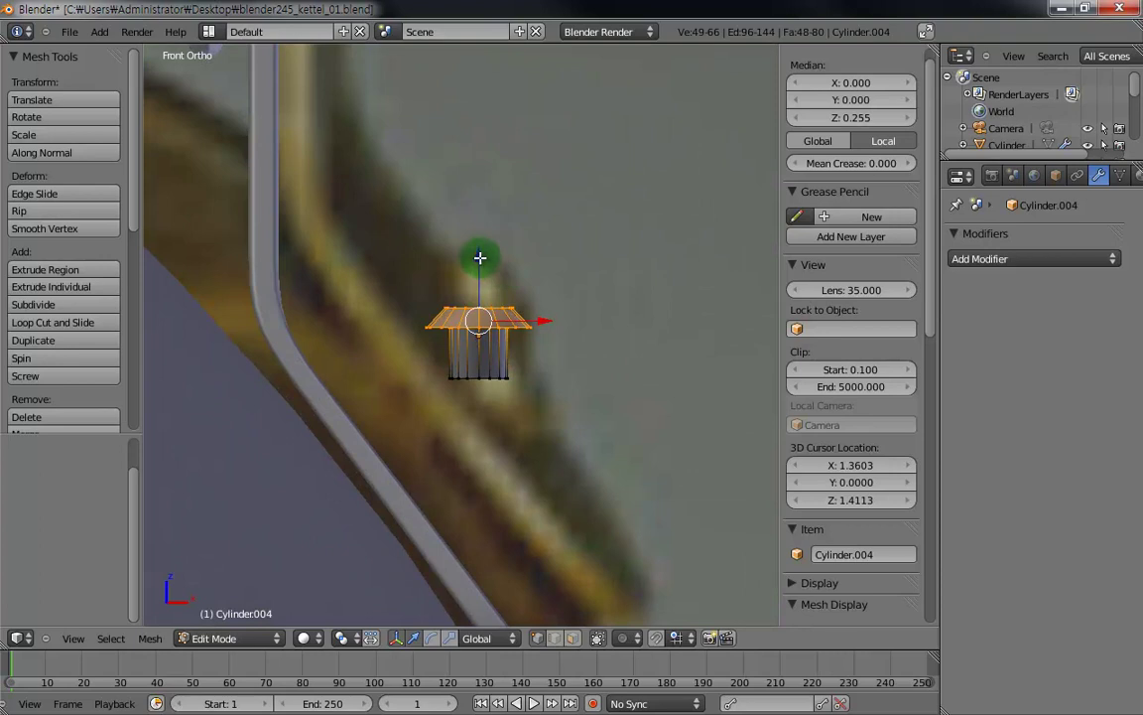
{"action": "left_click_drag", "start_coordinate": [479, 257], "coordinate": [479, 284]}
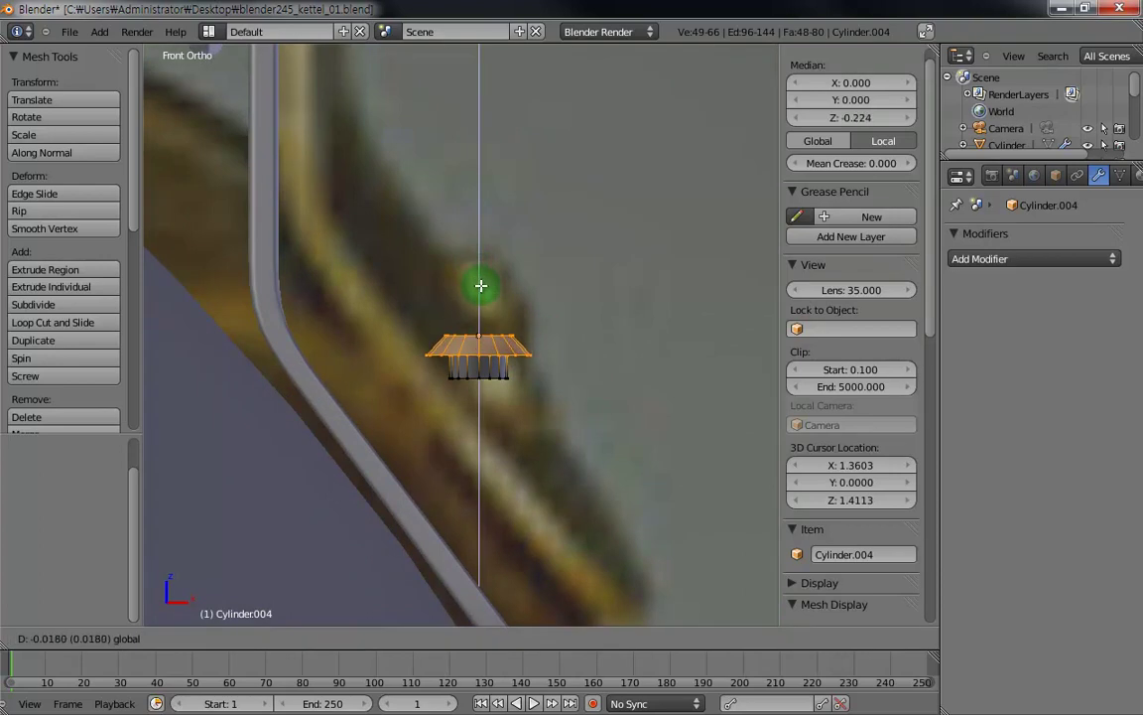
{"action": "left_click_drag", "start_coordinate": [480, 281], "coordinate": [482, 270]}
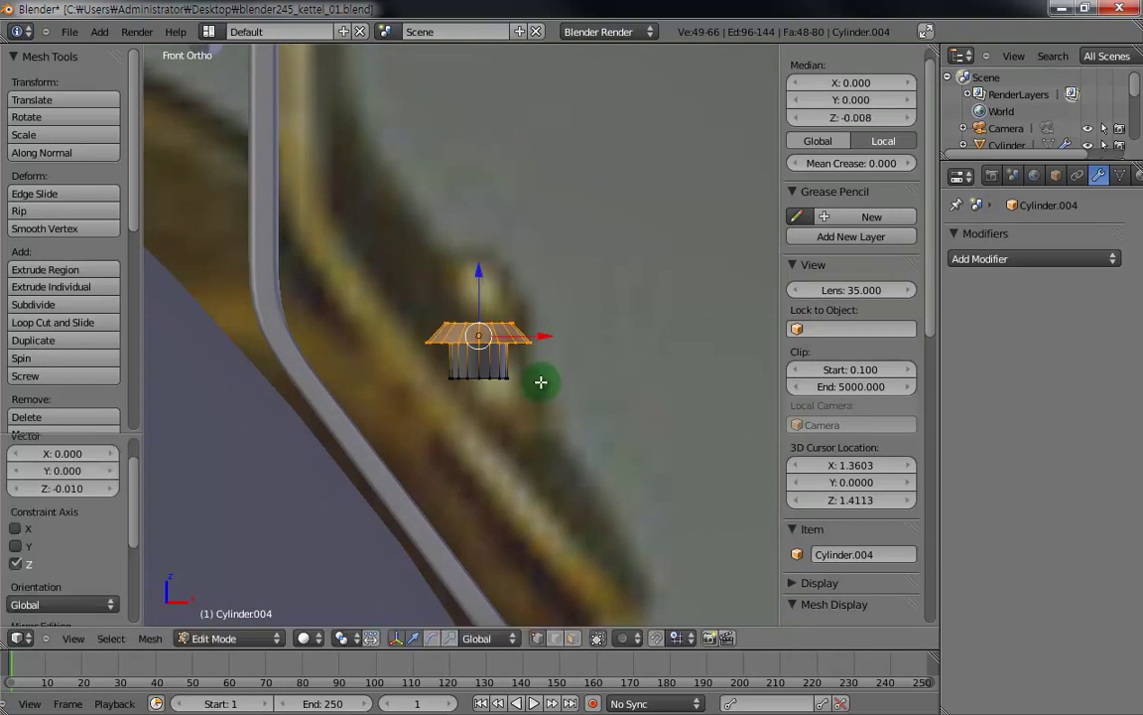
{"action": "scroll", "coordinate": [538, 383], "scroll_direction": "up", "scroll_amount": 3}
{"action": "scroll", "coordinate": [427, 327], "scroll_direction": "up", "scroll_amount": 2}
{"action": "mouse_move", "coordinate": [388, 286]}
{"action": "middle_mouse_down"}
{"action": "mouse_move", "coordinate": [492, 326]}
{"action": "mouse_move", "coordinate": [459, 485]}
{"action": "middle_mouse_up"}
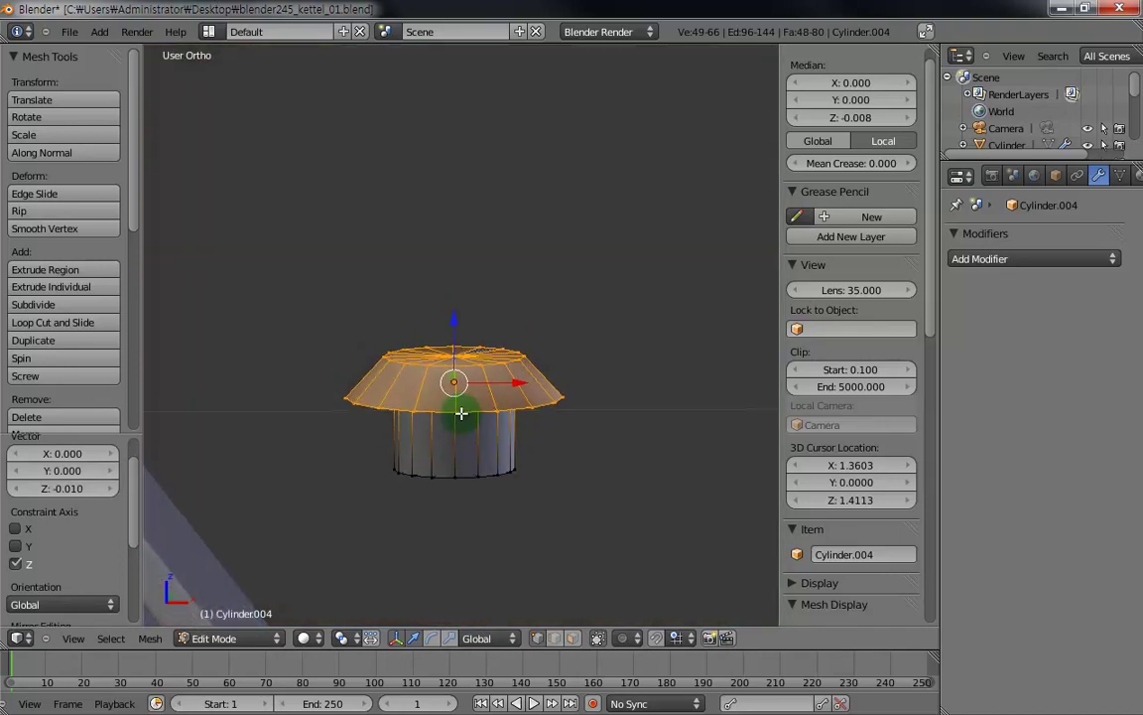
Add a Subdivision Surface modifier to Cylinder.004.
{"action": "left_click", "coordinate": [983, 259]}
{"action": "left_click", "coordinate": [739, 463]}
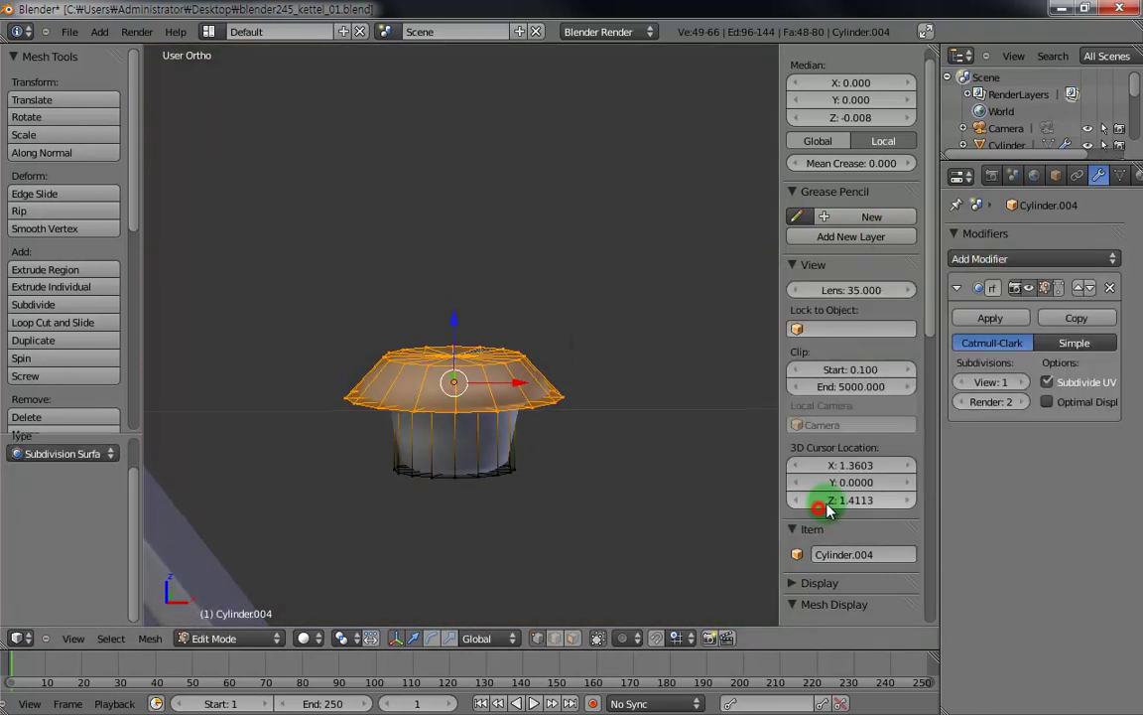
{"action": "middle_click_drag", "start_coordinate": [517, 333], "coordinate": [531, 370]}
{"action": "scroll", "coordinate": [496, 407], "scroll_direction": "up", "scroll_amount": 2}
{"action": "scroll", "coordinate": [461, 417], "scroll_direction": "up", "scroll_amount": 1}
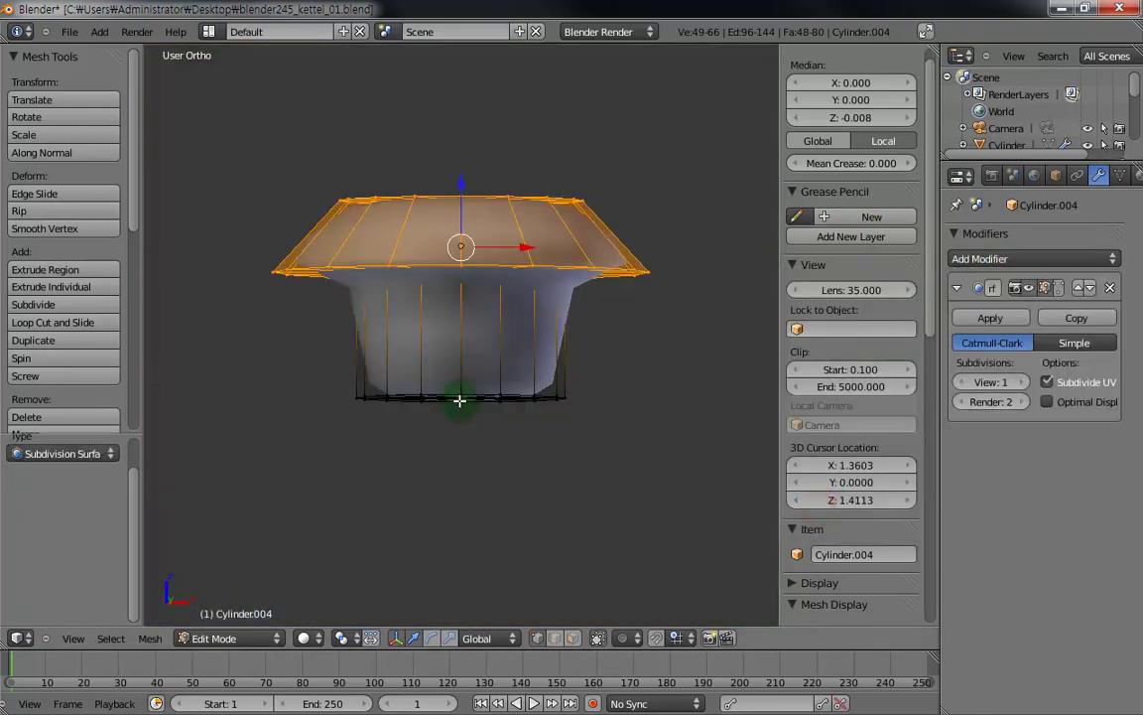
Switch to edge select and loop-cut the stem, placing one loop near its top and starting another.
{"action": "key", "text": "ctrl+Tab"}
{"action": "left_click", "coordinate": [454, 415]}
{"action": "right_click", "coordinate": [447, 352]}
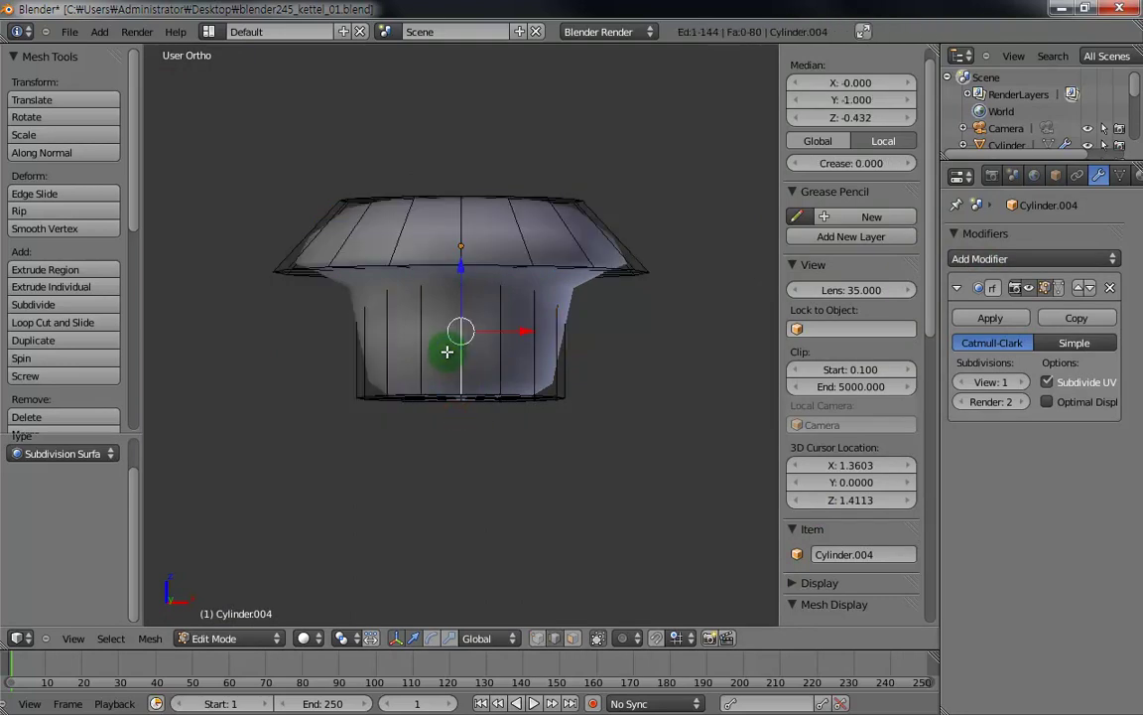
{"action": "key", "text": "ctrl+r"}
{"action": "left_click", "coordinate": [447, 351]}
{"action": "left_click", "coordinate": [448, 298]}
{"action": "right_click", "coordinate": [468, 346]}
{"action": "left_click", "coordinate": [470, 347]}
Seat the second loop at the stem base, then enlarge, lower and slightly shrink the cap's top rim loop.
{"action": "left_click", "coordinate": [466, 383]}
{"action": "middle_click_drag", "start_coordinate": [467, 383], "coordinate": [413, 295]}
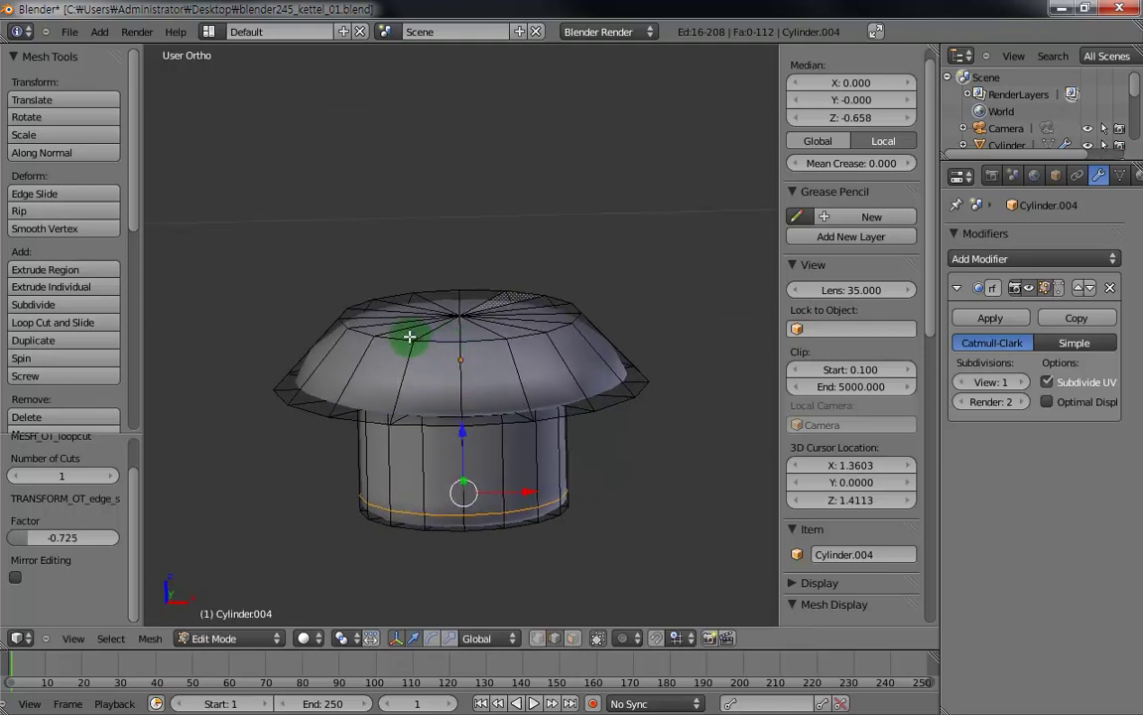
{"action": "right_click", "coordinate": [409, 337], "text": "alt"}
{"action": "key", "text": "s"}
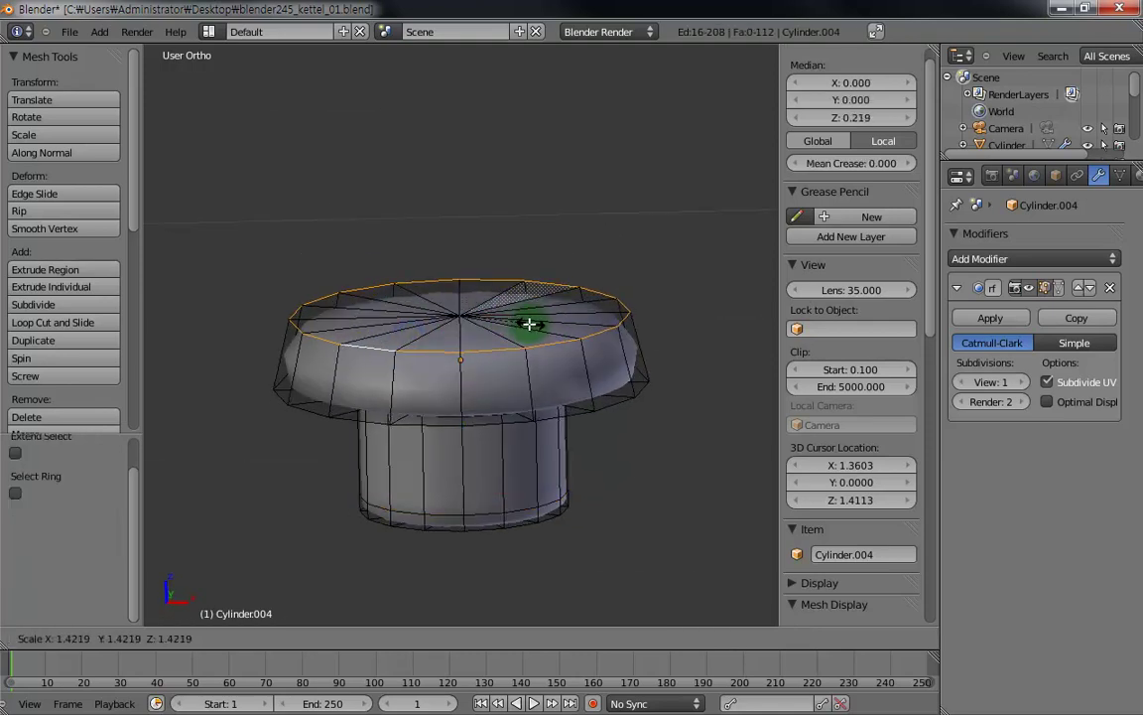
{"action": "left_click", "coordinate": [498, 273]}
{"action": "key", "text": "g"}
{"action": "key", "text": "z"}
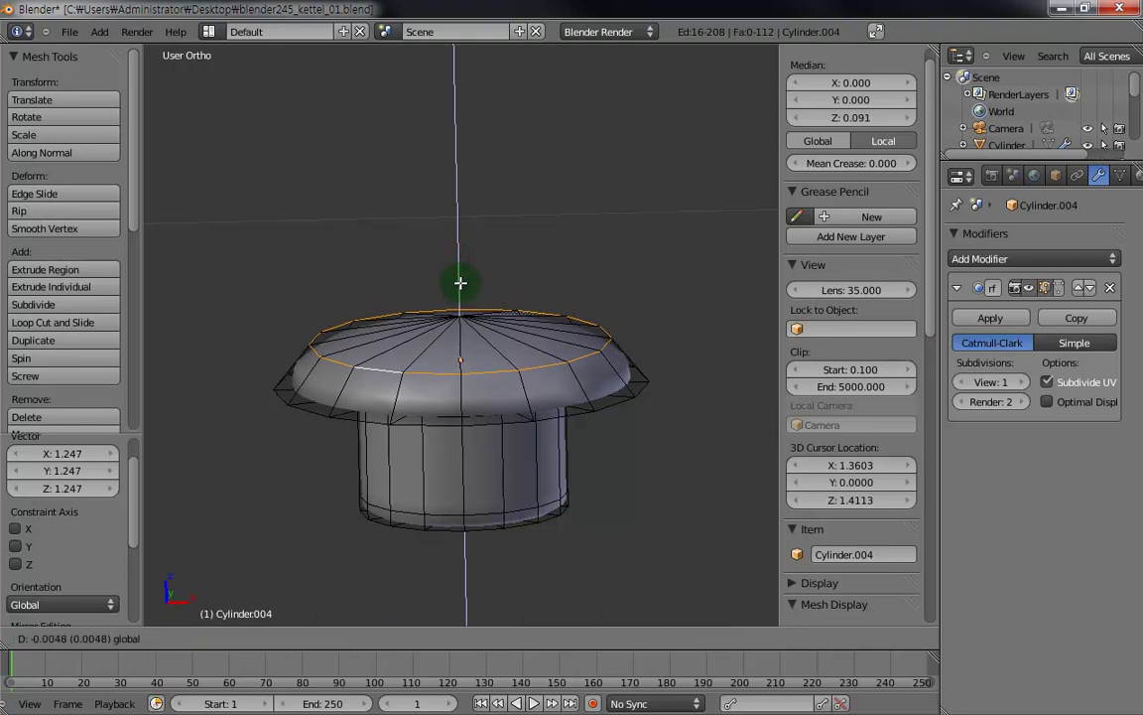
{"action": "left_click", "coordinate": [462, 272]}
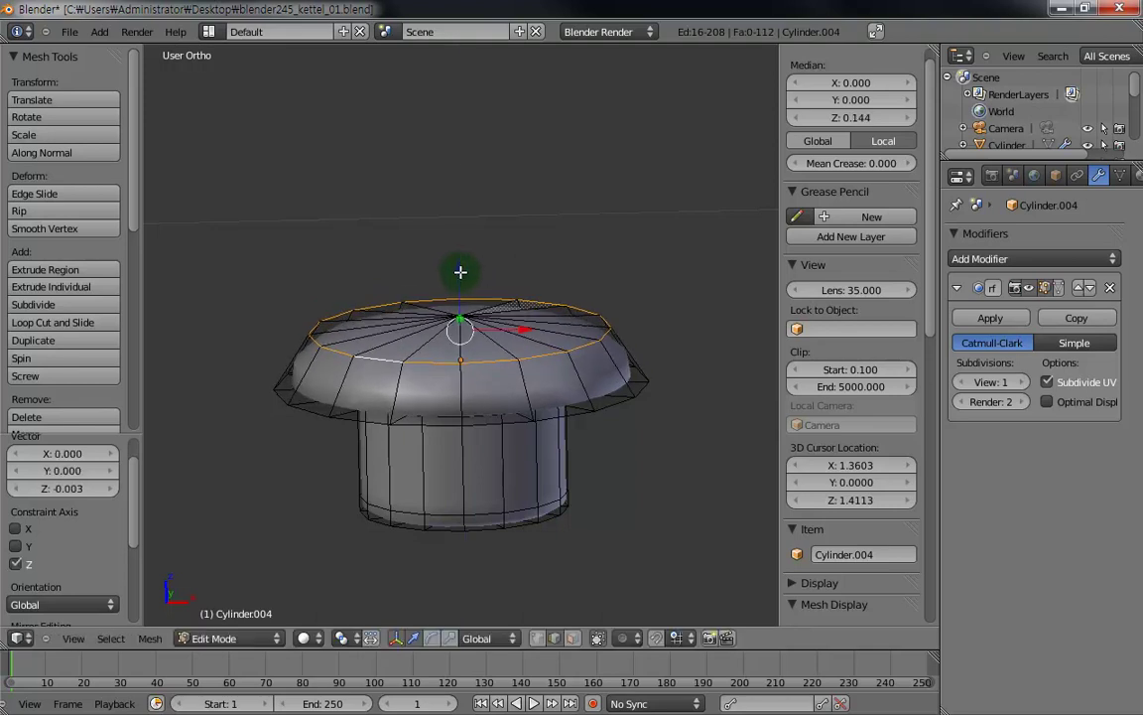
{"action": "key", "text": "s"}
{"action": "left_click", "coordinate": [451, 278]}
{"action": "middle_click_drag", "start_coordinate": [452, 278], "coordinate": [473, 366]}
Check the shape in Object Mode and add a new edge loop around the cap.
{"action": "key", "text": "Tab"}
{"action": "mouse_move", "coordinate": [493, 419]}
{"action": "middle_mouse_down"}
{"action": "mouse_move", "coordinate": [502, 388]}
{"action": "mouse_move", "coordinate": [467, 352]}
{"action": "middle_mouse_up"}
{"action": "key", "text": "Tab"}
{"action": "right_click", "coordinate": [376, 329]}
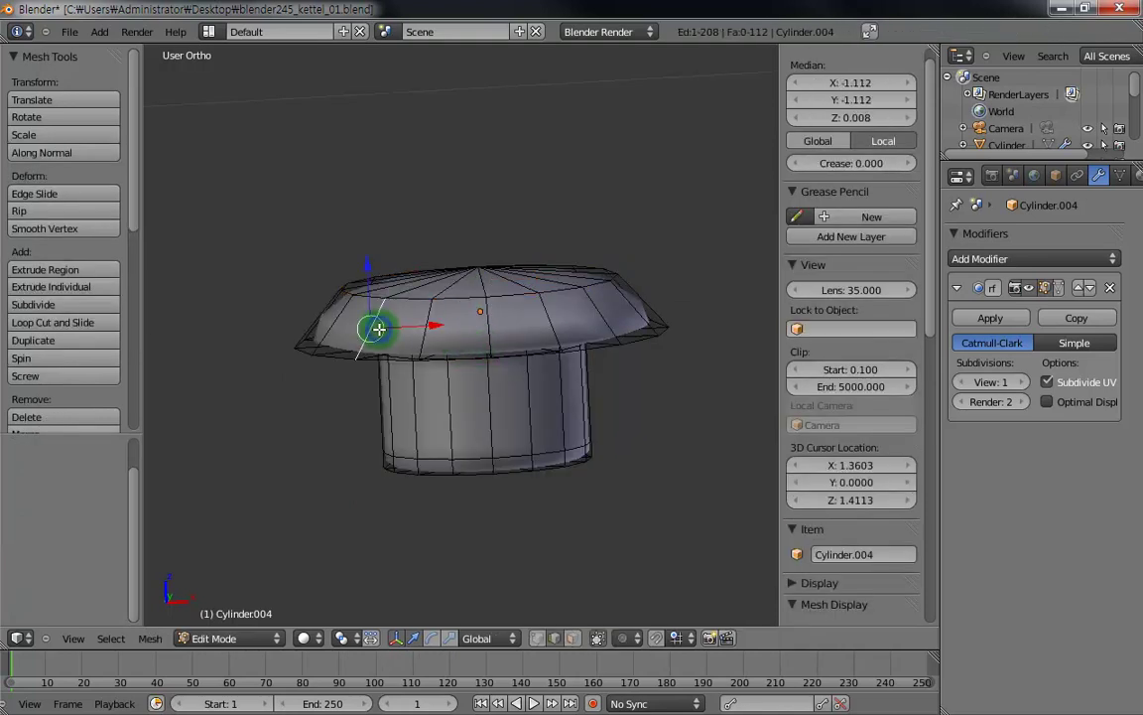
{"action": "left_click", "coordinate": [379, 329]}
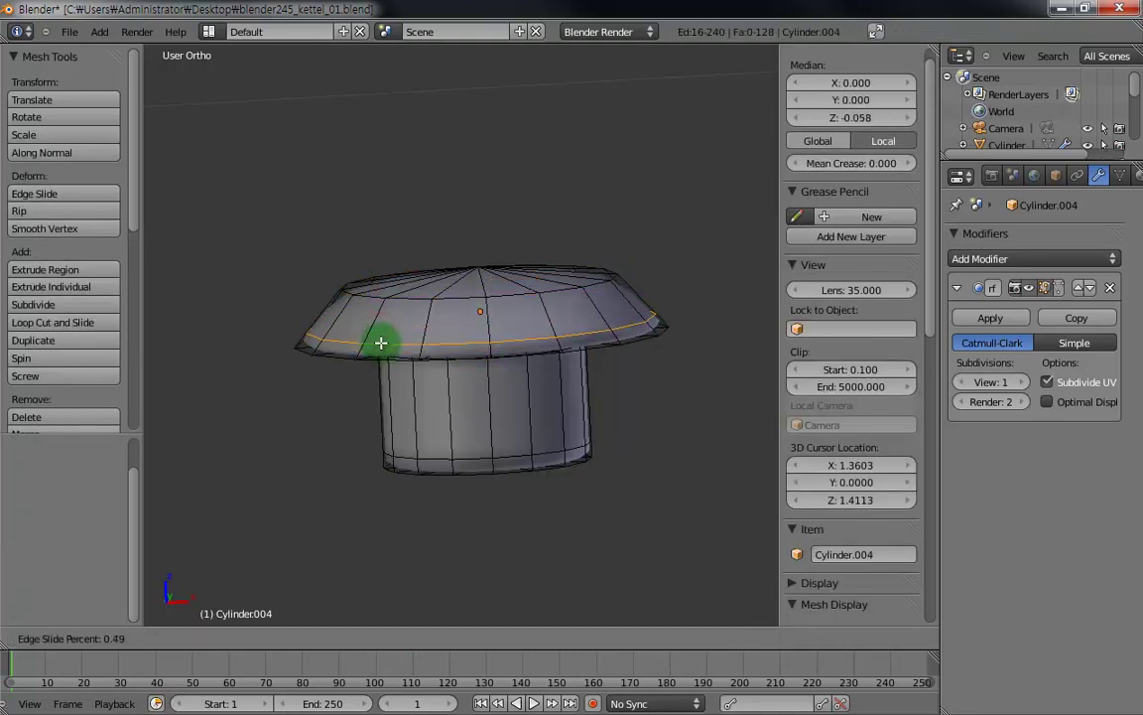
{"action": "left_click", "coordinate": [370, 348]}
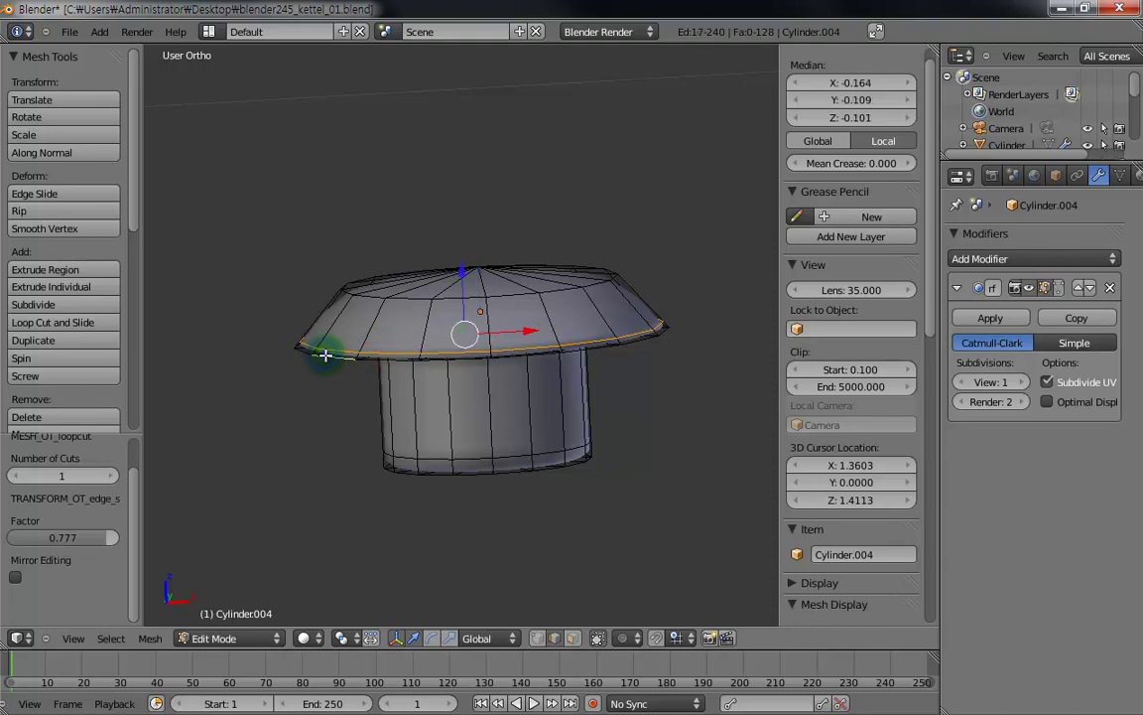
Select the rim loop under the cap and scale it inward to 0.865.
{"action": "middle_click_drag", "start_coordinate": [340, 393], "coordinate": [381, 256]}
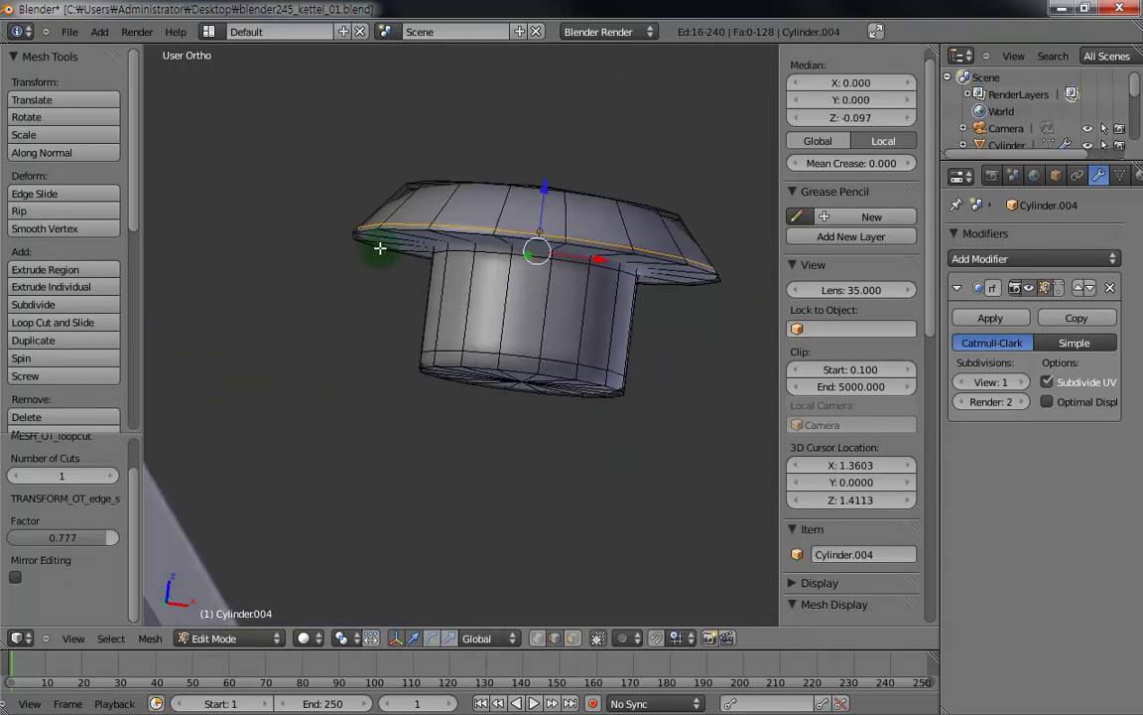
{"action": "right_click", "coordinate": [401, 232], "text": "alt+shift"}
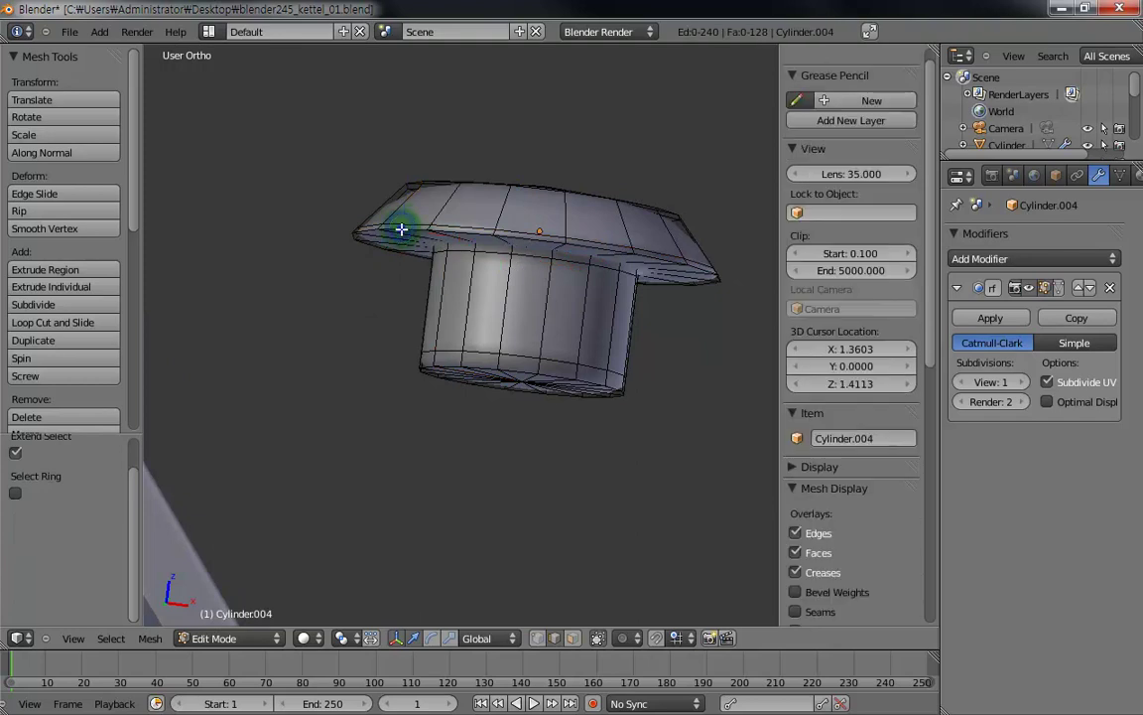
{"action": "right_click", "coordinate": [407, 229], "text": "alt+shift"}
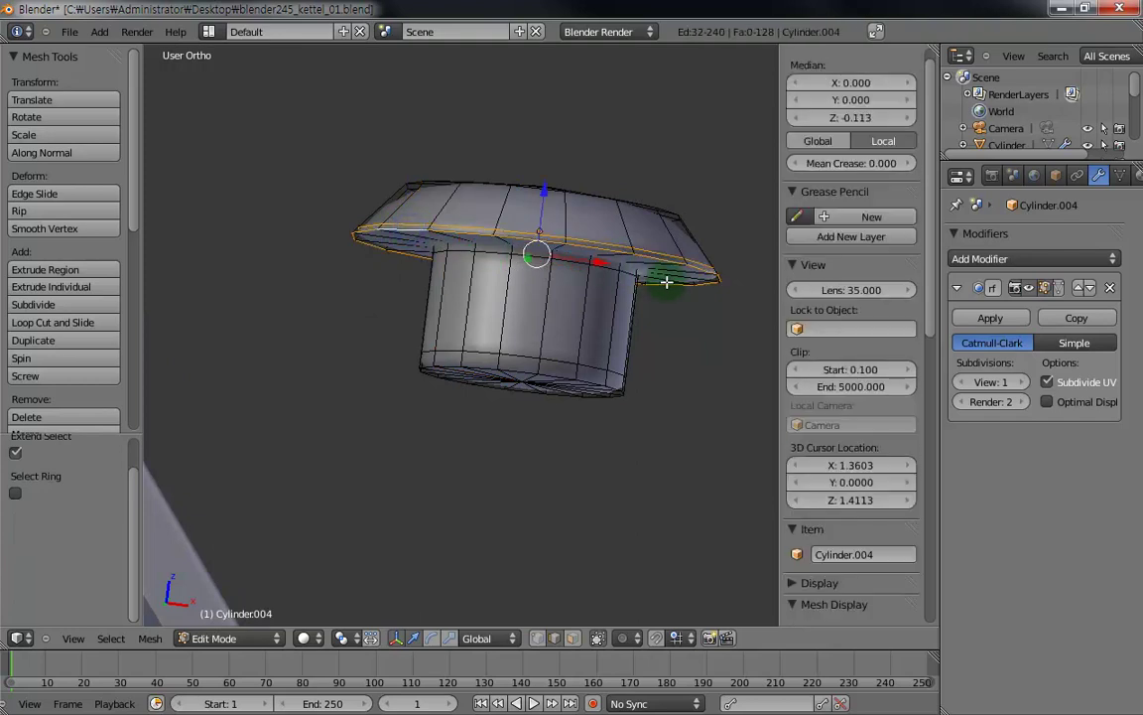
{"action": "key", "text": "s"}
{"action": "left_click", "coordinate": [513, 282]}
Extrude the cap's top rim loop and preview the smoothed mushroom shape.
{"action": "mouse_move", "coordinate": [512, 282]}
{"action": "middle_mouse_down"}
{"action": "mouse_move", "coordinate": [455, 375]}
{"action": "mouse_move", "coordinate": [377, 301]}
{"action": "middle_mouse_up"}
{"action": "right_click", "coordinate": [364, 318], "text": "alt"}
{"action": "key", "text": "e"}
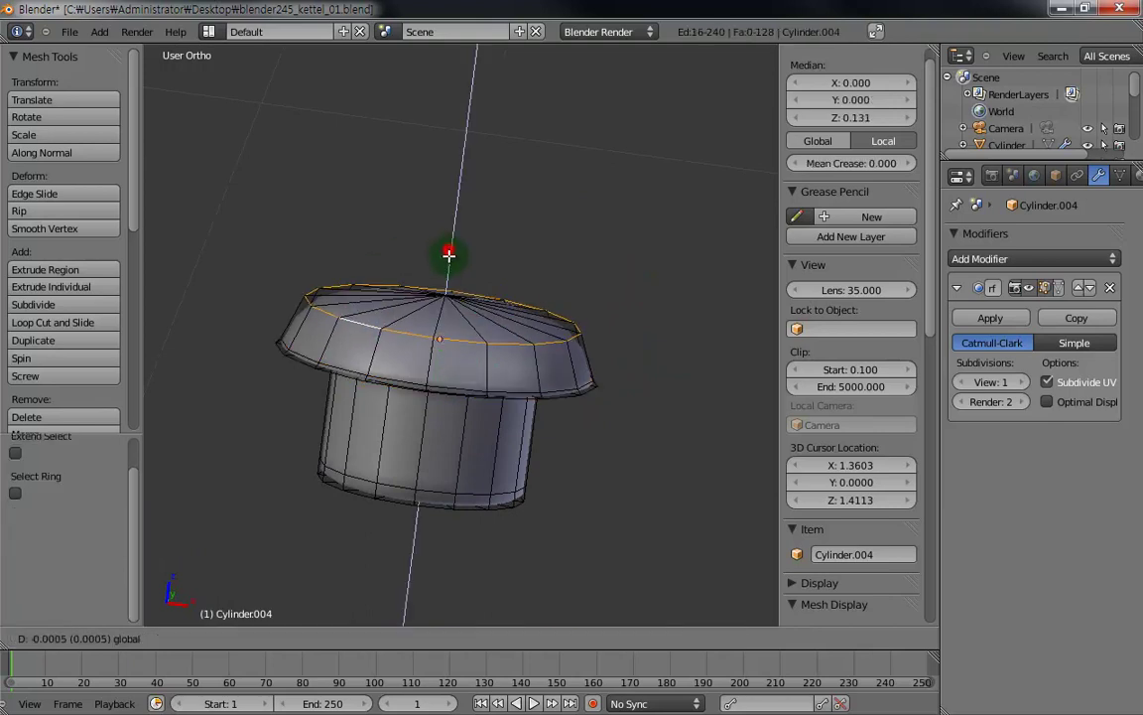
{"action": "left_click", "coordinate": [446, 260]}
{"action": "key", "text": "Tab"}
{"action": "scroll", "coordinate": [460, 384], "scroll_direction": "down", "scroll_amount": 3}
{"action": "mouse_move", "coordinate": [459, 349]}
{"action": "middle_mouse_down"}
{"action": "mouse_move", "coordinate": [429, 429]}
{"action": "mouse_move", "coordinate": [456, 325]}
{"action": "middle_mouse_up"}
{"action": "key", "text": "Tab"}
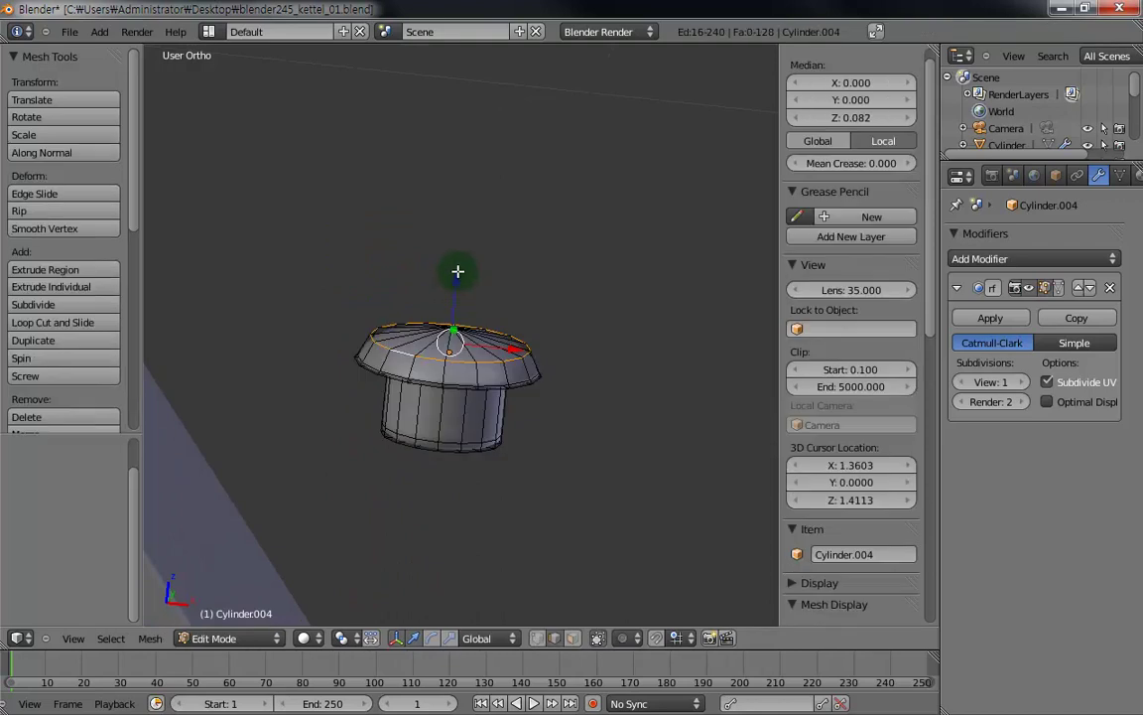
Extrude the top faces upward and return to Object Mode in front view.
{"action": "key", "text": "e"}
{"action": "left_click", "coordinate": [457, 285]}
{"action": "key", "text": "Tab"}
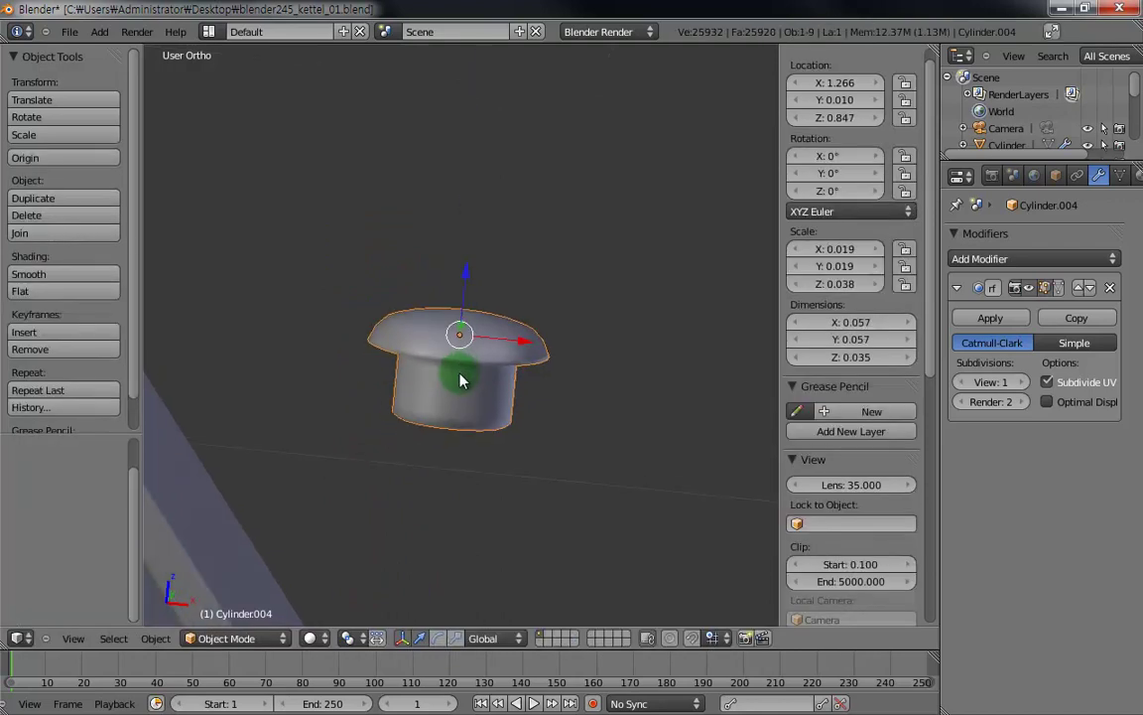
{"action": "scroll", "coordinate": [460, 380], "scroll_direction": "down", "scroll_amount": 4}
{"action": "mouse_move", "coordinate": [459, 380]}
{"action": "middle_mouse_down"}
{"action": "mouse_move", "coordinate": [466, 400]}
{"action": "mouse_move", "coordinate": [490, 365]}
{"action": "mouse_move", "coordinate": [433, 413]}
{"action": "mouse_move", "coordinate": [448, 416]}
{"action": "mouse_move", "coordinate": [474, 371]}
{"action": "mouse_move", "coordinate": [490, 375]}
{"action": "middle_mouse_up"}
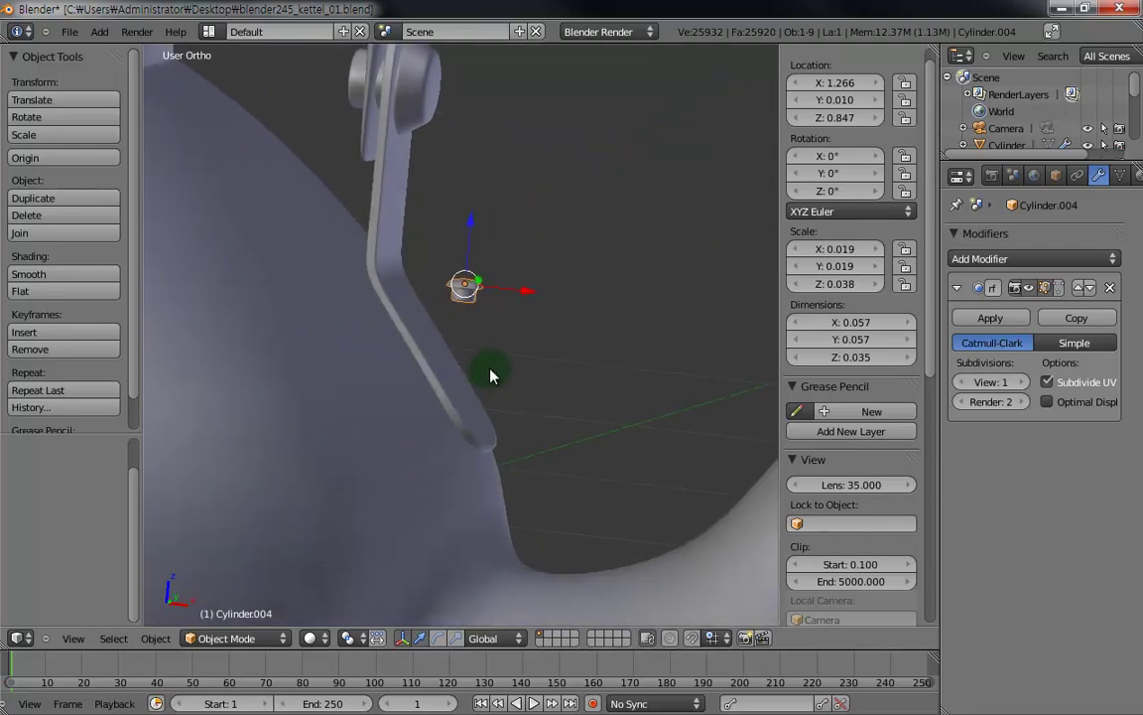
{"action": "key", "text": "KP_1"}
{"action": "scroll", "coordinate": [518, 309], "scroll_direction": "up", "scroll_amount": 2}
{"action": "scroll", "coordinate": [541, 292], "scroll_direction": "up", "scroll_amount": 4}
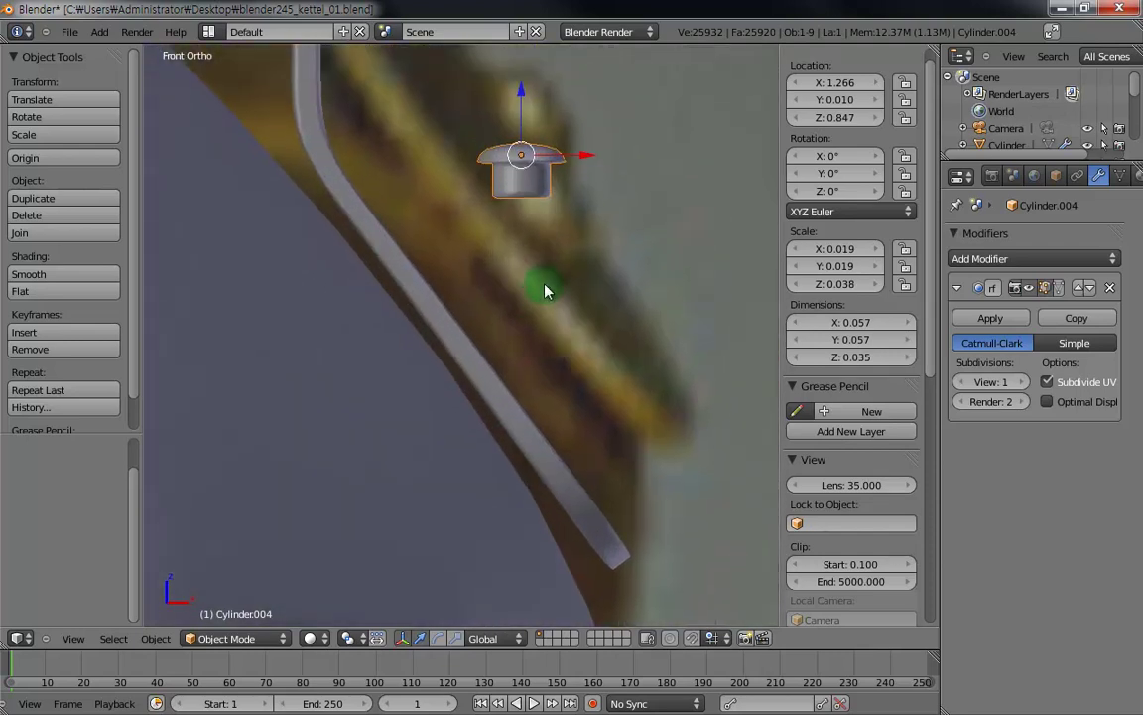
Enlarge the rivet, tilt it 52.4° on Y and seat it on the handle strap at Z 0.744.
{"action": "key", "text": "s"}
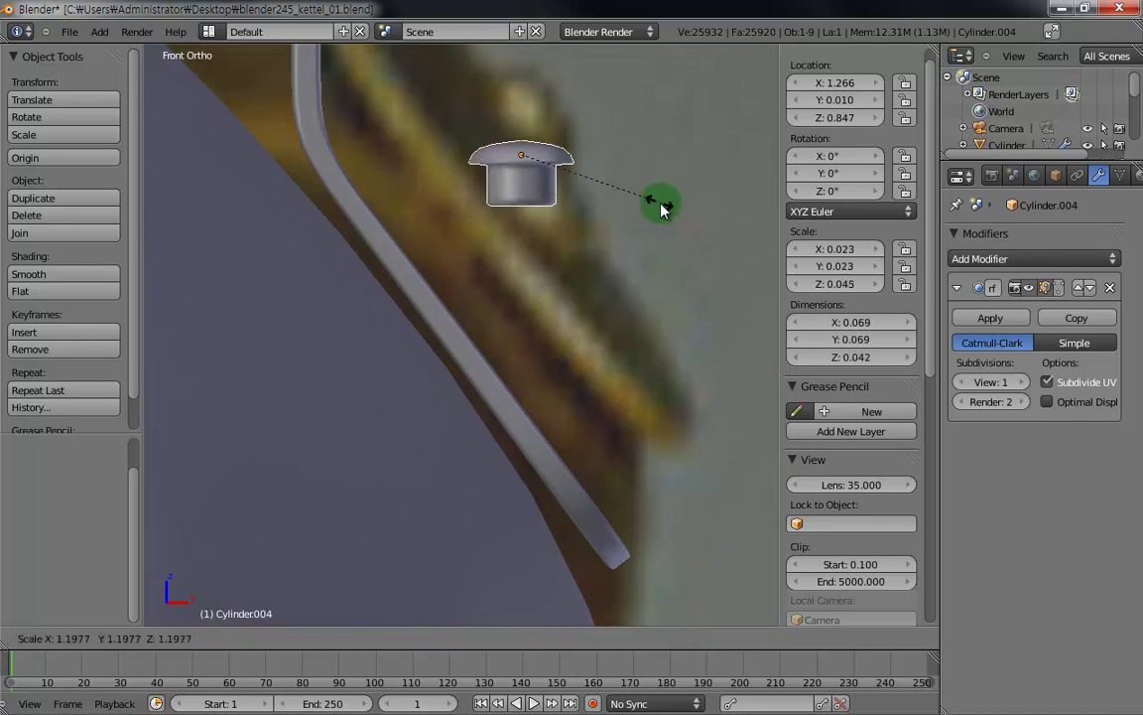
{"action": "left_click", "coordinate": [663, 207]}
{"action": "key", "text": "r"}
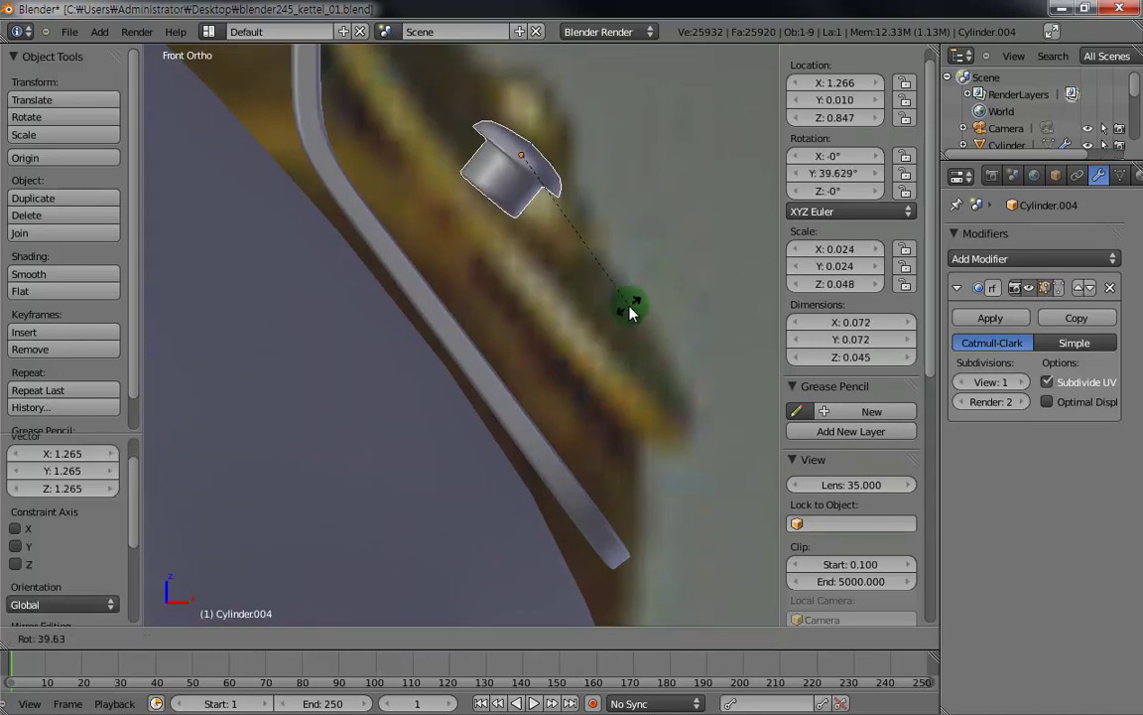
{"action": "left_click", "coordinate": [614, 336]}
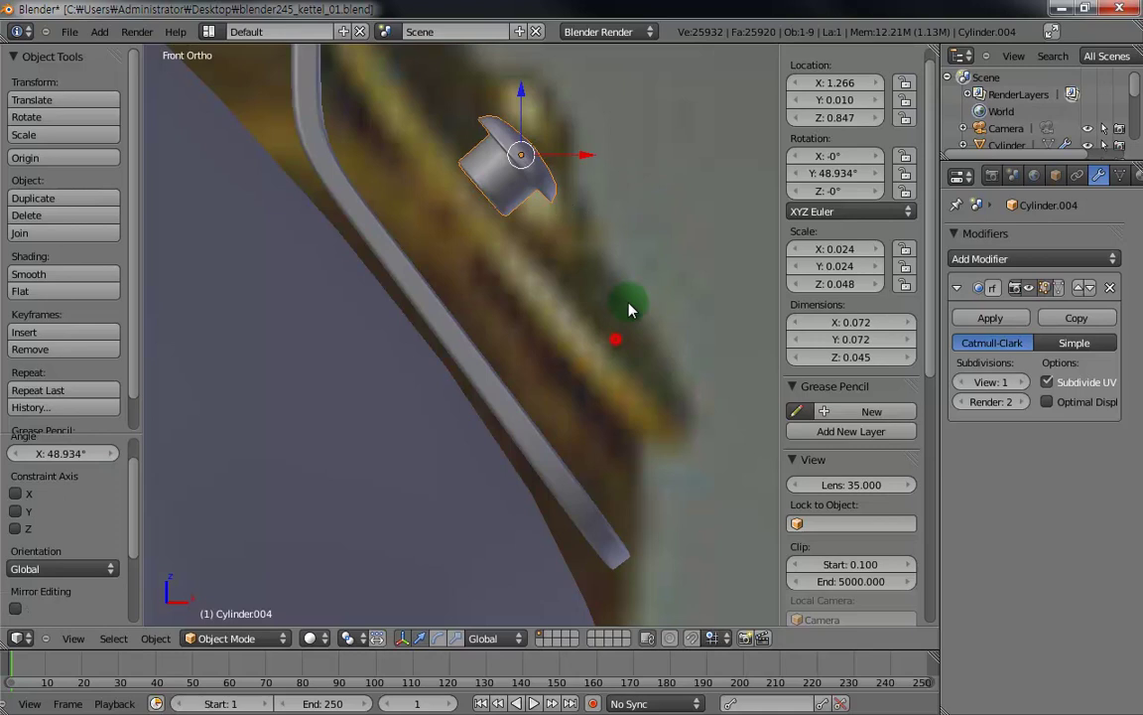
{"action": "key", "text": "s"}
{"action": "left_click", "coordinate": [640, 223]}
{"action": "key", "text": "g"}
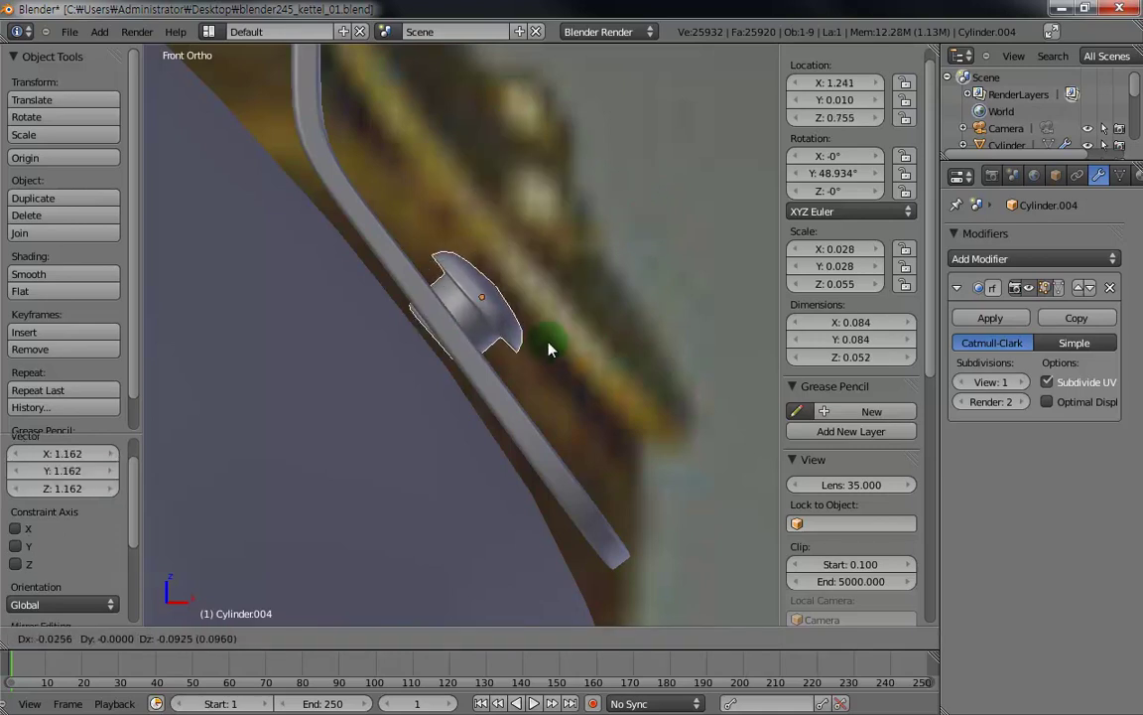
{"action": "left_click", "coordinate": [538, 362]}
{"action": "key", "text": "r"}
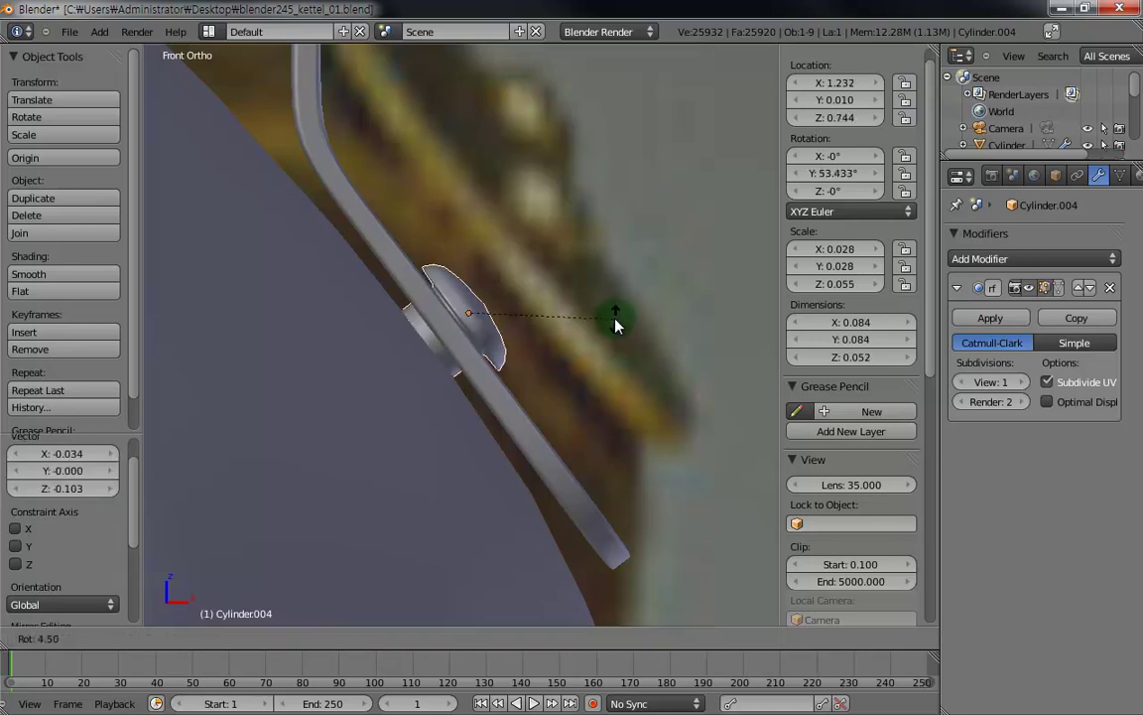
{"action": "left_click", "coordinate": [613, 320]}
{"action": "mouse_move", "coordinate": [613, 320]}
{"action": "middle_mouse_down"}
{"action": "mouse_move", "coordinate": [484, 301]}
{"action": "mouse_move", "coordinate": [383, 339]}
{"action": "mouse_move", "coordinate": [462, 385]}
{"action": "mouse_move", "coordinate": [415, 327]}
{"action": "mouse_move", "coordinate": [461, 276]}
{"action": "mouse_move", "coordinate": [468, 302]}
{"action": "middle_mouse_up"}
Shift the rivet along Y and duplicate it as a second rivet beside the first.
{"action": "key", "text": "g"}
{"action": "key", "text": "y"}
{"action": "left_click", "coordinate": [370, 357]}
{"action": "key", "text": "shift+d"}
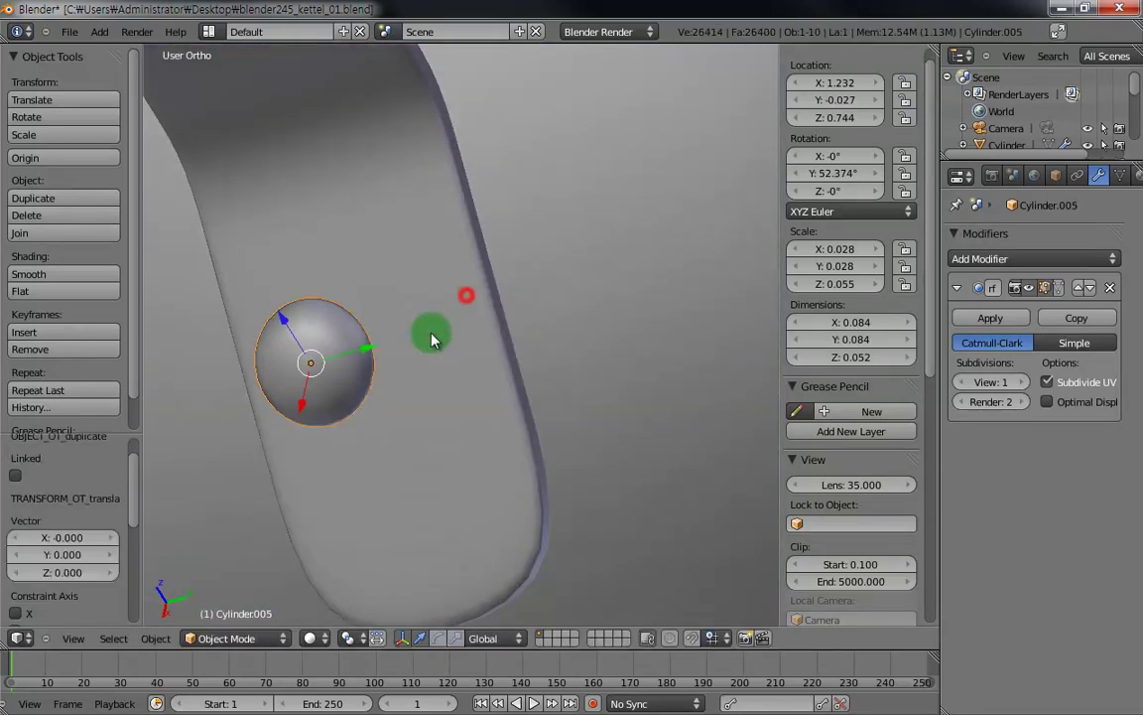
{"action": "key", "text": "y"}
{"action": "left_click", "coordinate": [475, 319]}
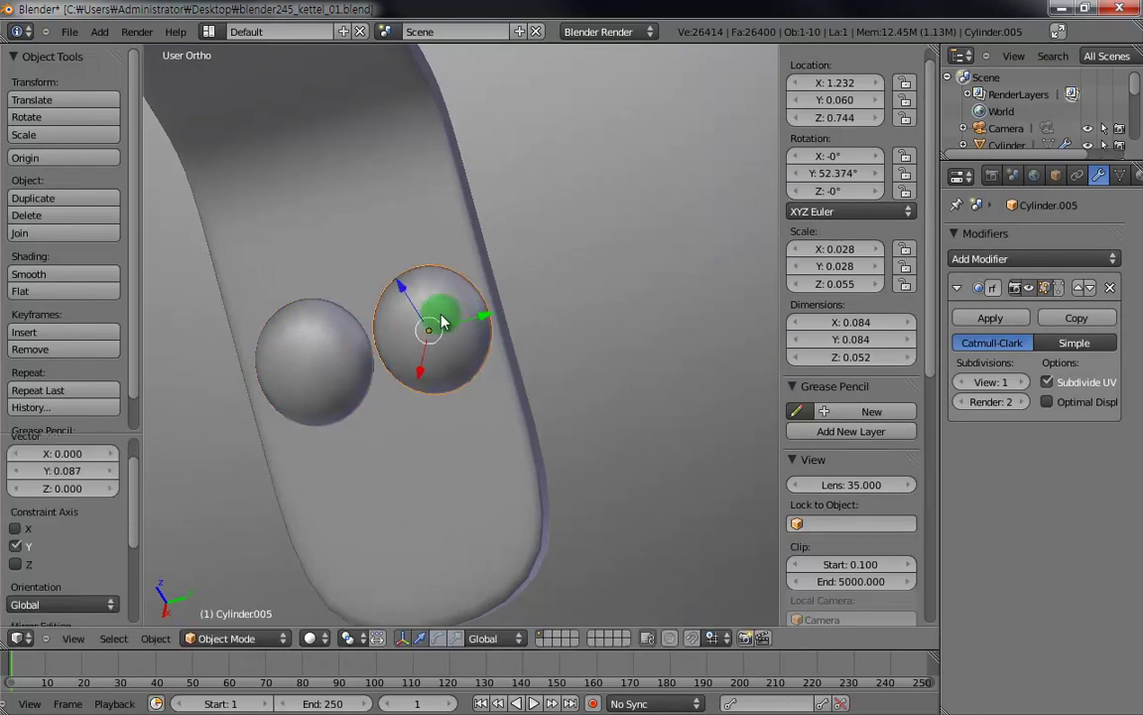
{"action": "middle_click_drag", "start_coordinate": [474, 320], "coordinate": [433, 303]}
Adjust both rivets along Y and shrink them together to 0.024 scale.
{"action": "key", "text": "g"}
{"action": "key", "text": "y"}
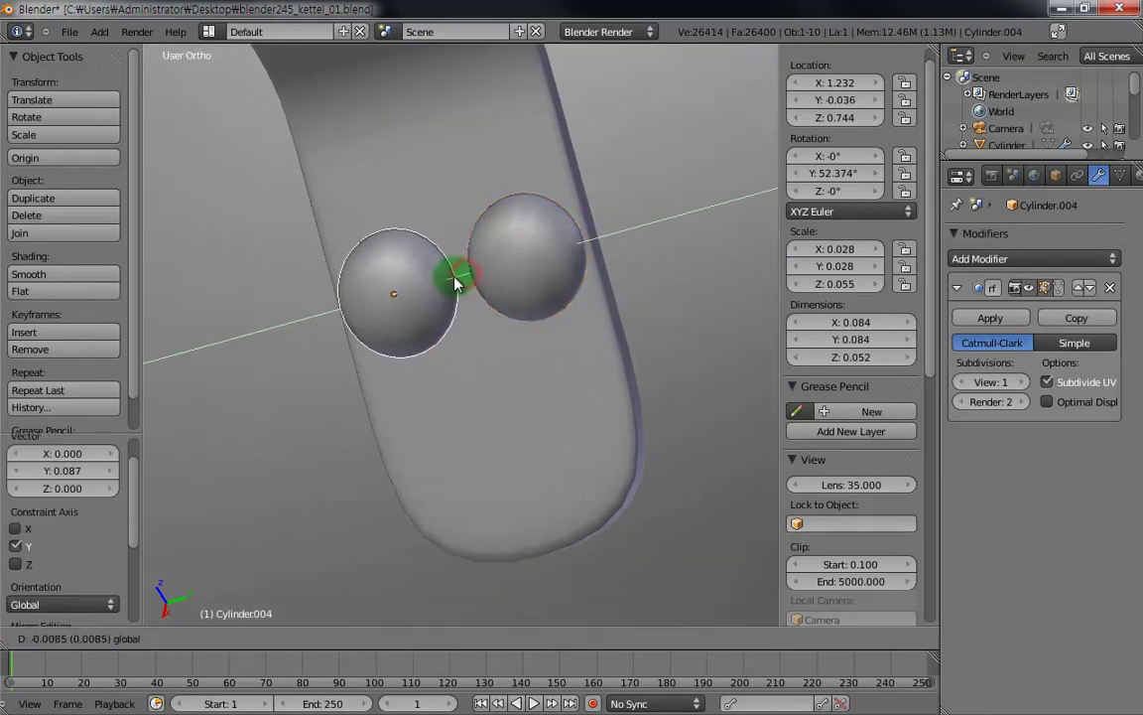
{"action": "left_click", "coordinate": [455, 278]}
{"action": "right_click", "coordinate": [559, 251]}
{"action": "left_click_drag", "start_coordinate": [559, 251], "coordinate": [562, 247]}
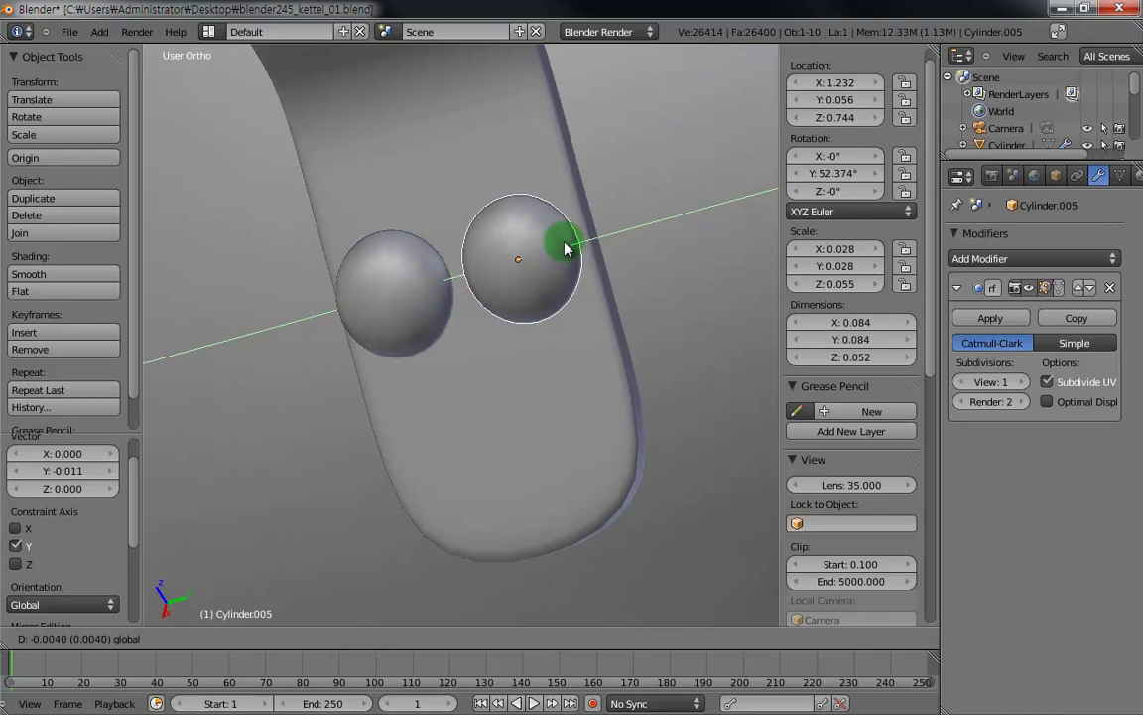
{"action": "mouse_move", "coordinate": [434, 309]}
{"action": "middle_mouse_down"}
{"action": "mouse_move", "coordinate": [513, 315]}
{"action": "mouse_move", "coordinate": [347, 337]}
{"action": "mouse_move", "coordinate": [435, 270]}
{"action": "middle_mouse_up"}
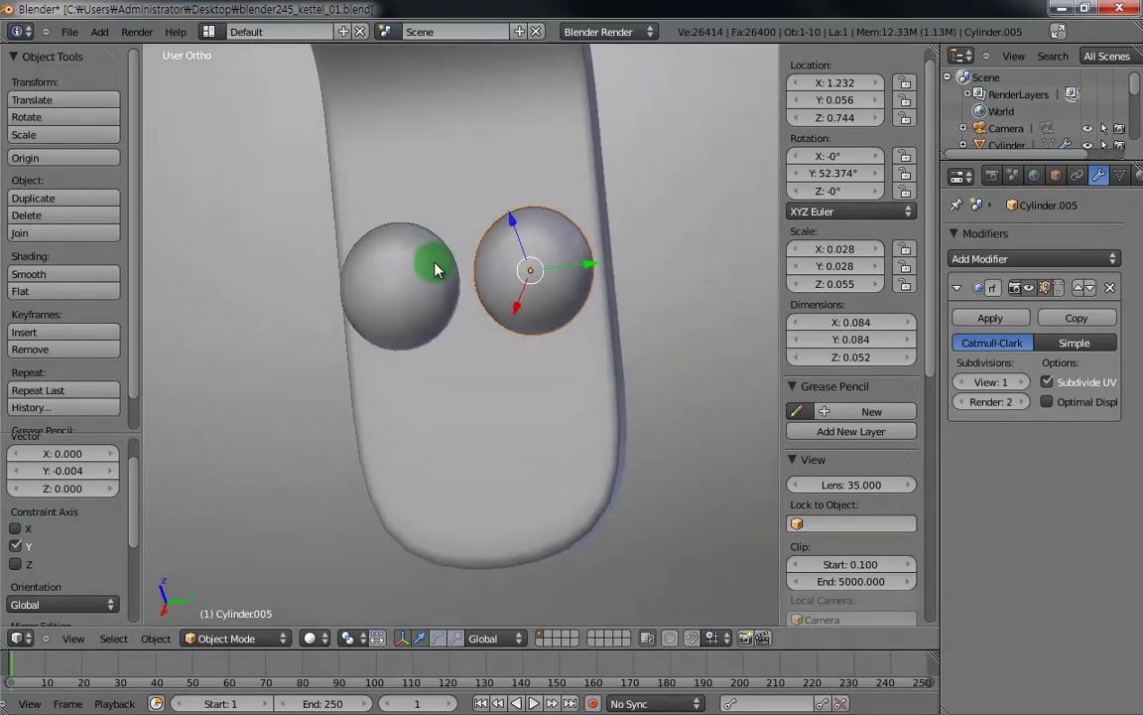
{"action": "key", "text": "s"}
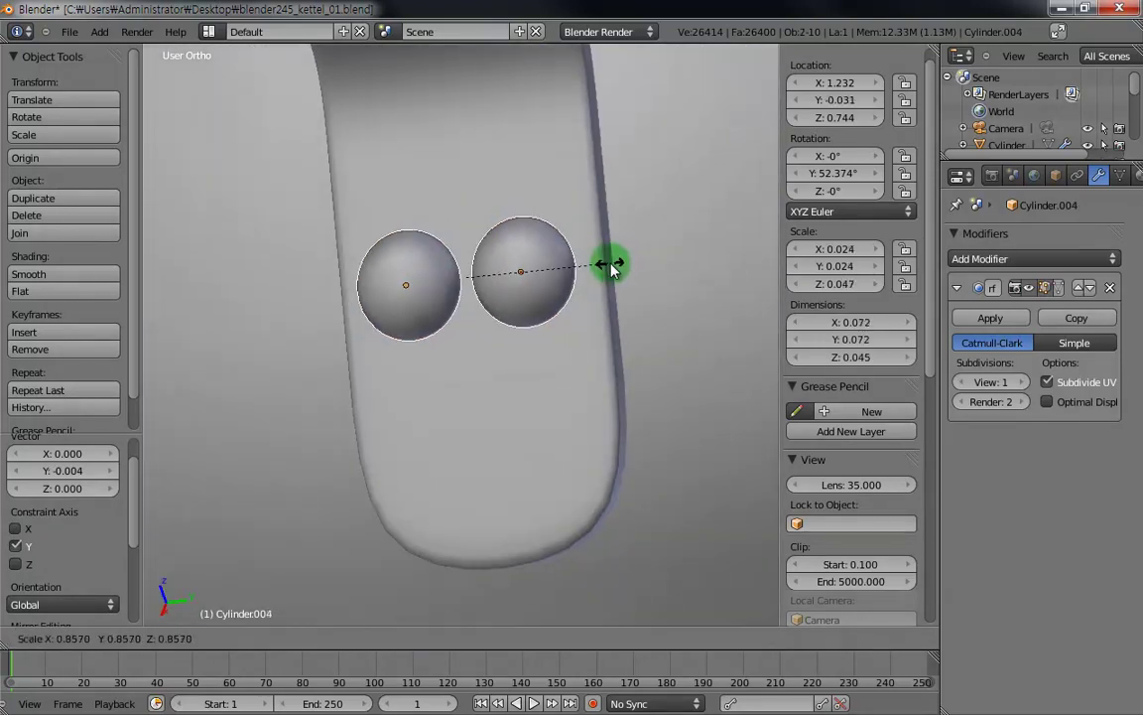
{"action": "left_click", "coordinate": [607, 263]}
{"action": "right_click", "coordinate": [536, 273]}
{"action": "left_click_drag", "start_coordinate": [576, 268], "coordinate": [583, 266]}
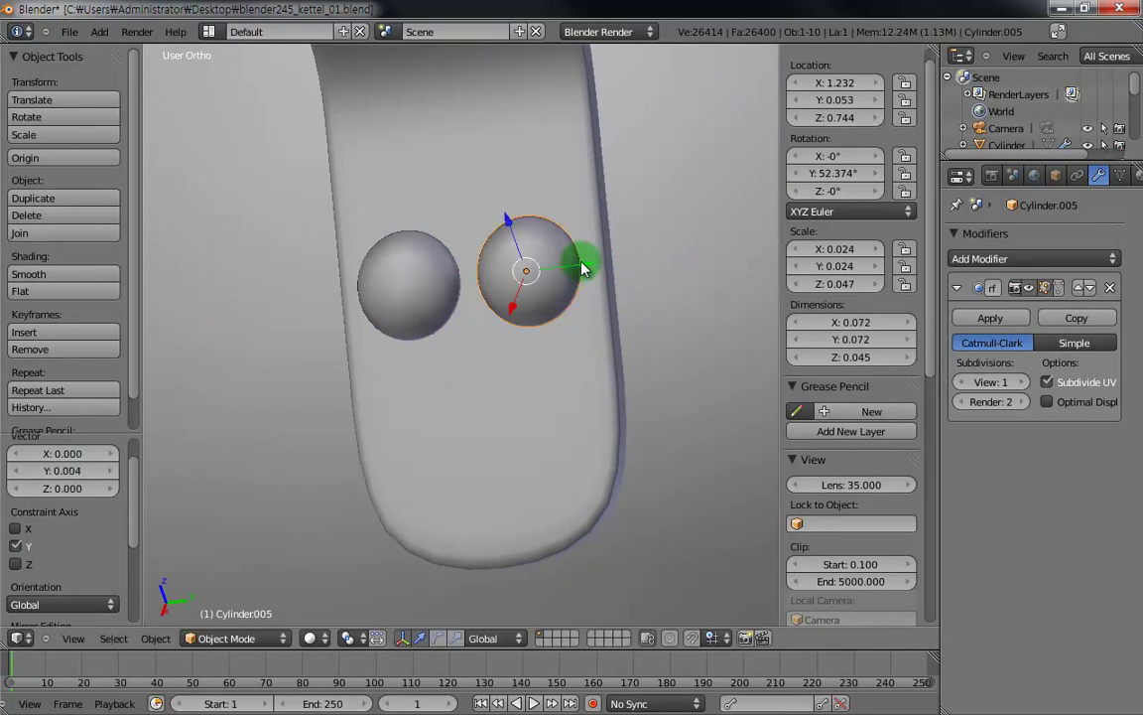
{"action": "mouse_move", "coordinate": [546, 359]}
{"action": "middle_mouse_down"}
{"action": "mouse_move", "coordinate": [534, 283]}
{"action": "mouse_move", "coordinate": [605, 250]}
{"action": "mouse_move", "coordinate": [539, 354]}
{"action": "mouse_move", "coordinate": [592, 286]}
{"action": "mouse_move", "coordinate": [494, 361]}
{"action": "mouse_move", "coordinate": [518, 371]}
{"action": "mouse_move", "coordinate": [502, 412]}
{"action": "mouse_move", "coordinate": [500, 319]}
{"action": "mouse_move", "coordinate": [516, 339]}
{"action": "middle_mouse_up"}
Select the Plane strip and enter Edit Mode in vertex selection mode.
{"action": "right_click", "coordinate": [495, 362]}
{"action": "key", "text": "Tab"}
{"action": "scroll", "coordinate": [518, 370], "scroll_direction": "up", "scroll_amount": 3}
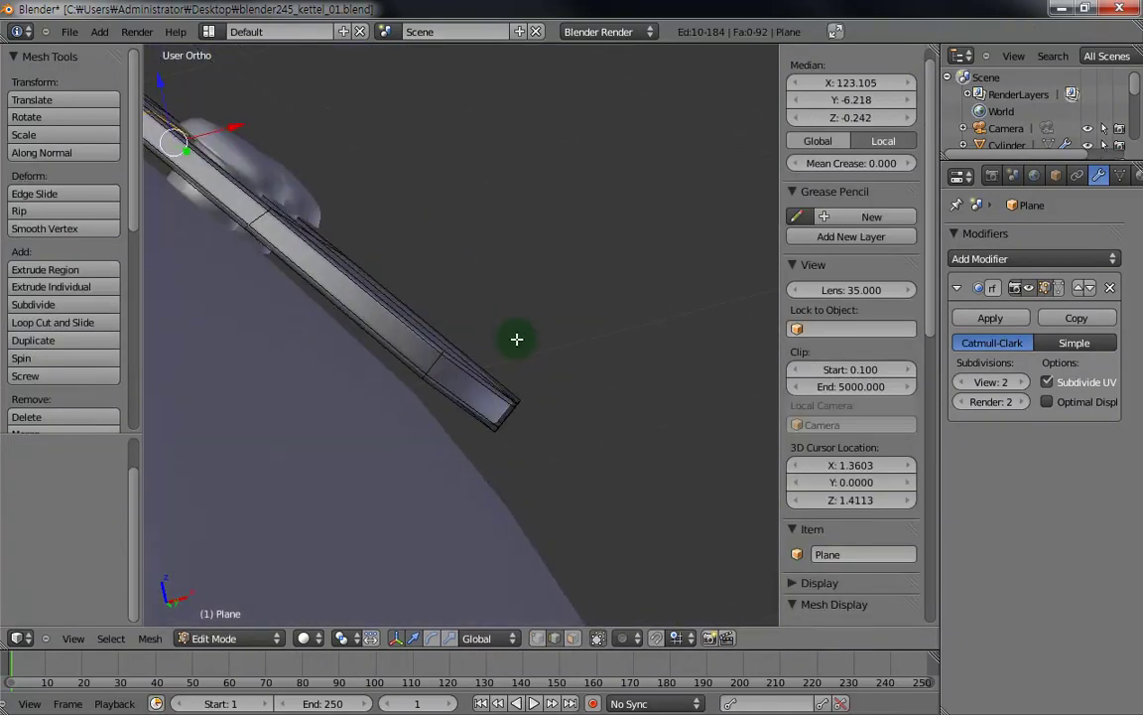
{"action": "key", "text": "ctrl+Tab"}
{"action": "left_click", "coordinate": [510, 322]}
Select a vertex at the strip's end and turn on smooth proportional editing.
{"action": "right_click", "coordinate": [526, 397]}
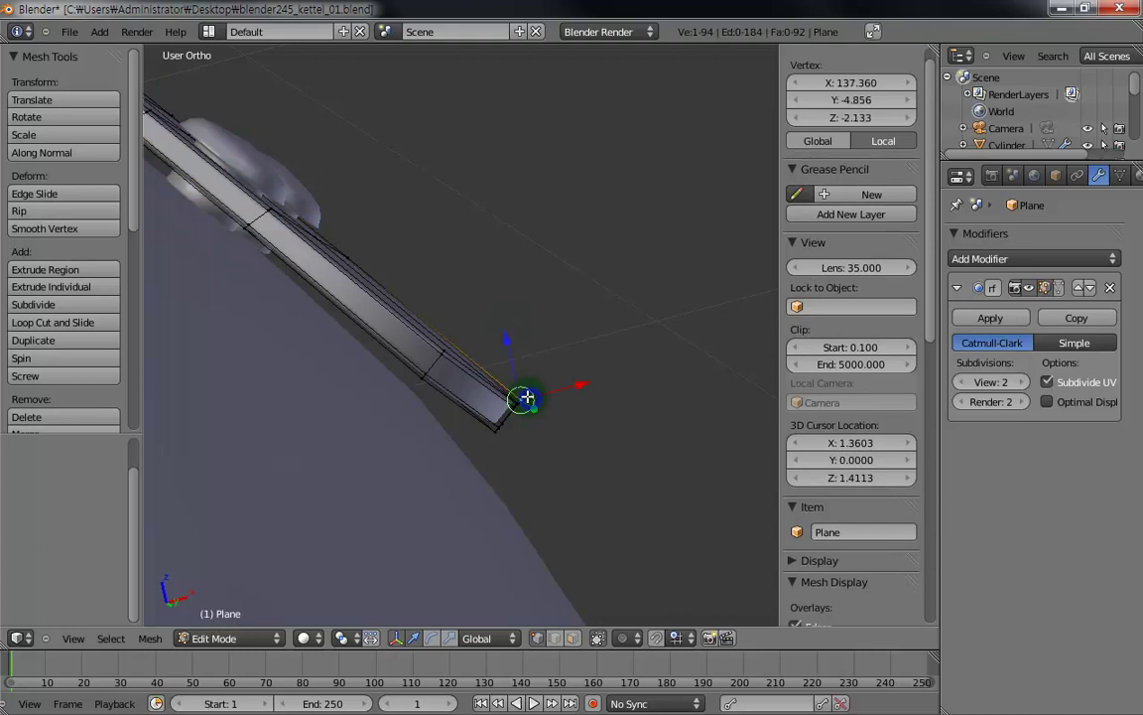
{"action": "middle_click_drag", "start_coordinate": [526, 397], "coordinate": [534, 330], "text": "shift"}
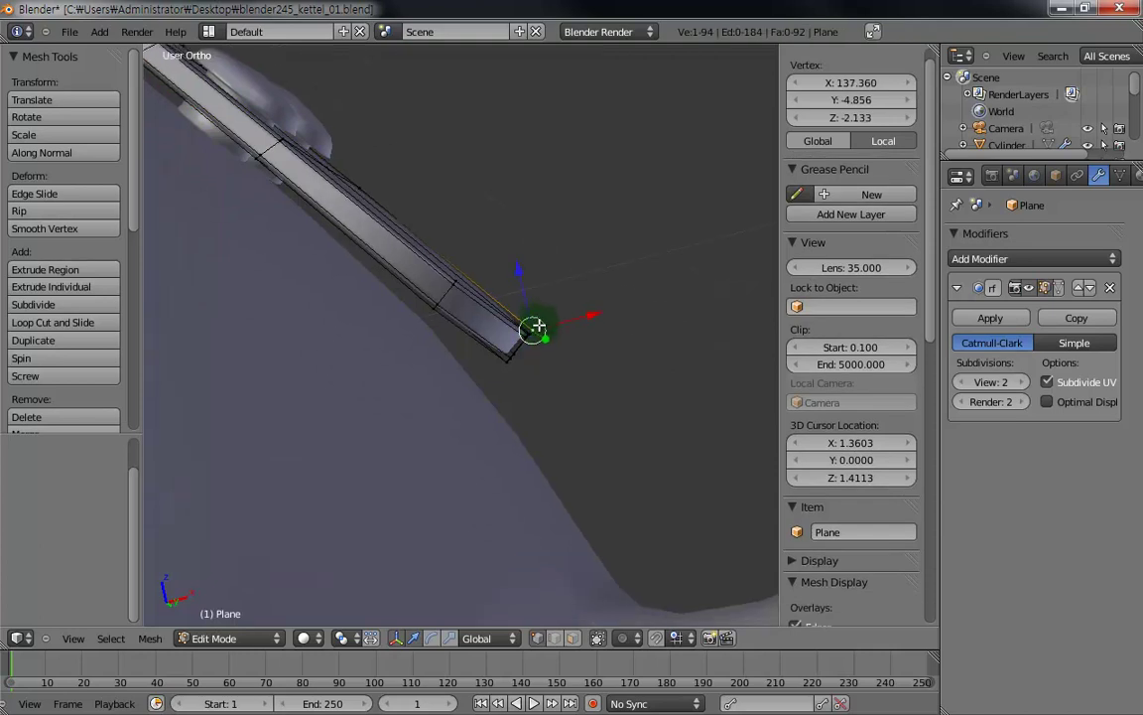
{"action": "left_click", "coordinate": [625, 638]}
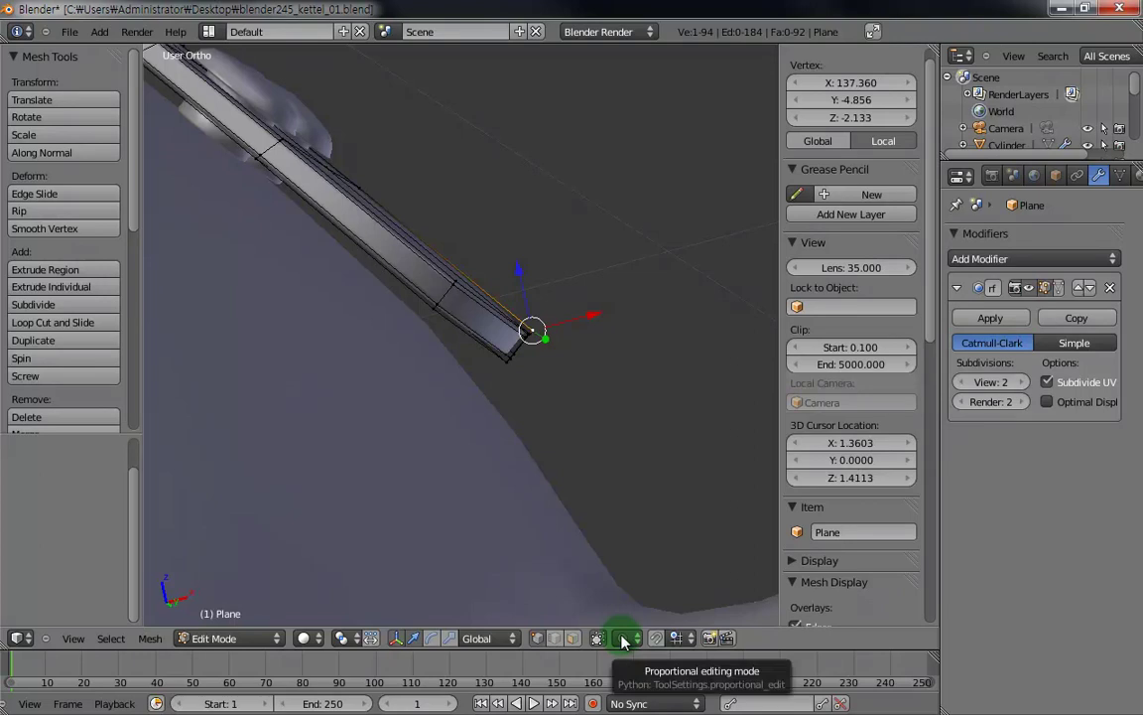
In front view, select the strip's tip vertex and start moving it toward the kettle body.
{"action": "middle_click_drag", "start_coordinate": [536, 454], "coordinate": [528, 410]}
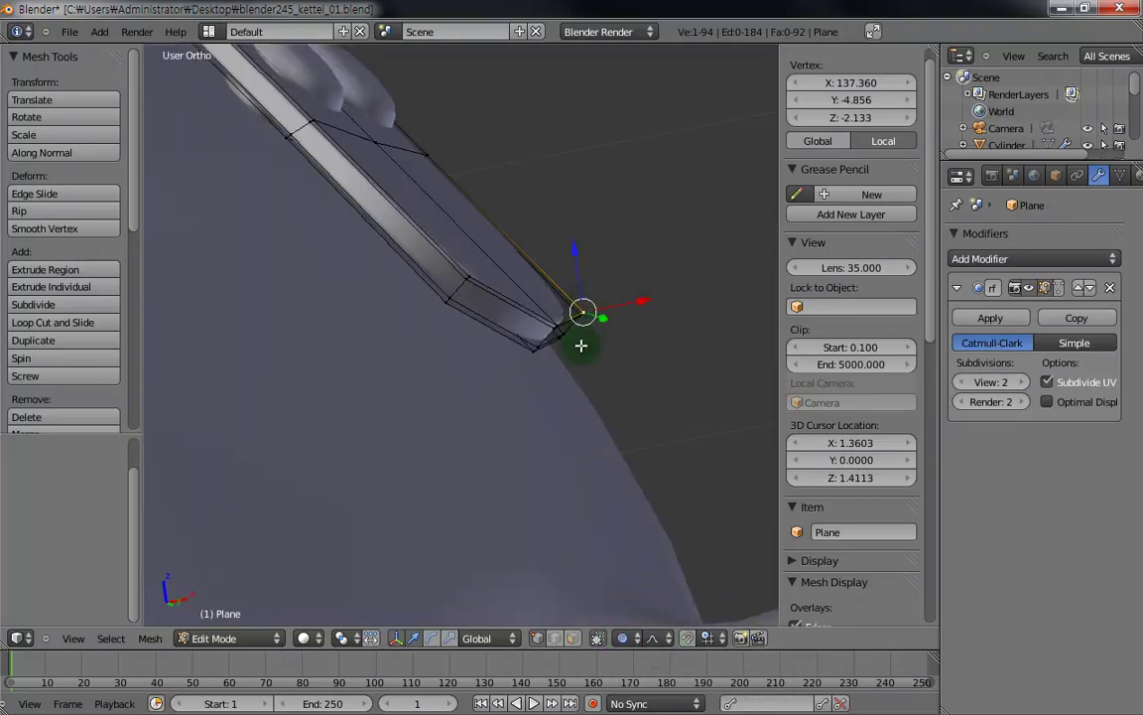
{"action": "middle_click_drag", "start_coordinate": [581, 345], "coordinate": [615, 341]}
{"action": "key", "text": "KP_1"}
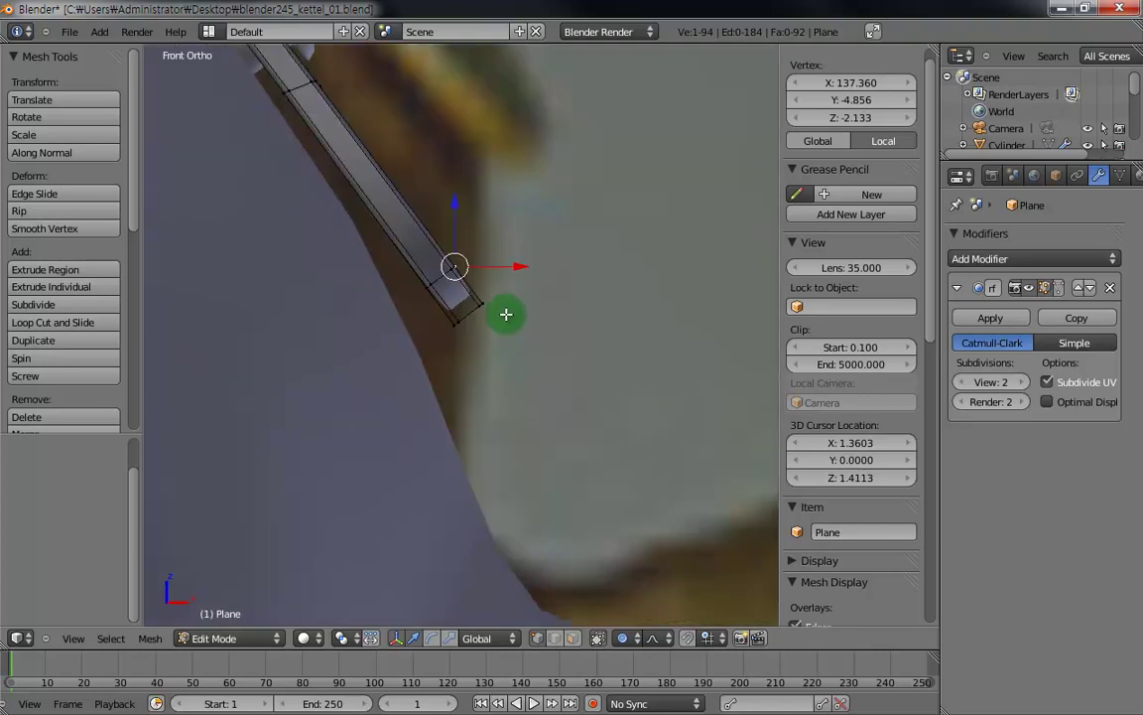
{"action": "right_click", "coordinate": [508, 302]}
{"action": "key", "text": "g"}
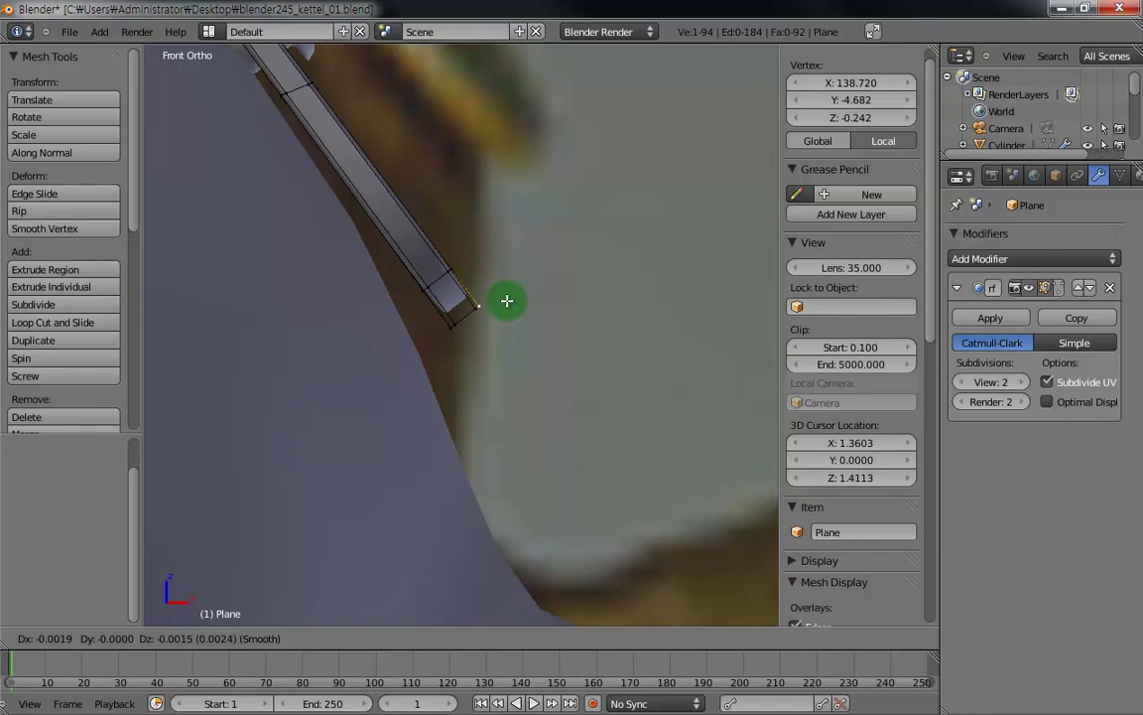
Settle the tip vertex against the kettle body with several smooth proportional nudges.
{"action": "left_click", "coordinate": [506, 300]}
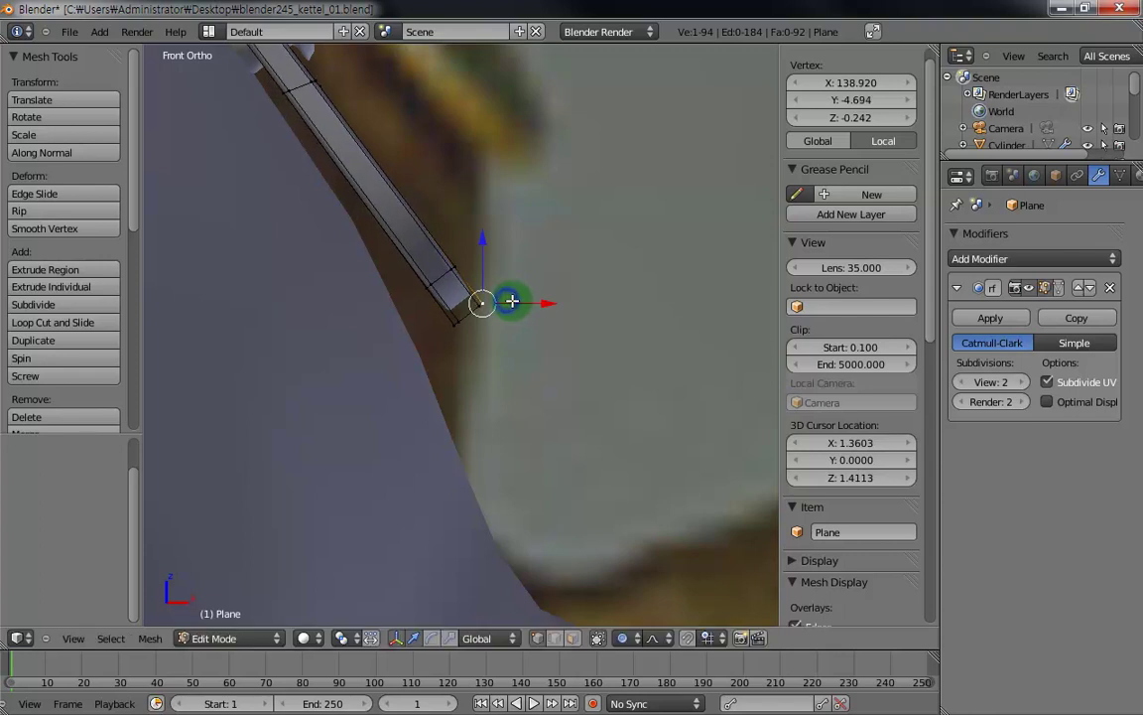
{"action": "scroll", "coordinate": [506, 301], "scroll_direction": "down", "scroll_amount": 2}
{"action": "scroll", "coordinate": [510, 306], "scroll_direction": "down", "scroll_amount": 2}
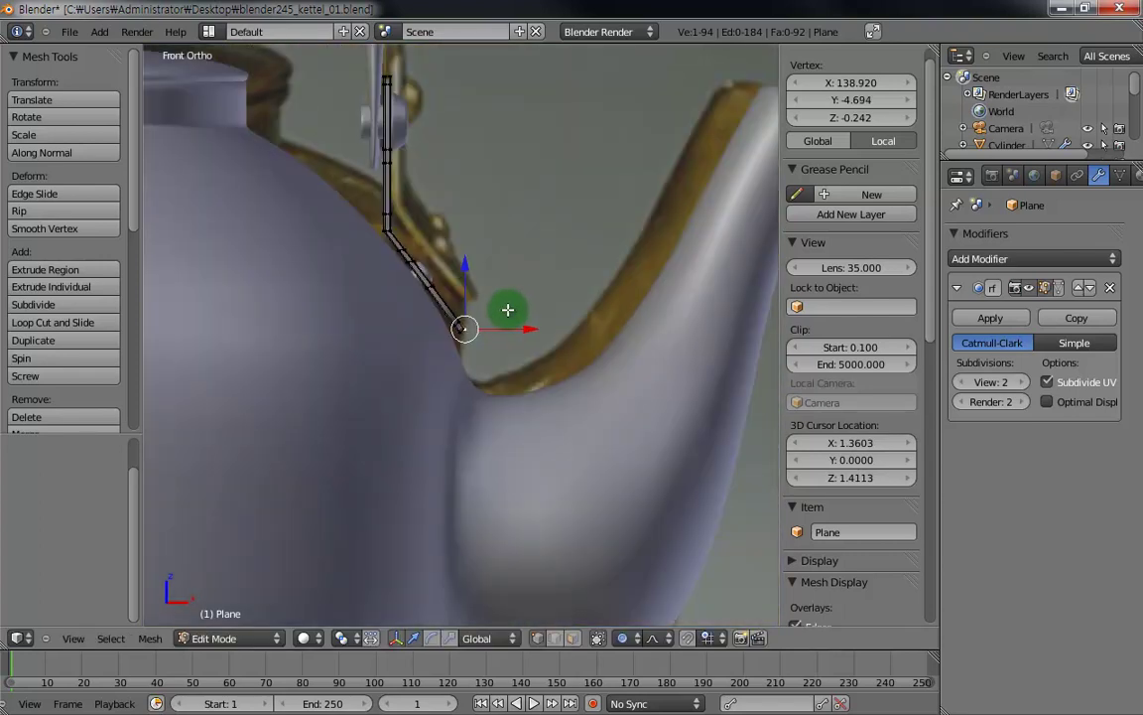
{"action": "key", "text": "g"}
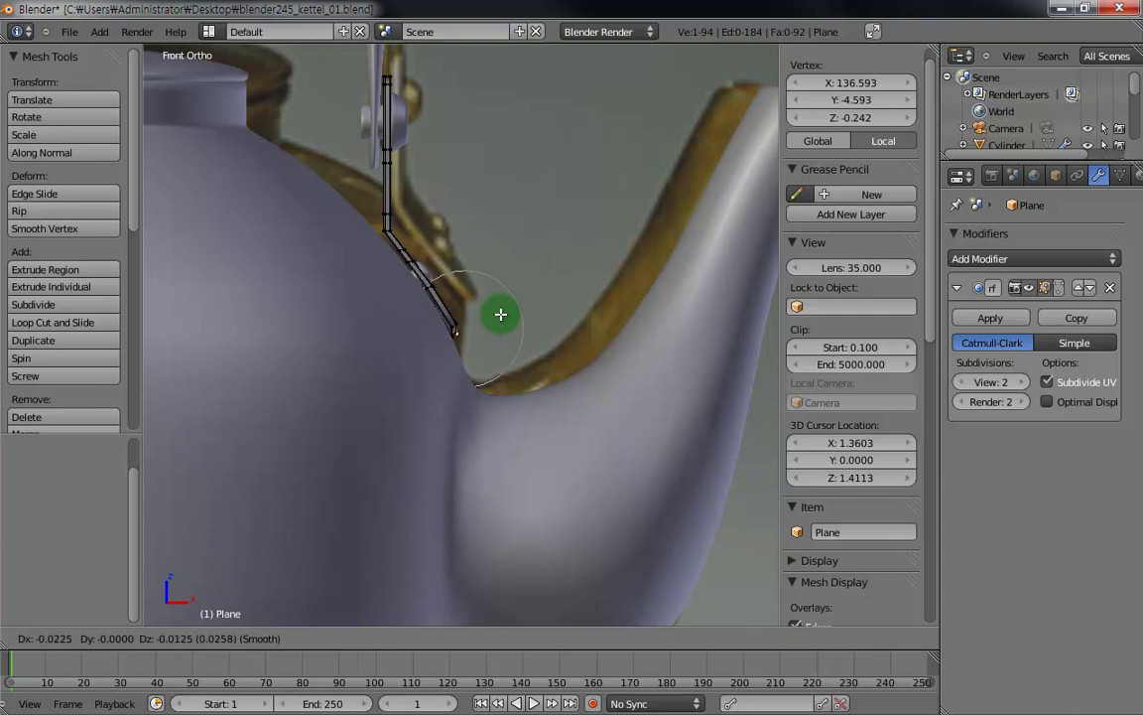
{"action": "left_click", "coordinate": [498, 315]}
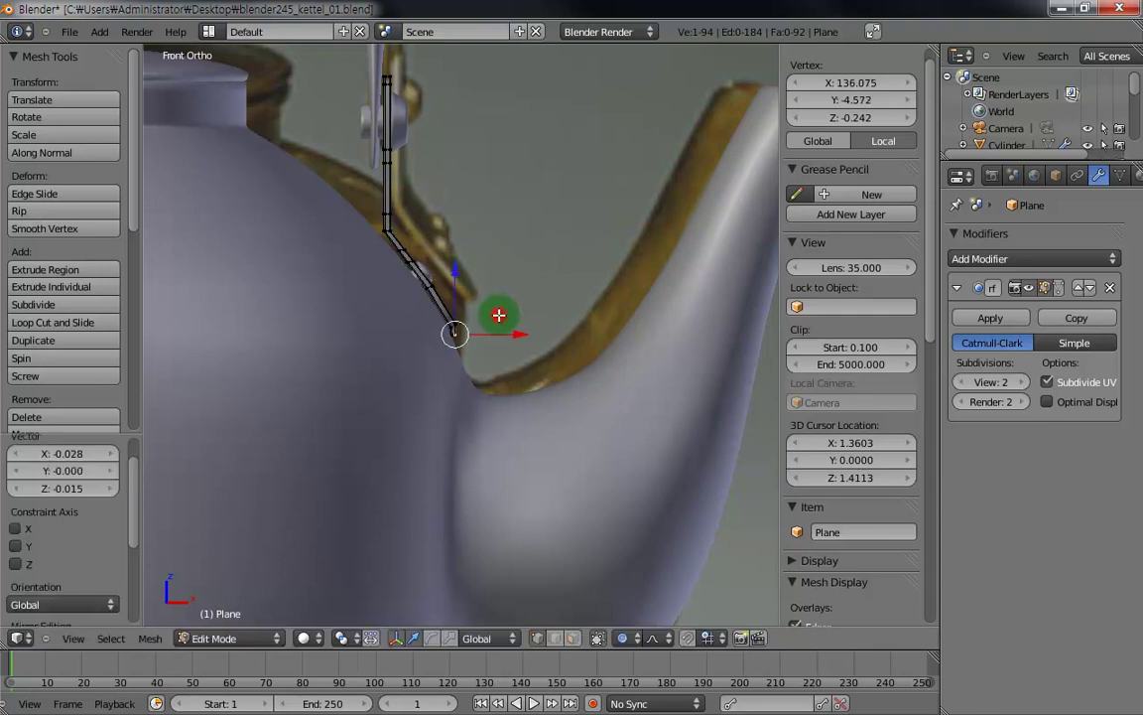
{"action": "scroll", "coordinate": [486, 298], "scroll_direction": "up", "scroll_amount": 3}
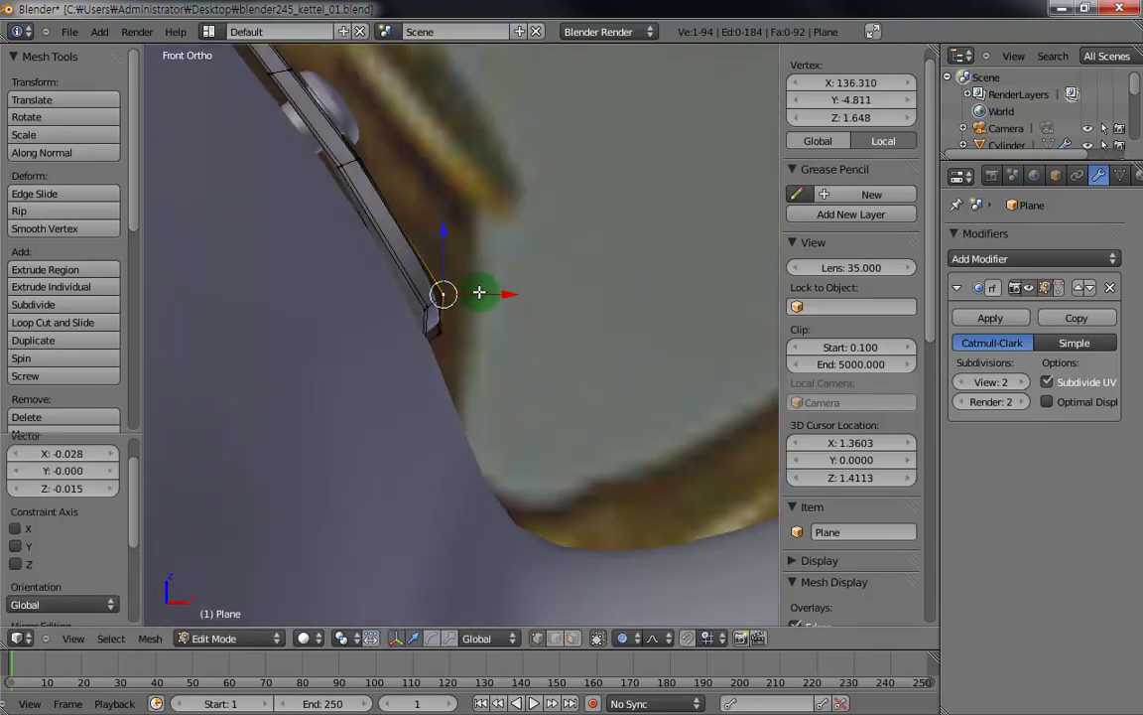
{"action": "key", "text": "g"}
{"action": "left_click", "coordinate": [472, 295]}
Adjust a vertex higher up the strip with two small proportional moves.
{"action": "right_click", "coordinate": [369, 166]}
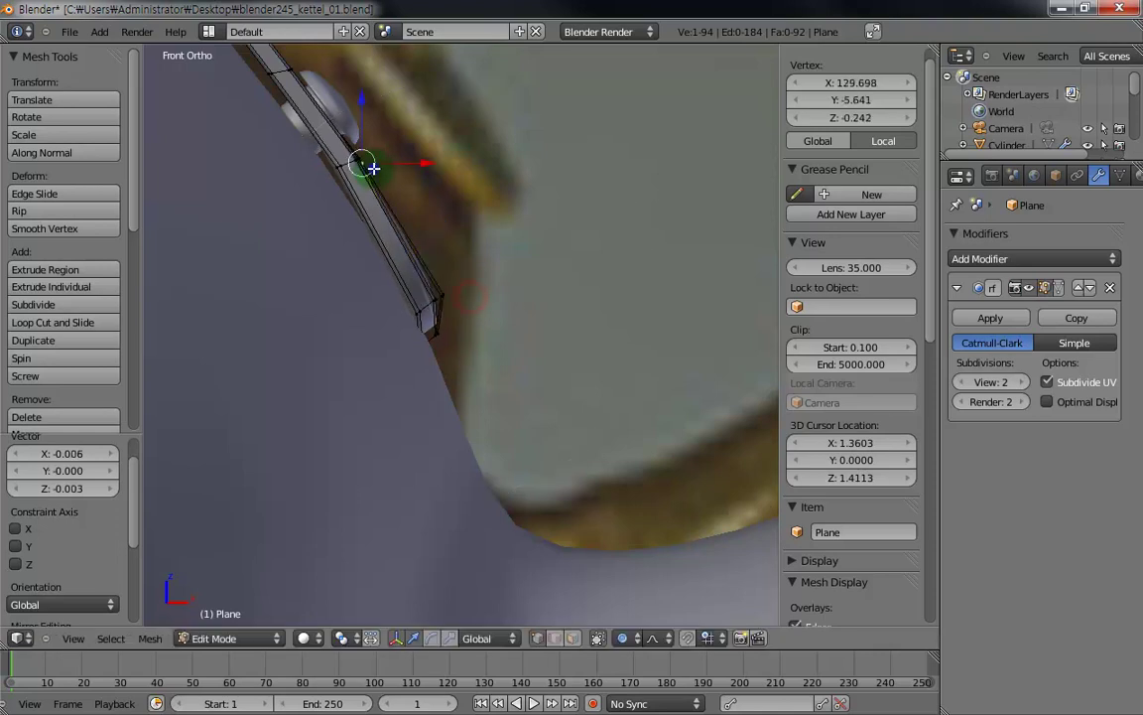
{"action": "key", "text": "g"}
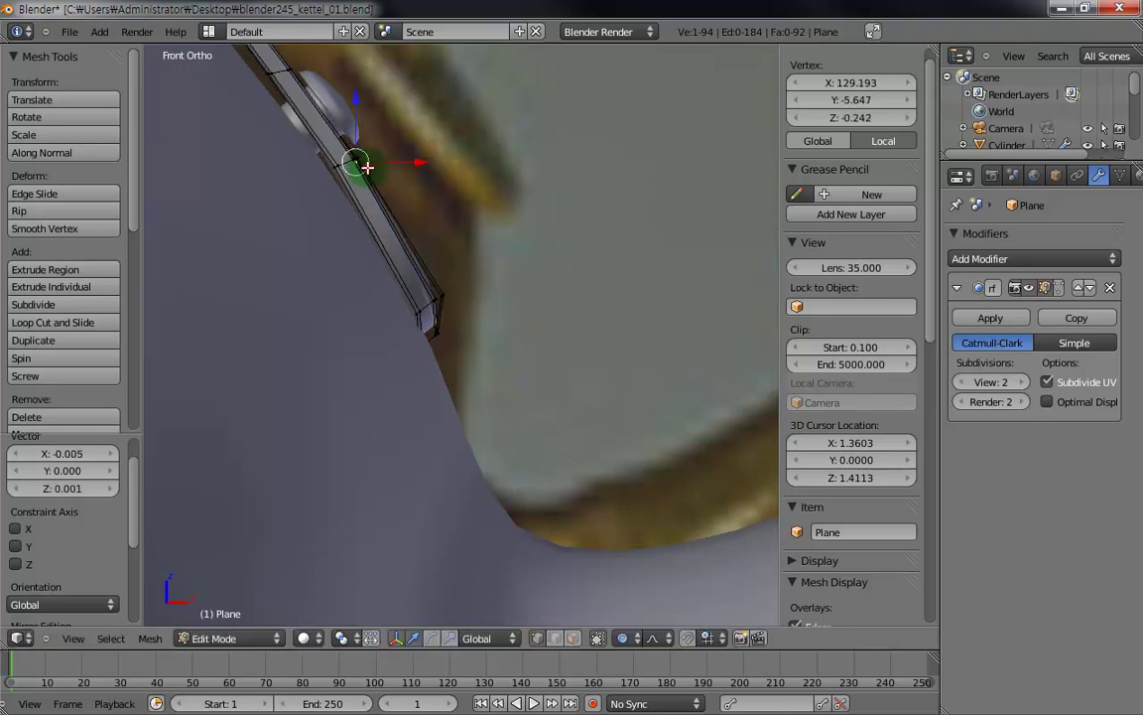
{"action": "left_click", "coordinate": [347, 161]}
{"action": "key", "text": "g"}
{"action": "left_click", "coordinate": [347, 163]}
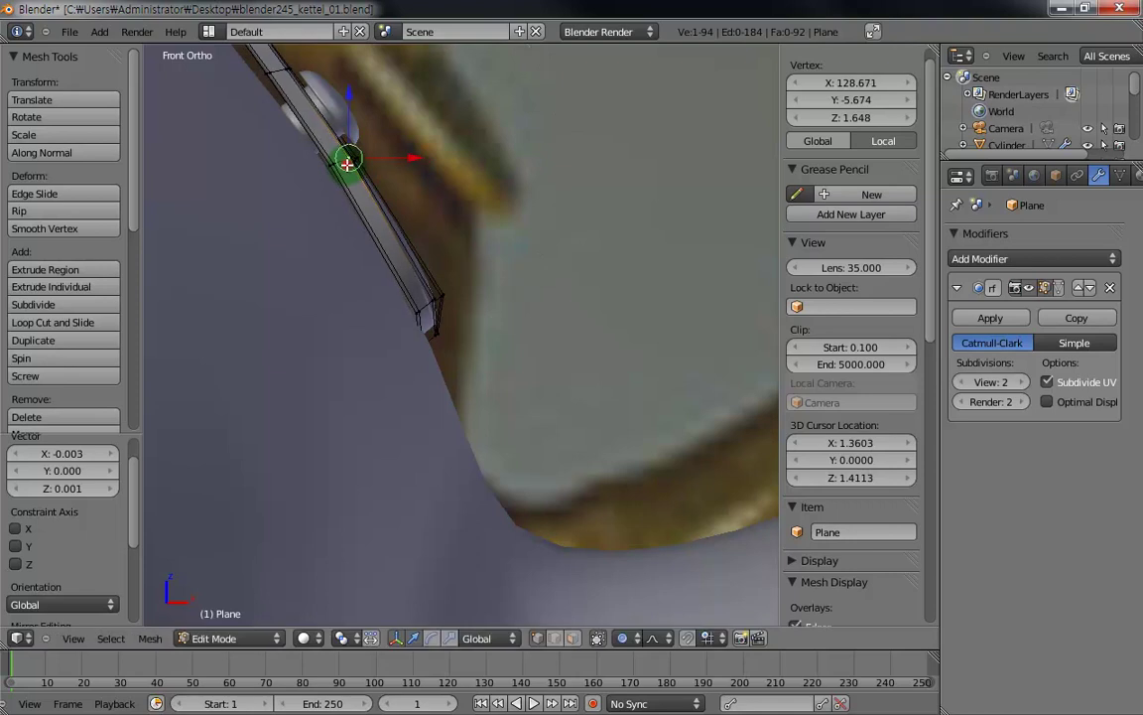
With the strip seen edge-on, nudge a middle vertex and a lower vertex into place.
{"action": "mouse_move", "coordinate": [442, 225]}
{"action": "middle_mouse_down", "text": "shift"}
{"action": "mouse_move", "coordinate": [464, 403]}
{"action": "mouse_move", "coordinate": [398, 385]}
{"action": "mouse_move", "coordinate": [599, 395]}
{"action": "mouse_move", "coordinate": [626, 357]}
{"action": "mouse_move", "coordinate": [482, 378]}
{"action": "mouse_move", "coordinate": [466, 365]}
{"action": "middle_mouse_up", "text": "shift"}
{"action": "right_click", "coordinate": [492, 254]}
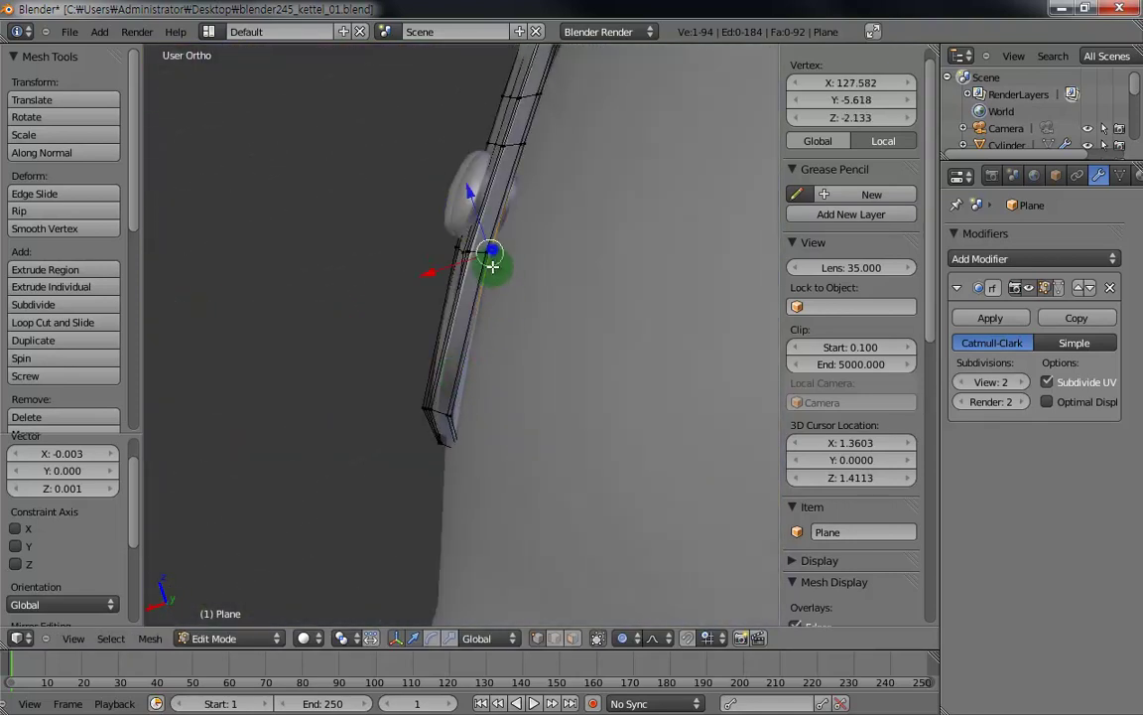
{"action": "key", "text": "g"}
{"action": "left_click", "coordinate": [508, 255]}
{"action": "right_click", "coordinate": [454, 411]}
{"action": "key", "text": "g"}
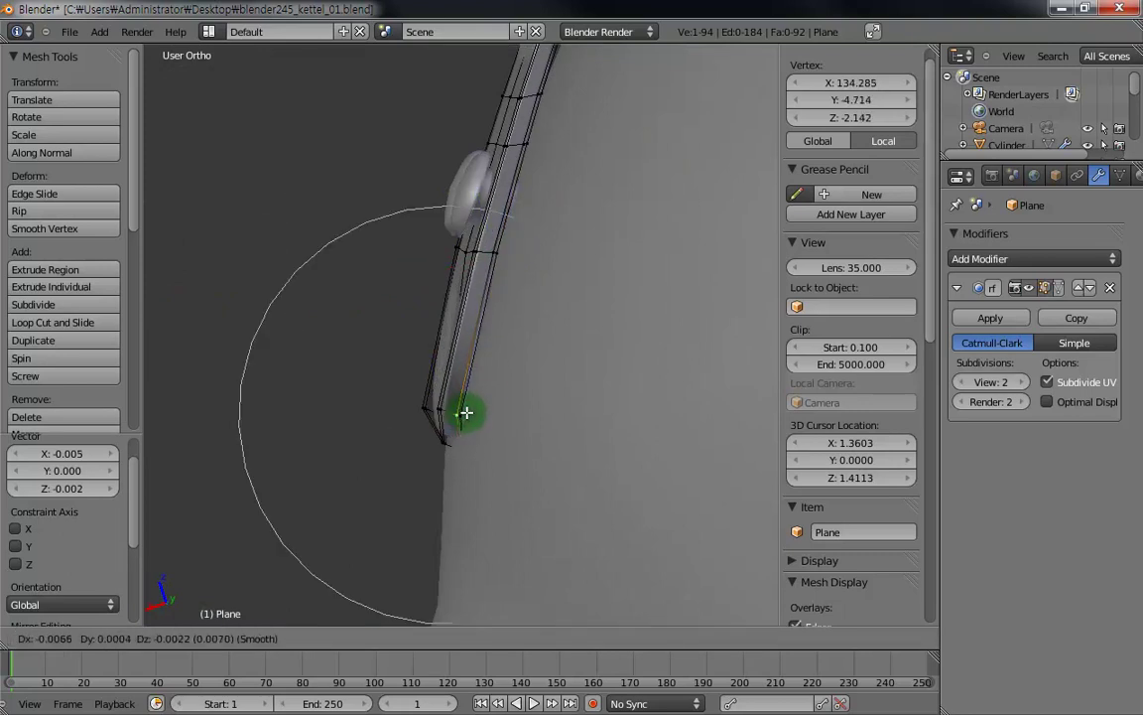
{"action": "left_click", "coordinate": [446, 406]}
{"action": "key", "text": "g"}
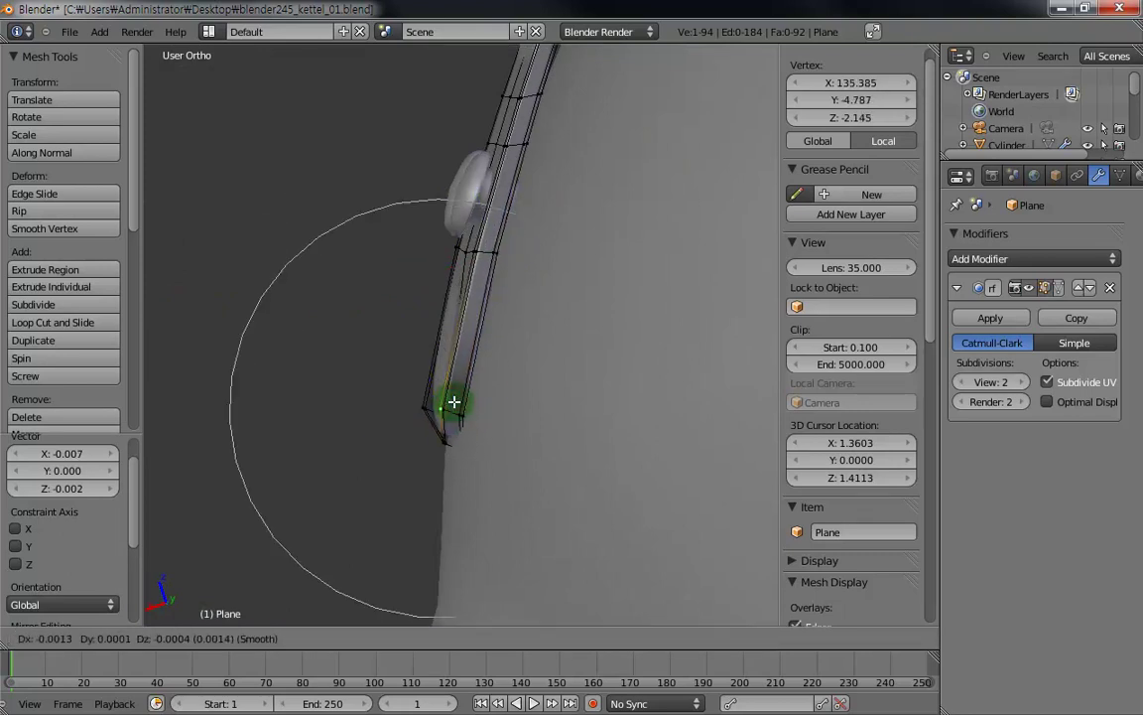
{"action": "left_click", "coordinate": [454, 402]}
Move the bracket vertex along X, then cancel a second X-constrained move.
{"action": "middle_click_drag", "start_coordinate": [518, 301], "coordinate": [584, 318]}
{"action": "mouse_move", "coordinate": [526, 443]}
{"action": "middle_mouse_down"}
{"action": "mouse_move", "coordinate": [481, 420]}
{"action": "mouse_move", "coordinate": [482, 430]}
{"action": "mouse_move", "coordinate": [408, 429]}
{"action": "middle_mouse_up"}
{"action": "key", "text": "g"}
{"action": "key", "text": "x"}
{"action": "left_click", "coordinate": [337, 428]}
{"action": "mouse_move", "coordinate": [336, 427]}
{"action": "middle_mouse_down"}
{"action": "mouse_move", "coordinate": [520, 354]}
{"action": "mouse_move", "coordinate": [584, 238]}
{"action": "mouse_move", "coordinate": [544, 352]}
{"action": "mouse_move", "coordinate": [533, 324]}
{"action": "mouse_move", "coordinate": [575, 365]}
{"action": "mouse_move", "coordinate": [521, 290]}
{"action": "middle_mouse_up"}
{"action": "key", "text": "g"}
{"action": "key", "text": "x"}
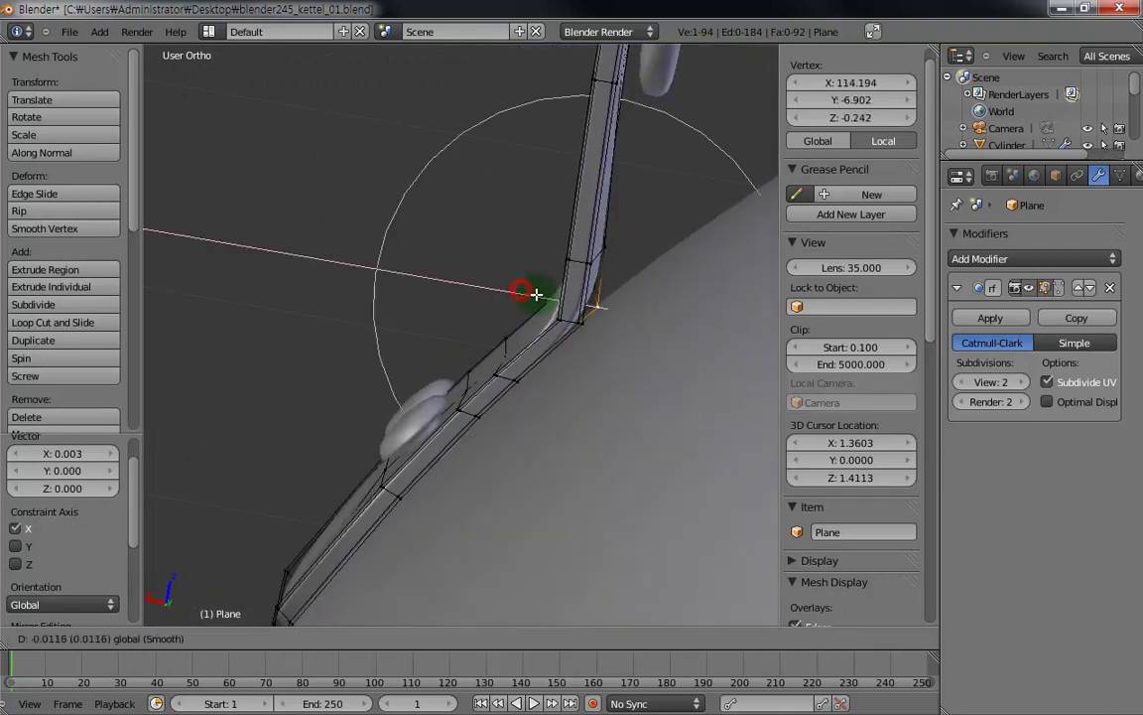
{"action": "right_click", "coordinate": [543, 298]}
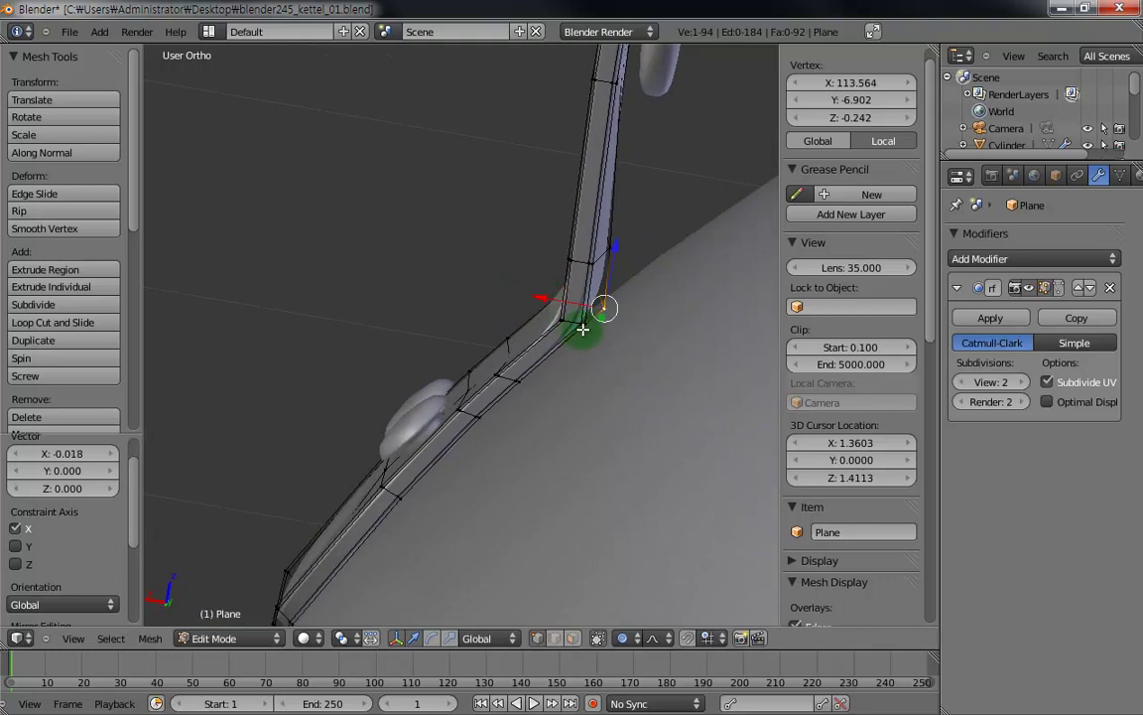
Grow the selection to the bend vertices and shift them along X to local 113.863.
{"action": "key", "text": "ctrl+KP_Add"}
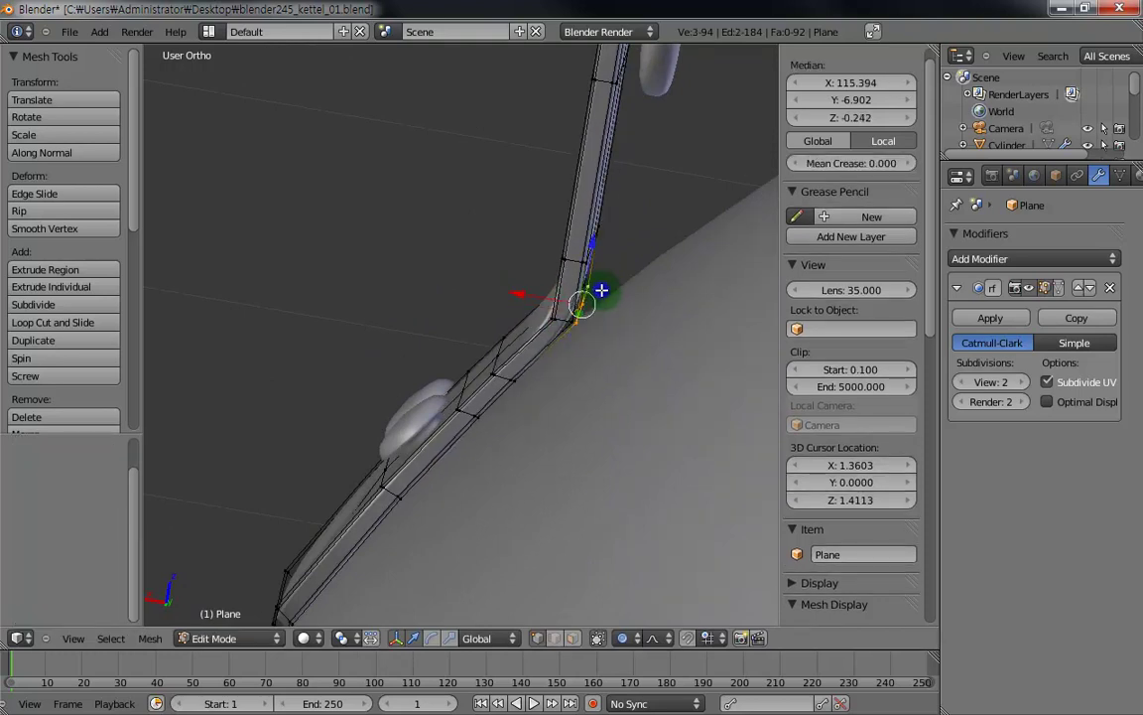
{"action": "key", "text": "g"}
{"action": "key", "text": "x"}
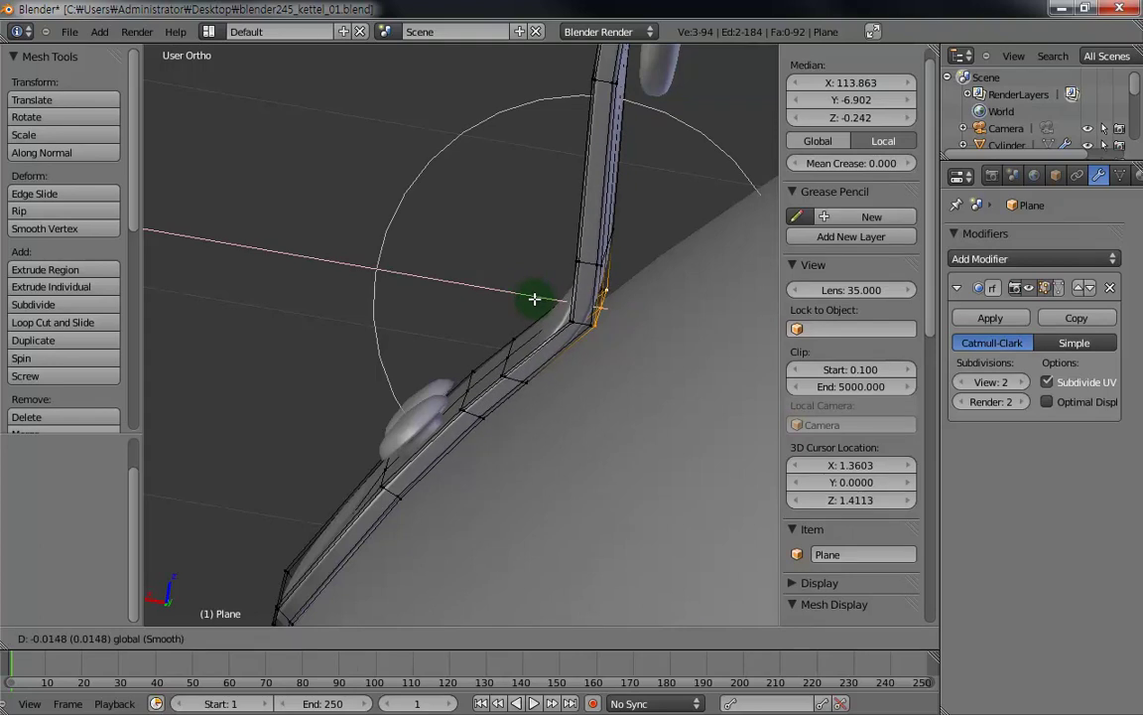
{"action": "left_click", "coordinate": [534, 297]}
{"action": "scroll", "coordinate": [617, 319], "scroll_direction": "up", "scroll_amount": 2}
{"action": "mouse_move", "coordinate": [617, 318]}
{"action": "middle_mouse_down"}
{"action": "mouse_move", "coordinate": [612, 357]}
{"action": "mouse_move", "coordinate": [532, 357]}
{"action": "mouse_move", "coordinate": [530, 389]}
{"action": "mouse_move", "coordinate": [289, 393]}
{"action": "mouse_move", "coordinate": [622, 396]}
{"action": "middle_mouse_up"}
{"action": "scroll", "coordinate": [623, 385], "scroll_direction": "down", "scroll_amount": 5}
Return to Object Mode, then re-enter Edit Mode viewing the bracket's lower end.
{"action": "key", "text": "Tab"}
{"action": "scroll", "coordinate": [464, 363], "scroll_direction": "up", "scroll_amount": 3}
{"action": "scroll", "coordinate": [485, 337], "scroll_direction": "up", "scroll_amount": 2}
{"action": "key", "text": "Tab"}
{"action": "middle_click_drag", "start_coordinate": [501, 319], "coordinate": [577, 396]}
Select the bracket's lower tip vertex and start moving it, switching the constraint from Z to X.
{"action": "right_click", "coordinate": [575, 385]}
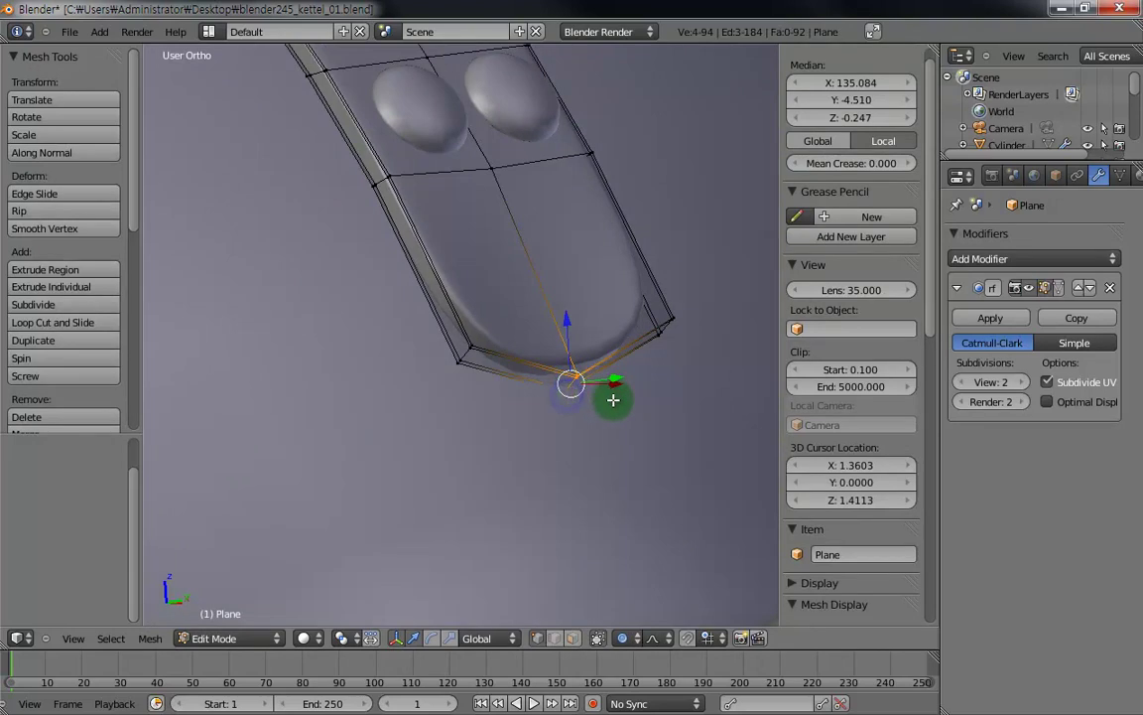
{"action": "middle_click_drag", "start_coordinate": [611, 395], "coordinate": [676, 408]}
{"action": "left_click_drag", "start_coordinate": [622, 373], "coordinate": [571, 316]}
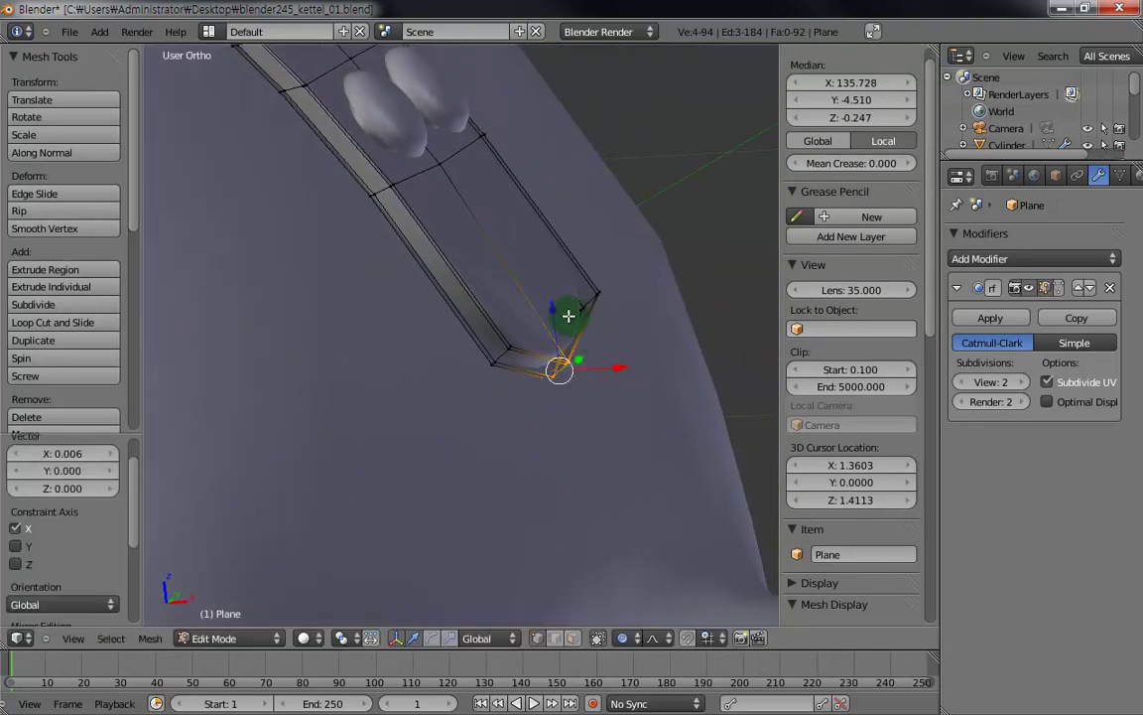
{"action": "key", "text": "g"}
{"action": "key", "text": "z"}
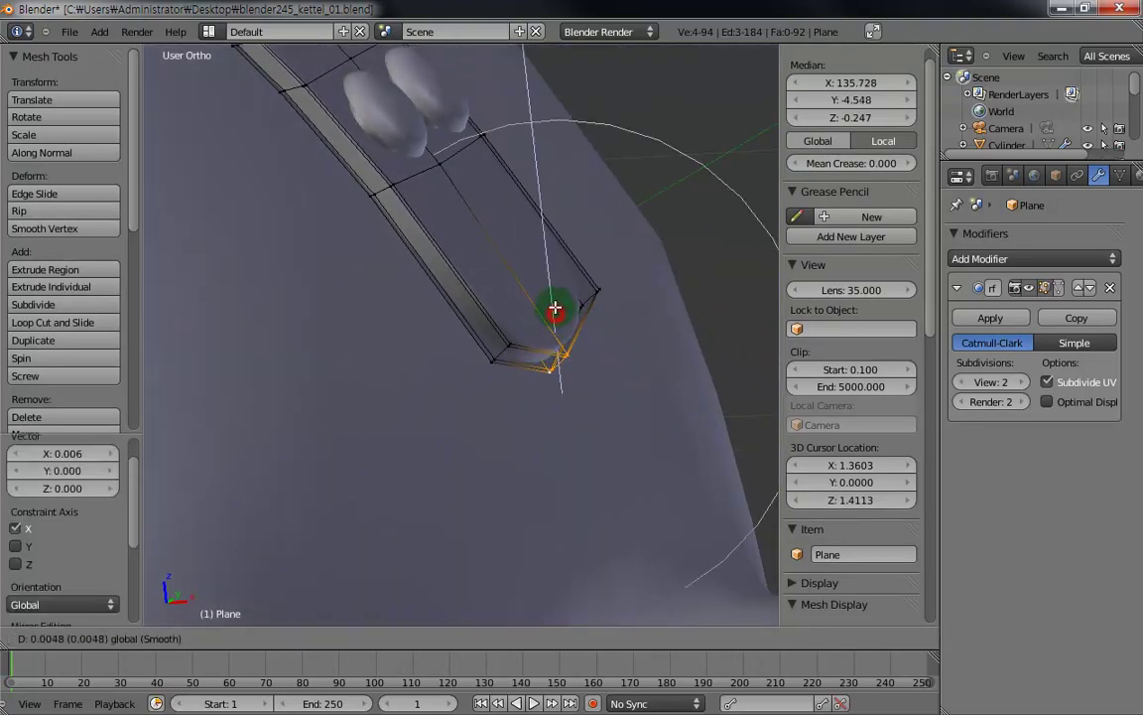
{"action": "scroll", "coordinate": [555, 307], "scroll_direction": "up", "scroll_amount": 4}
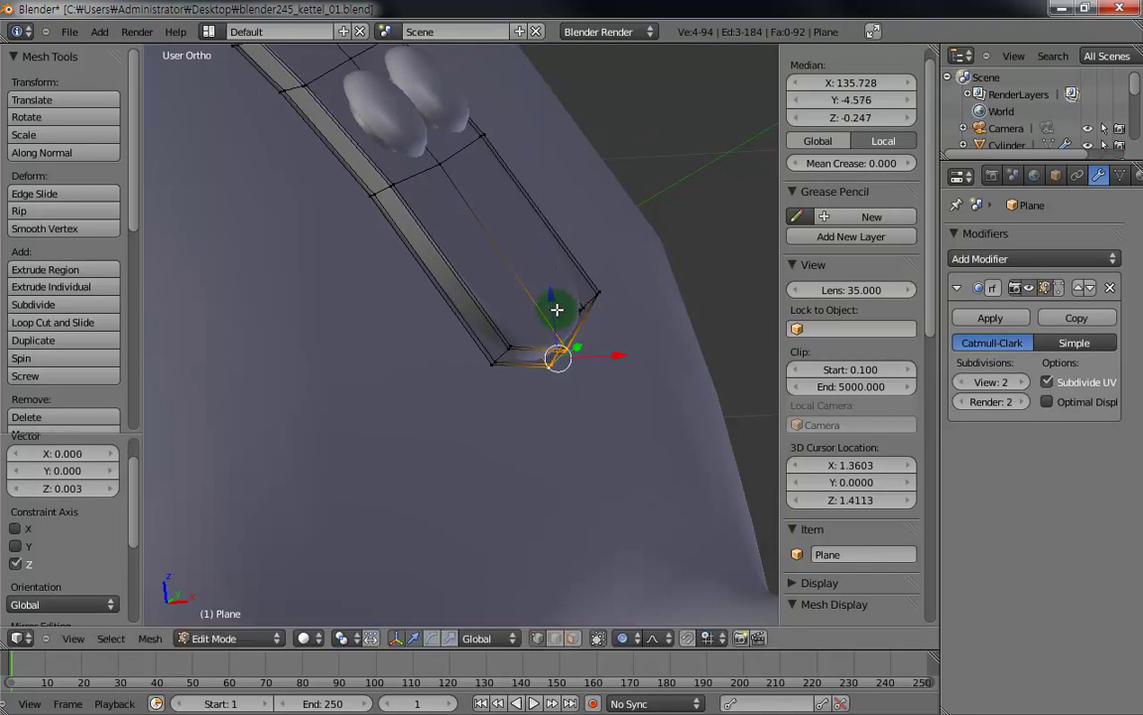
{"action": "key", "text": "x"}
{"action": "middle_click_drag", "start_coordinate": [605, 362], "coordinate": [455, 273]}
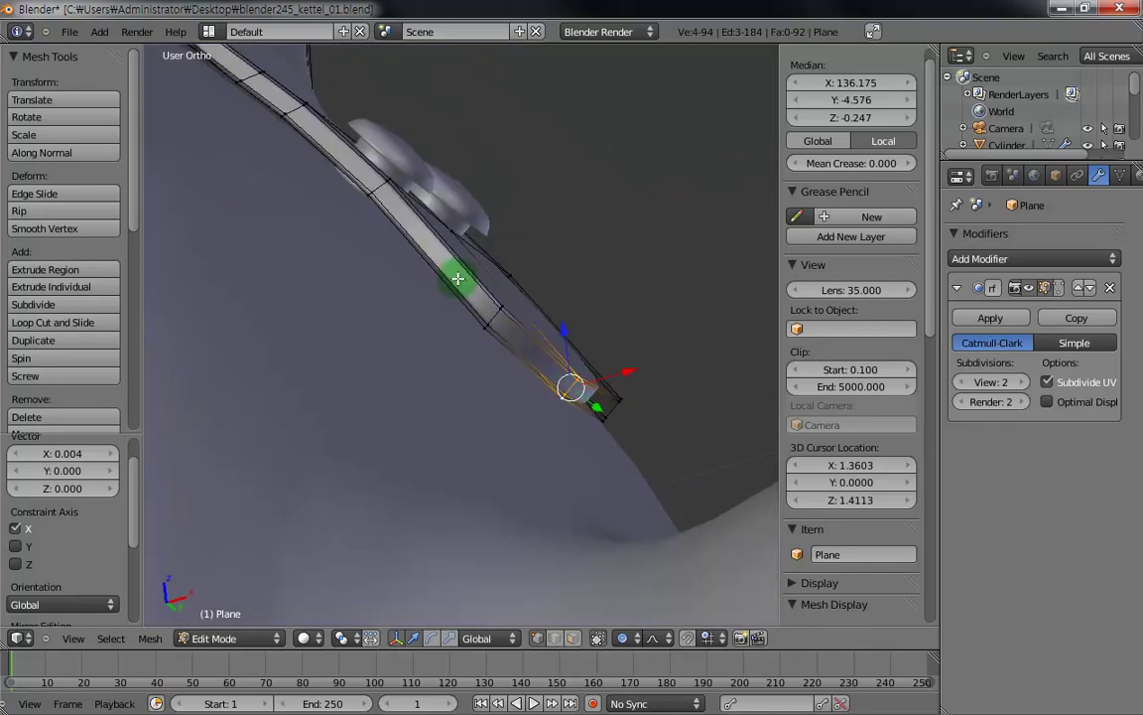
{"action": "mouse_move", "coordinate": [480, 322]}
{"action": "middle_mouse_down"}
{"action": "mouse_move", "coordinate": [510, 300]}
{"action": "mouse_move", "coordinate": [497, 326]}
{"action": "mouse_move", "coordinate": [518, 408]}
{"action": "mouse_move", "coordinate": [378, 405]}
{"action": "mouse_move", "coordinate": [337, 447]}
{"action": "mouse_move", "coordinate": [541, 431]}
{"action": "middle_mouse_up"}
{"action": "middle_click_drag", "start_coordinate": [684, 401], "coordinate": [702, 424]}
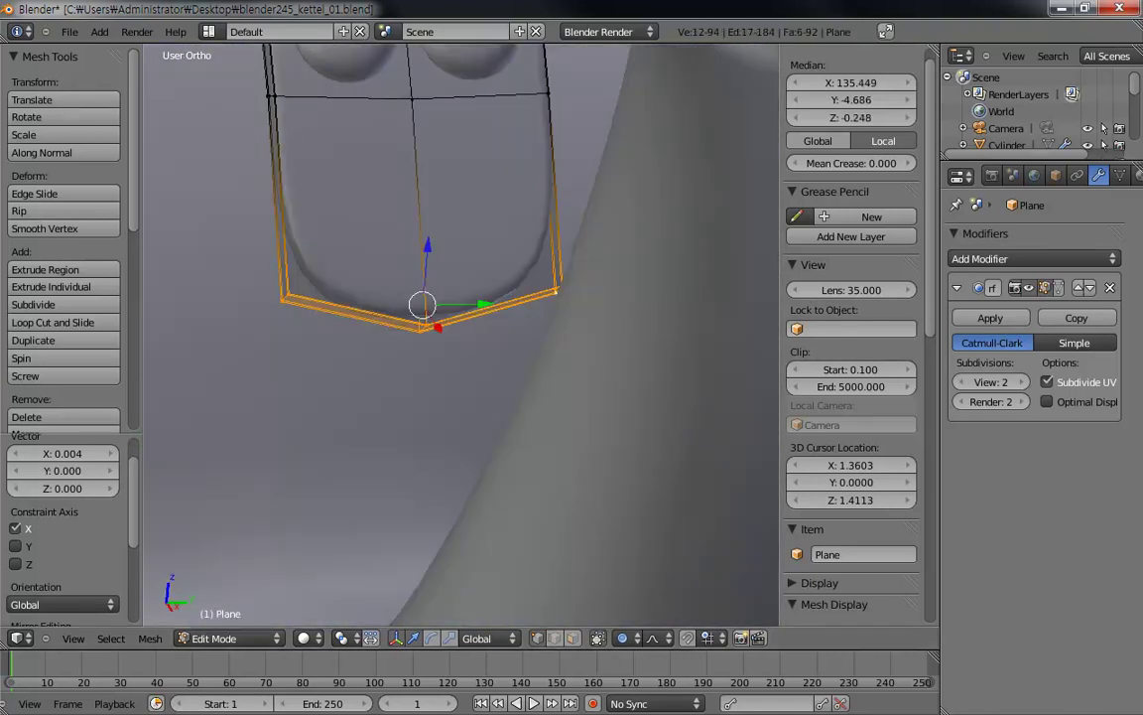
Move the tip edge along X so it sits at local X 134.595 against the body.
{"action": "left_click", "coordinate": [62, 424]}
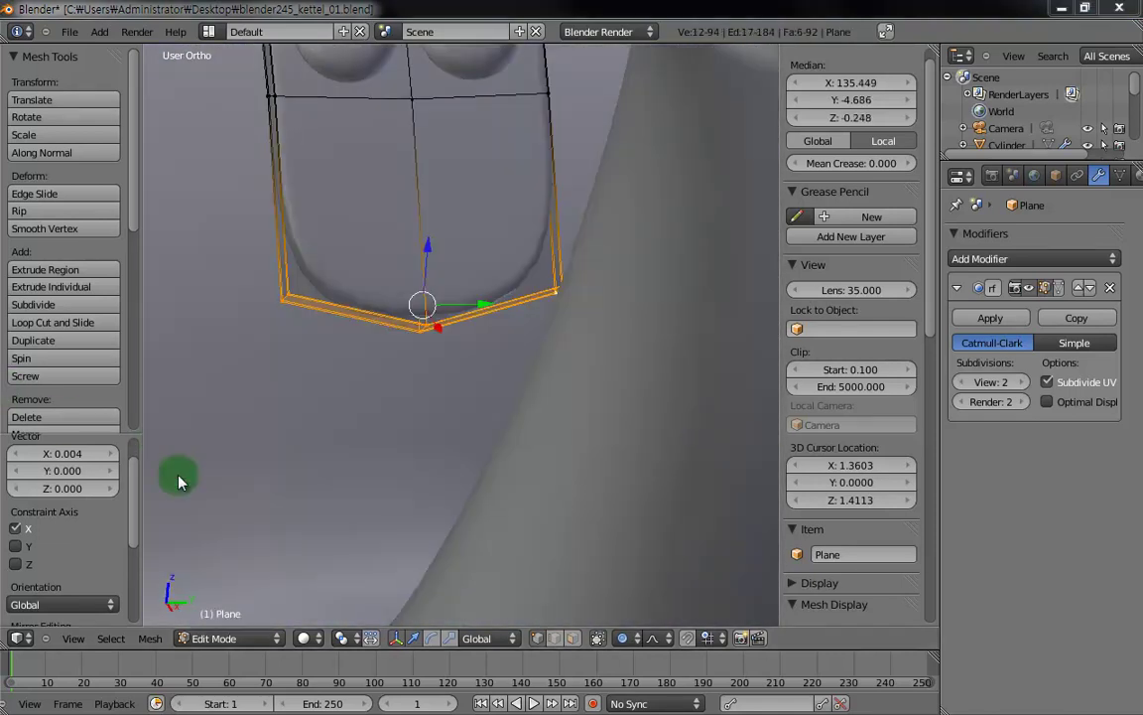
{"action": "mouse_move", "coordinate": [620, 466]}
{"action": "middle_mouse_down"}
{"action": "mouse_move", "coordinate": [523, 384]}
{"action": "mouse_move", "coordinate": [401, 343]}
{"action": "middle_mouse_up"}
{"action": "key", "text": "g"}
{"action": "key", "text": "x"}
{"action": "left_click", "coordinate": [306, 351]}
Look around the kettle to check the handle, then return to Object Mode.
{"action": "middle_click_drag", "start_coordinate": [377, 416], "coordinate": [551, 496]}
{"action": "mouse_move", "coordinate": [518, 447]}
{"action": "middle_mouse_down"}
{"action": "mouse_move", "coordinate": [528, 373]}
{"action": "mouse_move", "coordinate": [574, 388]}
{"action": "mouse_move", "coordinate": [544, 424]}
{"action": "middle_mouse_up"}
{"action": "scroll", "coordinate": [544, 424], "scroll_direction": "up", "scroll_amount": 3}
{"action": "mouse_move", "coordinate": [541, 314]}
{"action": "middle_mouse_down"}
{"action": "mouse_move", "coordinate": [500, 390]}
{"action": "mouse_move", "coordinate": [500, 357]}
{"action": "mouse_move", "coordinate": [424, 251]}
{"action": "middle_mouse_up"}
{"action": "key", "text": "Tab"}
Select Plane.001, frame it, and pick its end vertices in Edit Mode.
{"action": "right_click", "coordinate": [352, 205]}
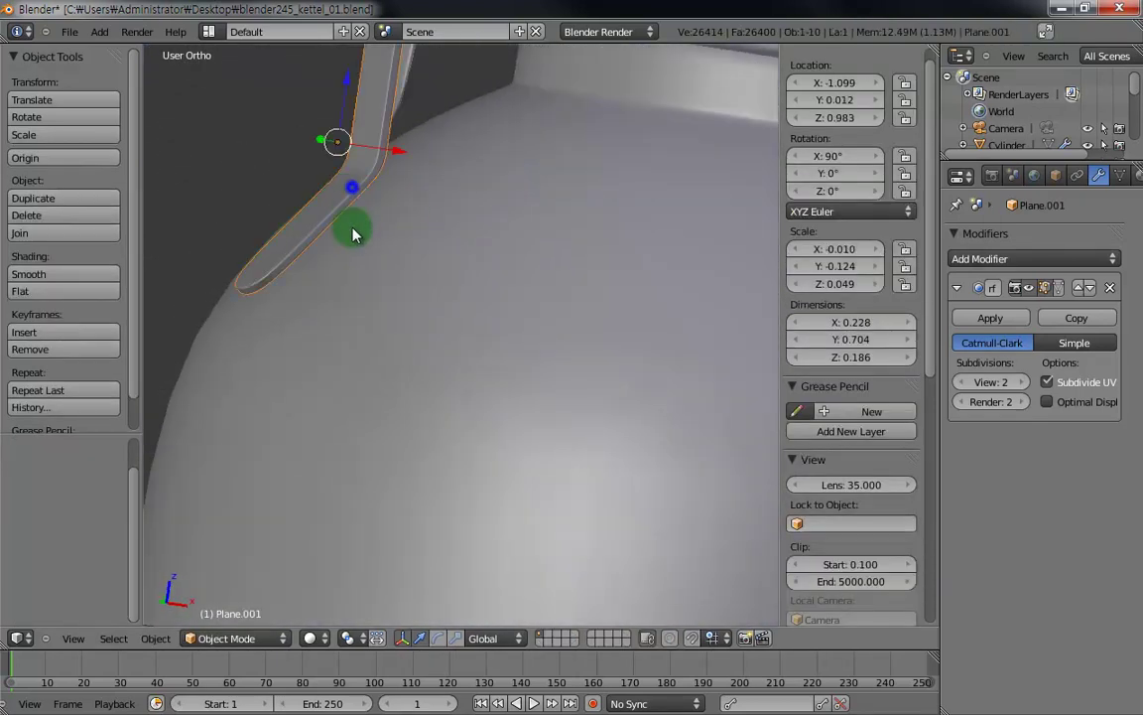
{"action": "key", "text": "KP_Decimal"}
{"action": "key", "text": "Tab"}
{"action": "mouse_move", "coordinate": [480, 307]}
{"action": "middle_mouse_down"}
{"action": "mouse_move", "coordinate": [516, 312]}
{"action": "mouse_move", "coordinate": [477, 366]}
{"action": "mouse_move", "coordinate": [401, 334]}
{"action": "middle_mouse_up"}
{"action": "right_click", "coordinate": [414, 373]}
{"action": "right_click", "coordinate": [471, 388], "text": "shift"}
{"action": "right_click", "coordinate": [471, 363], "text": "shift"}
{"action": "right_click", "coordinate": [467, 378], "text": "shift"}
{"action": "right_click", "coordinate": [409, 356], "text": "shift"}
{"action": "right_click", "coordinate": [416, 363], "text": "shift"}
{"action": "right_click", "coordinate": [570, 367], "text": "shift"}
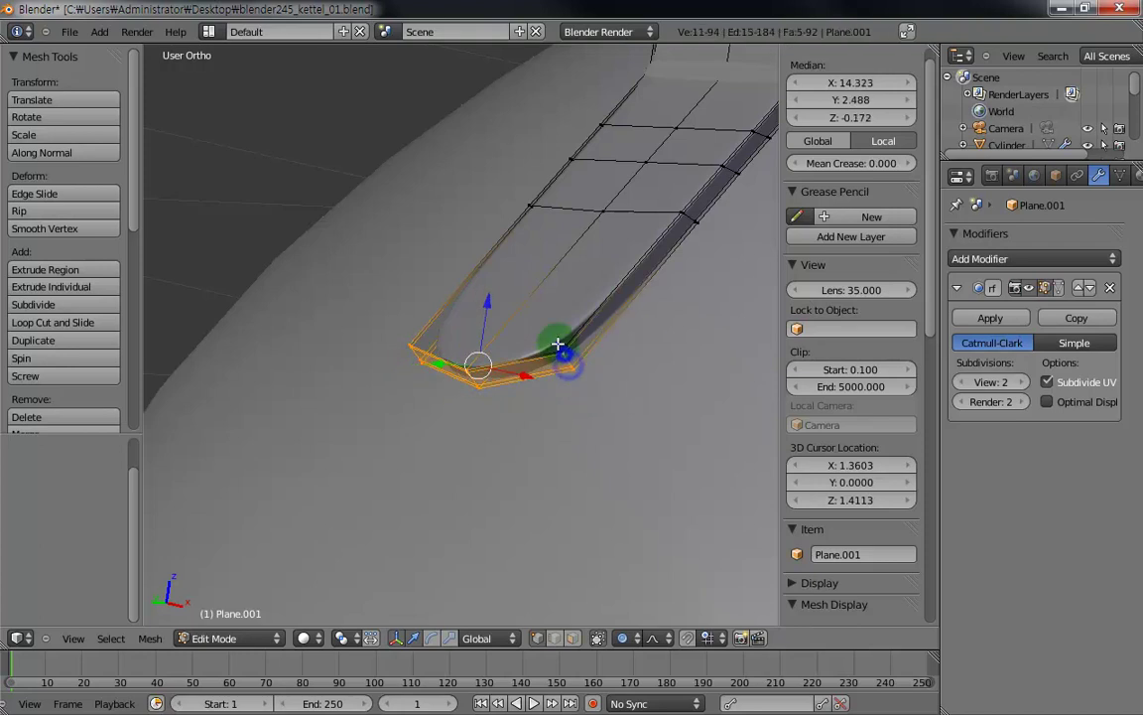
{"action": "right_click", "coordinate": [508, 388], "text": "shift"}
In Front Ortho, move and rotate the bracket end with proportional falloff.
{"action": "scroll", "coordinate": [508, 388], "scroll_direction": "up", "scroll_amount": 2}
{"action": "scroll", "coordinate": [507, 391], "scroll_direction": "up", "scroll_amount": 3}
{"action": "key", "text": "KP_3"}
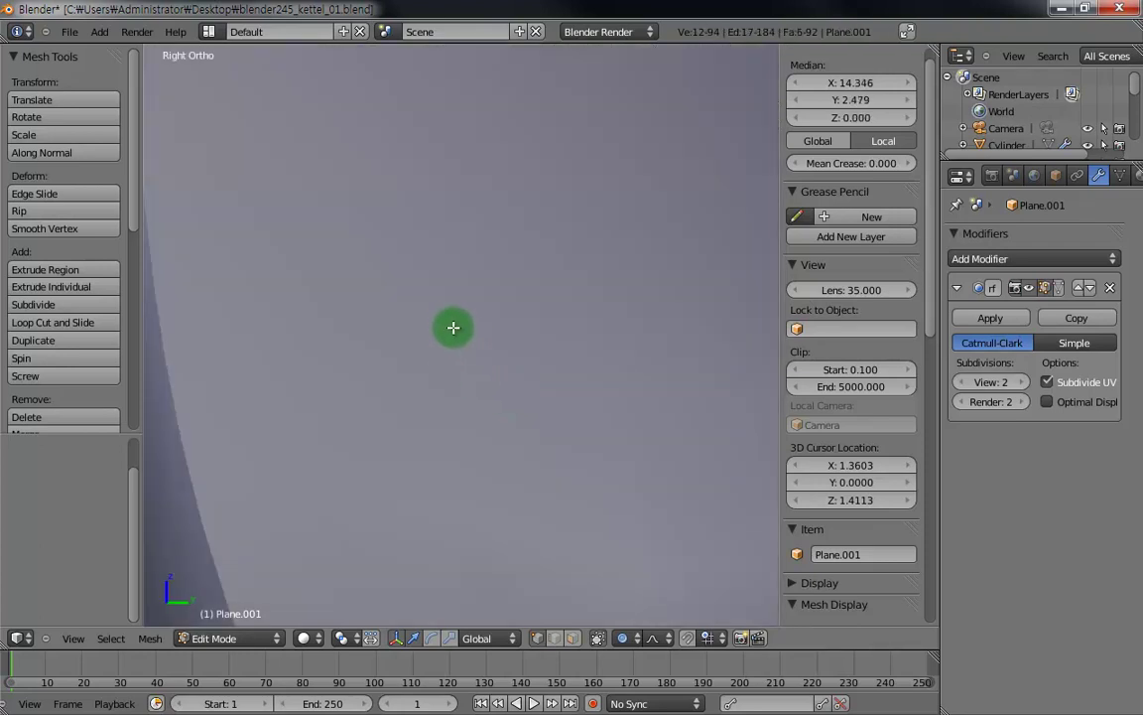
{"action": "key", "text": "KP_1"}
{"action": "middle_click_drag", "start_coordinate": [419, 304], "coordinate": [681, 278], "text": "shift"}
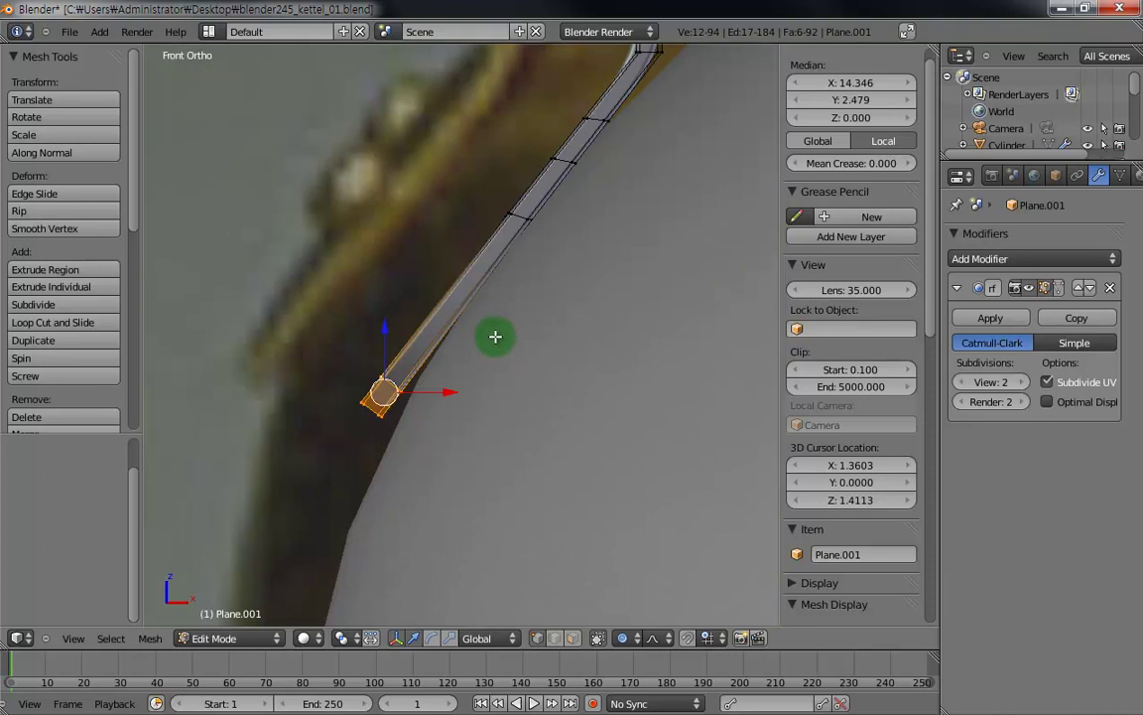
{"action": "key", "text": "g"}
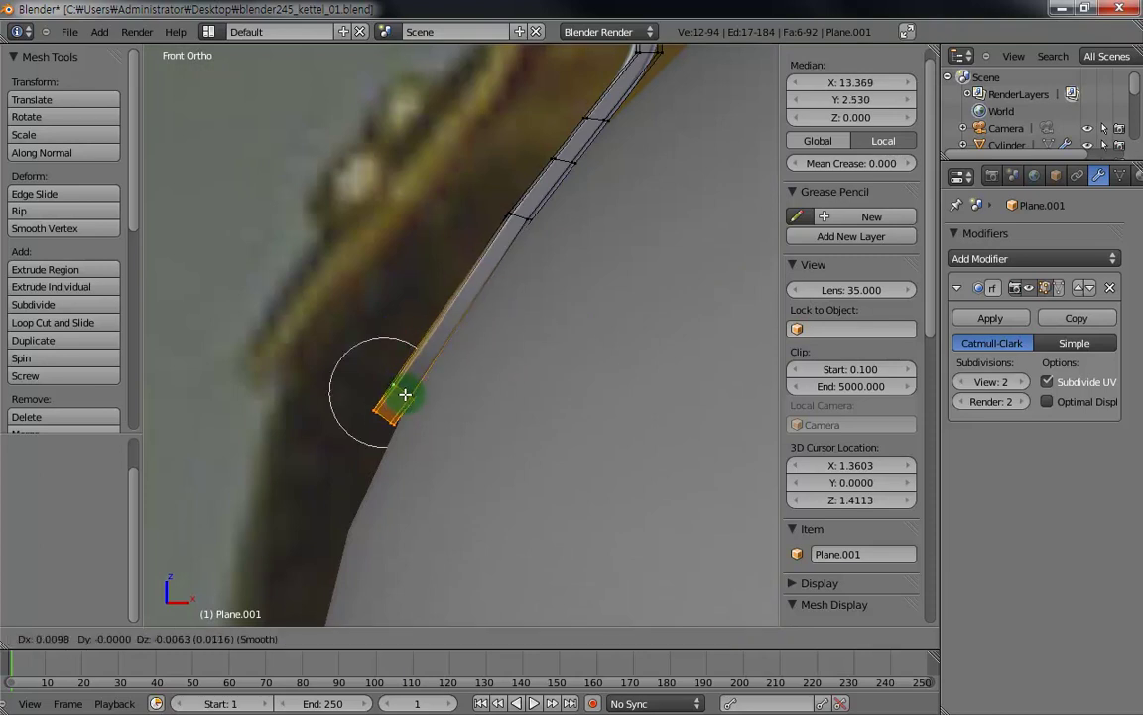
{"action": "left_click", "coordinate": [408, 396]}
{"action": "key", "text": "r"}
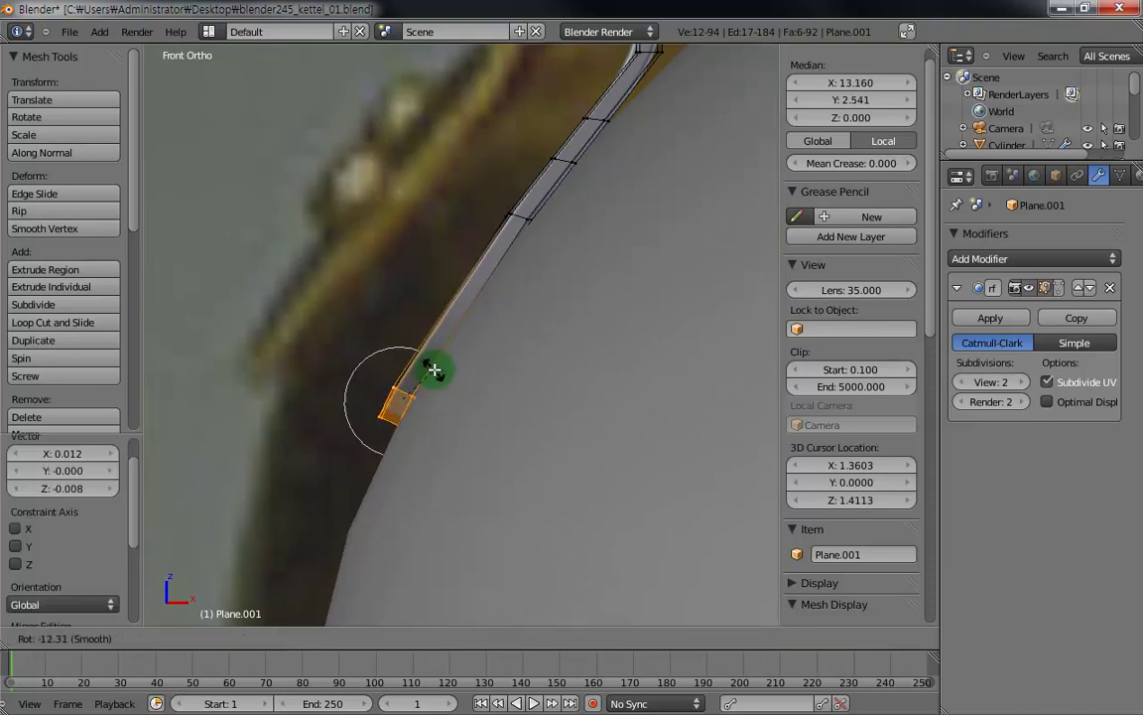
{"action": "left_click", "coordinate": [436, 371]}
Box-select the strap's upper vertices and rotate them to follow the body's curve.
{"action": "right_click", "coordinate": [499, 214]}
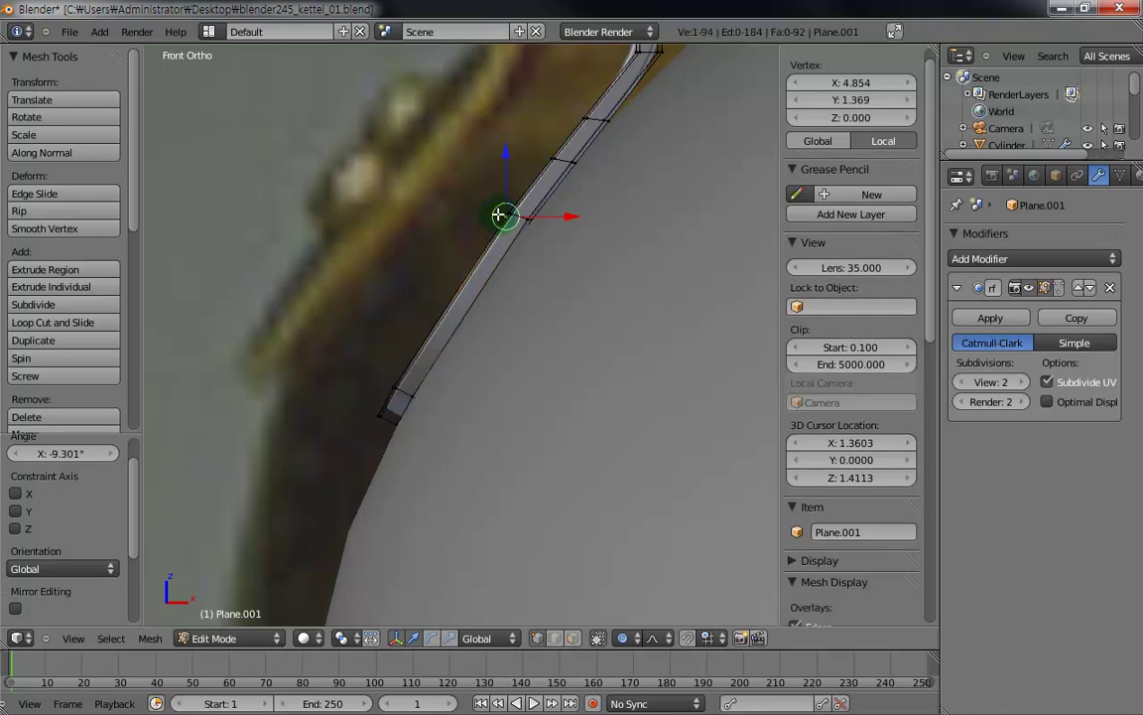
{"action": "left_click", "coordinate": [599, 638]}
{"action": "key", "text": "b"}
{"action": "left_click_drag", "start_coordinate": [489, 149], "coordinate": [541, 158]}
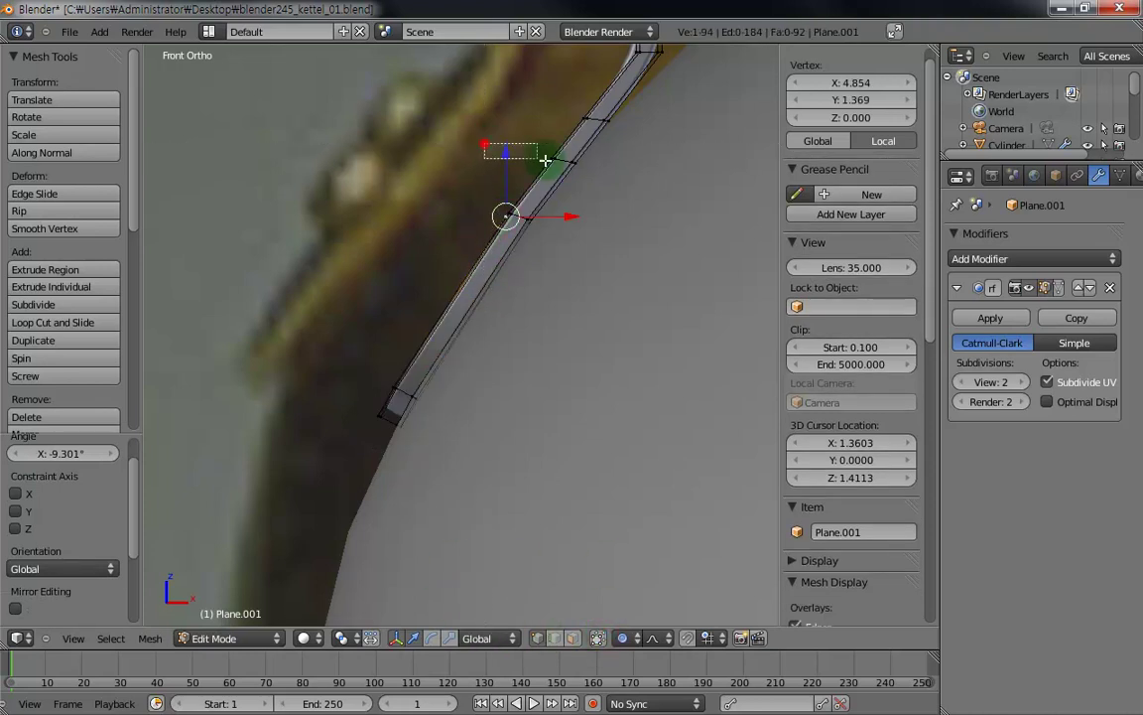
{"action": "key", "text": "r"}
{"action": "left_click", "coordinate": [614, 156]}
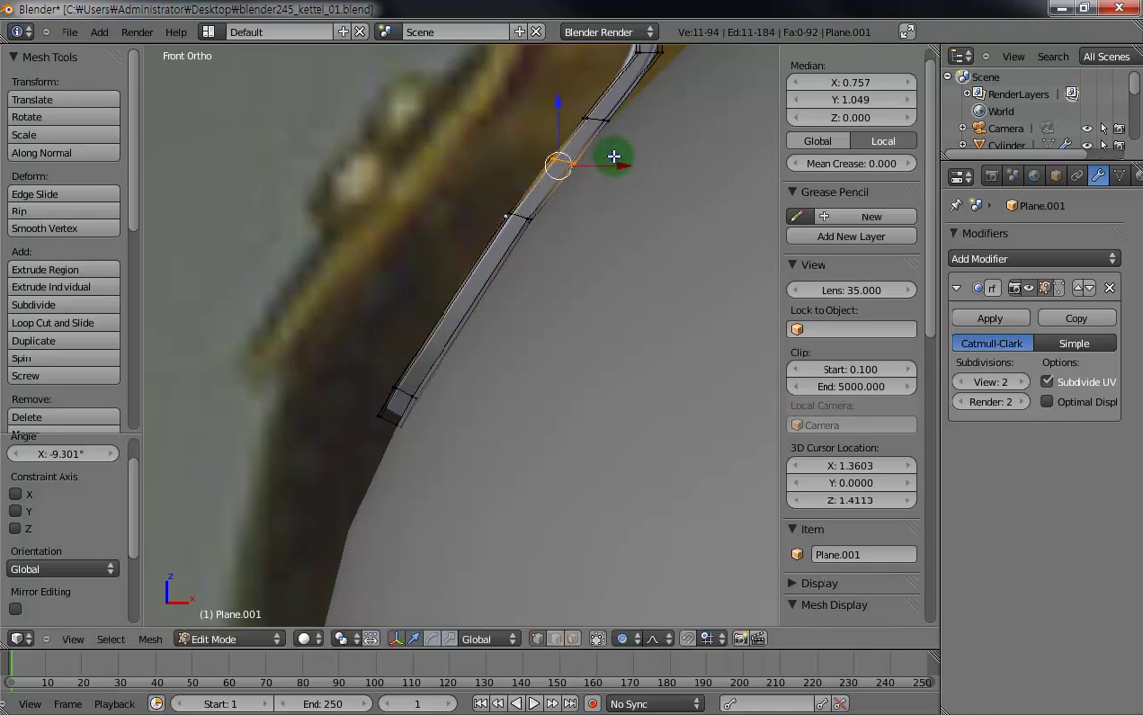
Box-select more vertices along the strap and move them closer to the body.
{"action": "key", "text": "b"}
{"action": "left_click_drag", "start_coordinate": [428, 179], "coordinate": [553, 237]}
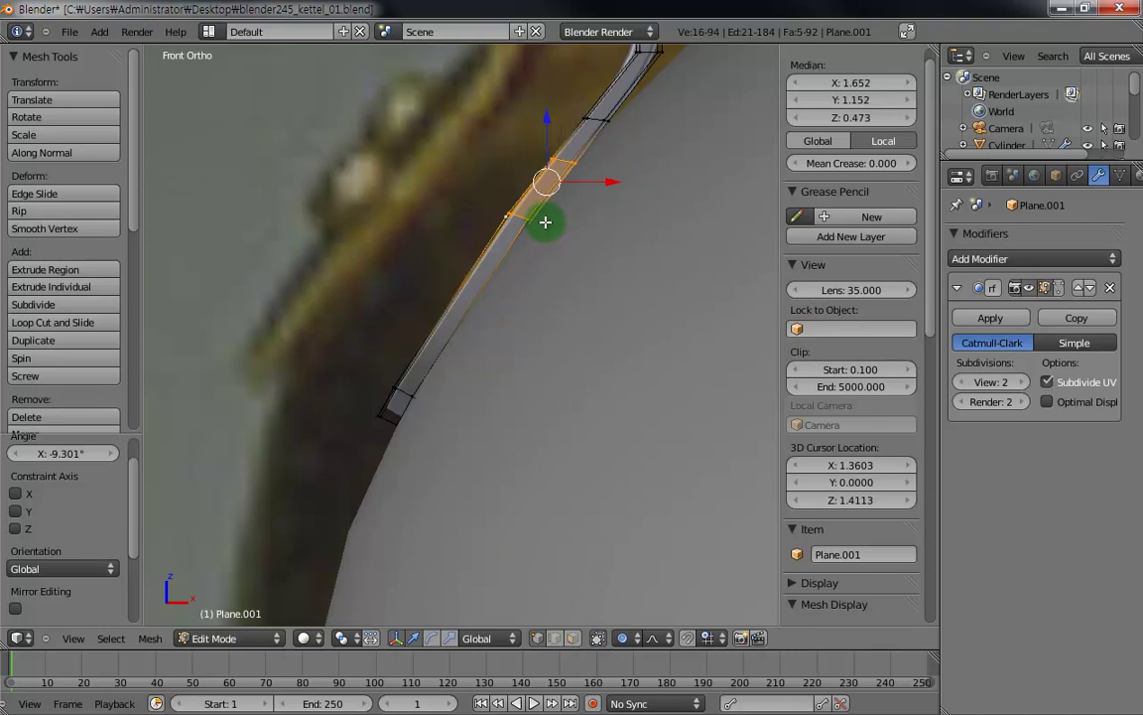
{"action": "key", "text": "g"}
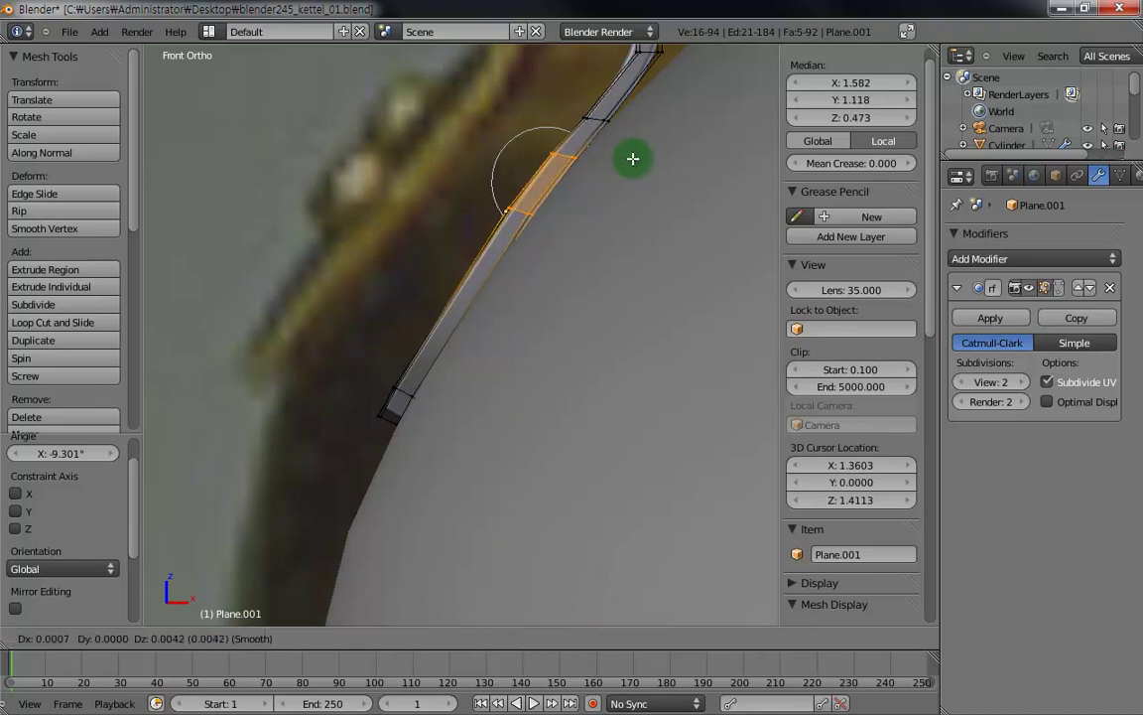
{"action": "left_click", "coordinate": [631, 168]}
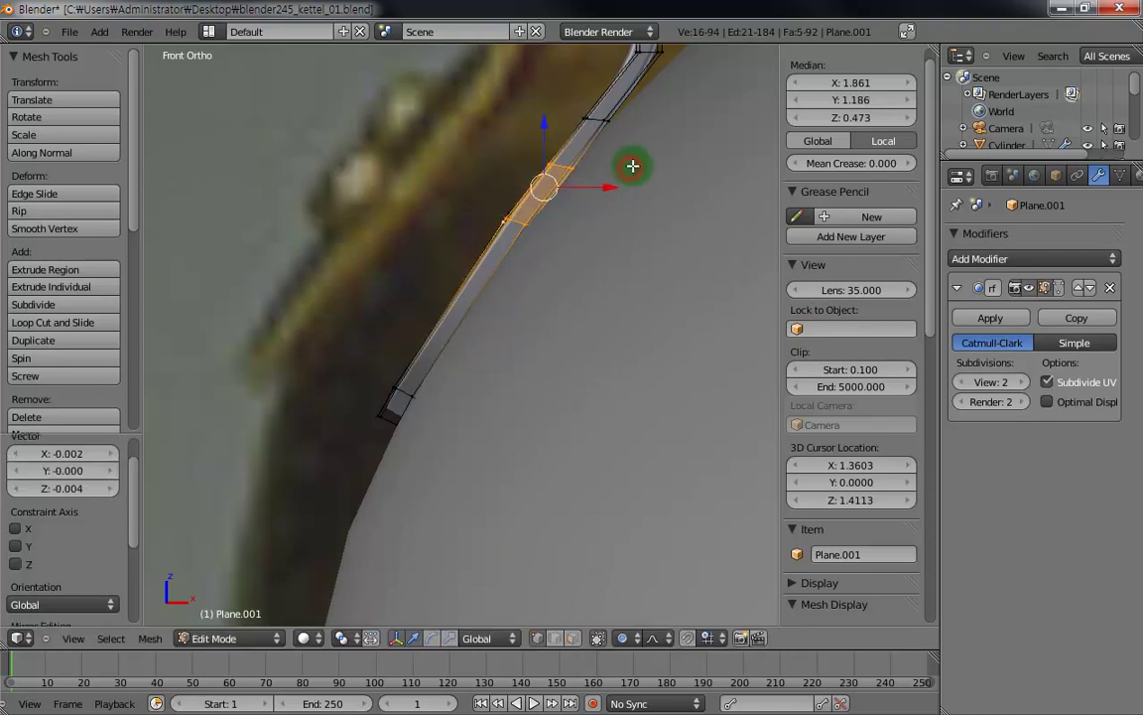
Rotate and shift a couple of strap vertices to refine the bend.
{"action": "right_click", "coordinate": [505, 212]}
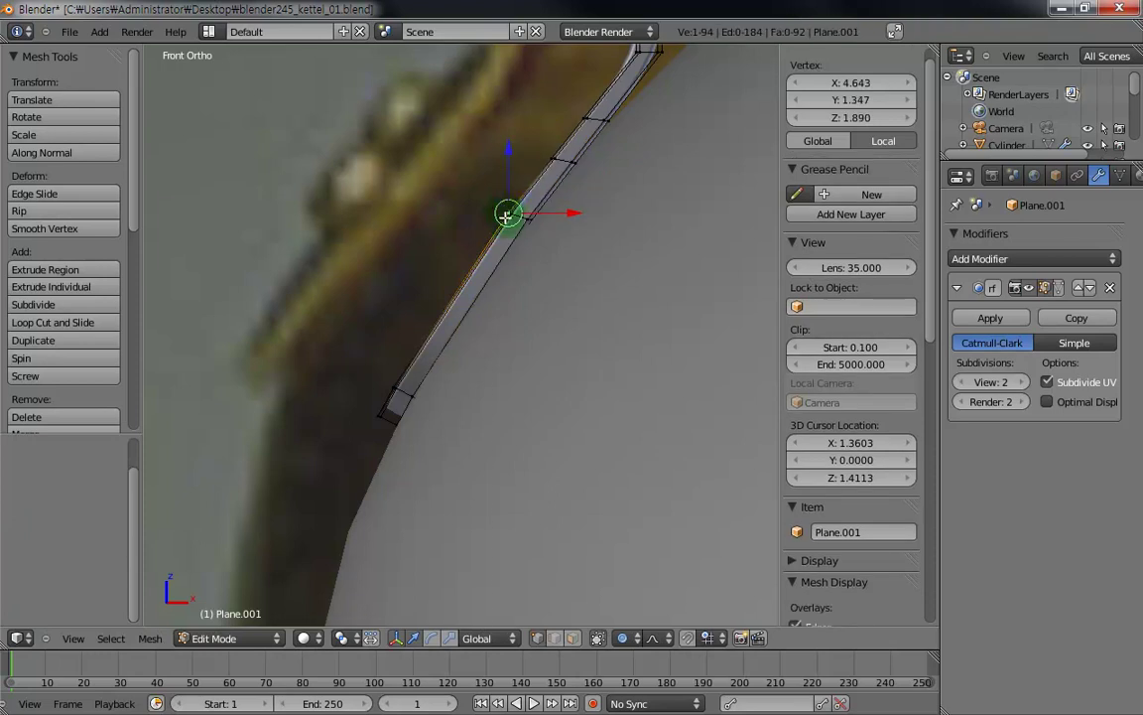
{"action": "right_click", "coordinate": [509, 211], "text": "alt"}
{"action": "key", "text": "r"}
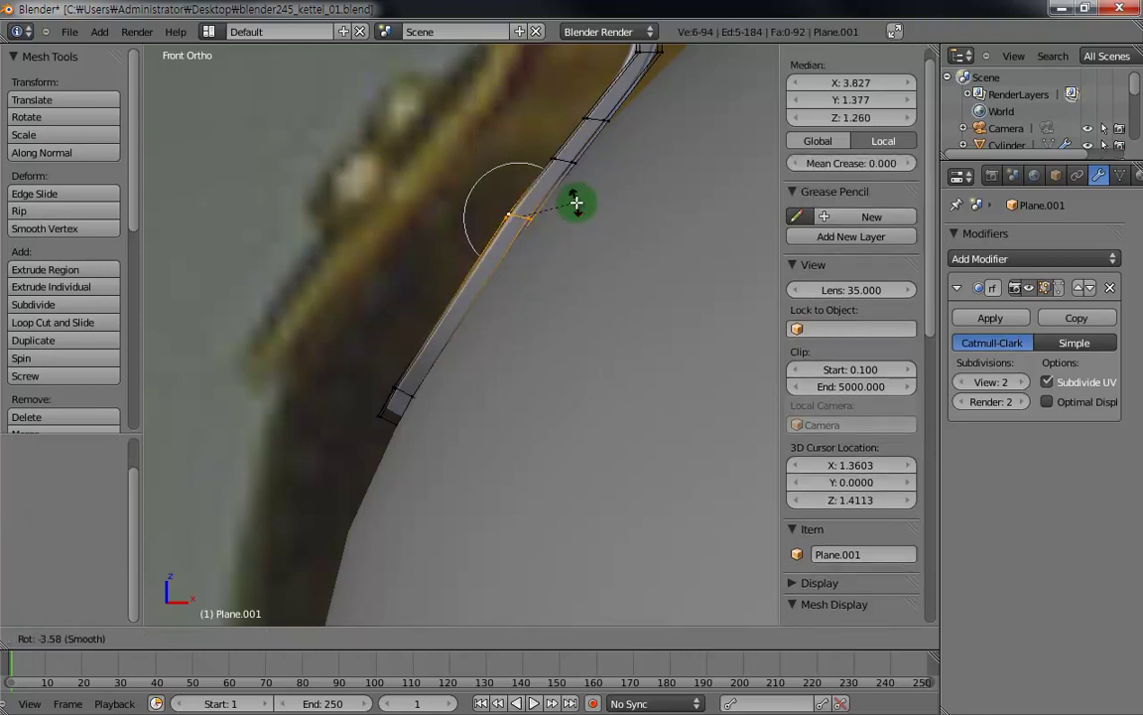
{"action": "left_click", "coordinate": [580, 214]}
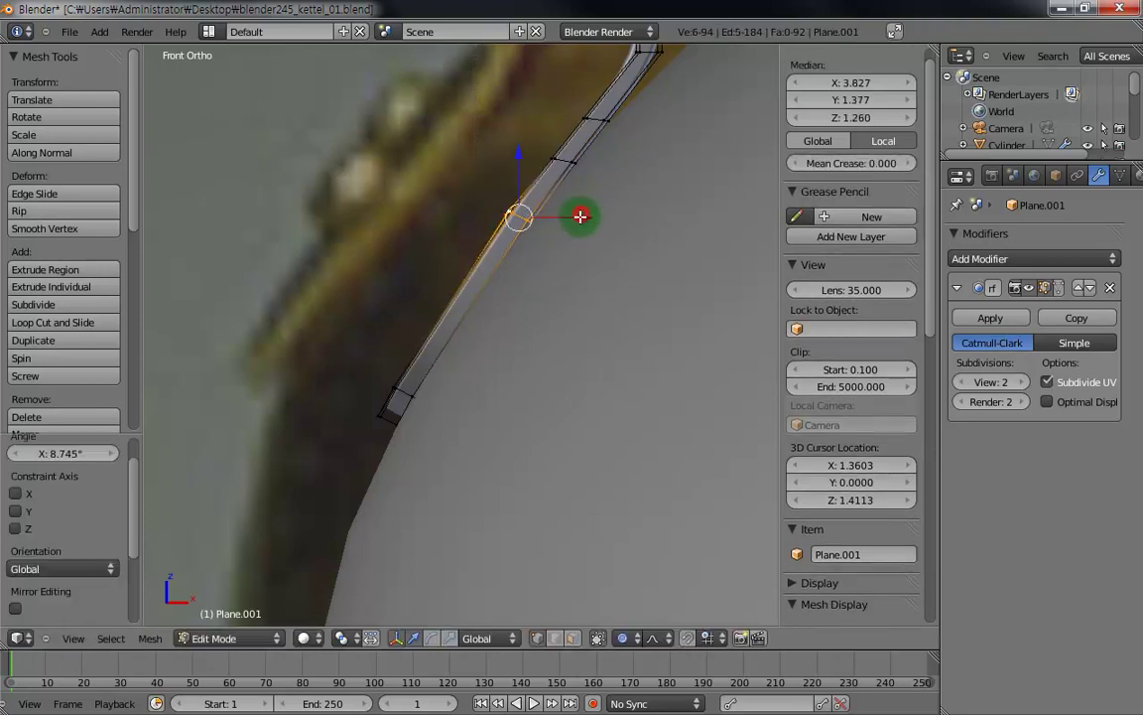
{"action": "key", "text": "g"}
{"action": "left_click", "coordinate": [576, 225]}
Nudge the strap's edge vertices slightly, then return to Object Mode.
{"action": "mouse_move", "coordinate": [442, 229]}
{"action": "middle_mouse_down"}
{"action": "mouse_move", "coordinate": [551, 299]}
{"action": "mouse_move", "coordinate": [642, 313]}
{"action": "middle_mouse_up"}
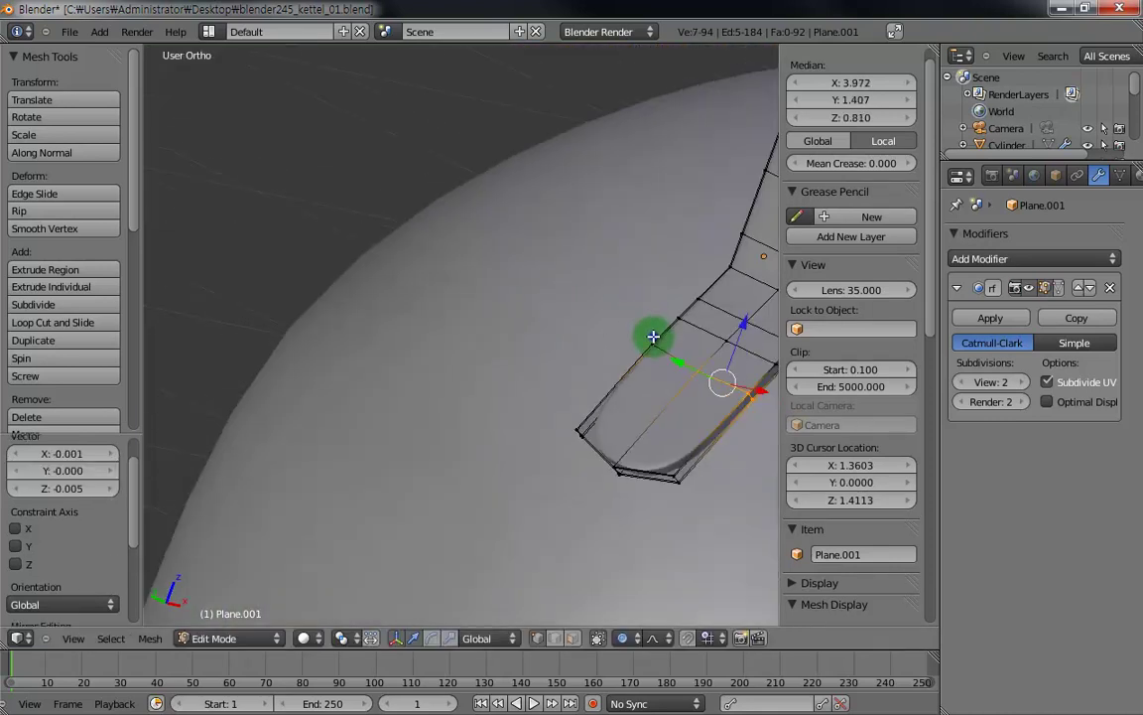
{"action": "right_click", "coordinate": [615, 334], "text": "shift"}
{"action": "mouse_move", "coordinate": [536, 339]}
{"action": "middle_mouse_down"}
{"action": "mouse_move", "coordinate": [645, 425]}
{"action": "mouse_move", "coordinate": [495, 346]}
{"action": "middle_mouse_up"}
{"action": "scroll", "coordinate": [495, 346], "scroll_direction": "up", "scroll_amount": 5}
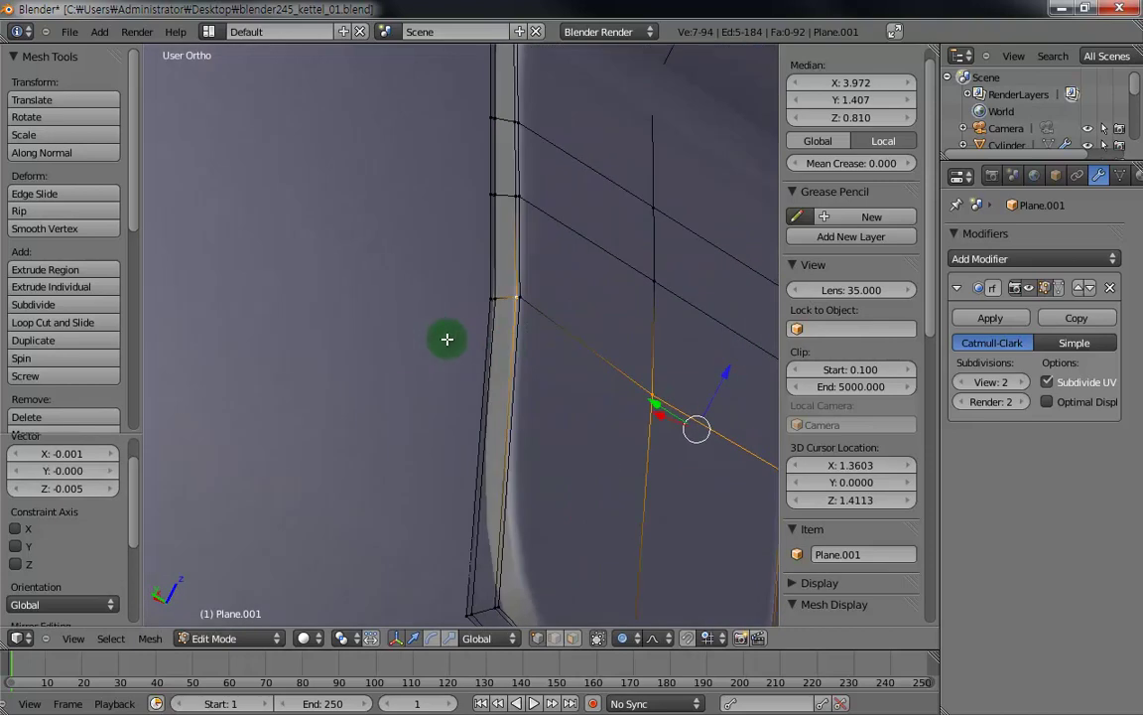
{"action": "middle_click_drag", "start_coordinate": [429, 326], "coordinate": [352, 301]}
{"action": "right_click", "coordinate": [323, 255]}
{"action": "right_click", "coordinate": [358, 249], "text": "shift"}
{"action": "right_click", "coordinate": [358, 253], "text": "shift"}
{"action": "right_click", "coordinate": [347, 255], "text": "shift"}
{"action": "key", "text": "g"}
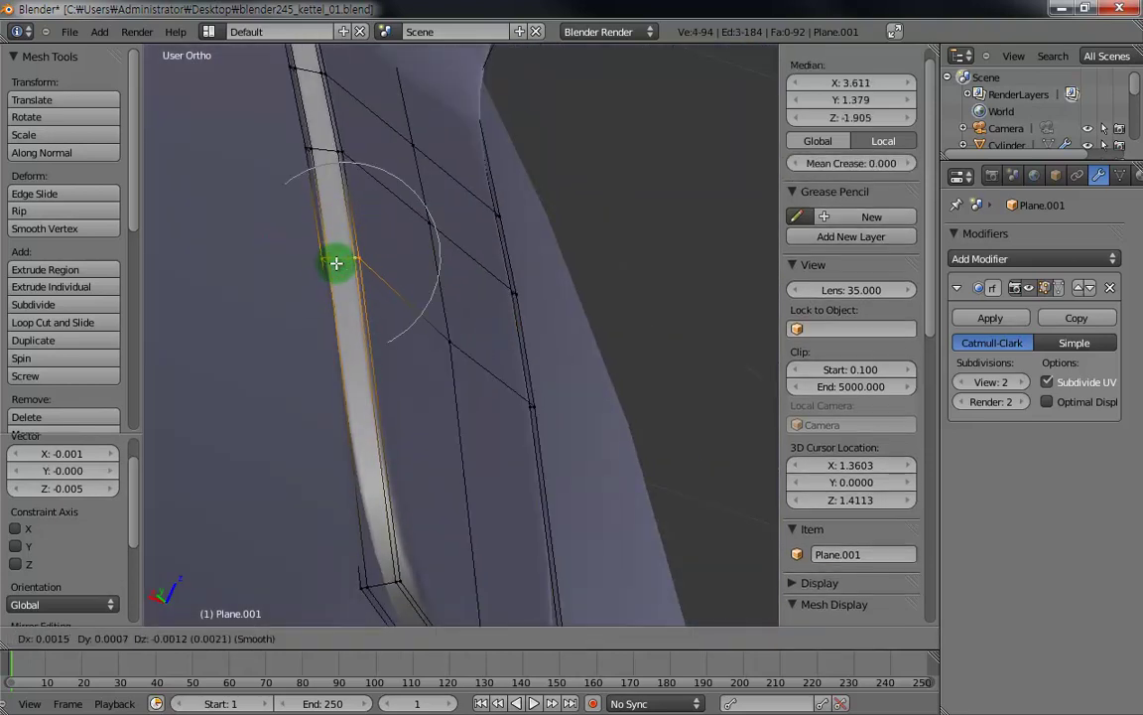
{"action": "left_click", "coordinate": [335, 260]}
{"action": "middle_click_drag", "start_coordinate": [334, 261], "coordinate": [376, 276]}
{"action": "key", "text": "Tab"}
Select the upper and lower bolt pieces where the handle meets the kettle's right side.
{"action": "scroll", "coordinate": [359, 288], "scroll_direction": "down", "scroll_amount": 5}
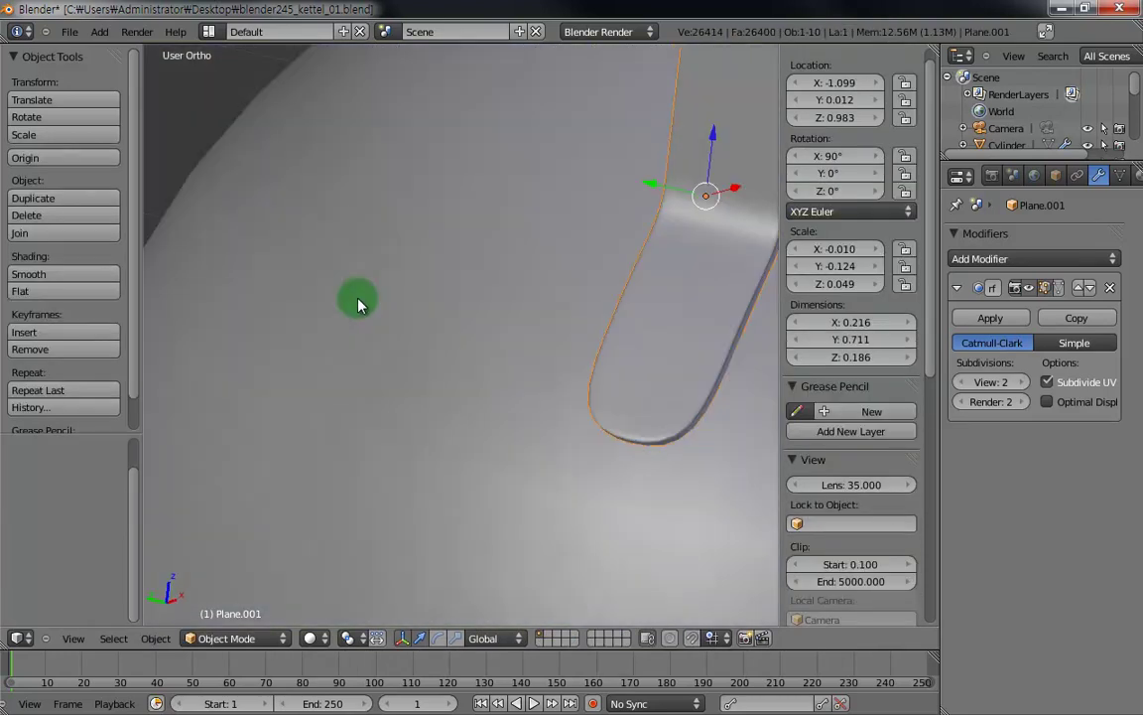
{"action": "mouse_move", "coordinate": [434, 307]}
{"action": "middle_mouse_down"}
{"action": "mouse_move", "coordinate": [311, 276]}
{"action": "mouse_move", "coordinate": [357, 300]}
{"action": "middle_mouse_up"}
{"action": "scroll", "coordinate": [479, 313], "scroll_direction": "down", "scroll_amount": 5}
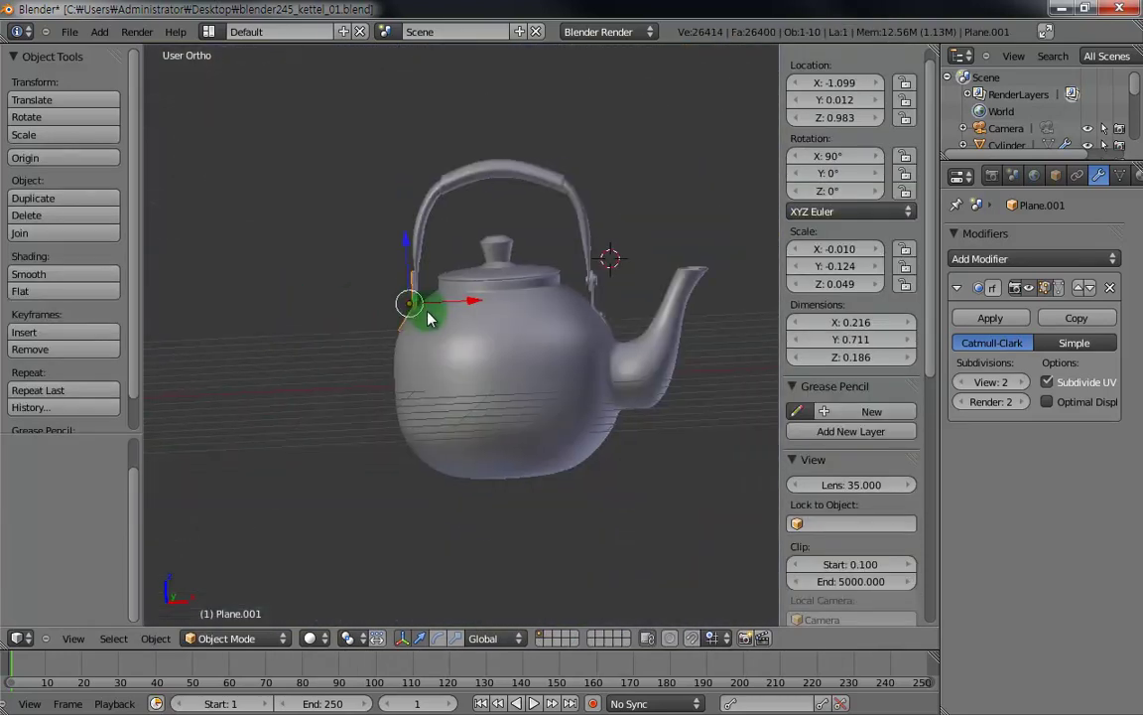
{"action": "middle_click_drag", "start_coordinate": [479, 313], "coordinate": [301, 319], "text": "shift"}
{"action": "scroll", "coordinate": [301, 319], "scroll_direction": "up", "scroll_amount": 4}
{"action": "scroll", "coordinate": [551, 350], "scroll_direction": "up", "scroll_amount": 4}
{"action": "mouse_move", "coordinate": [551, 350]}
{"action": "middle_mouse_down"}
{"action": "mouse_move", "coordinate": [377, 353]}
{"action": "mouse_move", "coordinate": [493, 460]}
{"action": "middle_mouse_up"}
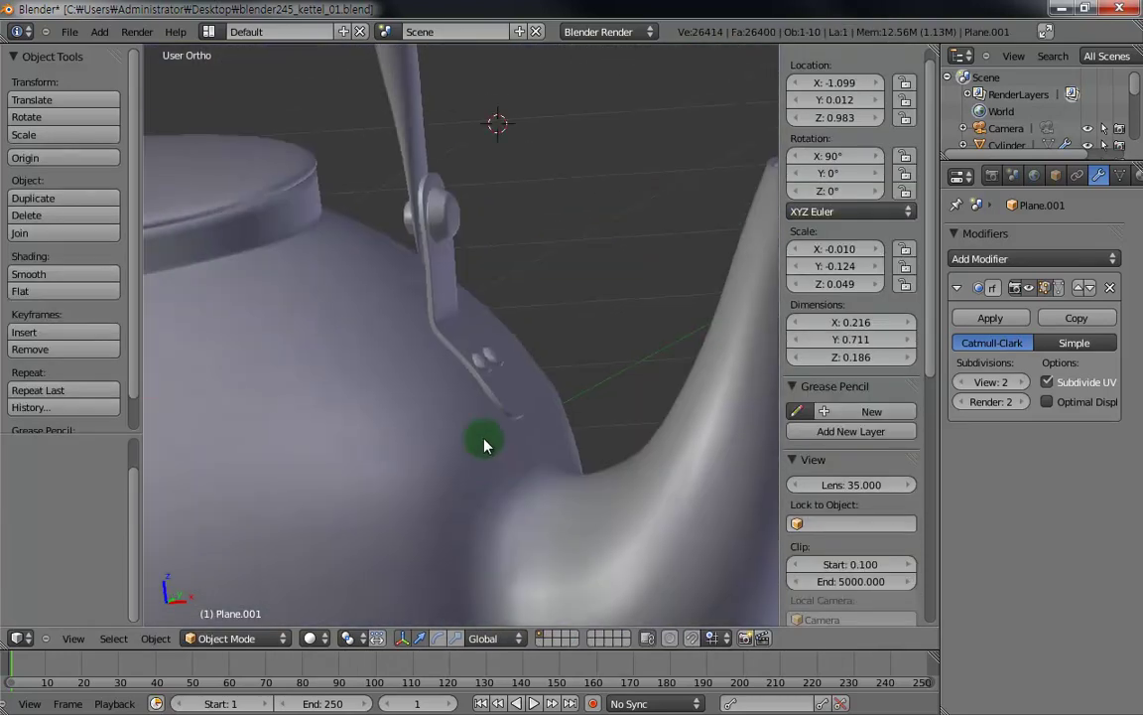
{"action": "scroll", "coordinate": [438, 184], "scroll_direction": "up", "scroll_amount": 3}
{"action": "right_click", "coordinate": [439, 184]}
{"action": "right_click", "coordinate": [496, 342]}
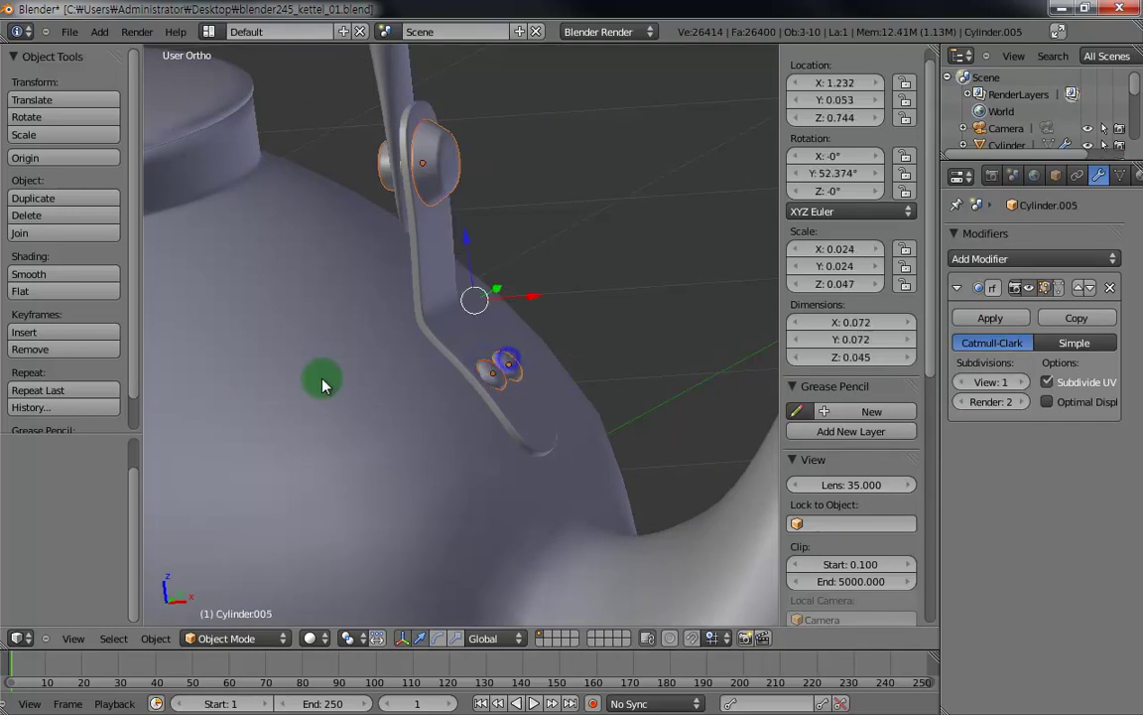
In front view, join the selected bolt pieces into one object, Cylinder.005.
{"action": "key", "text": "KP_1"}
{"action": "middle_click_drag", "start_coordinate": [327, 385], "coordinate": [493, 255], "text": "shift"}
{"action": "scroll", "coordinate": [492, 255], "scroll_direction": "down", "scroll_amount": 5}
{"action": "middle_click_drag", "start_coordinate": [584, 258], "coordinate": [484, 256], "text": "shift"}
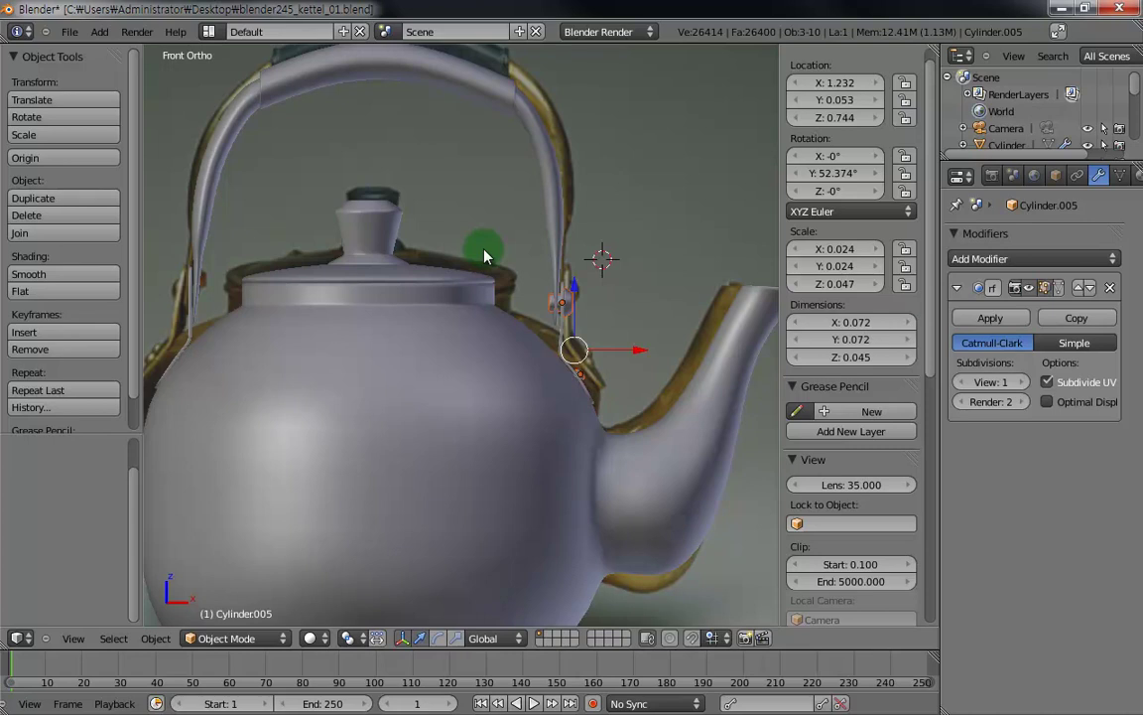
{"action": "key", "text": "ctrl+j"}
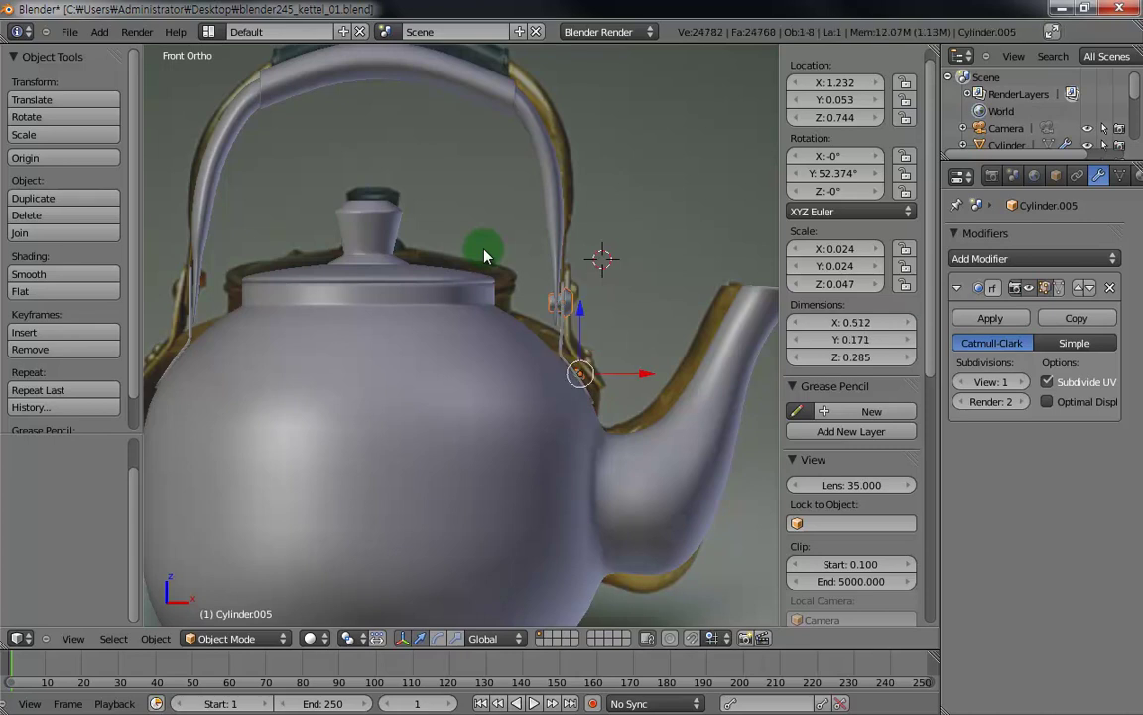
{"action": "middle_click_drag", "start_coordinate": [359, 265], "coordinate": [426, 283], "text": "shift"}
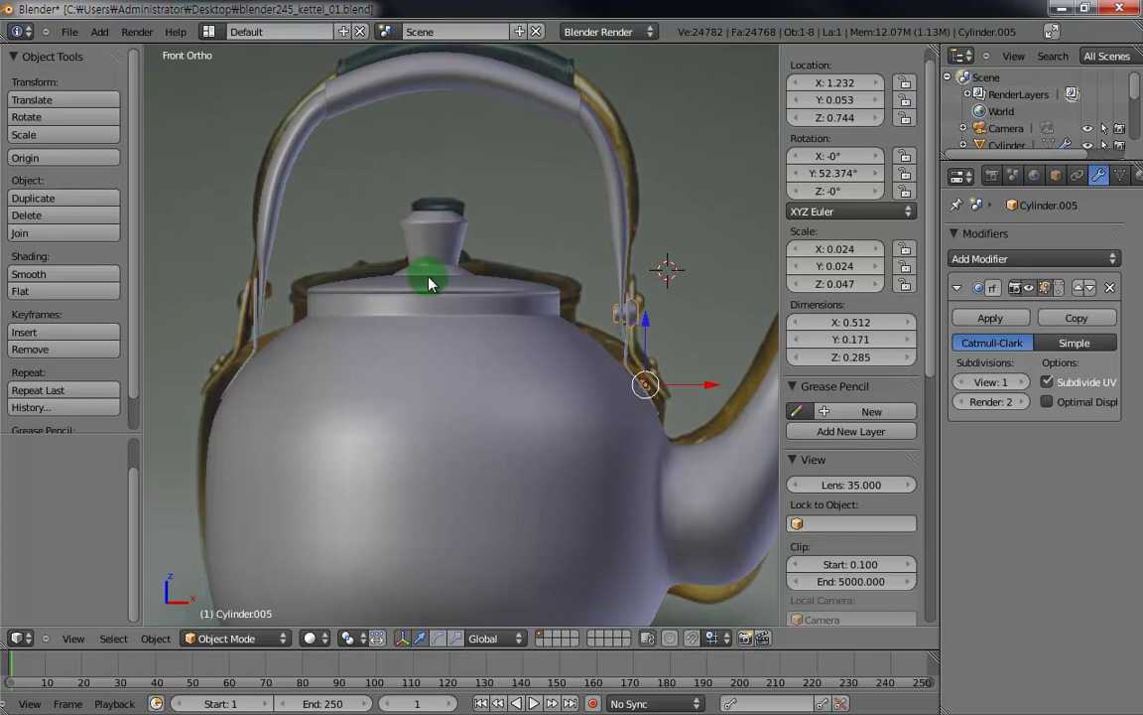
{"action": "left_click", "coordinate": [417, 337]}
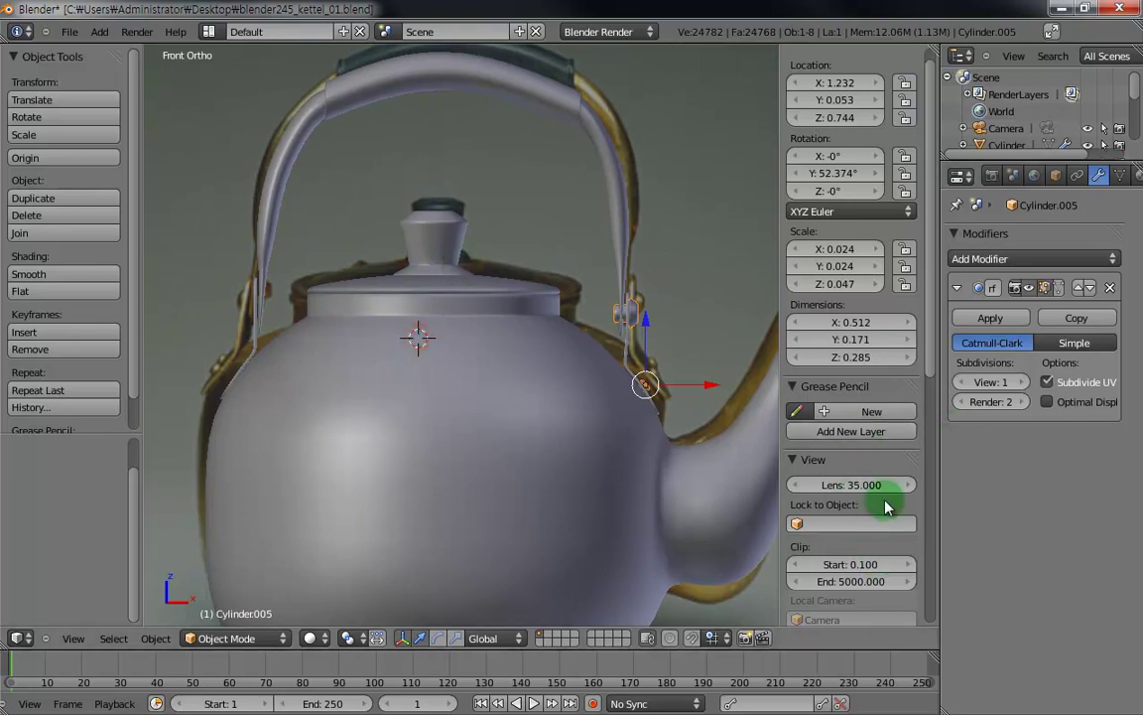
{"action": "scroll", "coordinate": [854, 506], "scroll_direction": "down", "scroll_amount": 5}
Zero the 3D cursor's X and Z location, then set Cylinder.005's origin to its geometry.
{"action": "left_click", "coordinate": [856, 445]}
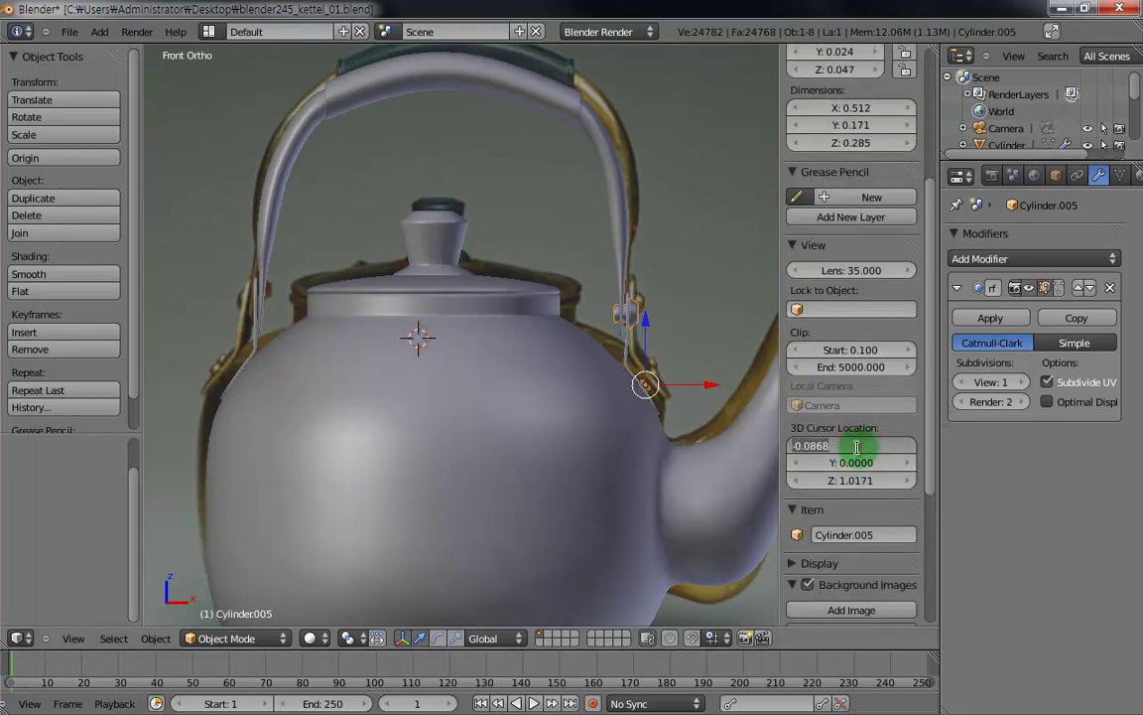
{"action": "type", "text": "0"}
{"action": "key", "text": "Tab"}
{"action": "key", "text": "Tab"}
{"action": "key", "text": "Return"}
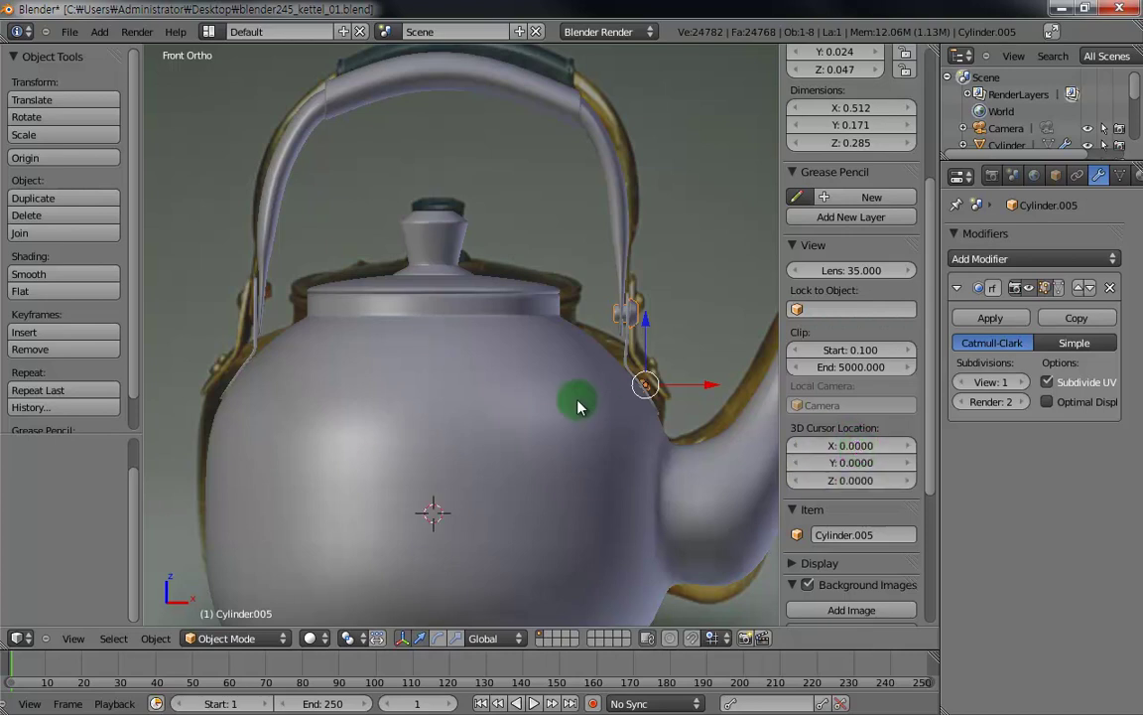
{"action": "key", "text": "shift+ctrl+alt+c"}
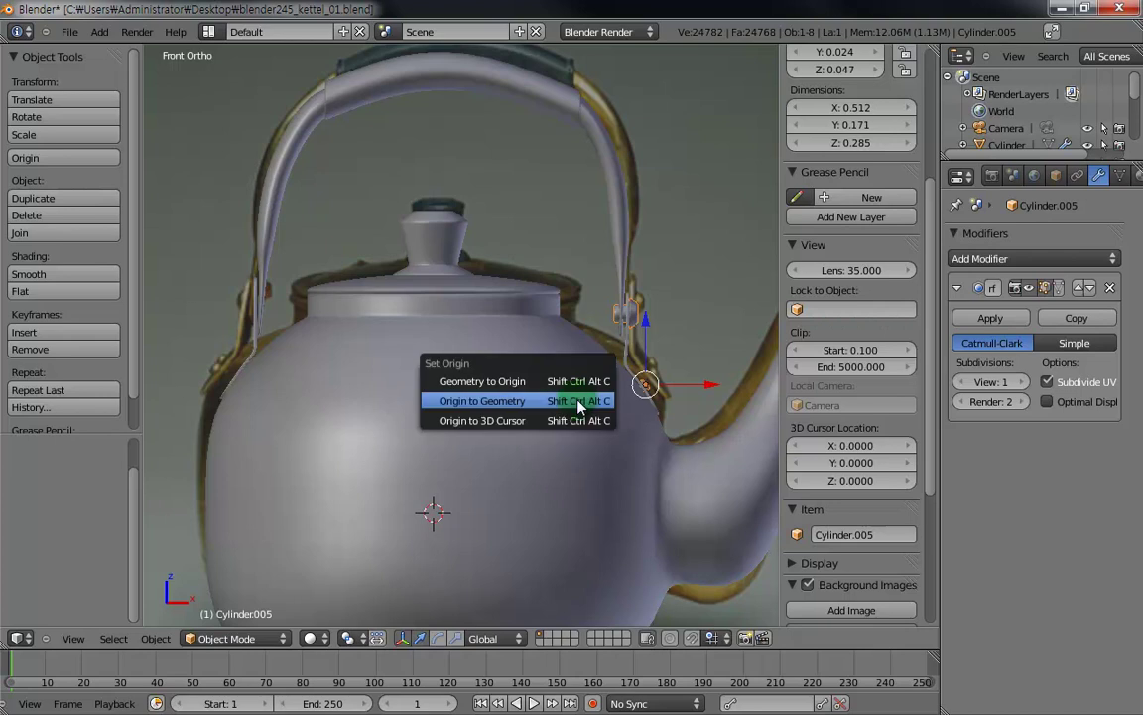
{"action": "left_click", "coordinate": [579, 401]}
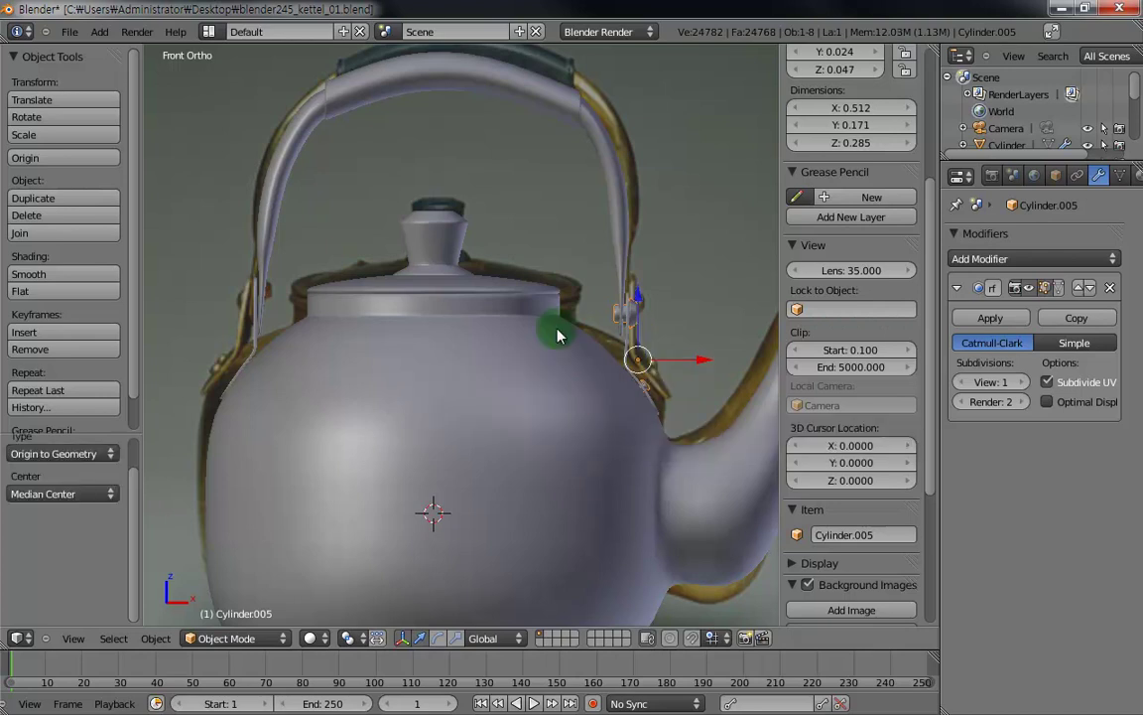
Move the bolt's origin to the 3D cursor and duplicate it in place as Cylinder.001.
{"action": "key", "text": "shift+ctrl+alt+c"}
{"action": "left_click", "coordinate": [532, 347]}
{"action": "key", "text": "shift+d"}
{"action": "right_click", "coordinate": [518, 325]}
Try a negative X scale on the duplicate bolt, then undo it.
{"action": "left_click_drag", "start_coordinate": [918, 225], "coordinate": [923, 107]}
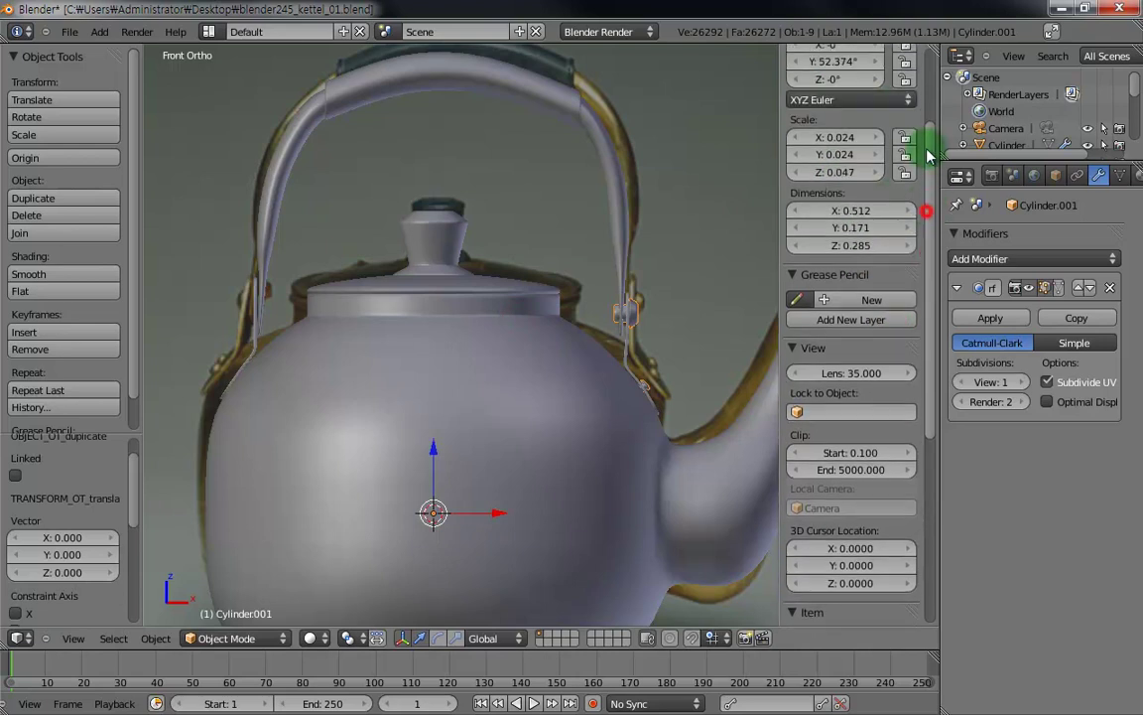
{"action": "double_click", "coordinate": [835, 223]}
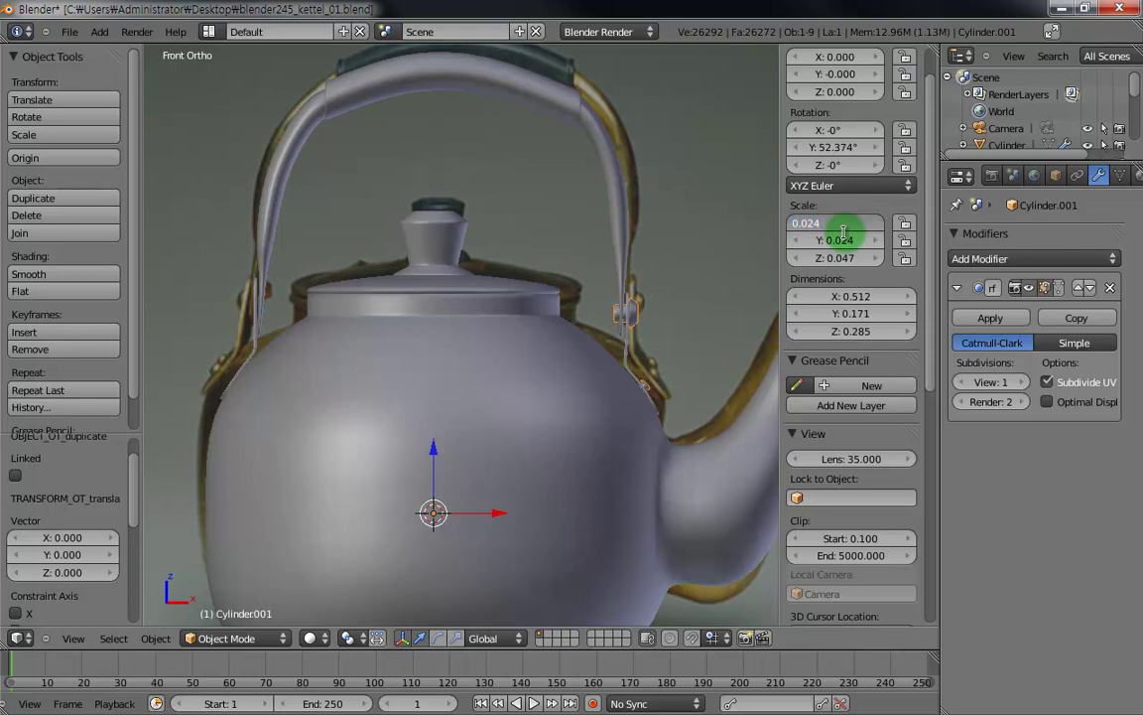
{"action": "type", "text": "-0.024"}
{"action": "key", "text": "Return"}
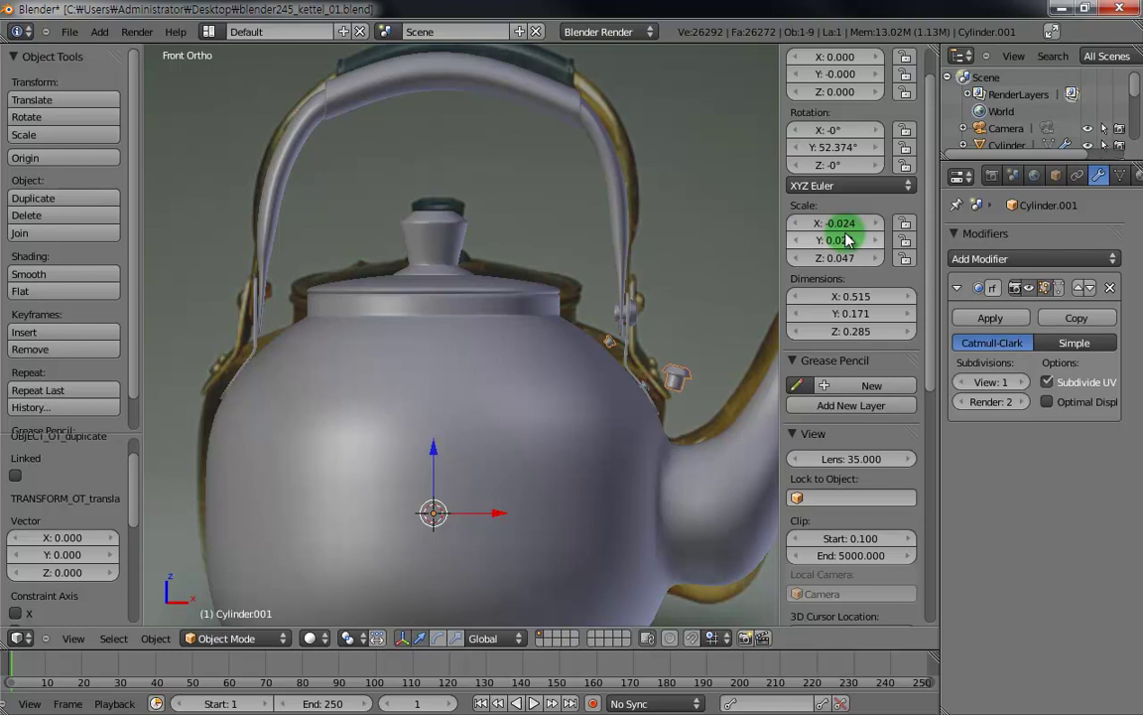
{"action": "key", "text": "ctrl+z"}
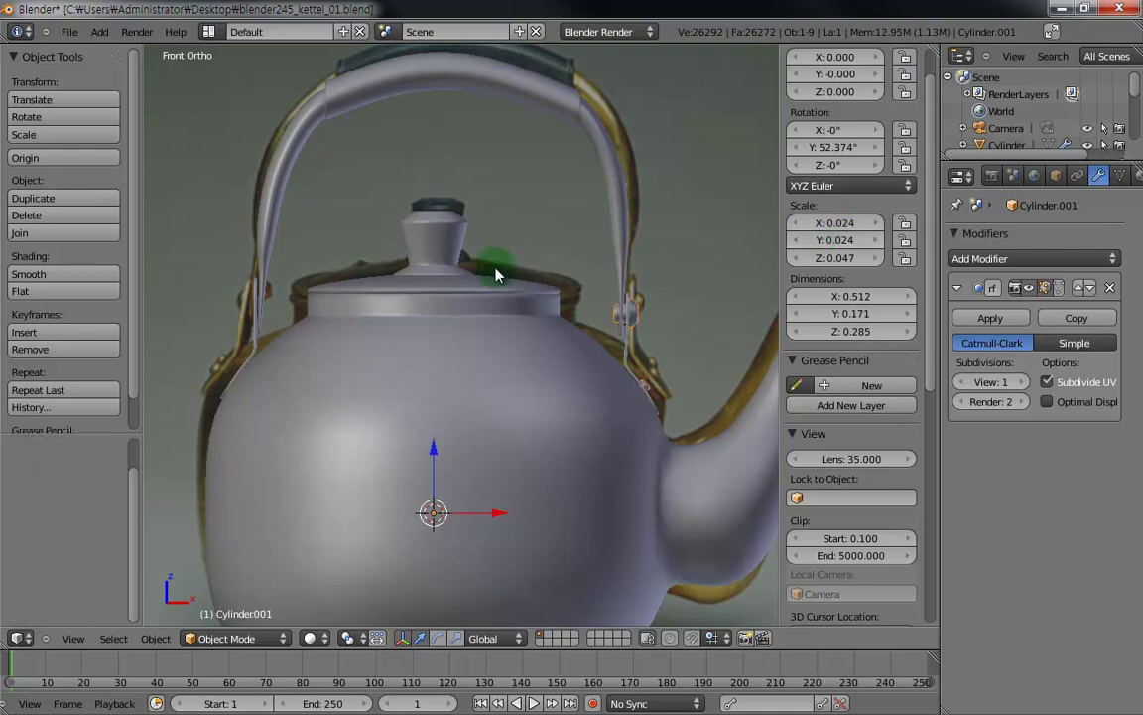
{"action": "left_click_drag", "start_coordinate": [931, 225], "coordinate": [931, 191]}
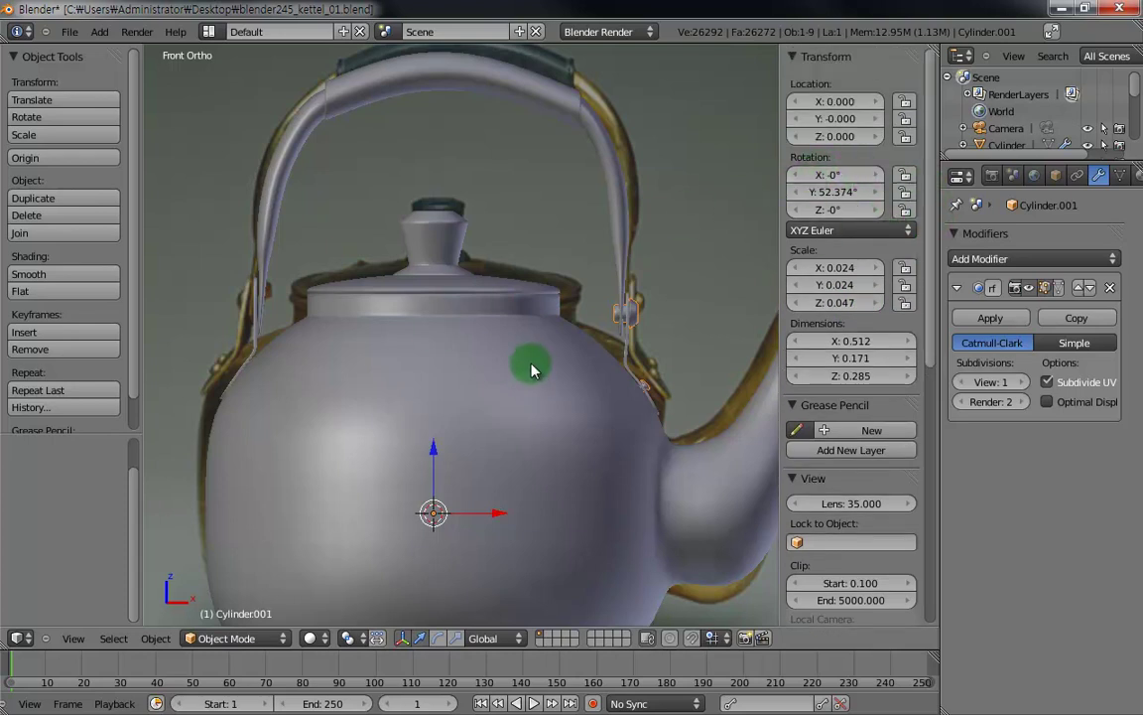
Apply rotation to the duplicate, delete Cylinder.001, and select Cylinder.005.
{"action": "key", "text": "ctrl+a"}
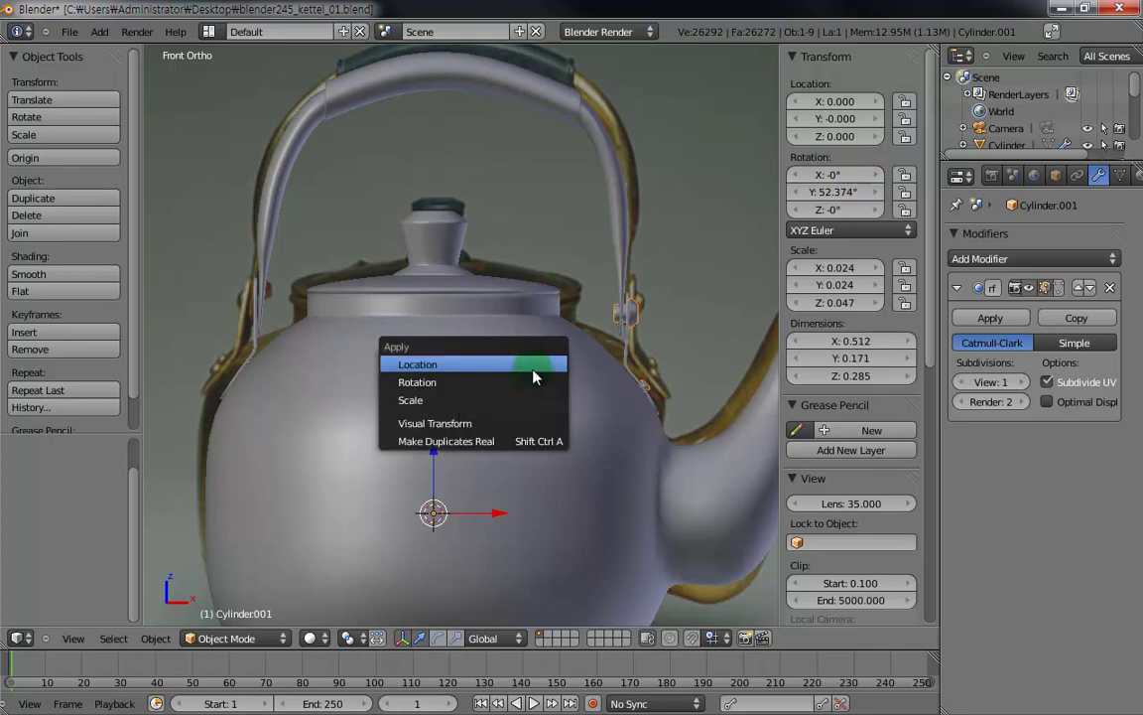
{"action": "left_click", "coordinate": [534, 383]}
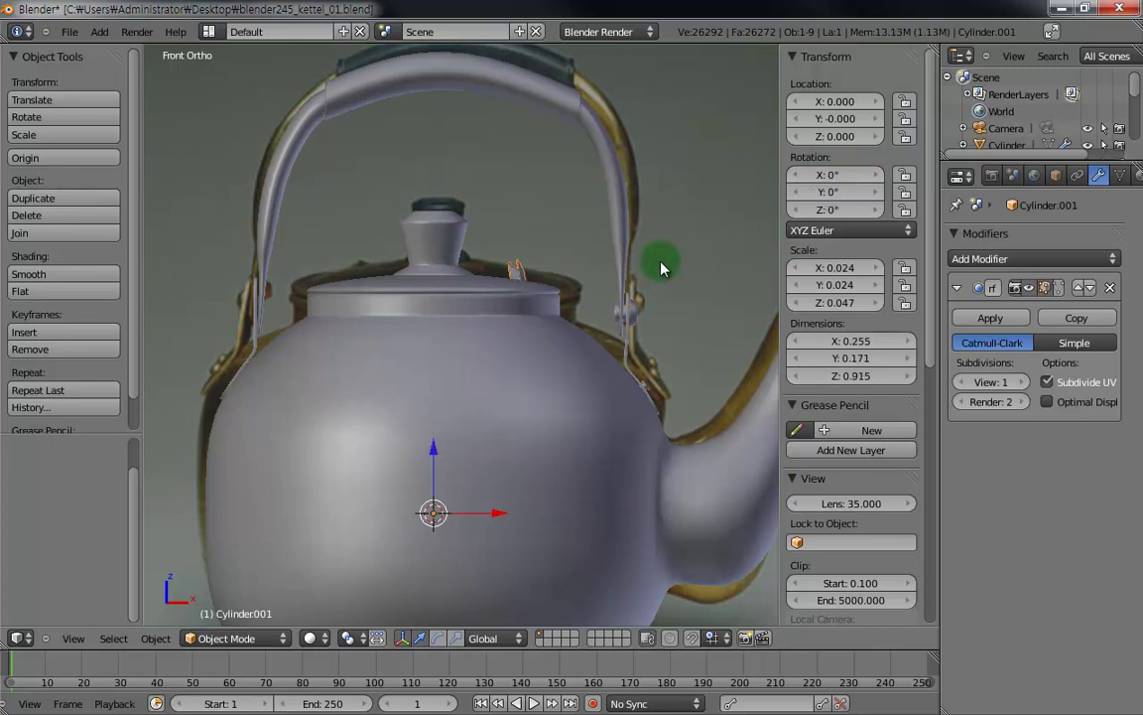
{"action": "key", "text": "x"}
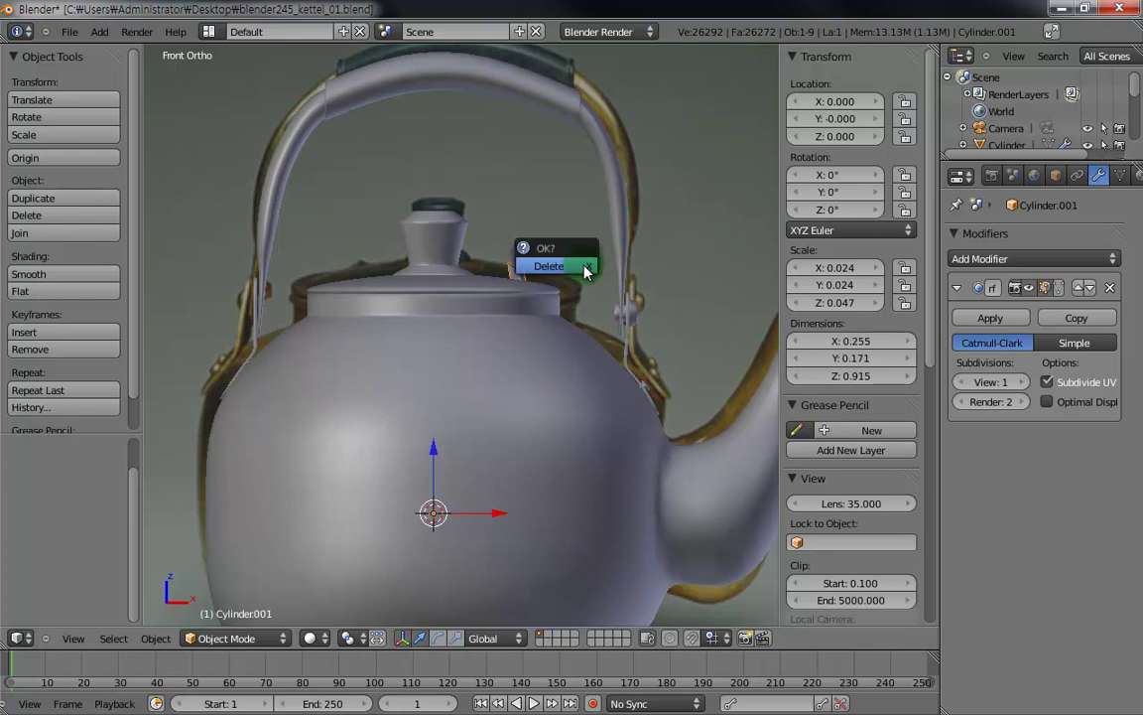
{"action": "left_click", "coordinate": [585, 271]}
{"action": "scroll", "coordinate": [625, 303], "scroll_direction": "up", "scroll_amount": 2}
{"action": "scroll", "coordinate": [561, 294], "scroll_direction": "up", "scroll_amount": 1}
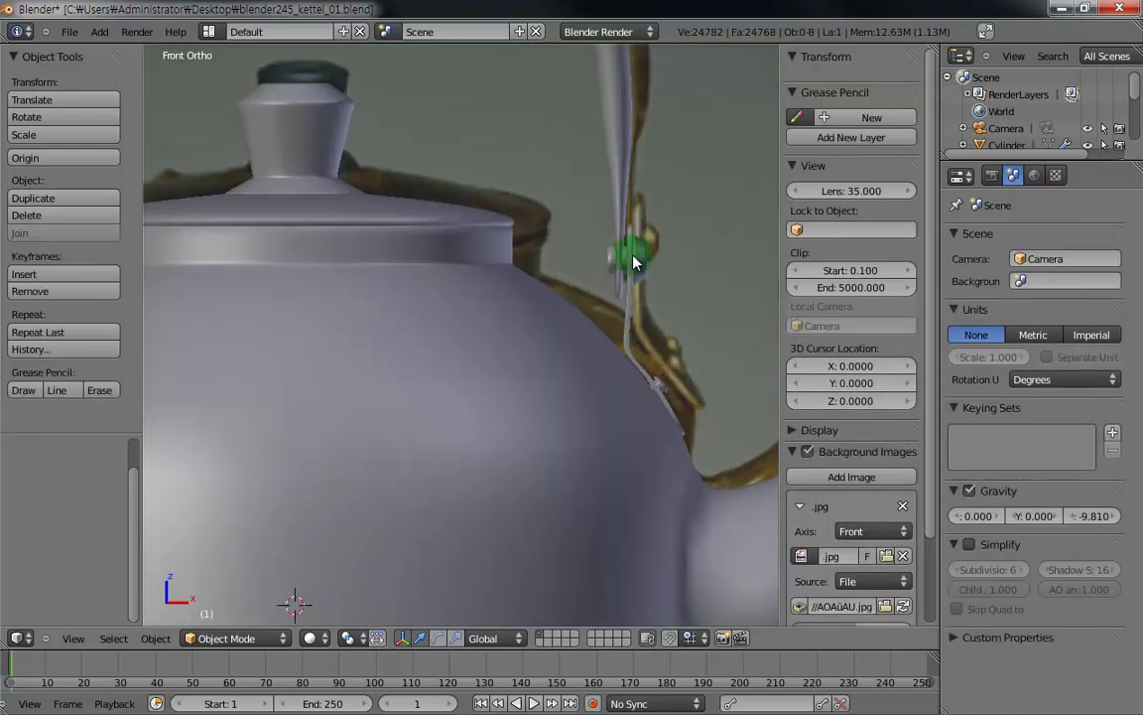
{"action": "right_click", "coordinate": [635, 256]}
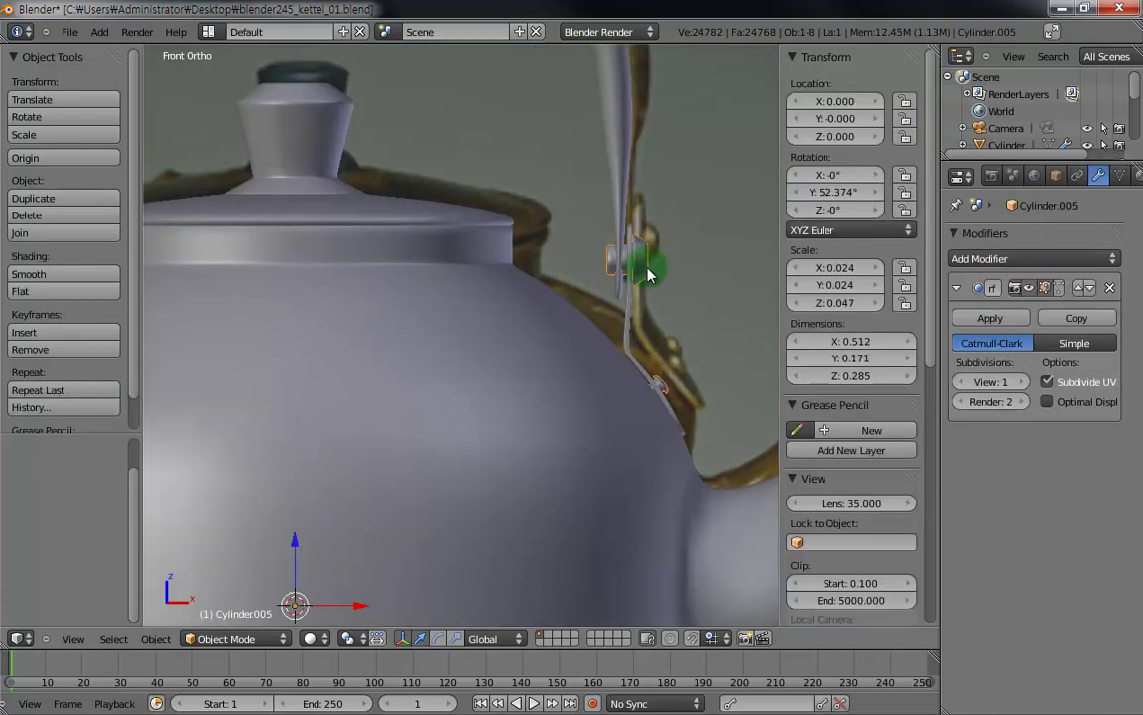
Try applying rotation to Cylinder.005, then undo it.
{"action": "scroll", "coordinate": [647, 274], "scroll_direction": "down", "scroll_amount": 3}
{"action": "scroll", "coordinate": [693, 321], "scroll_direction": "down", "scroll_amount": 1}
{"action": "scroll", "coordinate": [626, 312], "scroll_direction": "up", "scroll_amount": 1}
{"action": "scroll", "coordinate": [689, 281], "scroll_direction": "up", "scroll_amount": 1}
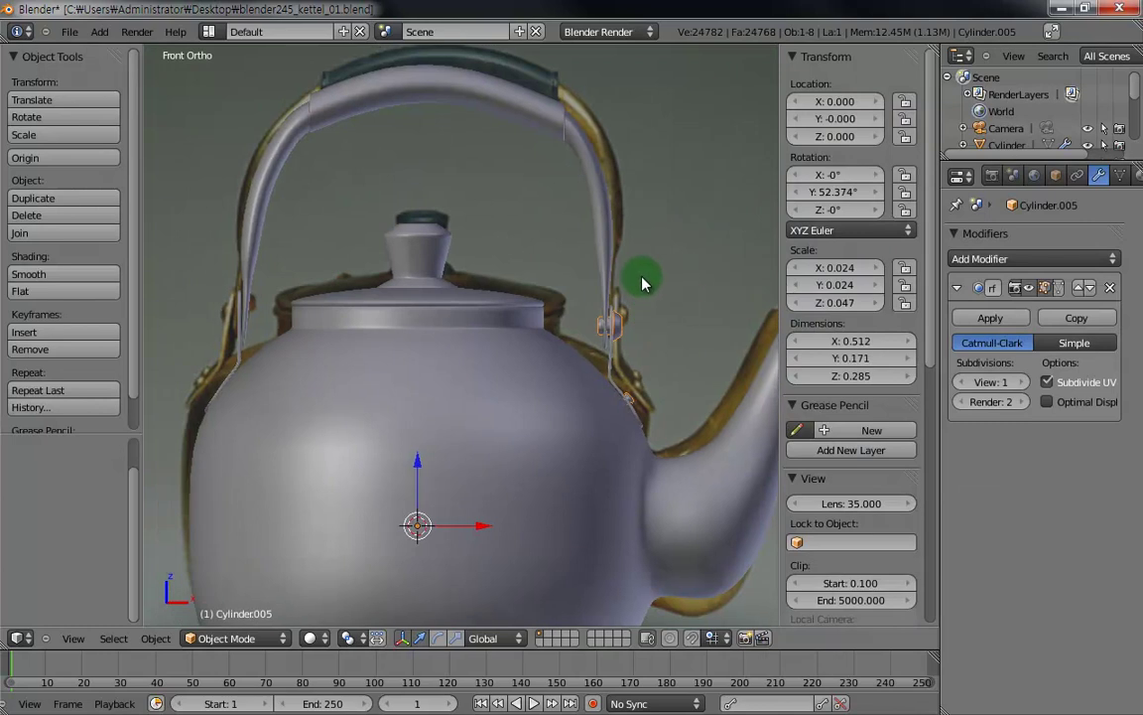
{"action": "key", "text": "ctrl+a"}
{"action": "left_click", "coordinate": [636, 277]}
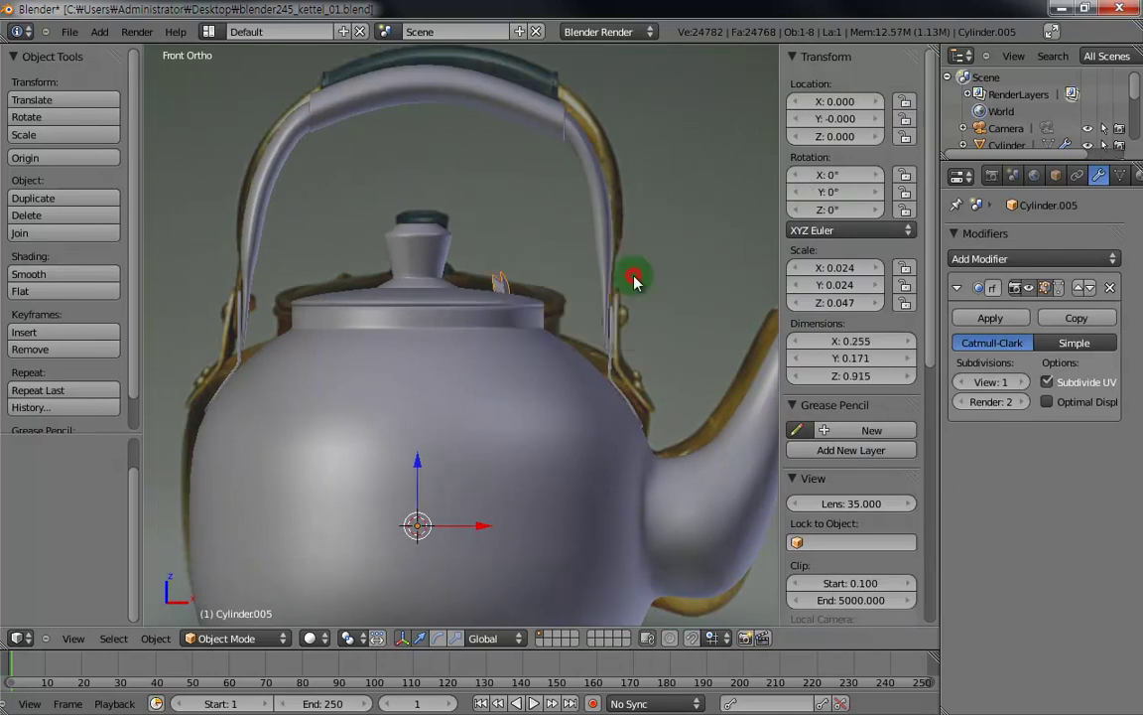
{"action": "key", "text": "ctrl+z"}
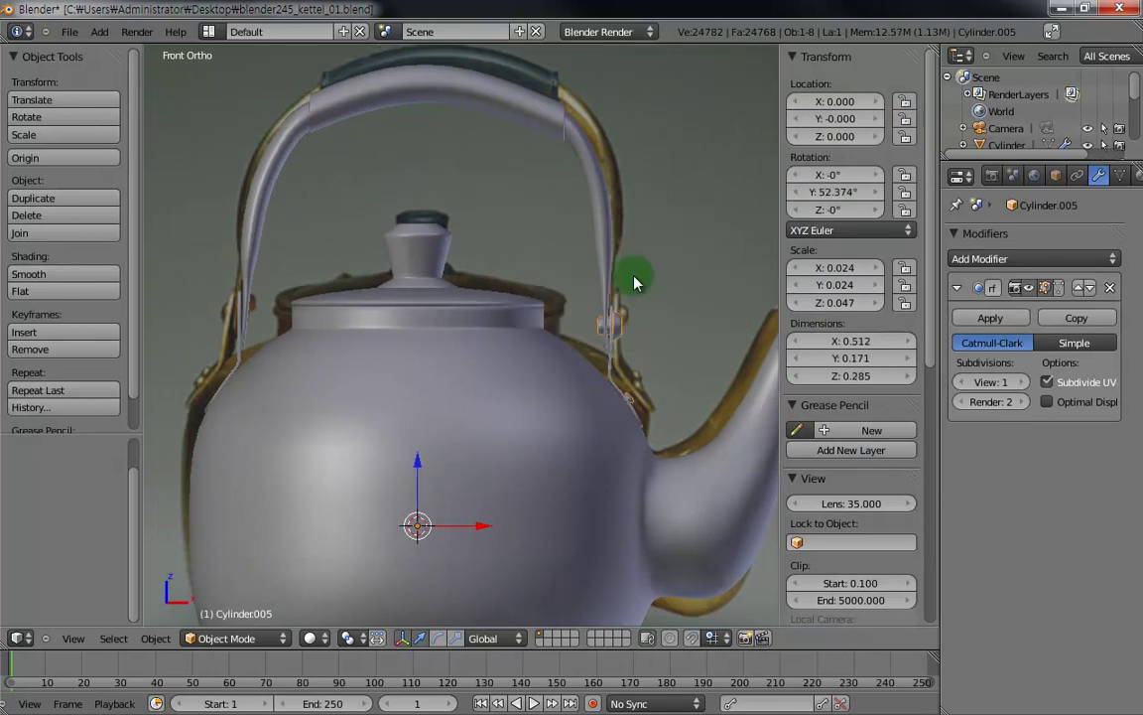
Apply scale, rotation and location to Cylinder.005, leaving scale 1.000 and rotation 0°.
{"action": "key", "text": "ctrl+a"}
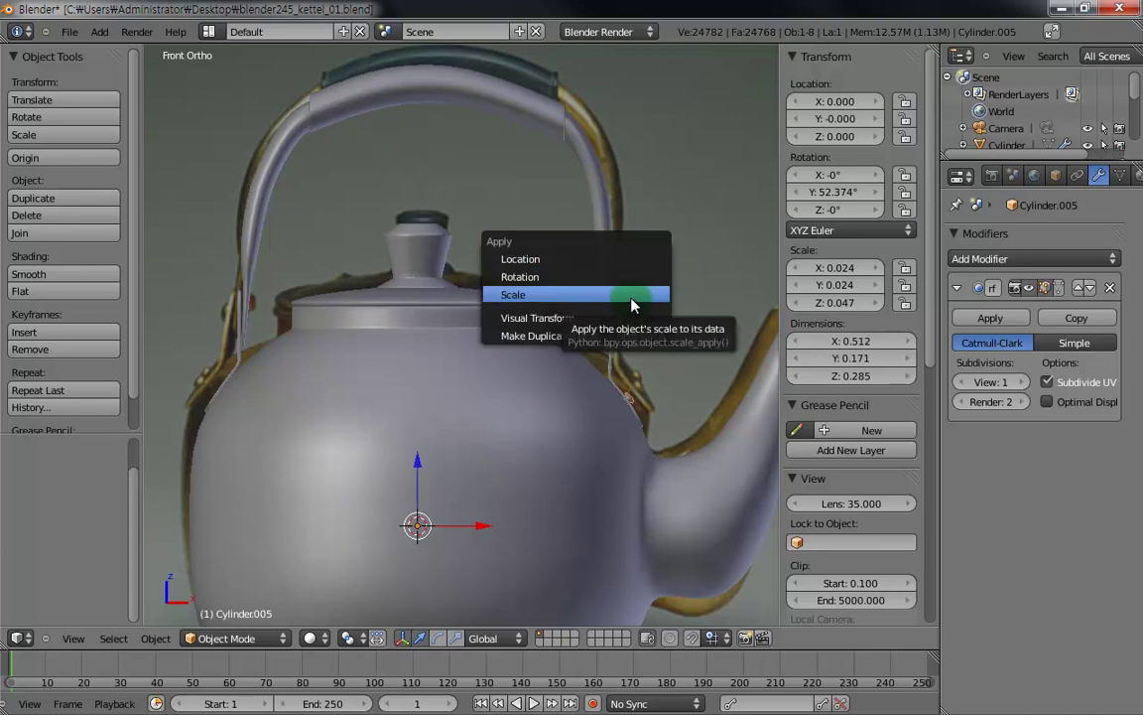
{"action": "left_click", "coordinate": [630, 298]}
{"action": "key", "text": "ctrl+a"}
{"action": "left_click", "coordinate": [620, 283]}
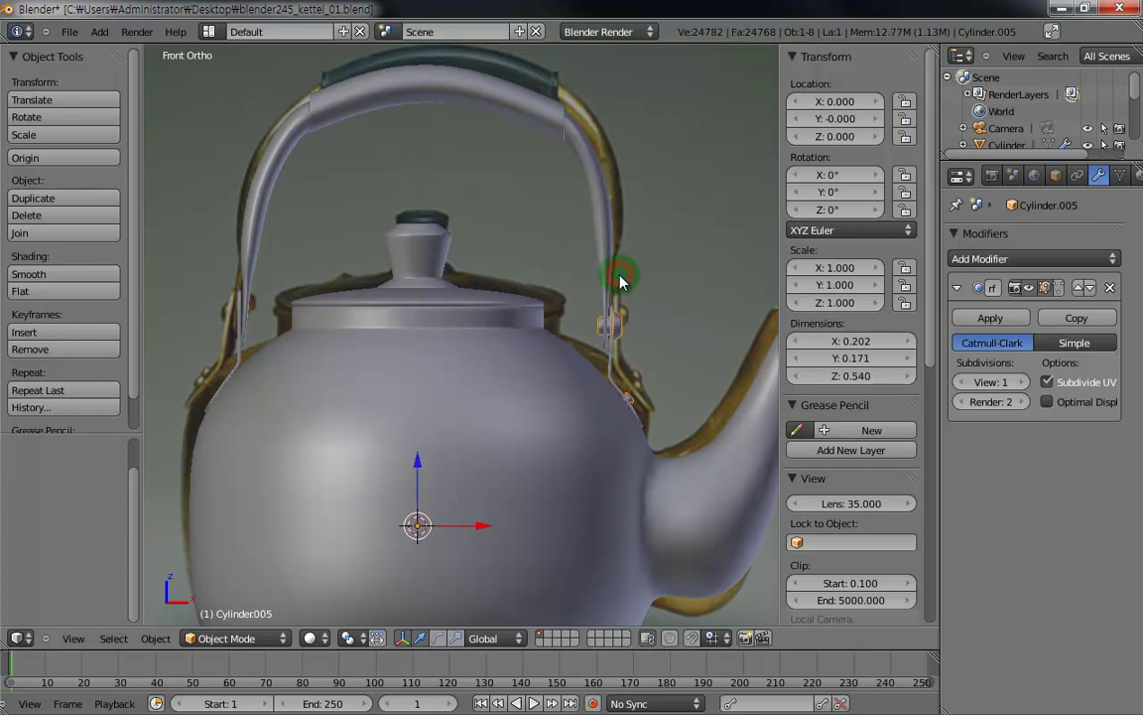
{"action": "key", "text": "ctrl+a"}
{"action": "left_click", "coordinate": [616, 260]}
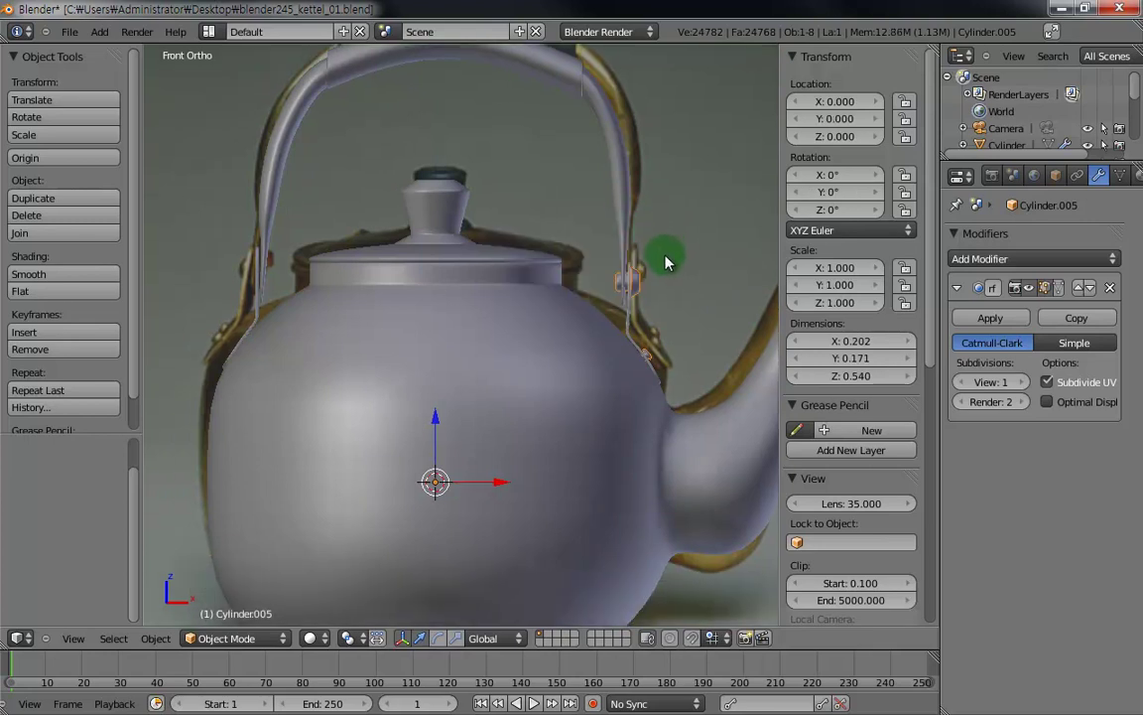
{"action": "scroll", "coordinate": [655, 288], "scroll_direction": "up", "scroll_amount": 3}
{"action": "scroll", "coordinate": [617, 286], "scroll_direction": "down", "scroll_amount": 1, "text": "ctrl"}
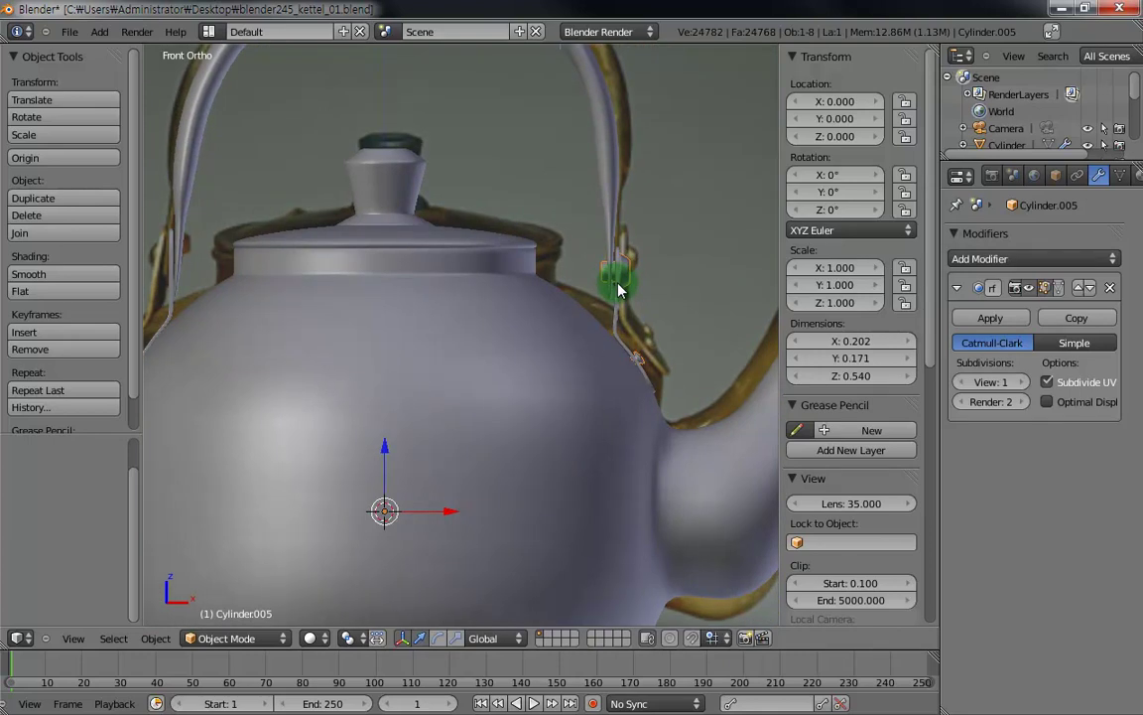
Duplicate the bolt in place and mirror the copy with X scale -1.
{"action": "key", "text": "shift+d"}
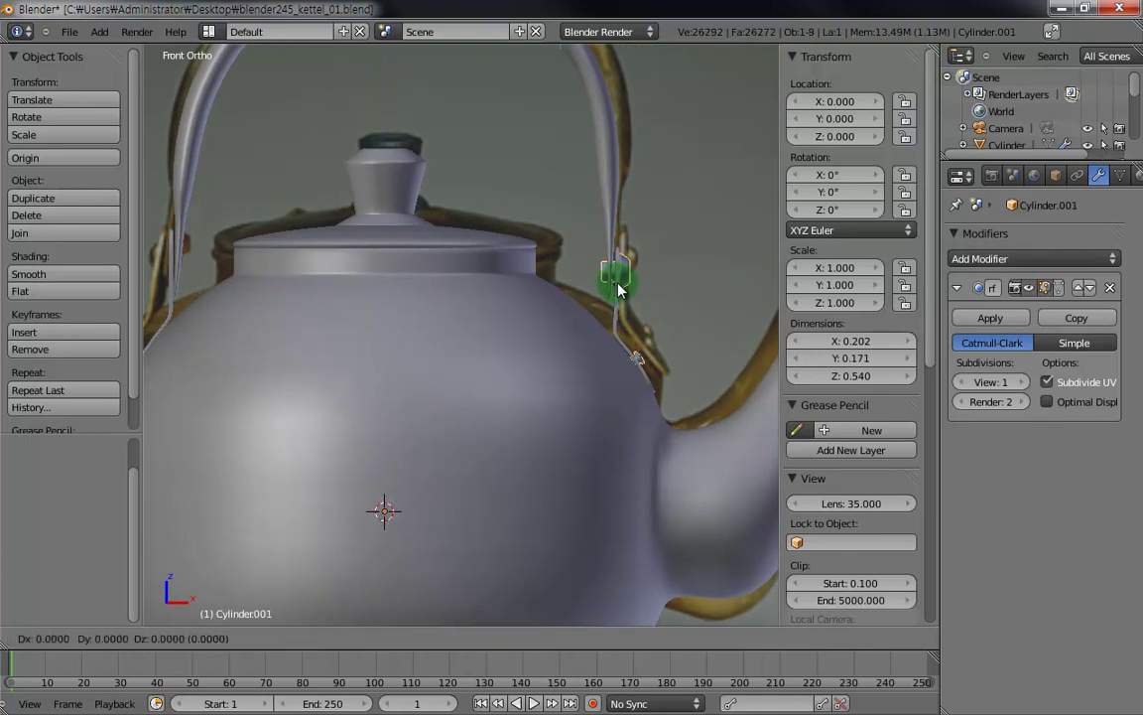
{"action": "right_click", "coordinate": [615, 285]}
{"action": "left_click", "coordinate": [835, 266]}
{"action": "left_click_drag", "start_coordinate": [836, 266], "coordinate": [844, 281]}
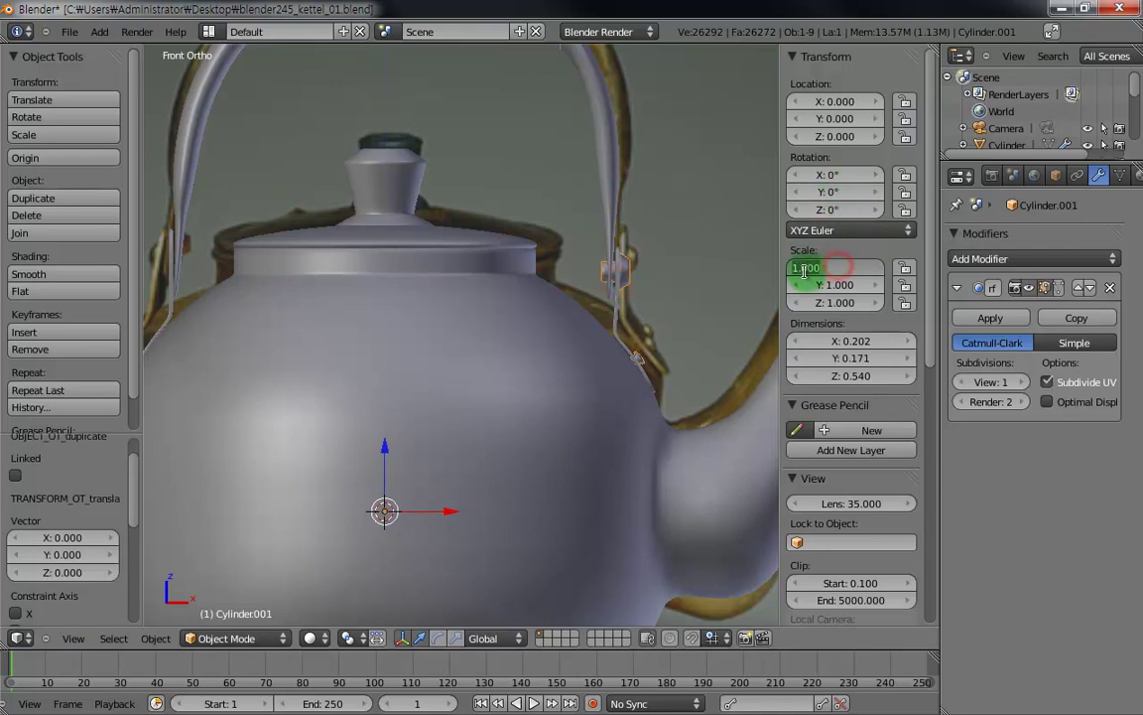
{"action": "type", "text": "-1"}
{"action": "key", "text": "Return"}
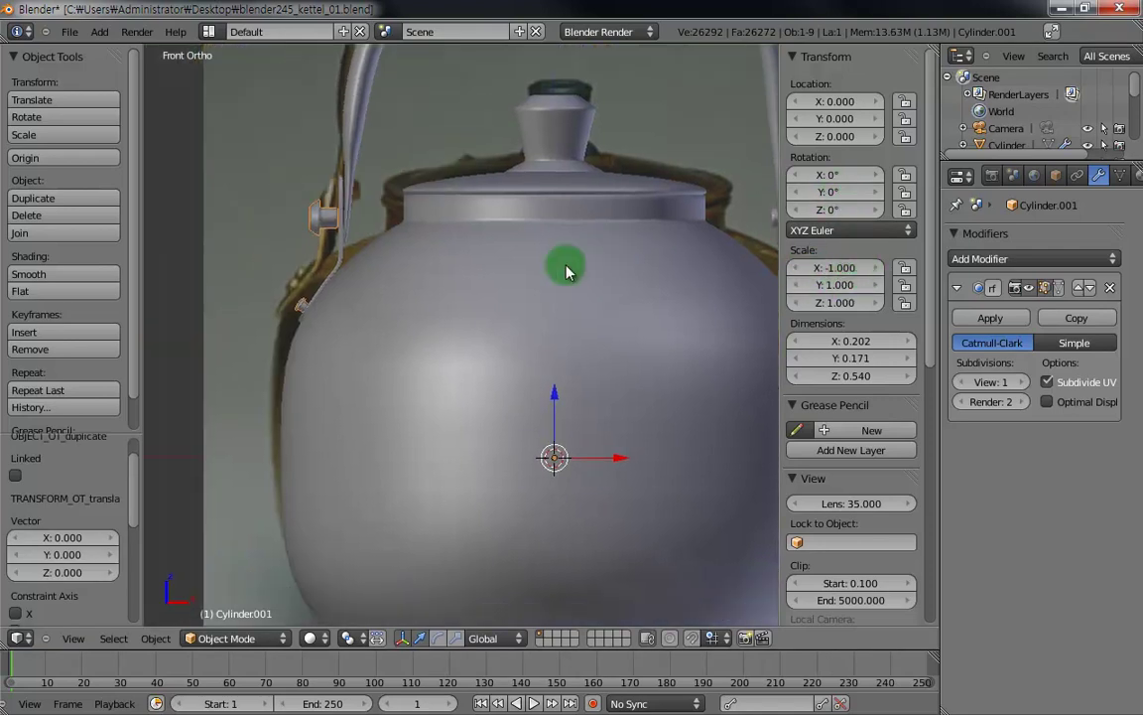
Nudge the mirrored bolt along X onto the handle's other mount.
{"action": "middle_click_drag", "start_coordinate": [702, 173], "coordinate": [562, 263], "text": "shift"}
{"action": "left_click_drag", "start_coordinate": [559, 440], "coordinate": [626, 457]}
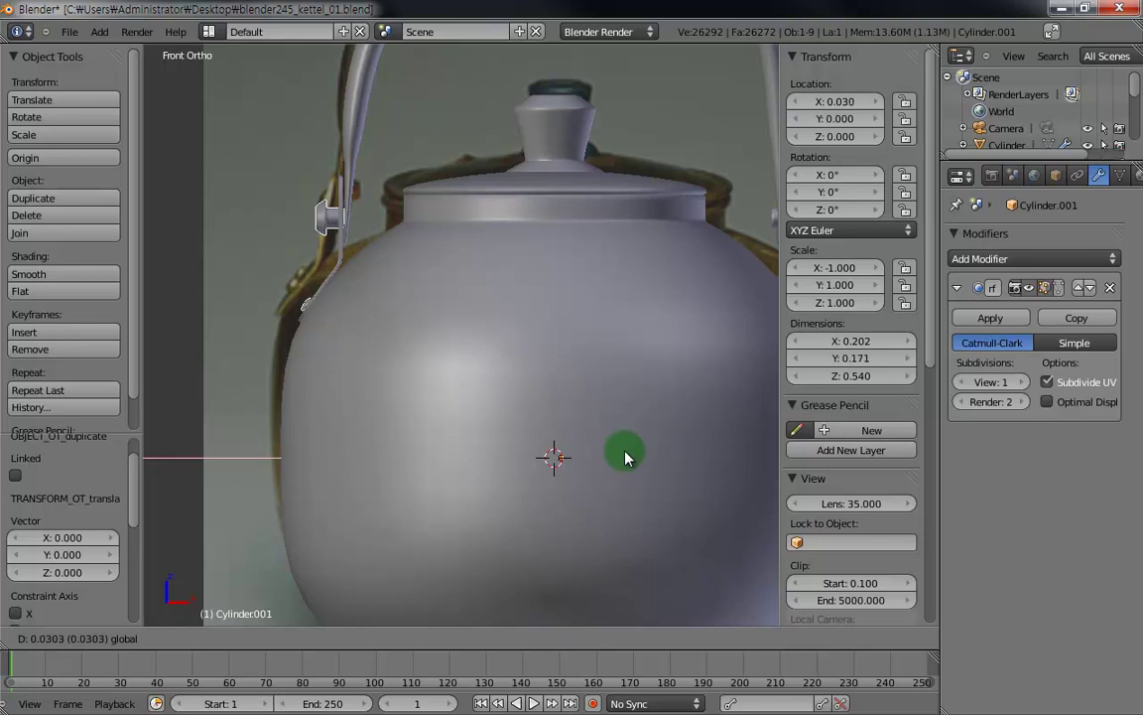
{"action": "left_click", "coordinate": [625, 458]}
Separate the mirrored bolt's mesh into its loose parts.
{"action": "middle_click_drag", "start_coordinate": [414, 326], "coordinate": [434, 331], "text": "shift"}
{"action": "key", "text": "Tab"}
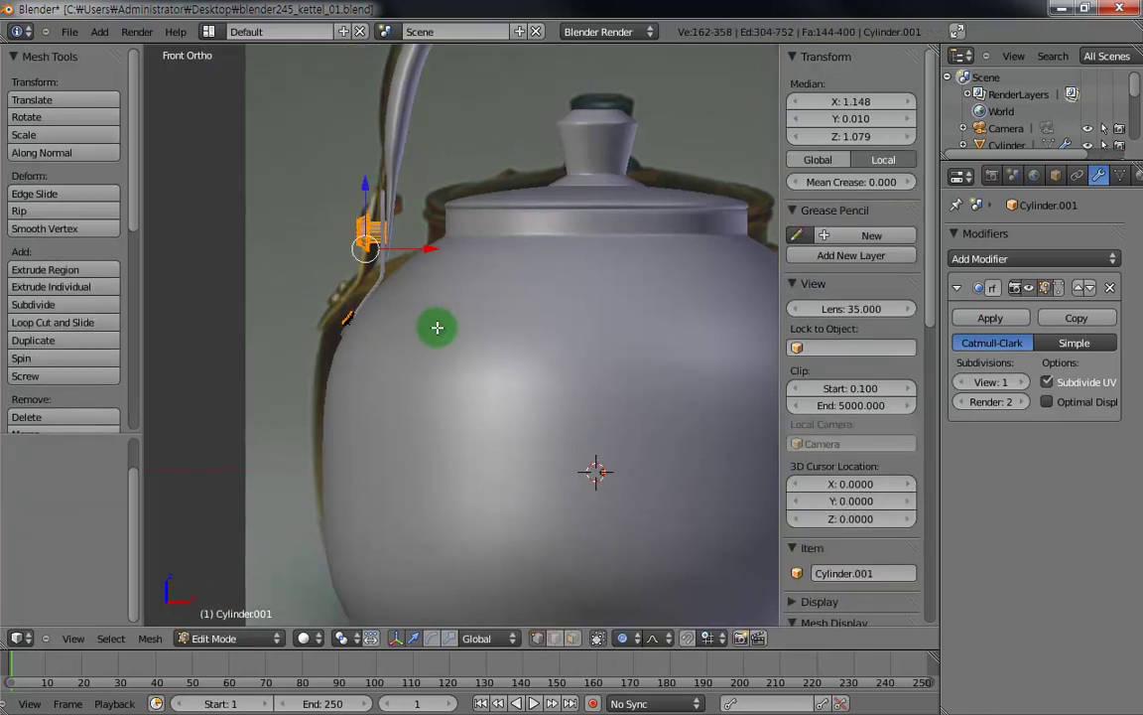
{"action": "key", "text": "p"}
{"action": "left_click", "coordinate": [437, 326]}
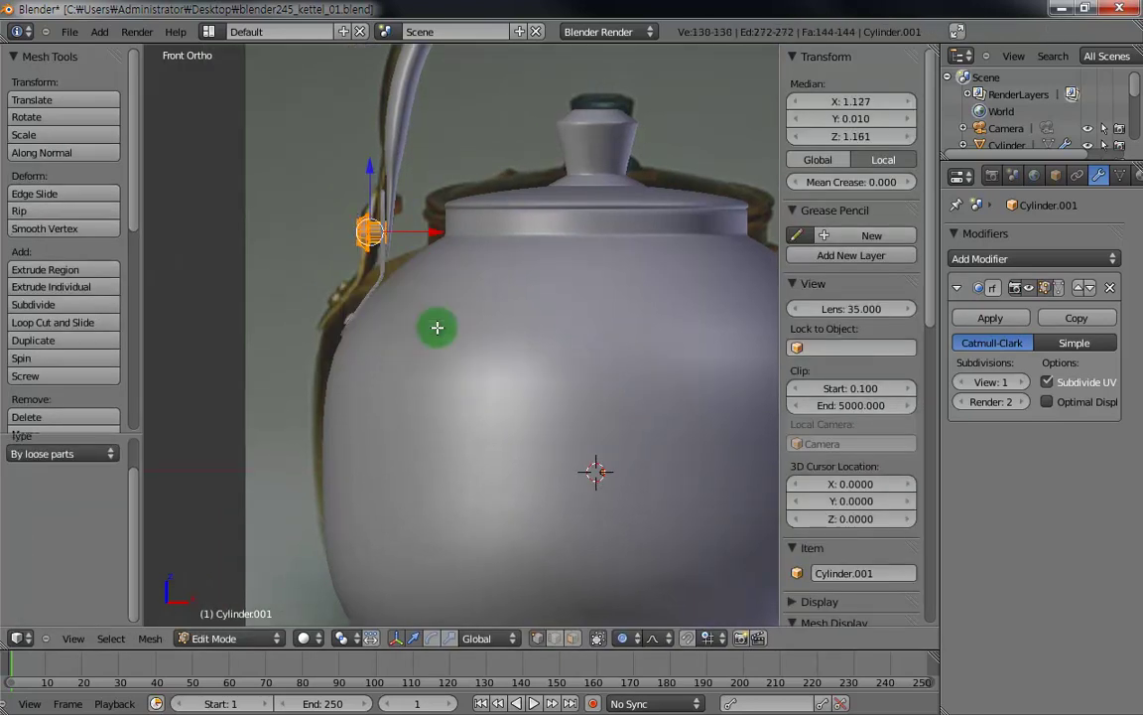
{"action": "middle_click_drag", "start_coordinate": [540, 293], "coordinate": [439, 281], "text": "ctrl"}
{"action": "key", "text": "Tab"}
Select the separated handle pivot piece and set its origin to its geometry.
{"action": "right_click", "coordinate": [273, 120]}
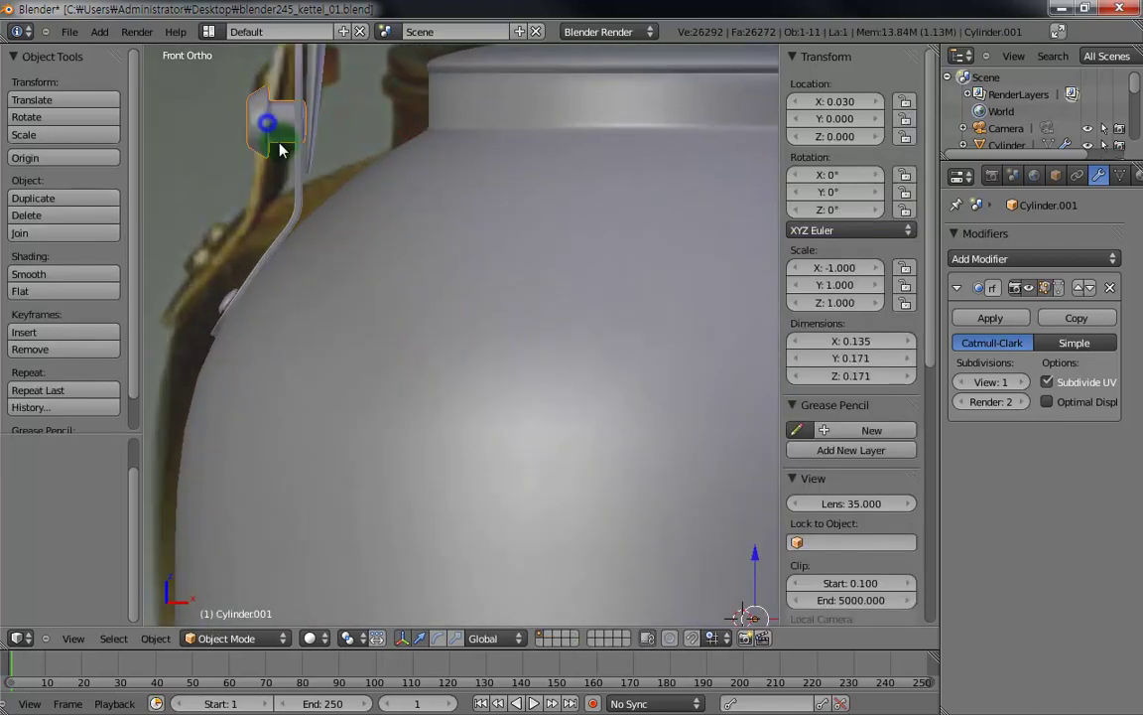
{"action": "mouse_move", "coordinate": [281, 136]}
{"action": "middle_mouse_down", "text": "ctrl"}
{"action": "mouse_move", "coordinate": [434, 331]}
{"action": "mouse_move", "coordinate": [377, 260]}
{"action": "middle_mouse_up", "text": "ctrl"}
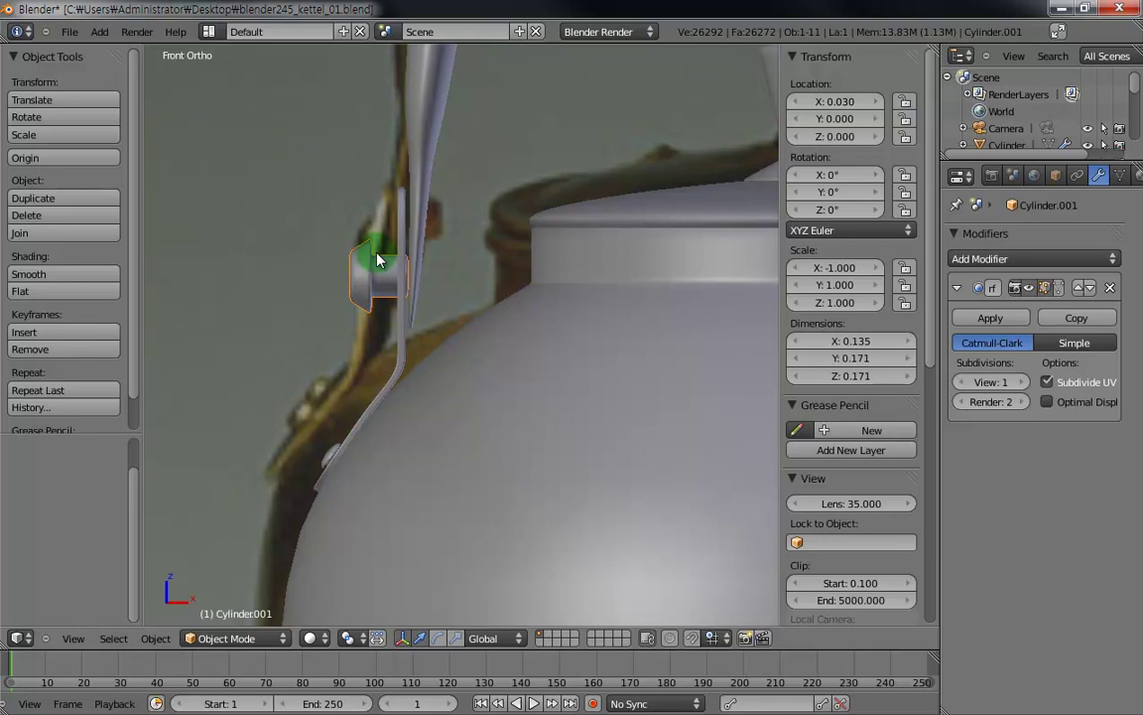
{"action": "key", "text": "shift+ctrl+alt+c"}
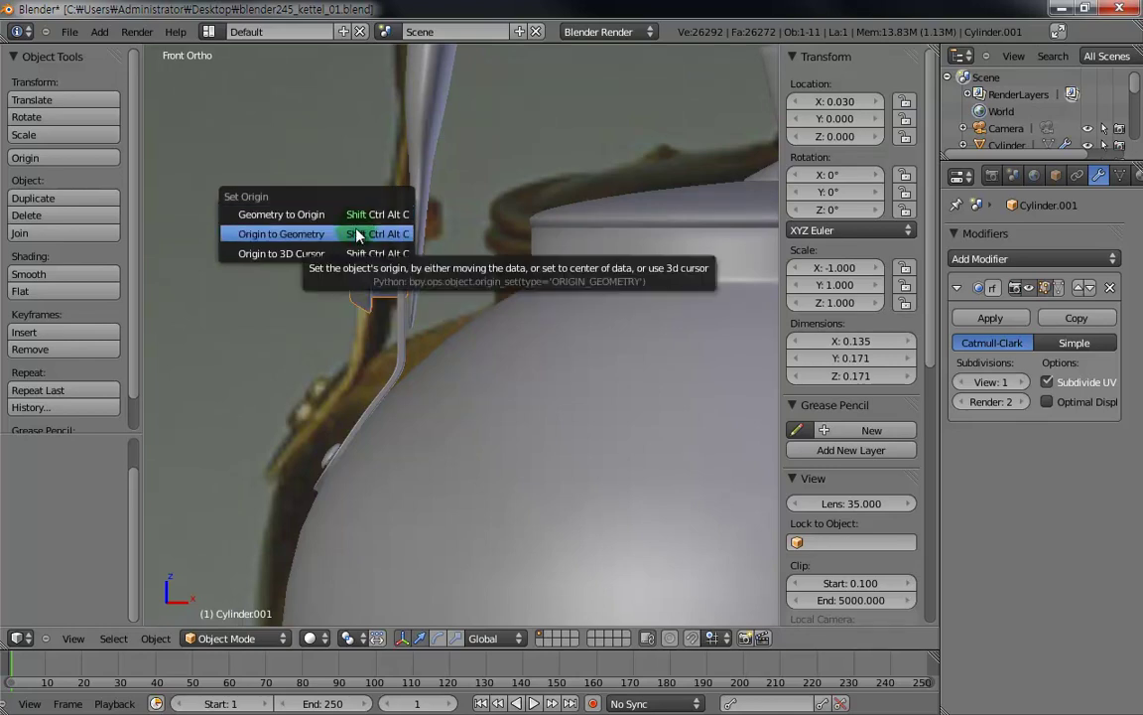
{"action": "left_click", "coordinate": [359, 234]}
Slide the pivot cylinder right onto the handle bracket at X 0.085.
{"action": "key", "text": "ctrl+a"}
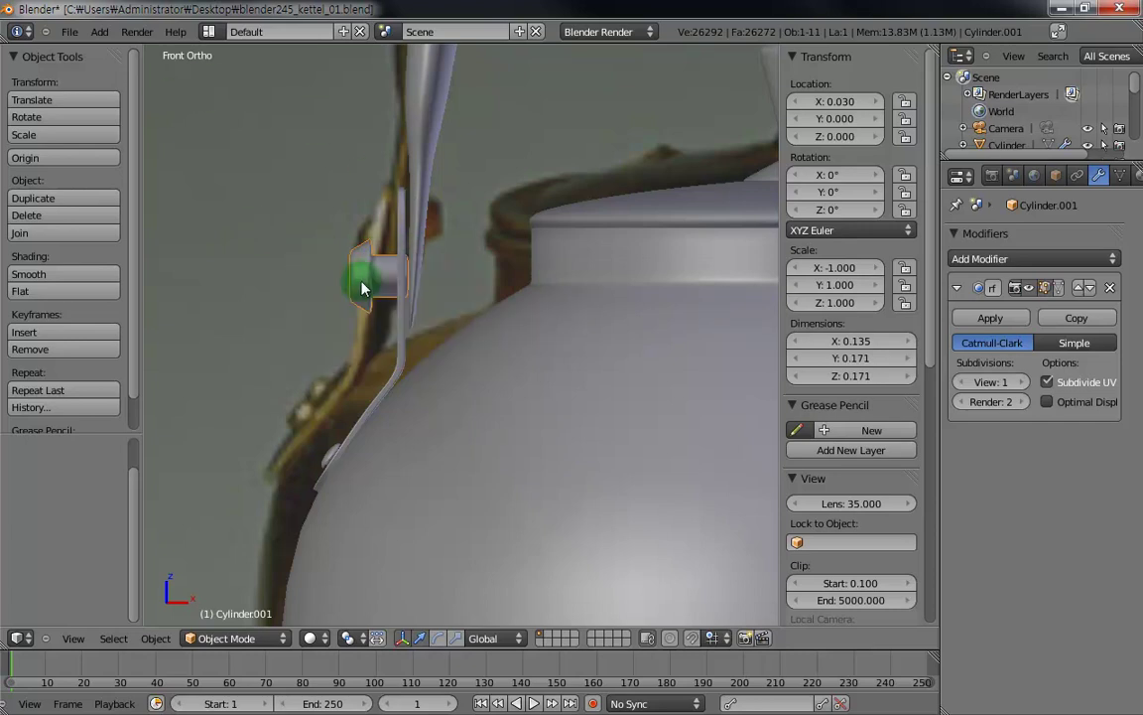
{"action": "scroll", "coordinate": [397, 318], "scroll_direction": "up", "scroll_amount": 1}
{"action": "scroll", "coordinate": [427, 352], "scroll_direction": "up", "scroll_amount": 1}
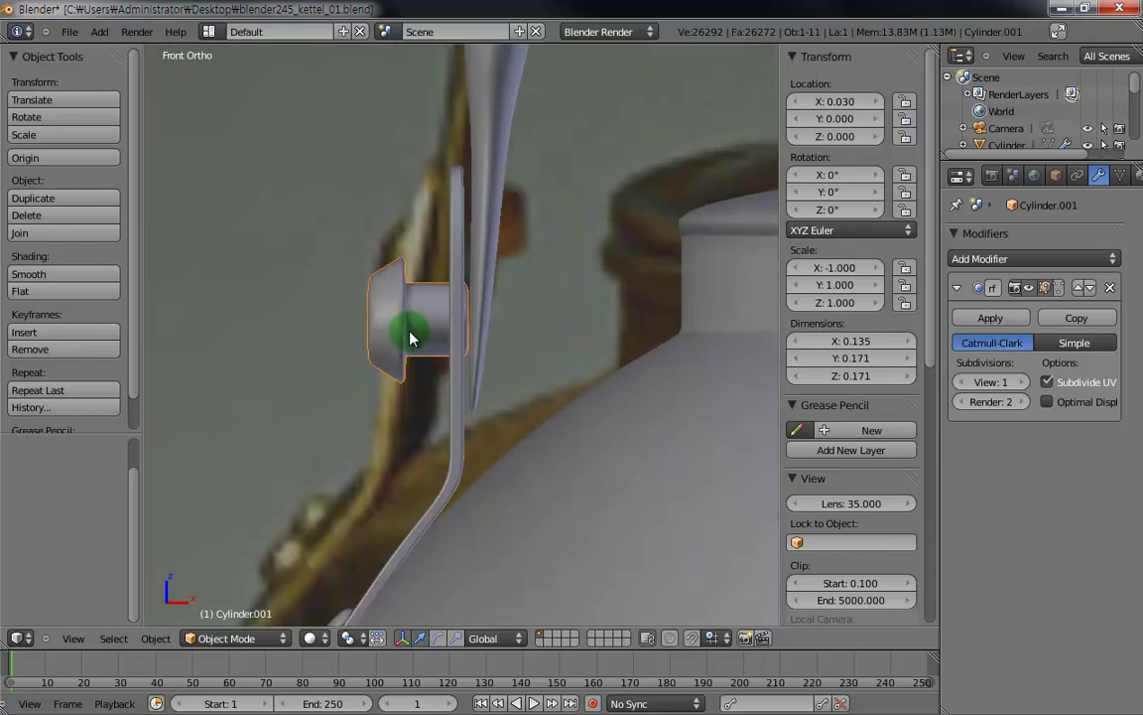
{"action": "left_click_drag", "start_coordinate": [412, 339], "coordinate": [452, 355]}
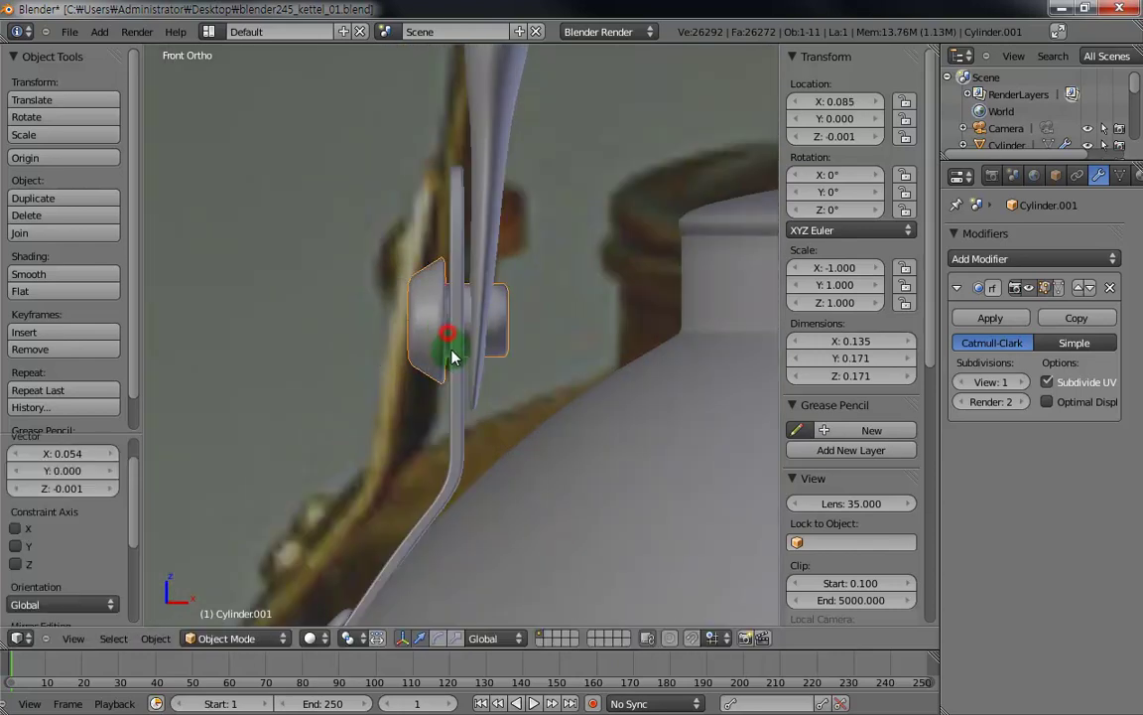
{"action": "scroll", "coordinate": [451, 355], "scroll_direction": "down", "scroll_amount": 5}
{"action": "mouse_move", "coordinate": [510, 378]}
{"action": "middle_mouse_down"}
{"action": "mouse_move", "coordinate": [505, 406]}
{"action": "mouse_move", "coordinate": [556, 450]}
{"action": "middle_mouse_up"}
{"action": "key", "text": "Tab"}
{"action": "key", "text": "Tab"}
Inspect the handle mount by selecting the bracket plates Plane.001, Plane and Cylinder.005 in turn.
{"action": "right_click", "coordinate": [557, 432]}
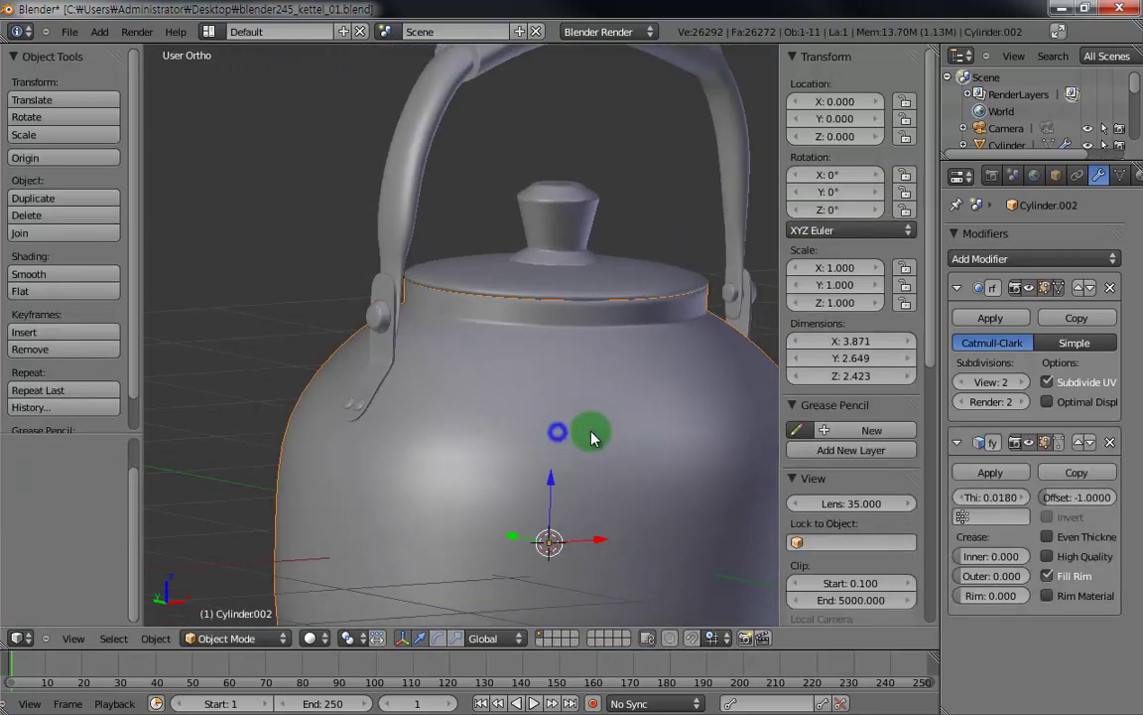
{"action": "scroll", "coordinate": [592, 439], "scroll_direction": "down", "scroll_amount": 4}
{"action": "mouse_move", "coordinate": [501, 408]}
{"action": "middle_mouse_down"}
{"action": "mouse_move", "coordinate": [352, 398]}
{"action": "mouse_move", "coordinate": [460, 373]}
{"action": "mouse_move", "coordinate": [587, 313]}
{"action": "mouse_move", "coordinate": [544, 320]}
{"action": "middle_mouse_up"}
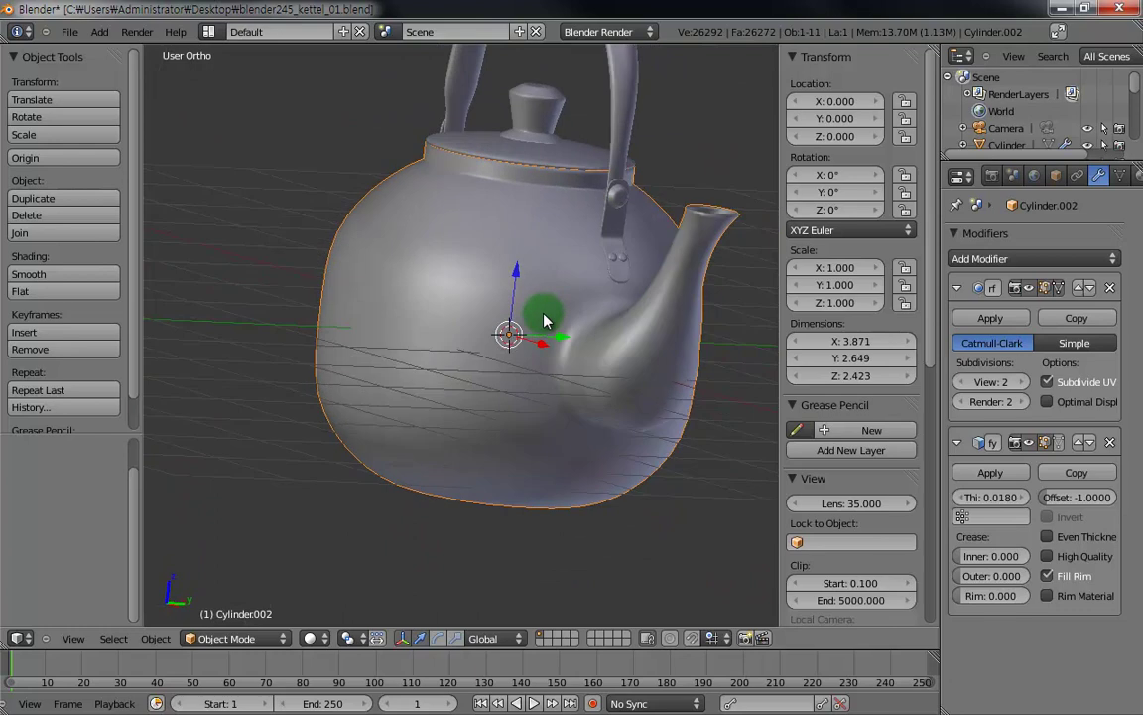
{"action": "mouse_move", "coordinate": [509, 401]}
{"action": "middle_mouse_down"}
{"action": "mouse_move", "coordinate": [528, 388]}
{"action": "mouse_move", "coordinate": [533, 318]}
{"action": "mouse_move", "coordinate": [559, 343]}
{"action": "mouse_move", "coordinate": [403, 235]}
{"action": "mouse_move", "coordinate": [339, 253]}
{"action": "middle_mouse_up"}
{"action": "right_click", "coordinate": [338, 253]}
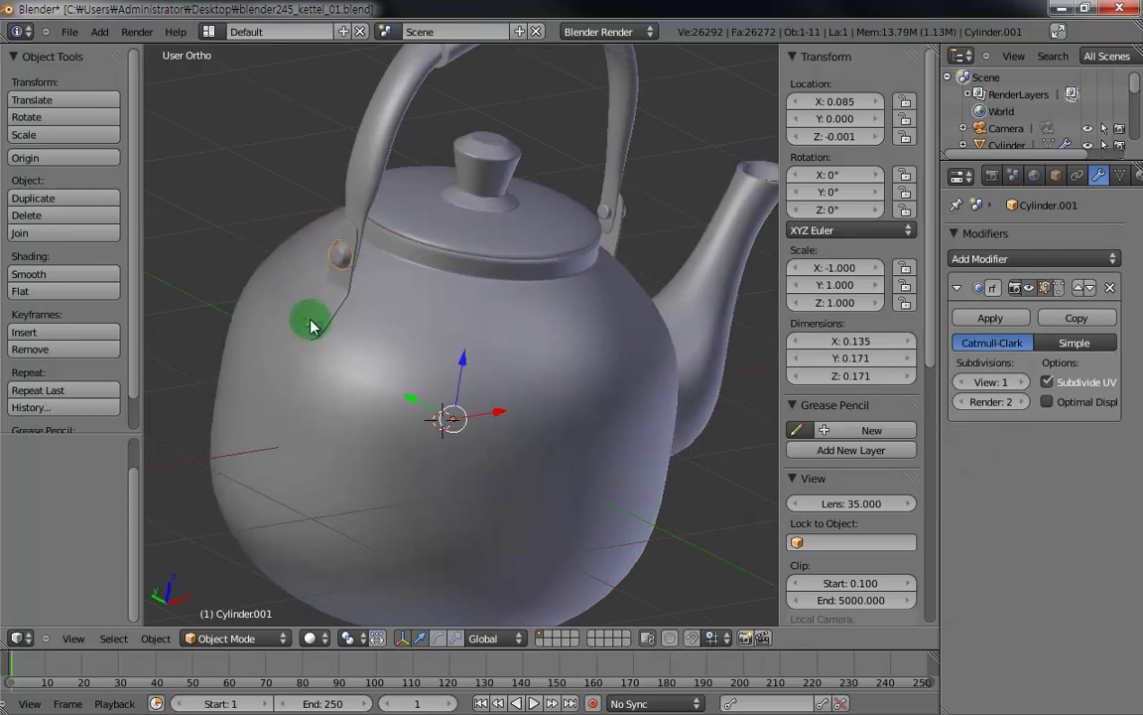
{"action": "right_click", "coordinate": [309, 328]}
{"action": "right_click", "coordinate": [334, 250]}
{"action": "right_click", "coordinate": [335, 289]}
{"action": "mouse_move", "coordinate": [580, 326]}
{"action": "middle_mouse_down"}
{"action": "mouse_move", "coordinate": [613, 294]}
{"action": "mouse_move", "coordinate": [518, 347]}
{"action": "mouse_move", "coordinate": [575, 288]}
{"action": "middle_mouse_up"}
{"action": "right_click", "coordinate": [597, 287]}
{"action": "right_click", "coordinate": [625, 332]}
{"action": "right_click", "coordinate": [626, 325]}
{"action": "right_click", "coordinate": [630, 325]}
Select the kettle body and handle, then switch to Front Ortho with the reference photo.
{"action": "mouse_move", "coordinate": [581, 237]}
{"action": "middle_mouse_down"}
{"action": "mouse_move", "coordinate": [673, 230]}
{"action": "mouse_move", "coordinate": [441, 366]}
{"action": "middle_mouse_up"}
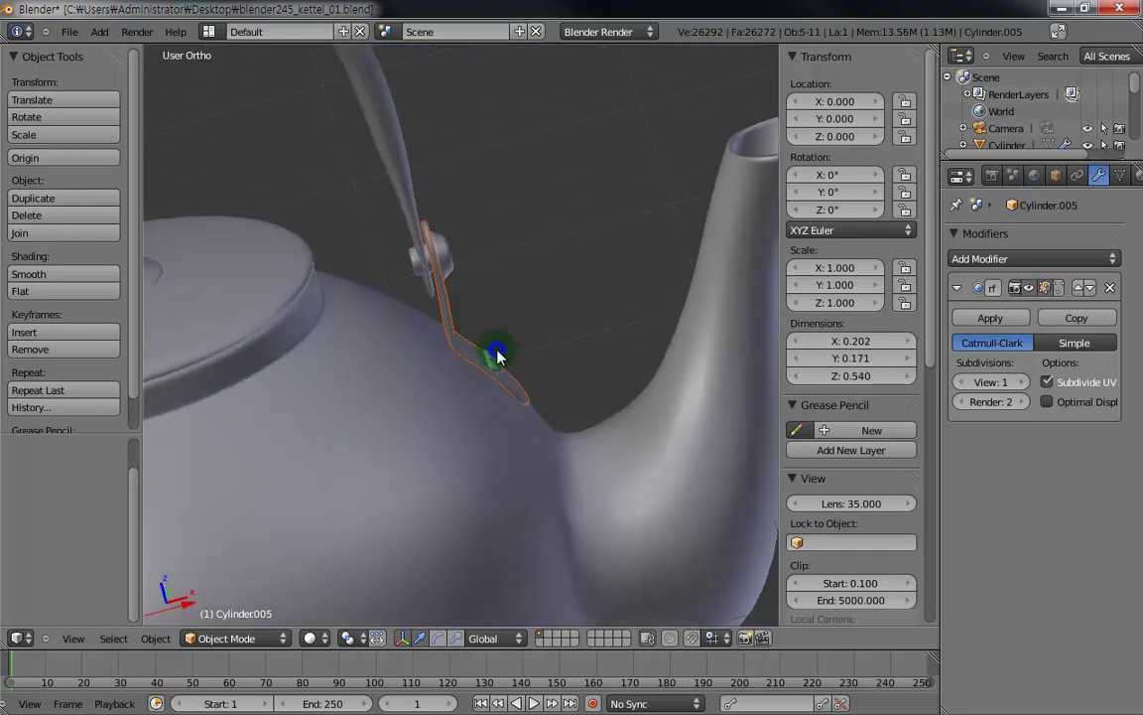
{"action": "scroll", "coordinate": [496, 355], "scroll_direction": "down", "scroll_amount": 4}
{"action": "right_click", "coordinate": [293, 327]}
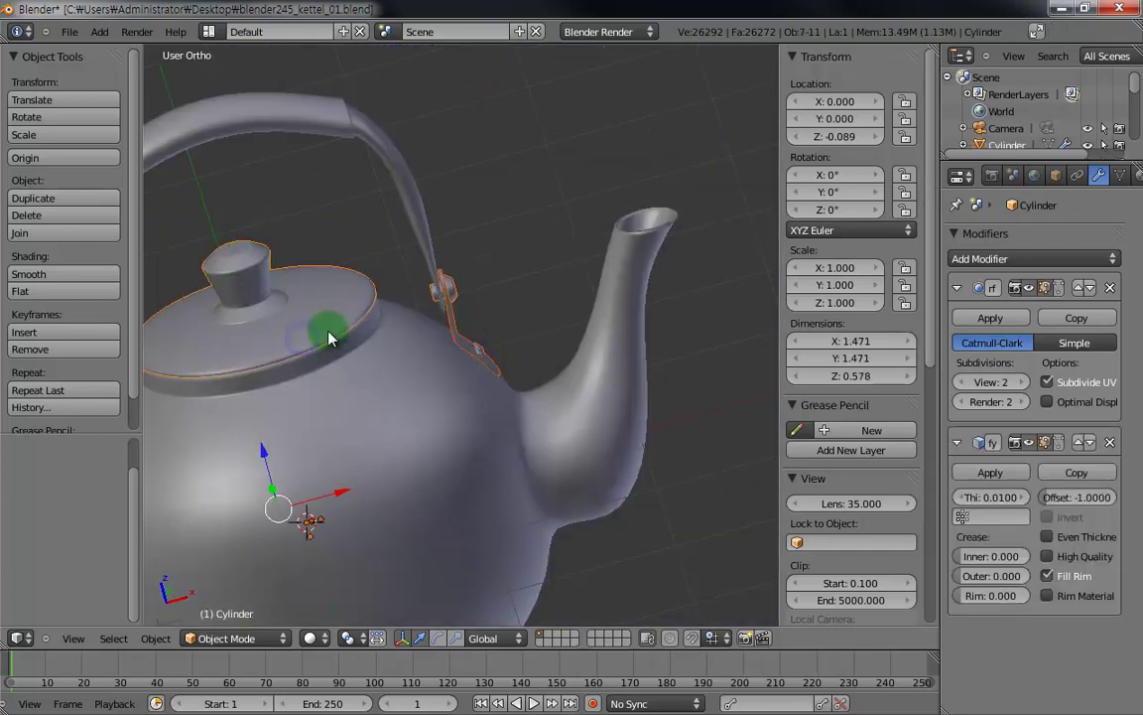
{"action": "right_click", "coordinate": [286, 128]}
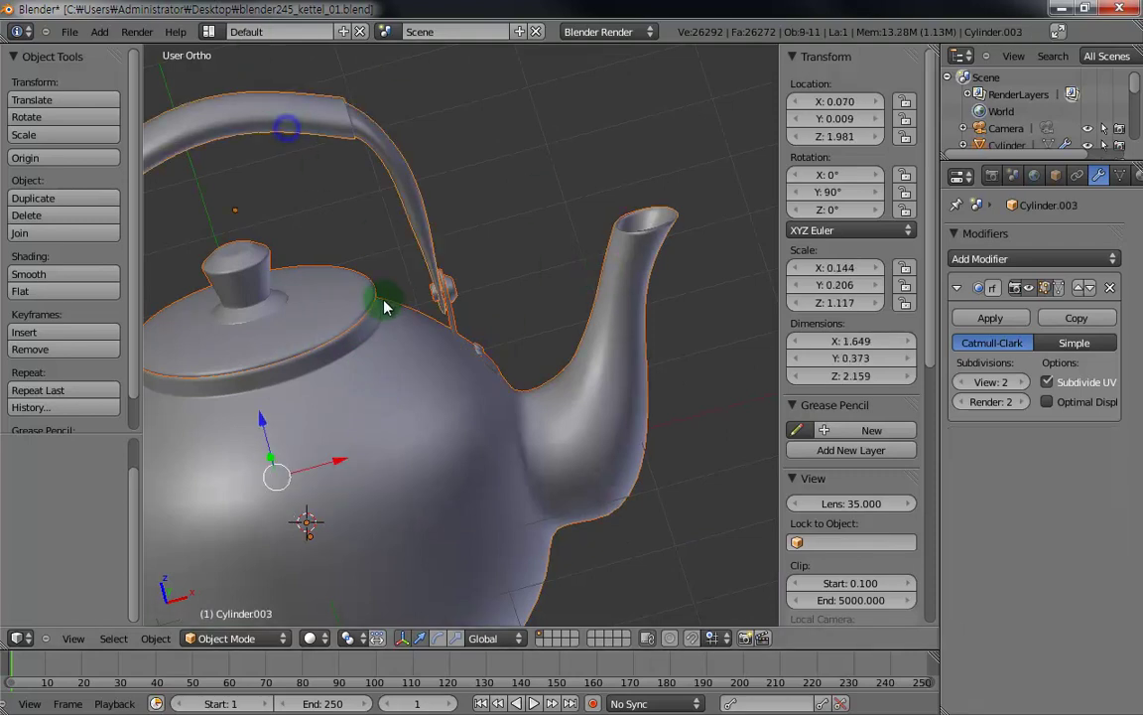
{"action": "middle_click_drag", "start_coordinate": [382, 301], "coordinate": [444, 295]}
{"action": "key", "text": "KP_1"}
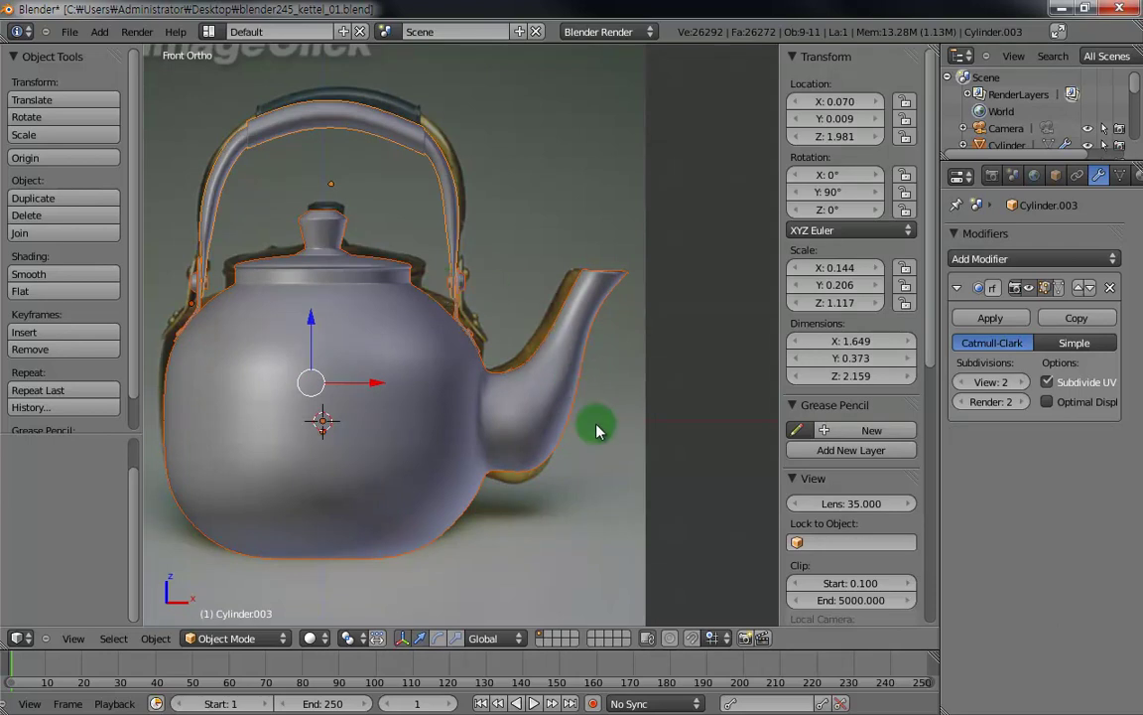
In front view, start moving the kettle straight up along Z, undoing a first manipulator try.
{"action": "mouse_move", "coordinate": [573, 410]}
{"action": "middle_mouse_down"}
{"action": "mouse_move", "coordinate": [429, 439]}
{"action": "mouse_move", "coordinate": [485, 460]}
{"action": "mouse_move", "coordinate": [549, 434]}
{"action": "middle_mouse_up"}
{"action": "scroll", "coordinate": [485, 460], "scroll_direction": "up", "scroll_amount": 3}
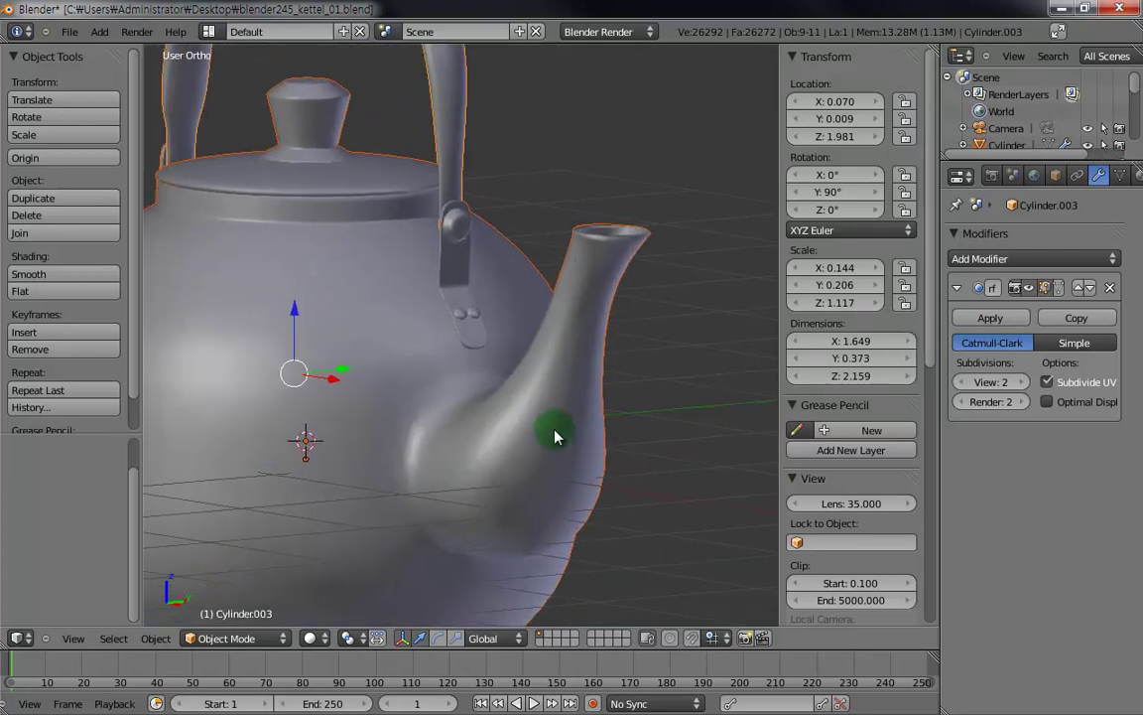
{"action": "scroll", "coordinate": [553, 441], "scroll_direction": "down", "scroll_amount": 4}
{"action": "key", "text": "KP_1"}
{"action": "middle_click_drag", "start_coordinate": [447, 357], "coordinate": [472, 370], "text": "shift"}
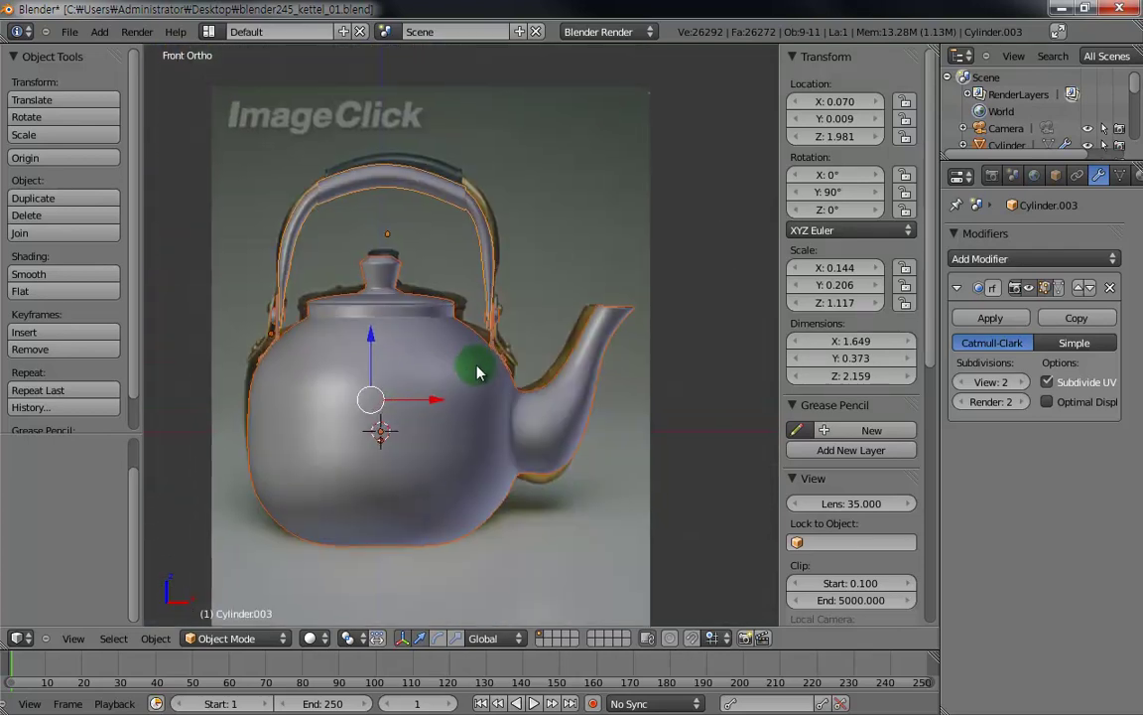
{"action": "left_click_drag", "start_coordinate": [376, 330], "coordinate": [377, 239]}
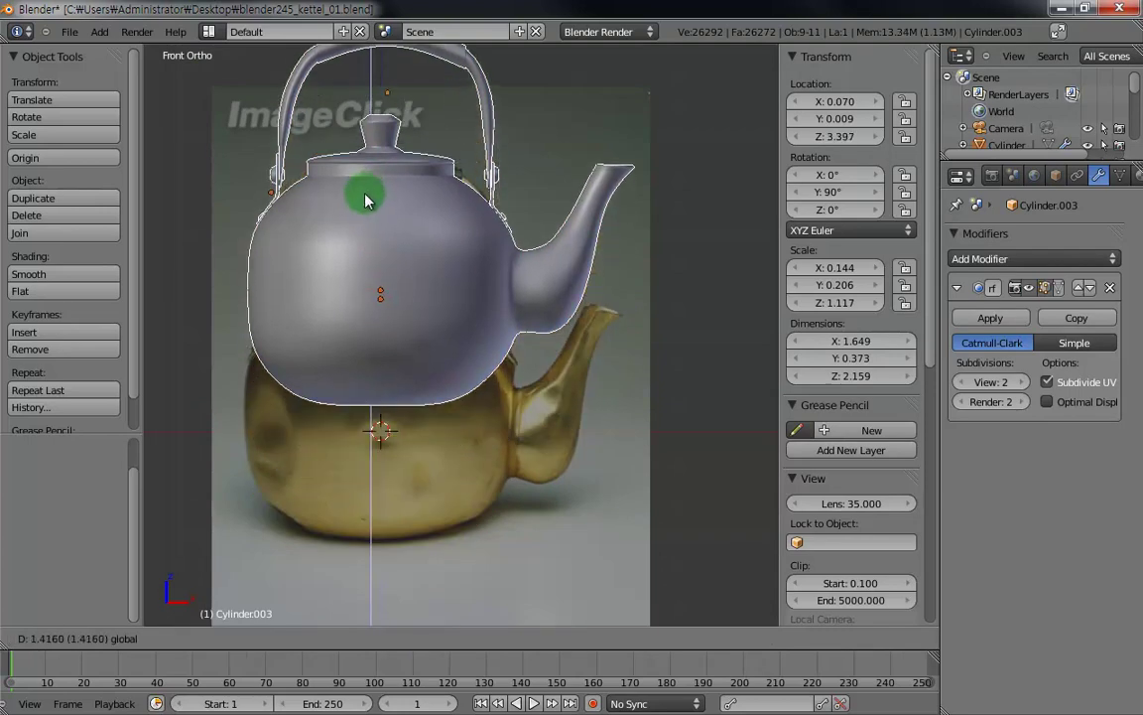
{"action": "scroll", "coordinate": [397, 268], "scroll_direction": "down", "scroll_amount": 2}
{"action": "key", "text": "ctrl+z"}
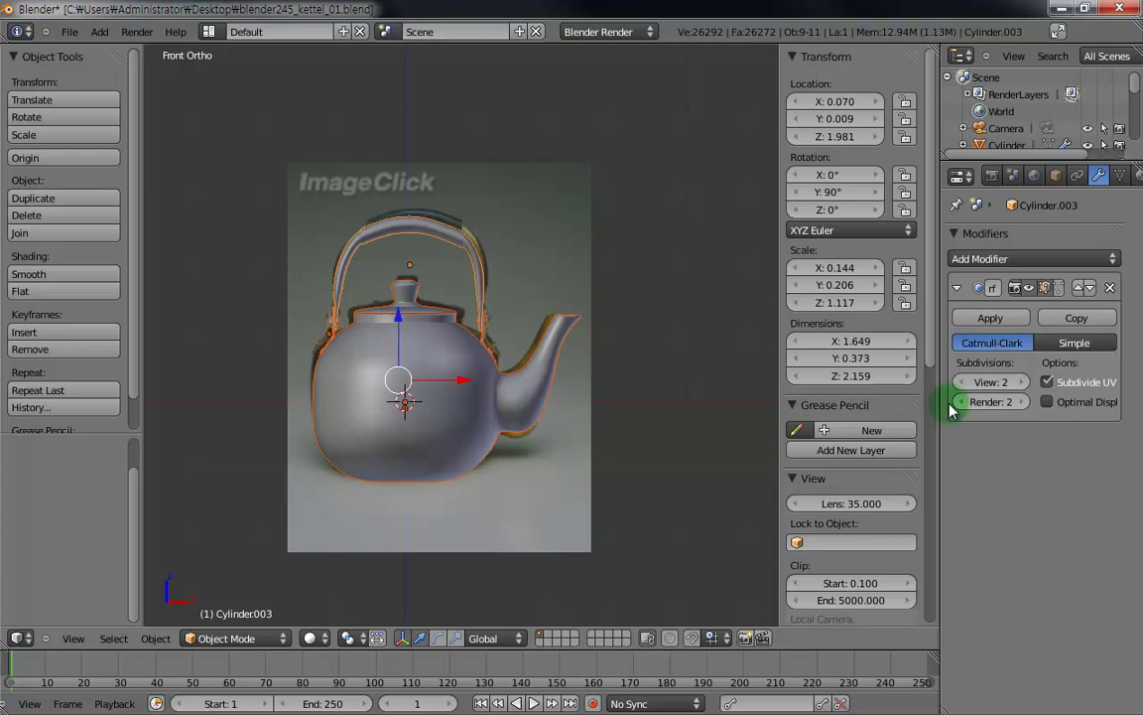
{"action": "key", "text": "g"}
{"action": "key", "text": "z"}
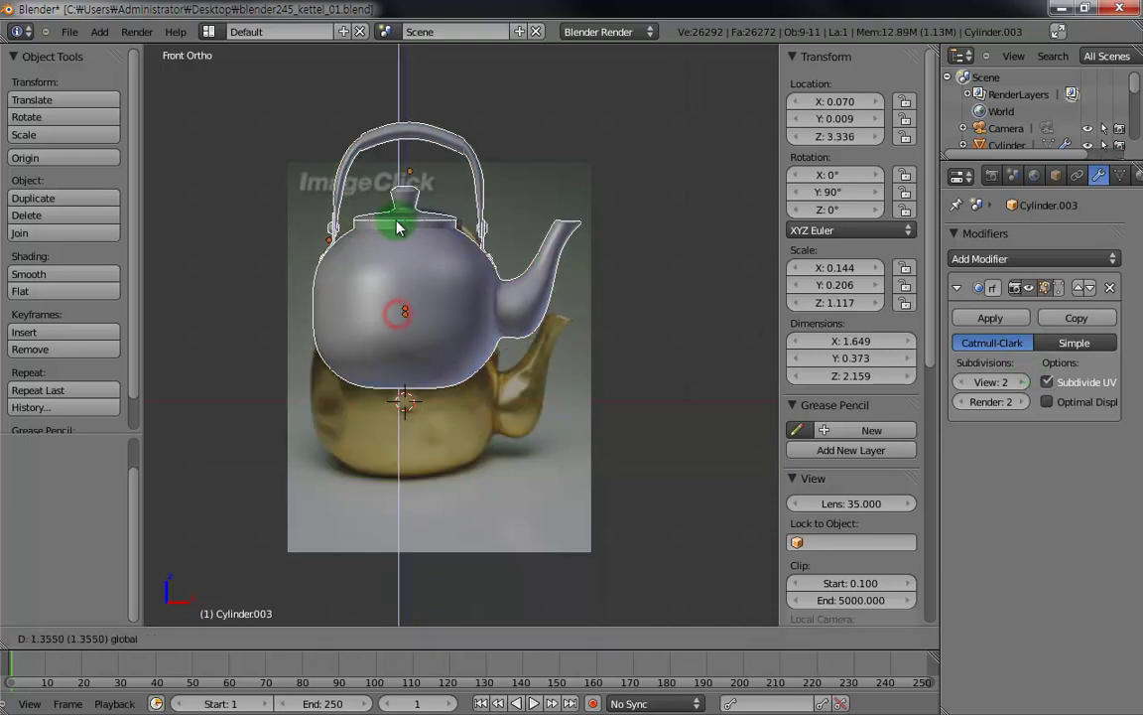
Confirm the kettle lift, then offset the reference photo to X -3.900, Y 1.300.
{"action": "left_click", "coordinate": [400, 241]}
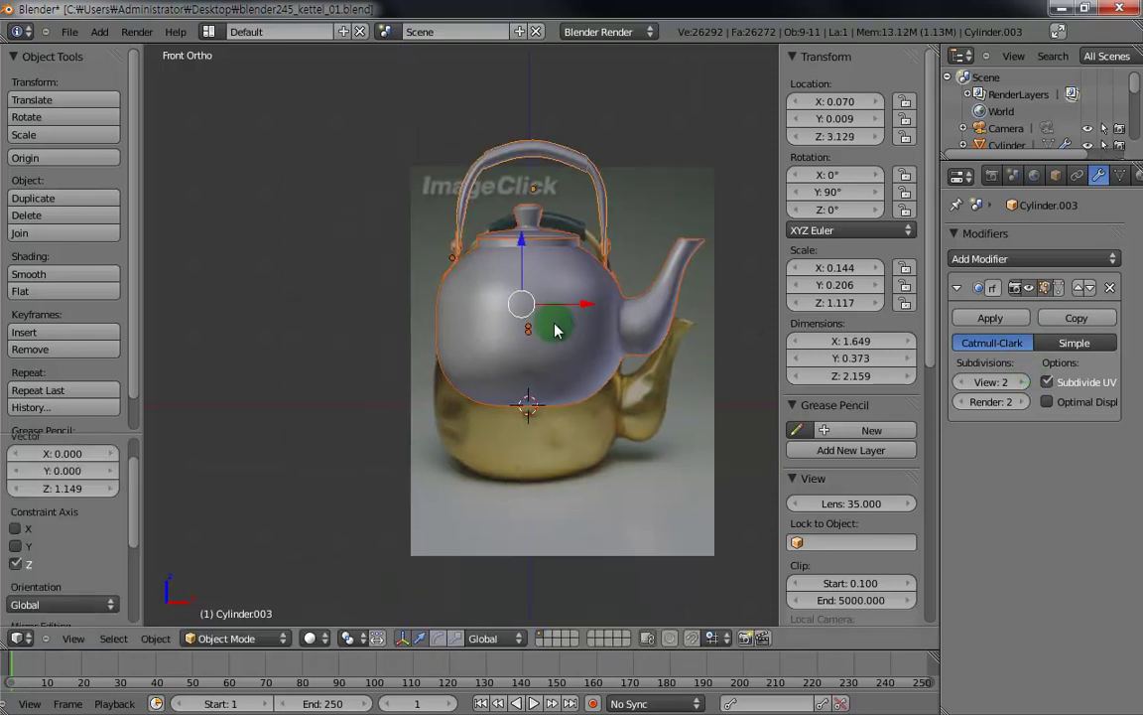
{"action": "left_click_drag", "start_coordinate": [933, 351], "coordinate": [931, 622]}
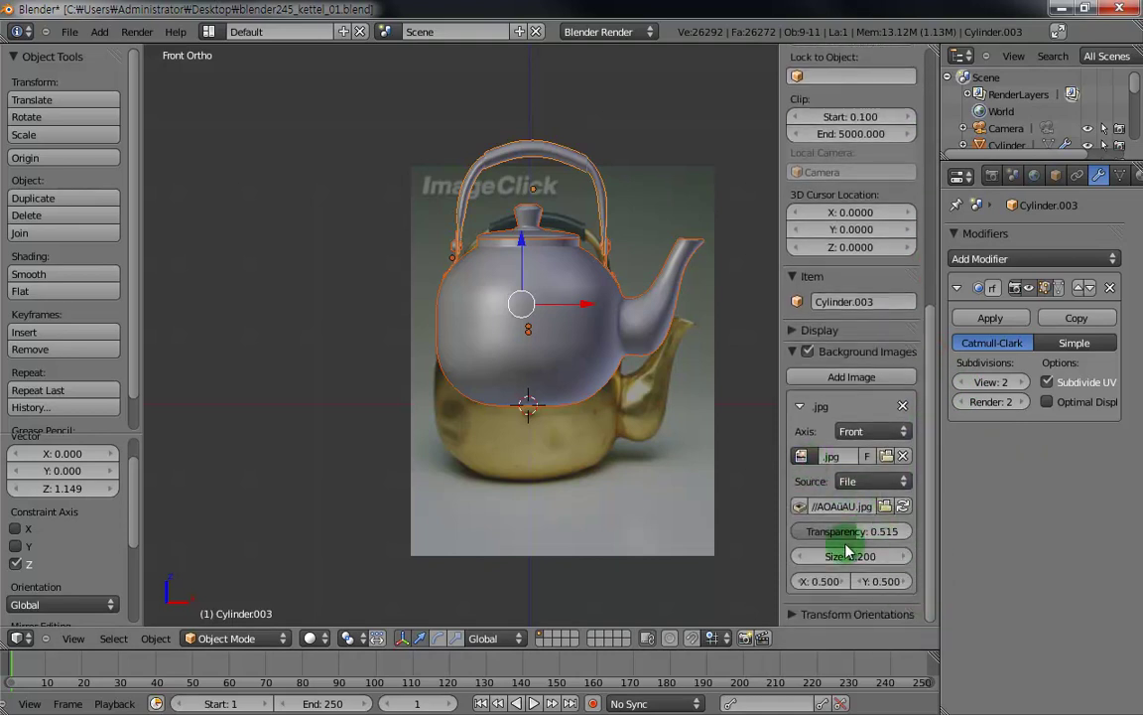
{"action": "mouse_move", "coordinate": [821, 586]}
{"action": "left_mouse_down"}
{"action": "mouse_move", "coordinate": [777, 592]}
{"action": "mouse_move", "coordinate": [893, 587]}
{"action": "left_mouse_up"}
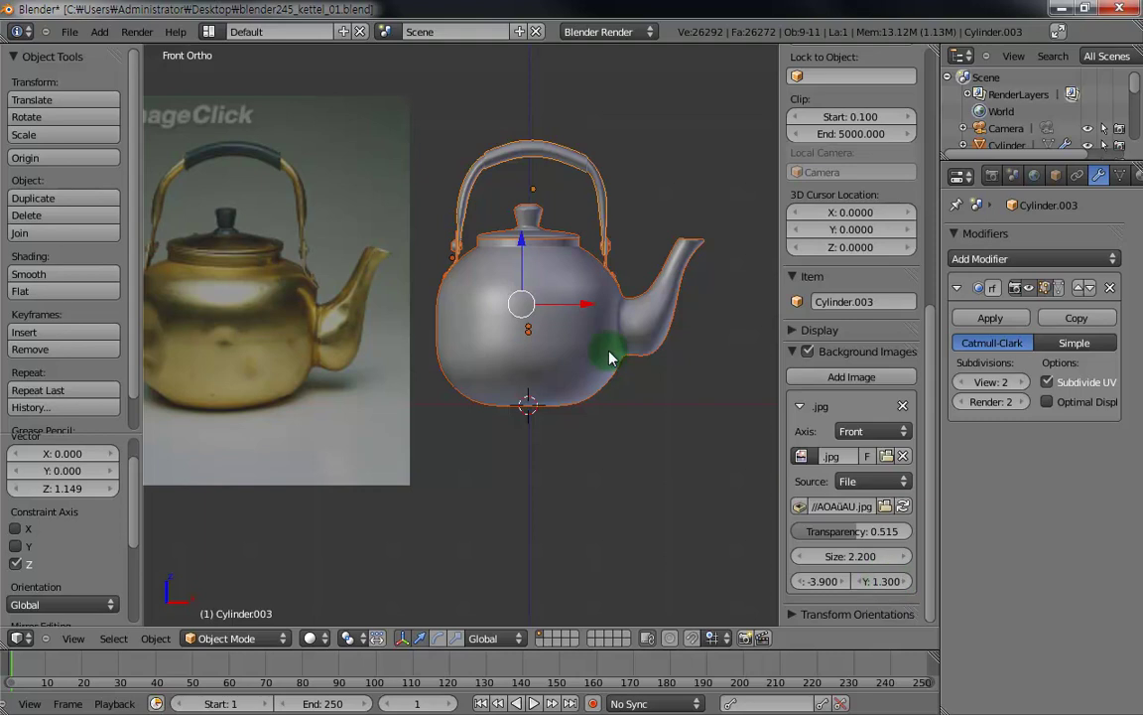
{"action": "mouse_move", "coordinate": [551, 326]}
{"action": "middle_mouse_down"}
{"action": "mouse_move", "coordinate": [541, 374]}
{"action": "mouse_move", "coordinate": [474, 349]}
{"action": "middle_mouse_up"}
{"action": "key", "text": "KP_1"}
{"action": "scroll", "coordinate": [541, 377], "scroll_direction": "up", "scroll_amount": 4}
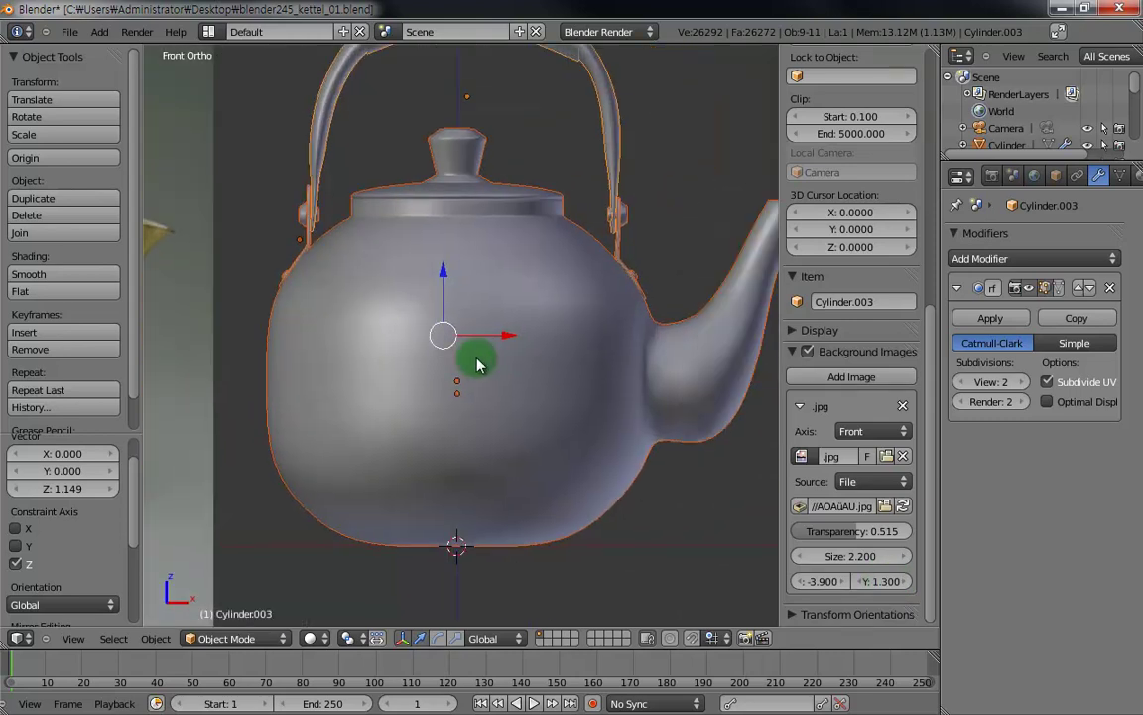
Select the handle joint piece, then the kettle body, from an angled view.
{"action": "right_click", "coordinate": [579, 264]}
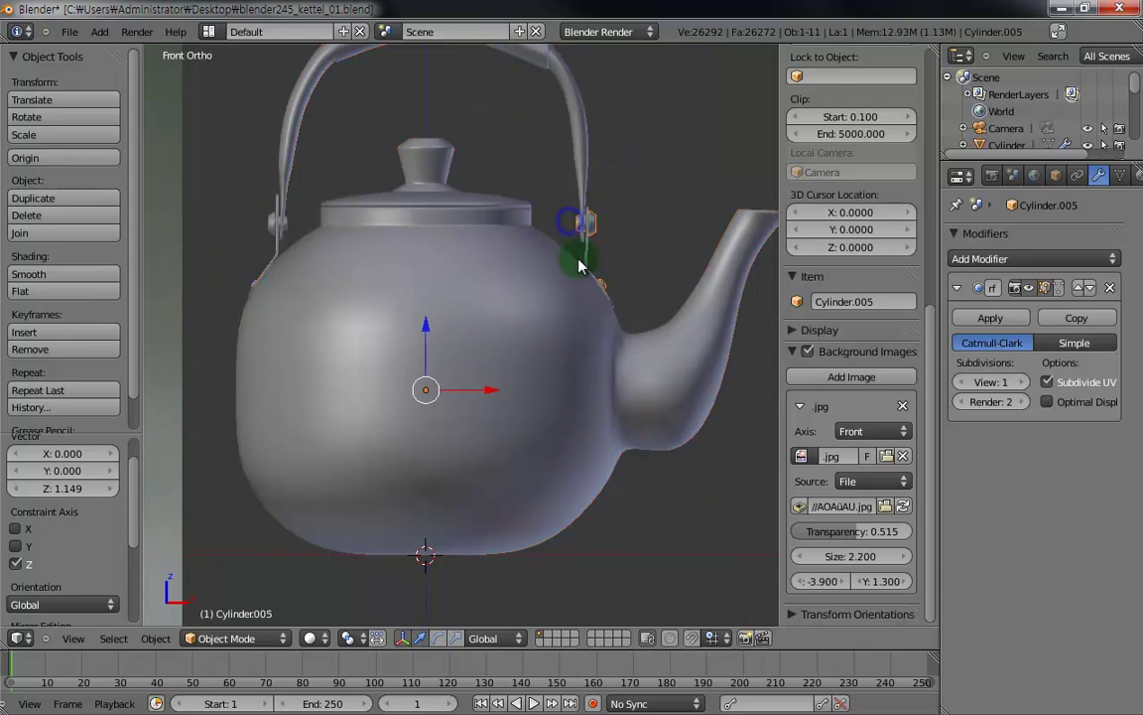
{"action": "right_click", "coordinate": [515, 279]}
{"action": "mouse_move", "coordinate": [526, 296]}
{"action": "middle_mouse_down"}
{"action": "mouse_move", "coordinate": [553, 381]}
{"action": "mouse_move", "coordinate": [572, 375]}
{"action": "middle_mouse_up"}
{"action": "scroll", "coordinate": [615, 383], "scroll_direction": "down", "scroll_amount": 3}
{"action": "scroll", "coordinate": [637, 395], "scroll_direction": "up", "scroll_amount": 3}
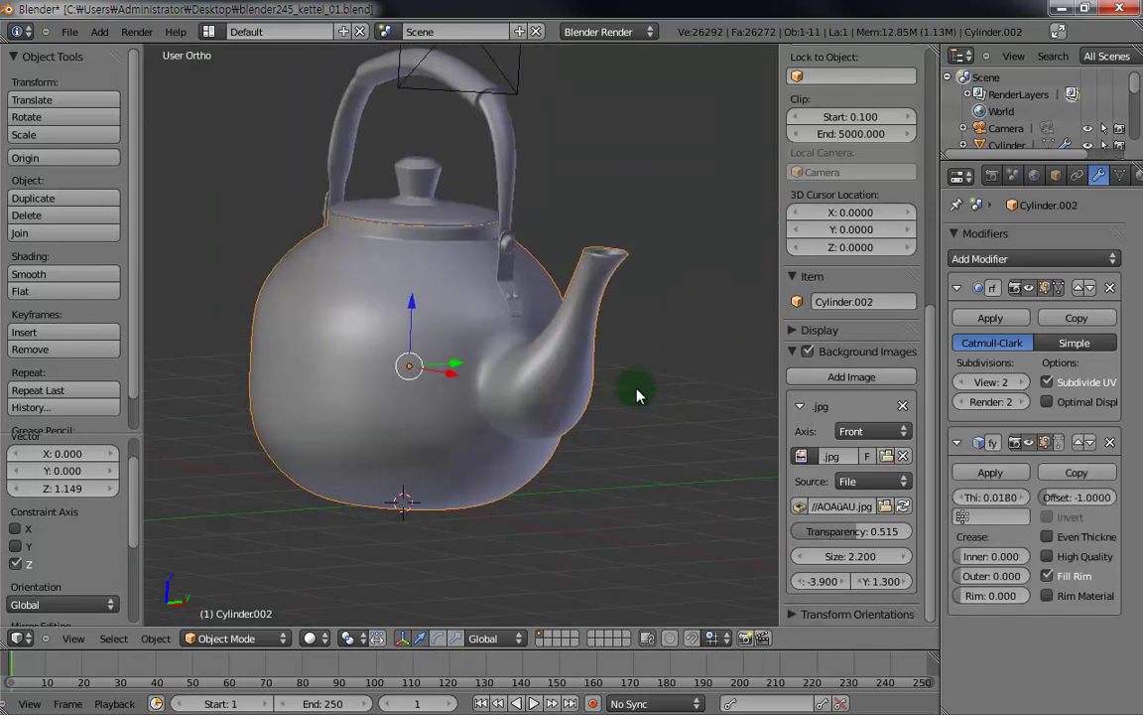
Add a plane and scale it about 10.98 times into a floor beneath the kettle.
{"action": "key", "text": "shift+a"}
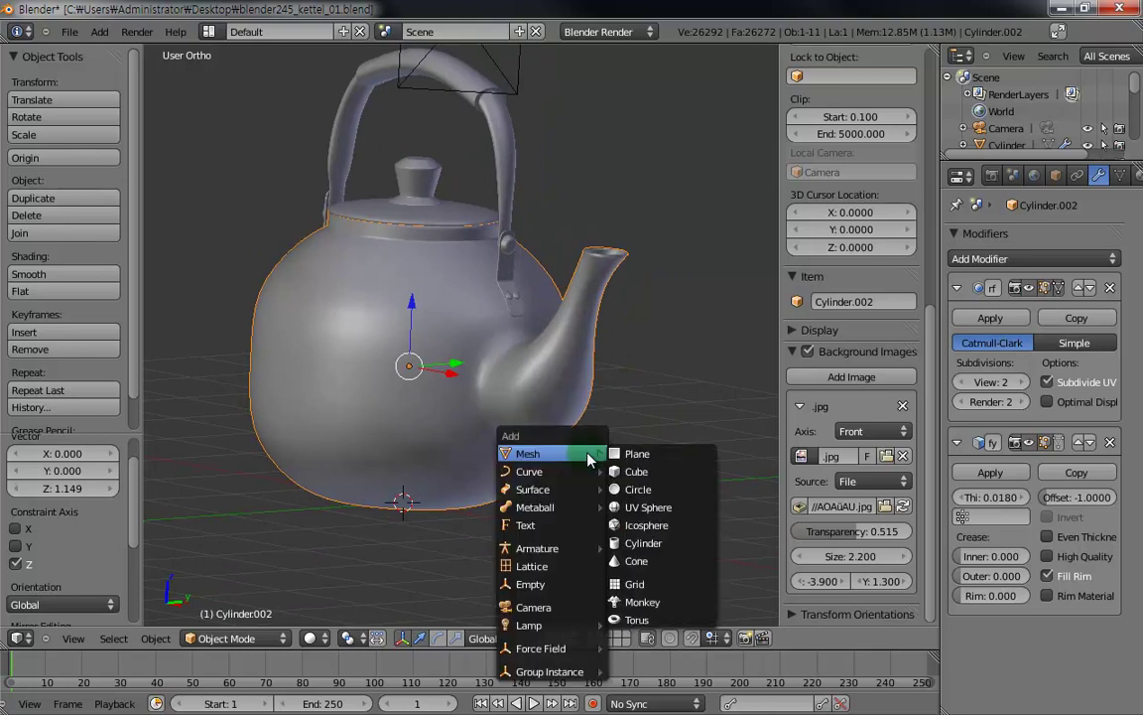
{"action": "left_click", "coordinate": [629, 452]}
{"action": "key", "text": "s"}
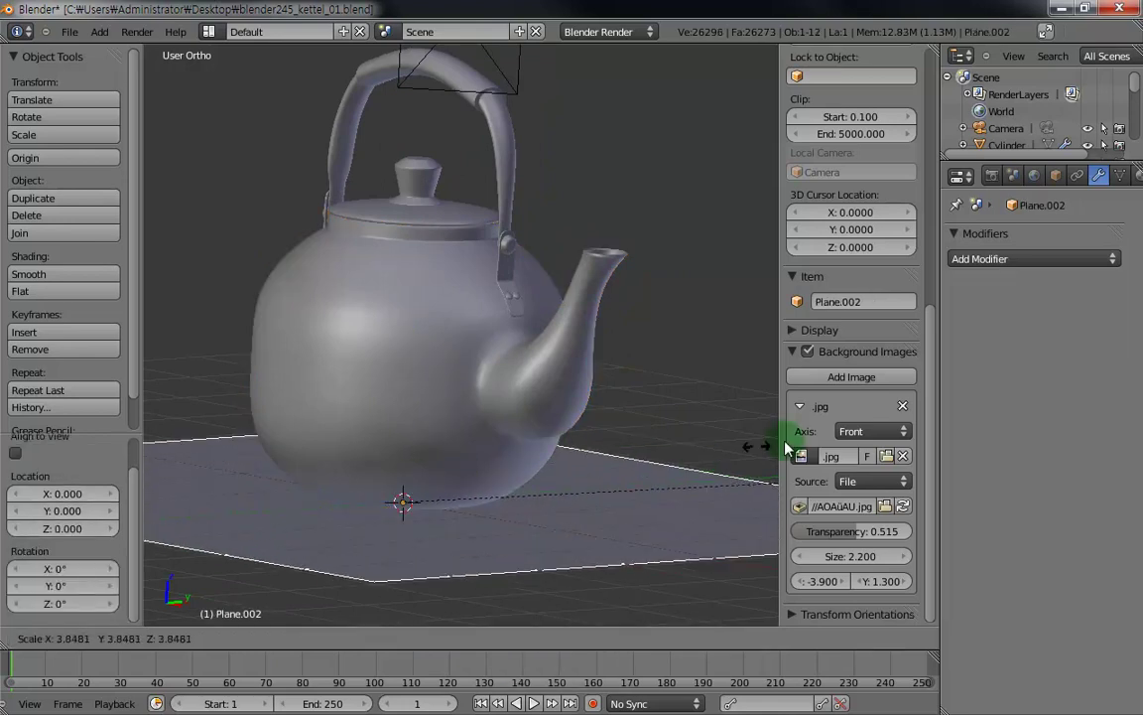
{"action": "left_click", "coordinate": [472, 349]}
{"action": "mouse_move", "coordinate": [575, 455]}
{"action": "middle_mouse_down"}
{"action": "mouse_move", "coordinate": [638, 403]}
{"action": "mouse_move", "coordinate": [655, 431]}
{"action": "middle_mouse_up"}
Select the lamp and move it in top view to the kettle's front, around Y -3.521.
{"action": "right_click", "coordinate": [596, 154]}
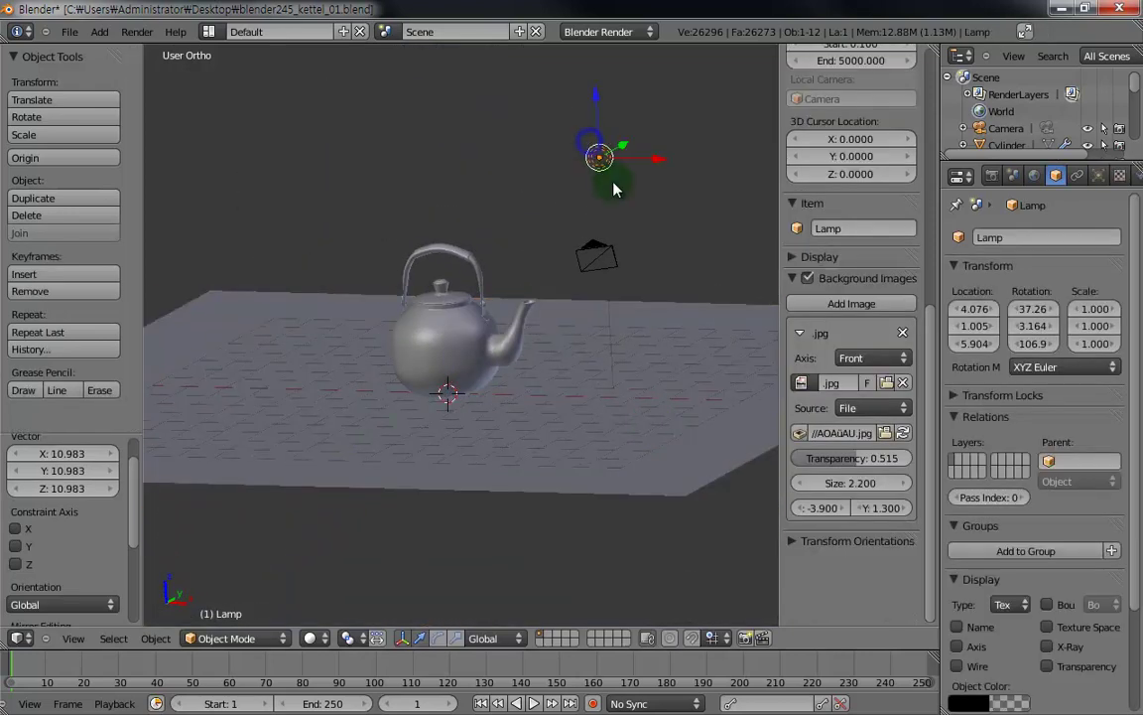
{"action": "key", "text": "KP_7"}
{"action": "key", "text": "g"}
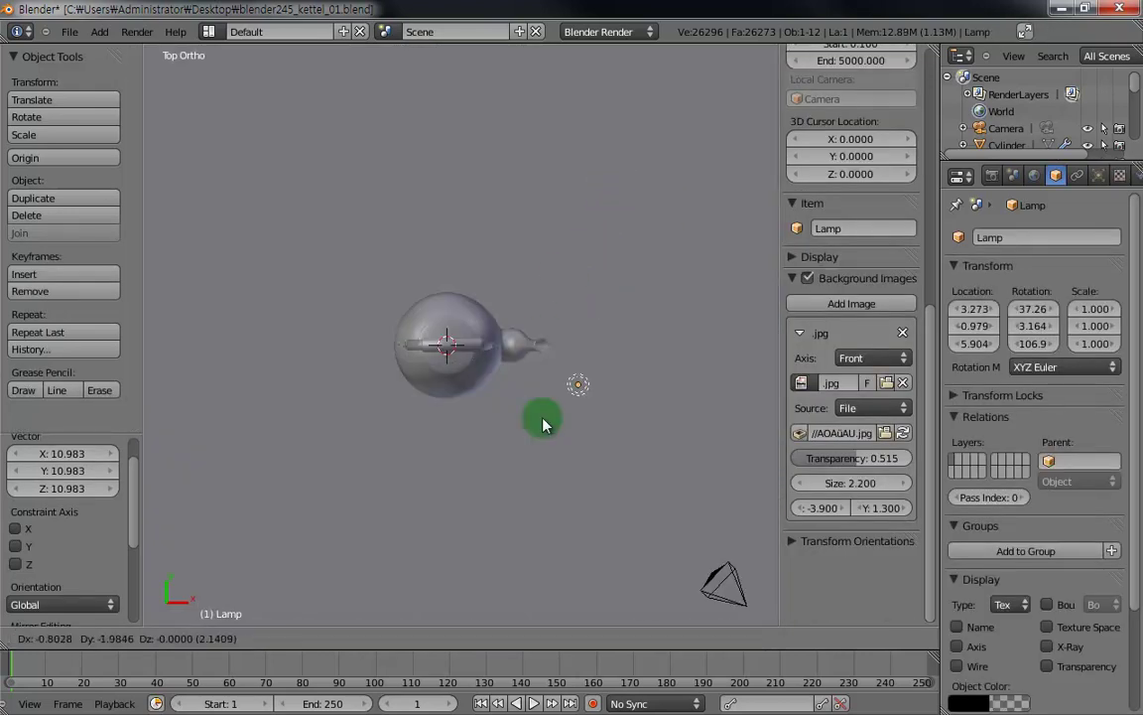
{"action": "left_click", "coordinate": [576, 453]}
{"action": "mouse_move", "coordinate": [492, 369]}
{"action": "middle_mouse_down"}
{"action": "mouse_move", "coordinate": [454, 285]}
{"action": "mouse_move", "coordinate": [607, 375]}
{"action": "mouse_move", "coordinate": [572, 357]}
{"action": "mouse_move", "coordinate": [528, 373]}
{"action": "mouse_move", "coordinate": [553, 369]}
{"action": "middle_mouse_up"}
{"action": "scroll", "coordinate": [502, 312], "scroll_direction": "up", "scroll_amount": 4}
{"action": "scroll", "coordinate": [513, 365], "scroll_direction": "up", "scroll_amount": 2}
{"action": "scroll", "coordinate": [528, 373], "scroll_direction": "down", "scroll_amount": 7}
{"action": "scroll", "coordinate": [541, 371], "scroll_direction": "up", "scroll_amount": 2}
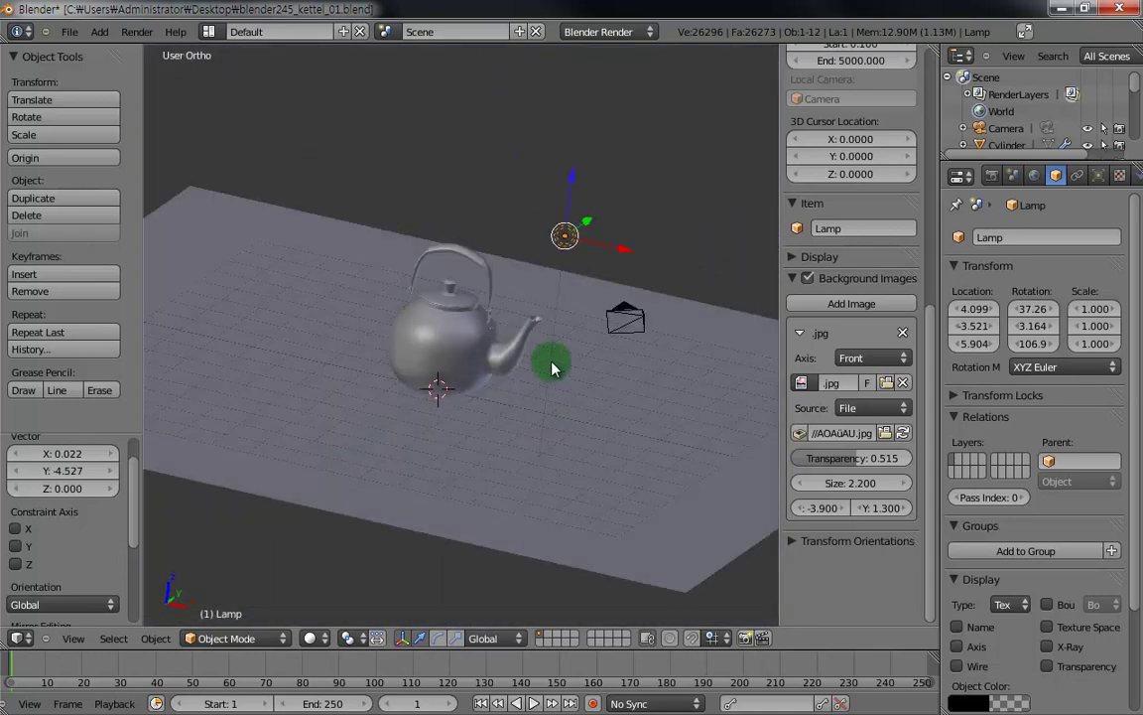
Move the lamp to the kettle's left, around X -4.687, and view through the scene camera.
{"action": "key", "text": "KP_7"}
{"action": "key", "text": "g"}
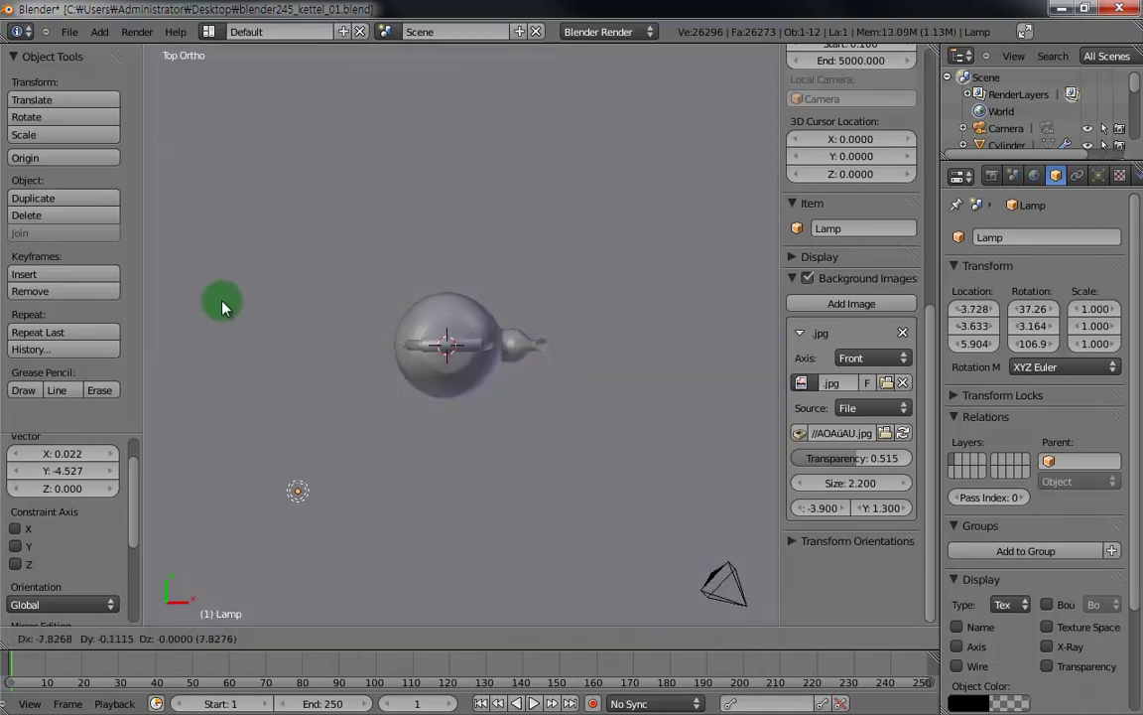
{"action": "left_click", "coordinate": [187, 288]}
{"action": "mouse_move", "coordinate": [199, 295]}
{"action": "middle_mouse_down"}
{"action": "mouse_move", "coordinate": [335, 290]}
{"action": "mouse_move", "coordinate": [612, 492]}
{"action": "mouse_move", "coordinate": [625, 388]}
{"action": "middle_mouse_up"}
{"action": "key", "text": "KP_0"}
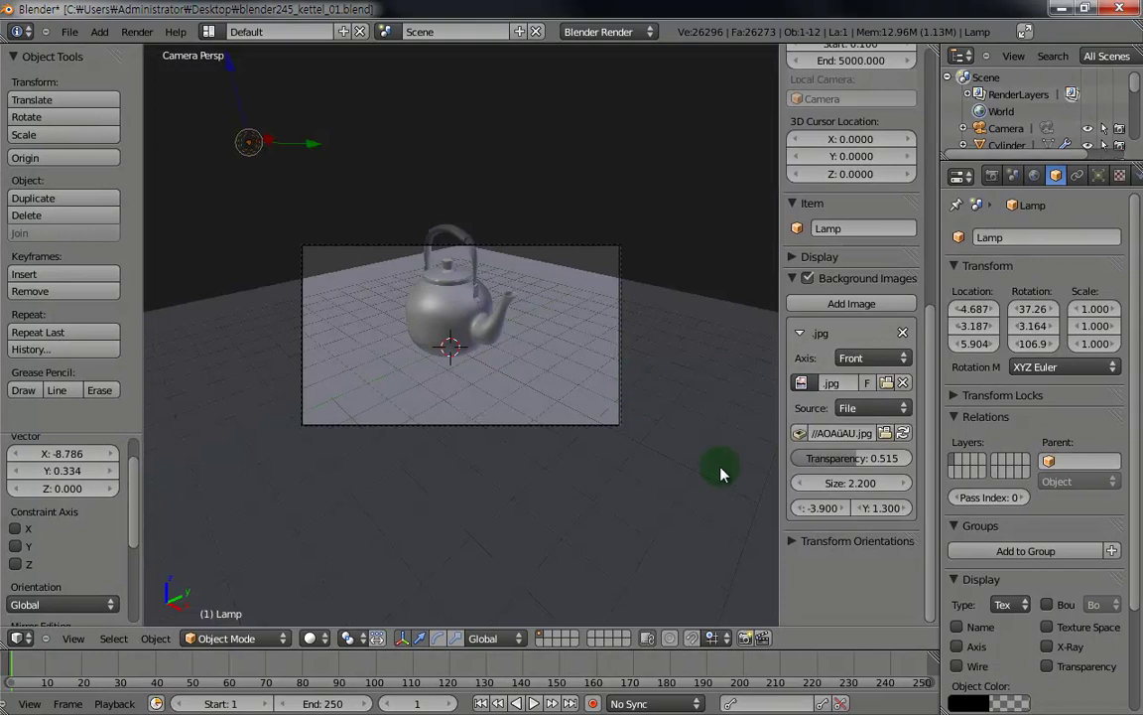
Select the camera and pull it back so the whole kettle is in view.
{"action": "right_click", "coordinate": [580, 283]}
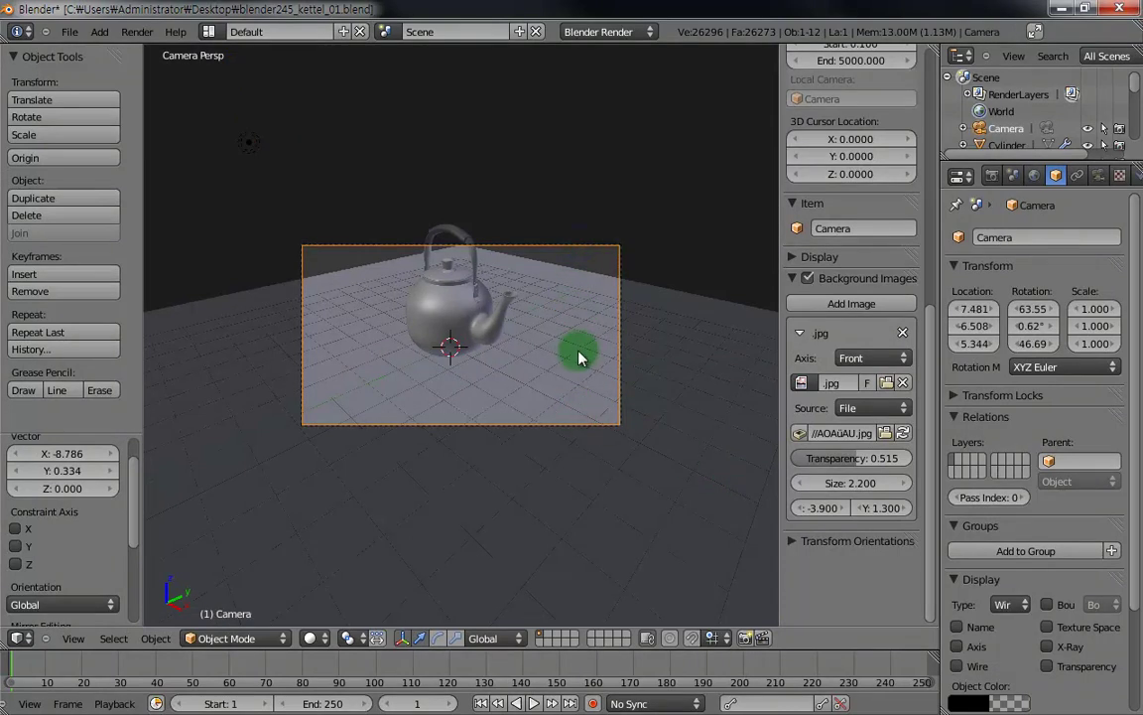
{"action": "scroll", "coordinate": [462, 342], "scroll_direction": "up", "scroll_amount": 3}
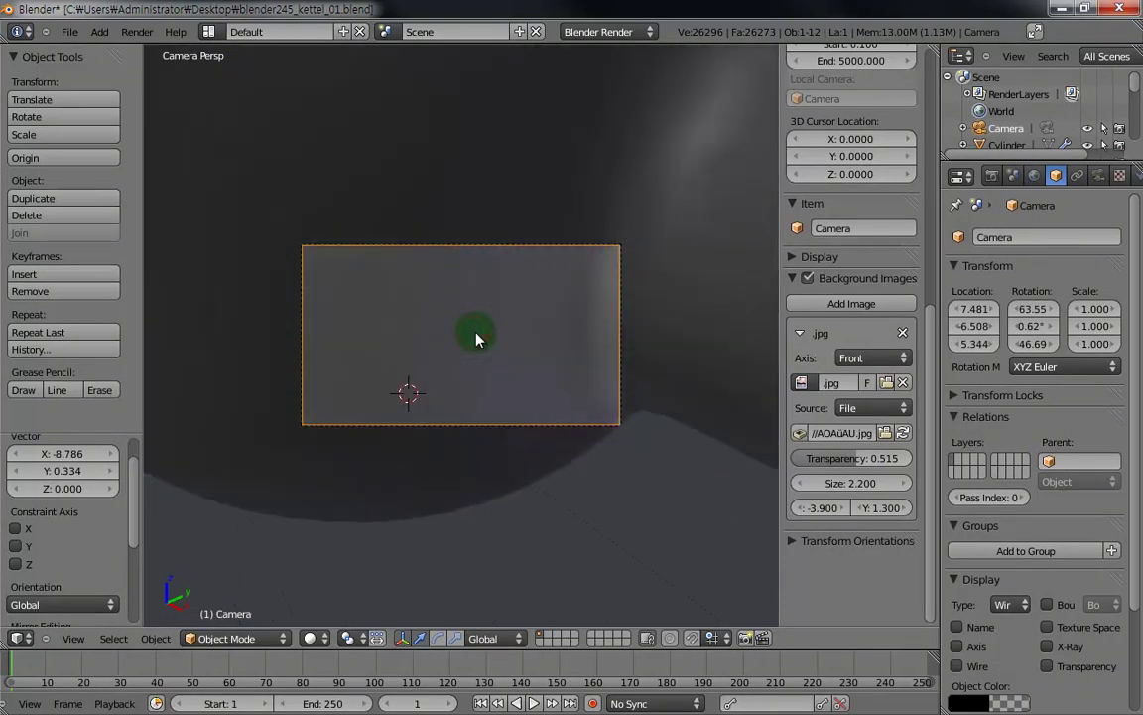
{"action": "key", "text": "g"}
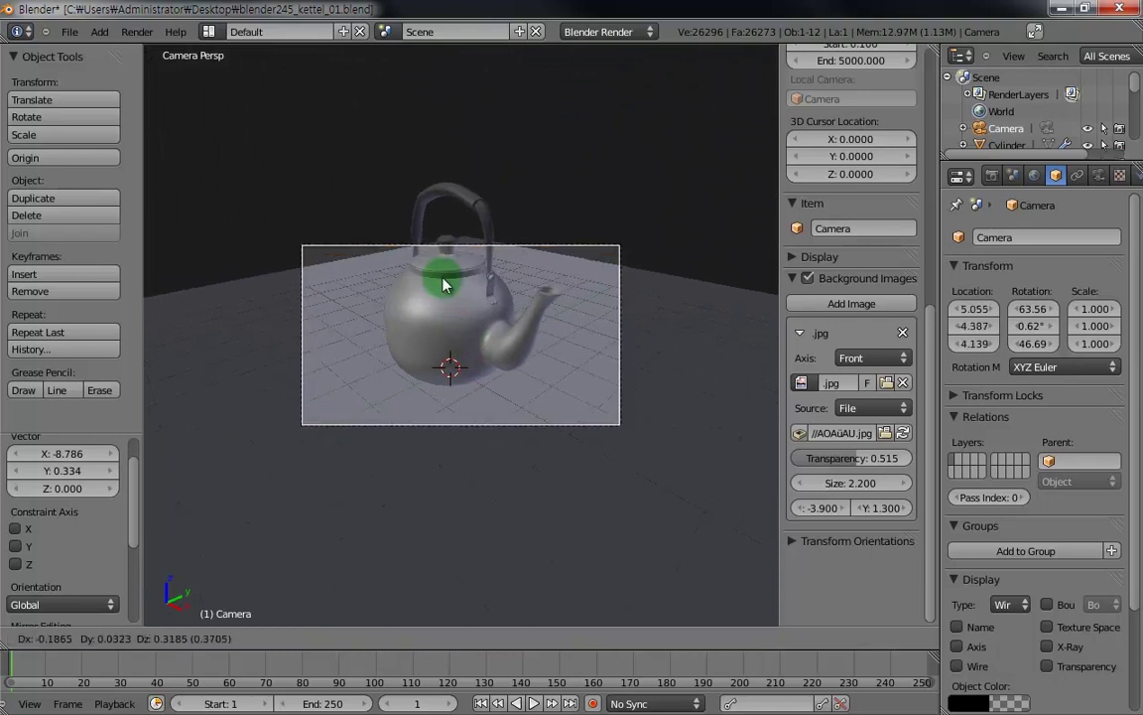
{"action": "left_click", "coordinate": [454, 341]}
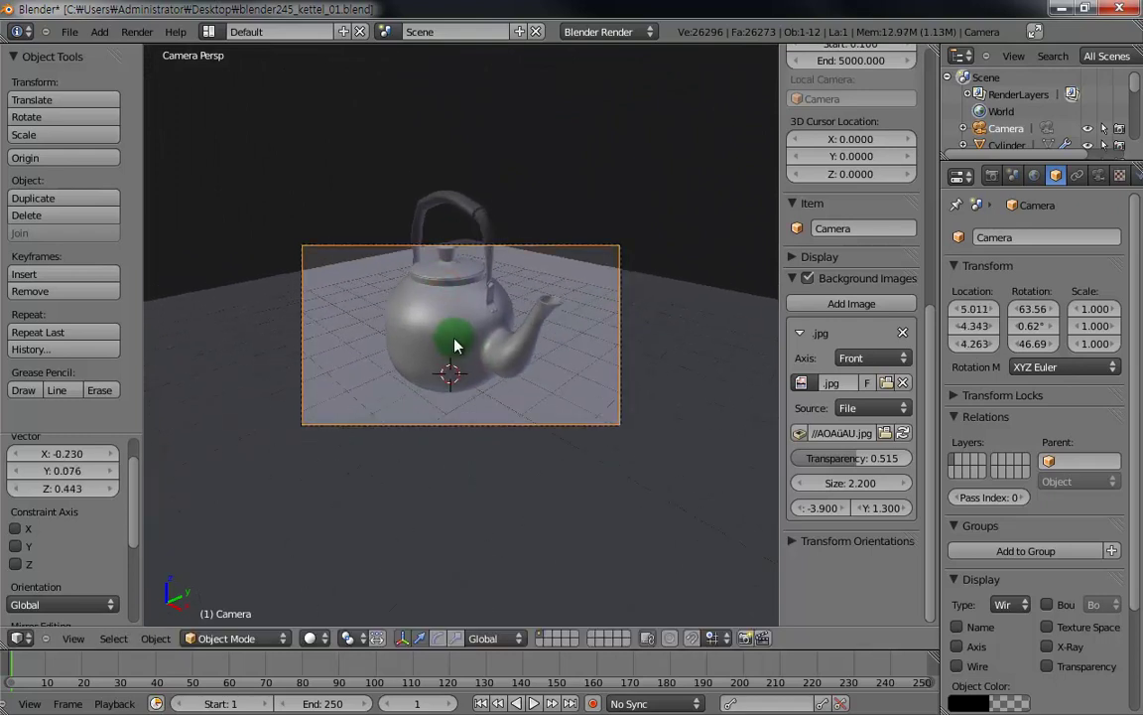
Tilt and orbit the camera so the kettle sits lower in frame, then render a test image.
{"action": "key", "text": "r"}
{"action": "right_click", "coordinate": [452, 340]}
{"action": "key", "text": "r"}
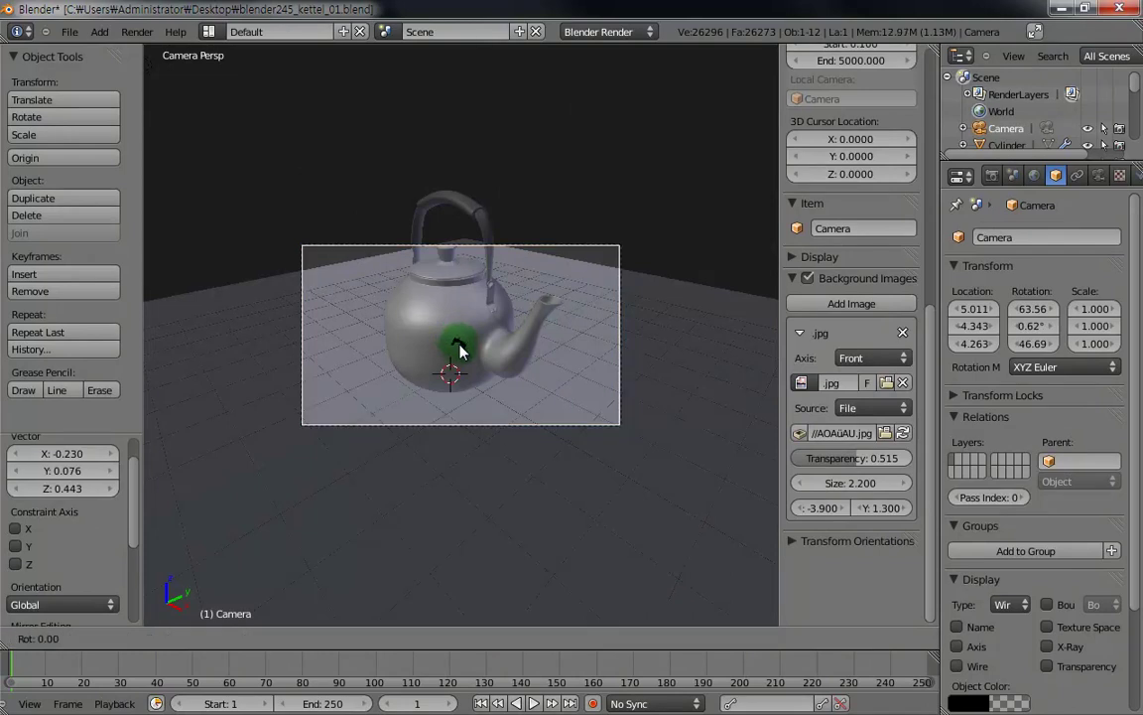
{"action": "right_click", "coordinate": [460, 352]}
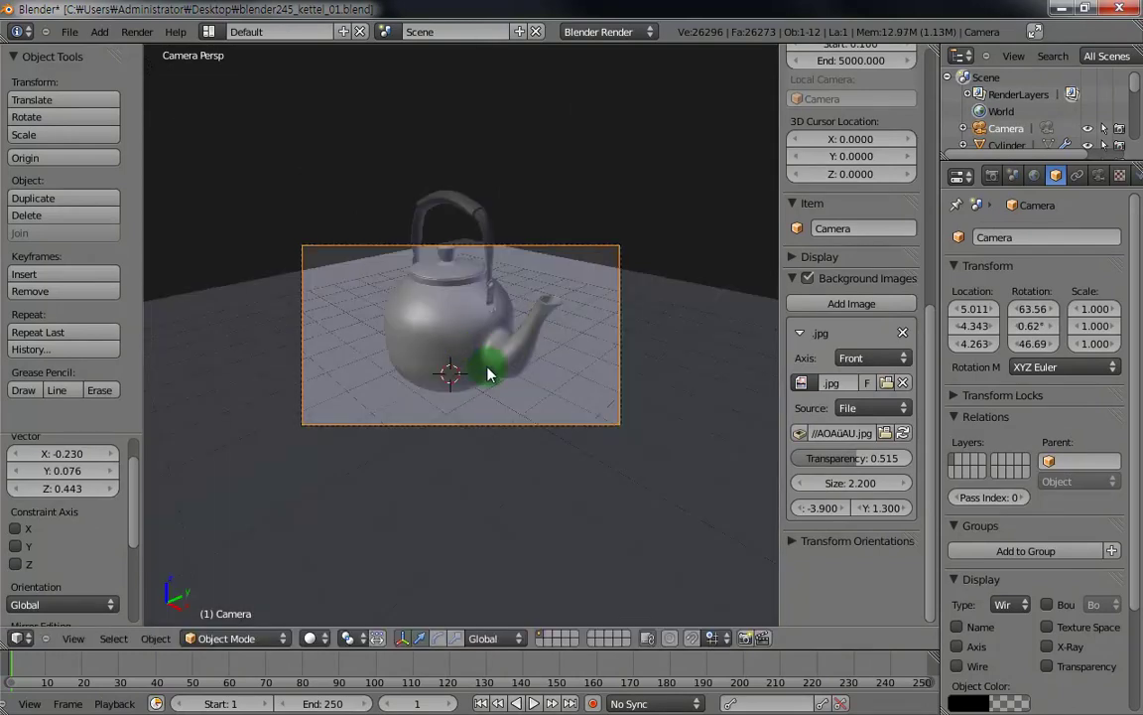
{"action": "left_click_drag", "start_coordinate": [460, 325], "coordinate": [450, 175]}
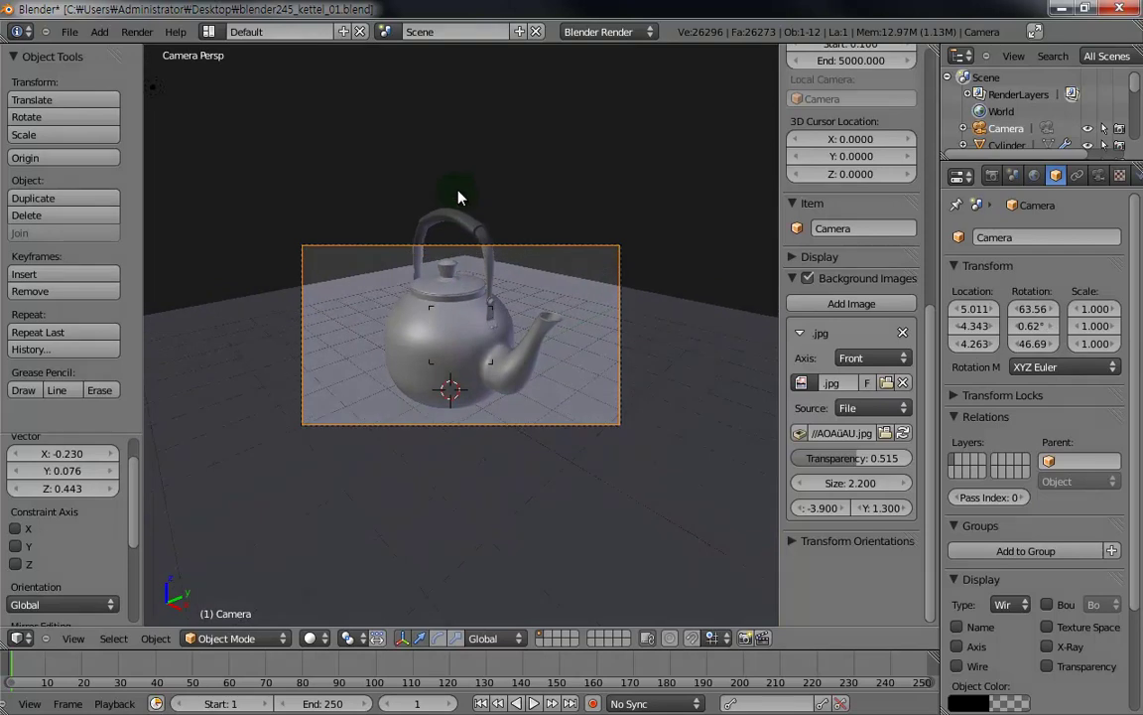
{"action": "left_click_drag", "start_coordinate": [451, 263], "coordinate": [483, 375]}
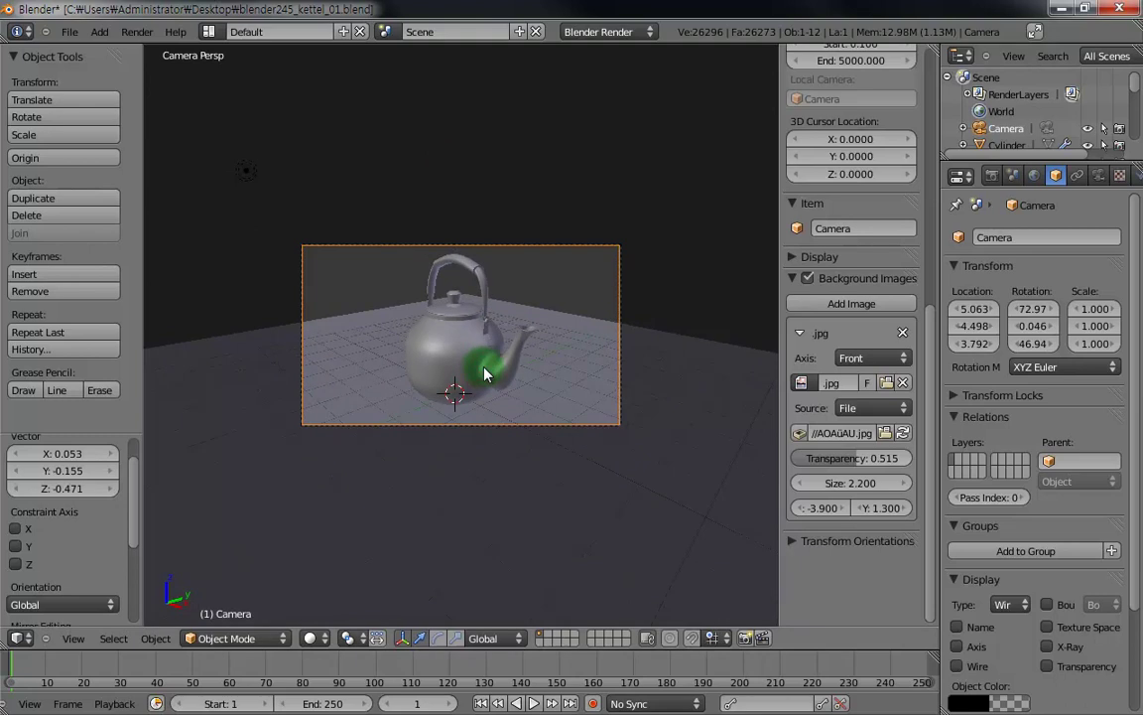
{"action": "scroll", "coordinate": [485, 373], "scroll_direction": "up", "scroll_amount": 3}
{"action": "scroll", "coordinate": [485, 374], "scroll_direction": "down", "scroll_amount": 1}
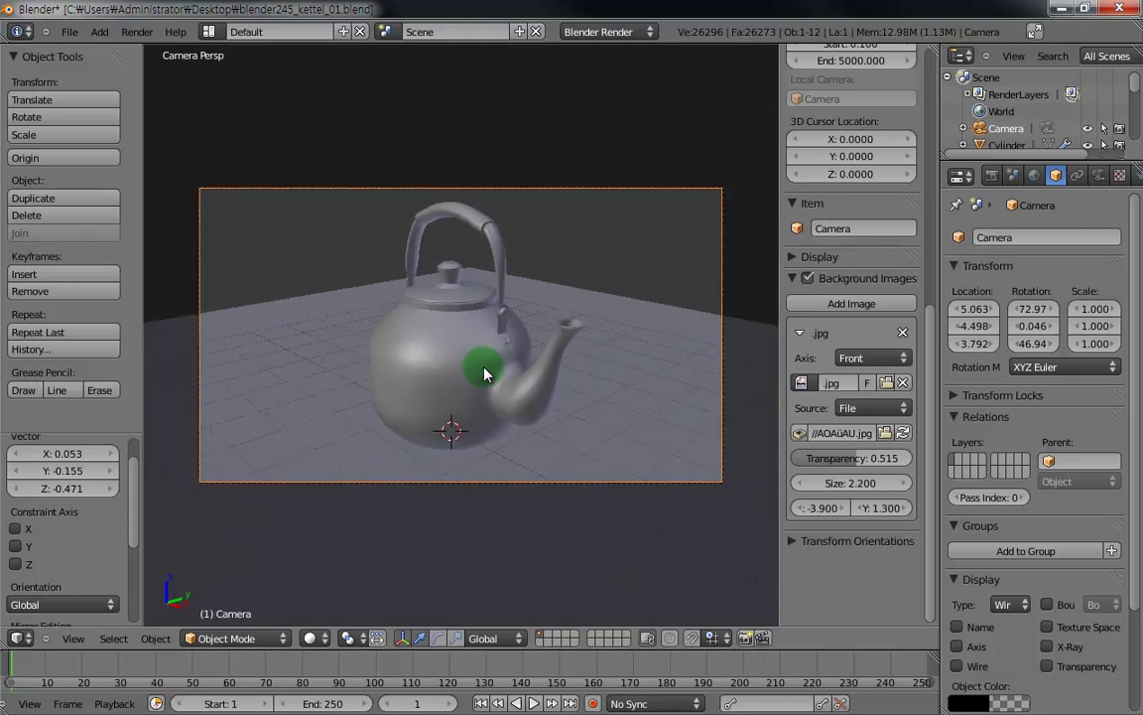
{"action": "key", "text": "F12"}
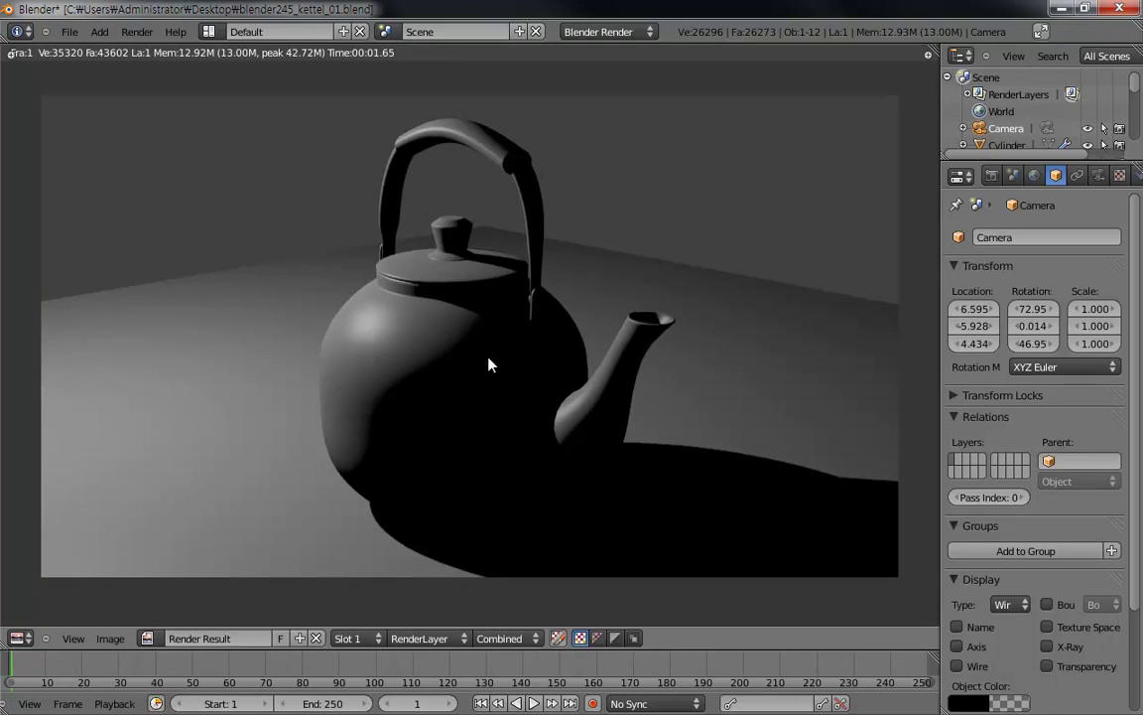
Close the render and rotate the floor plane 47.5° around the Z axis.
{"action": "key", "text": "Escape"}
{"action": "right_click", "coordinate": [602, 362]}
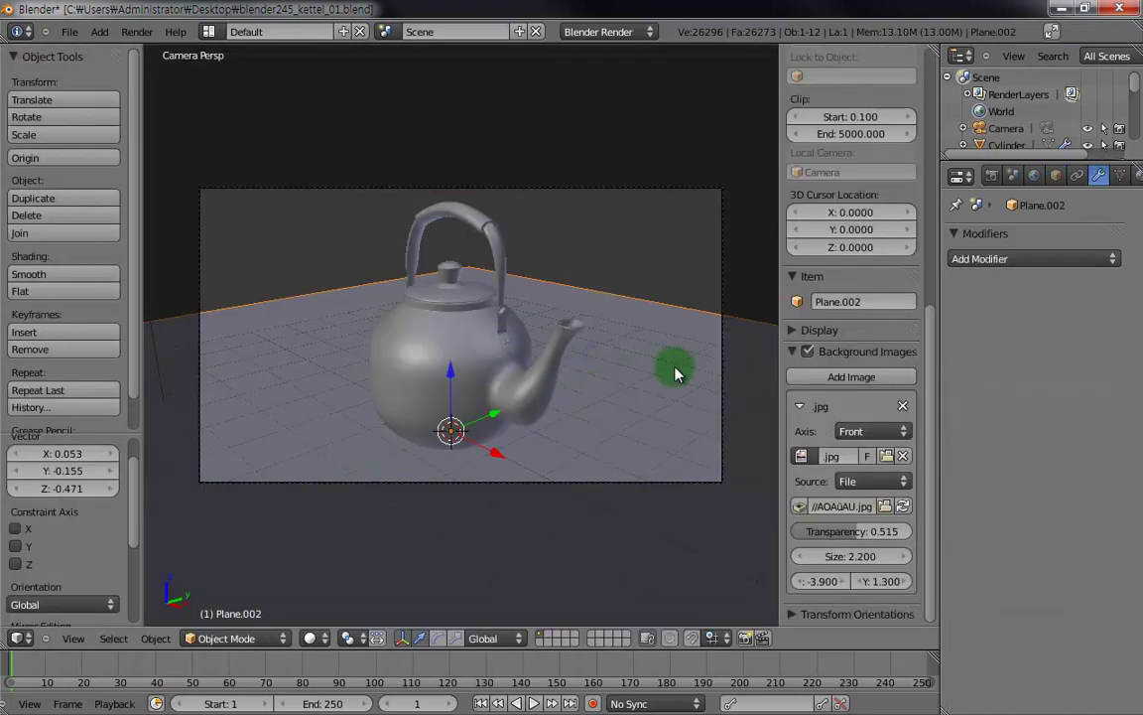
{"action": "key", "text": "r"}
{"action": "key", "text": "z"}
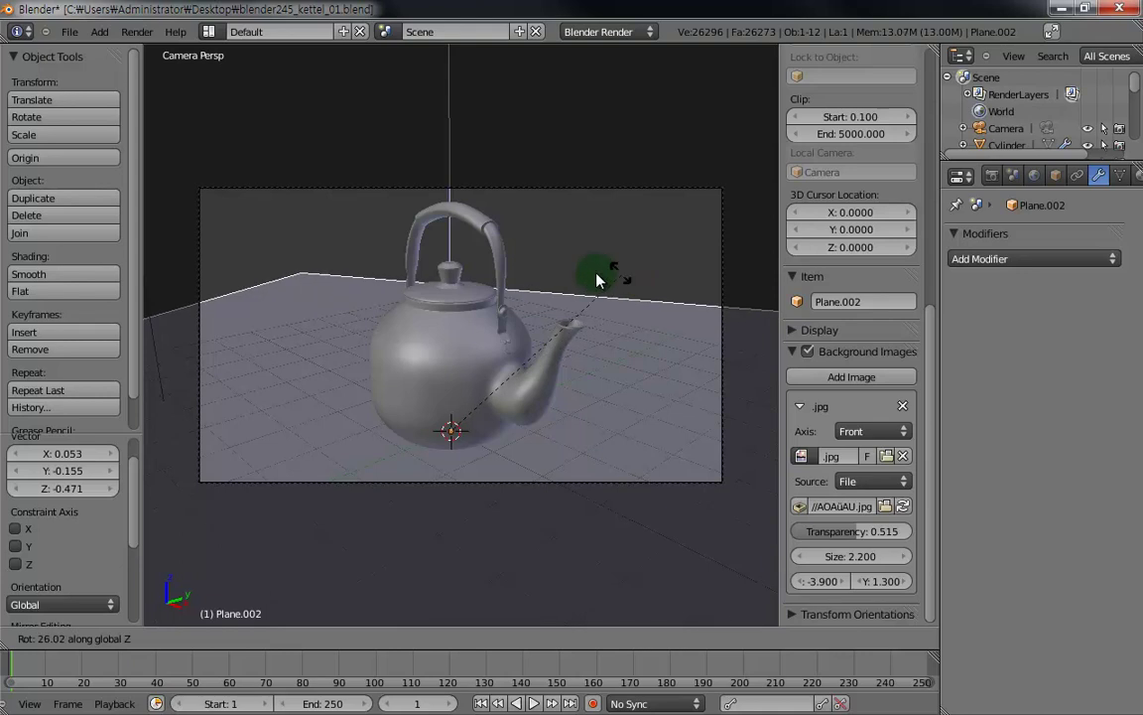
{"action": "left_click", "coordinate": [531, 275]}
Leave the camera view, select the lamp, and orbit closer around the kettle.
{"action": "middle_click_drag", "start_coordinate": [613, 321], "coordinate": [388, 224]}
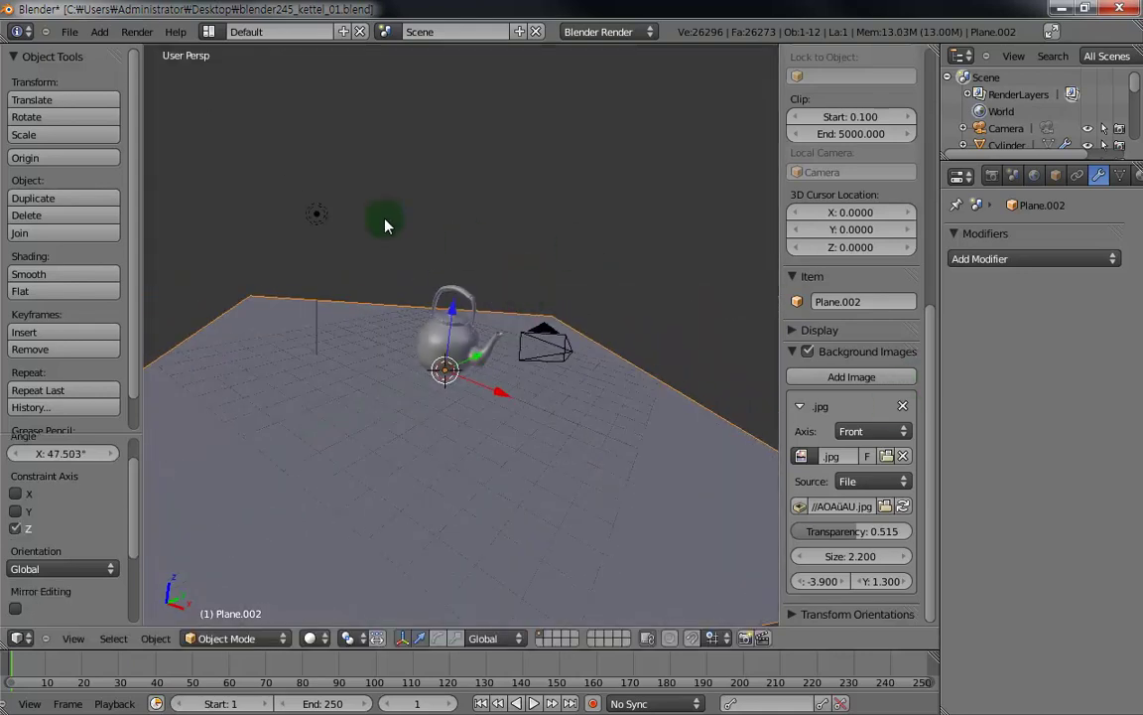
{"action": "right_click", "coordinate": [310, 215]}
{"action": "mouse_move", "coordinate": [548, 303]}
{"action": "middle_mouse_down"}
{"action": "mouse_move", "coordinate": [449, 322]}
{"action": "mouse_move", "coordinate": [590, 325]}
{"action": "middle_mouse_up"}
{"action": "scroll", "coordinate": [455, 301], "scroll_direction": "up", "scroll_amount": 2}
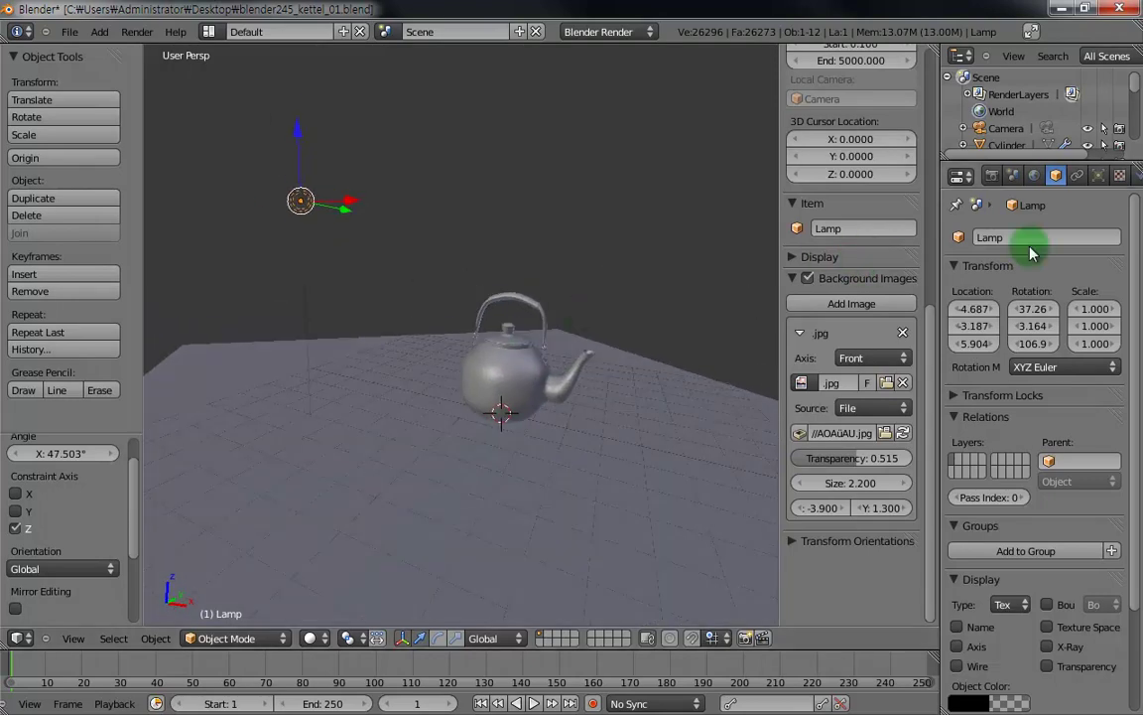
Make the lamp a Sun with Sky enabled, after setting its falloff to Inverse Linear.
{"action": "left_click", "coordinate": [1099, 175]}
{"action": "scroll", "coordinate": [1130, 276], "scroll_direction": "down", "scroll_amount": 2}
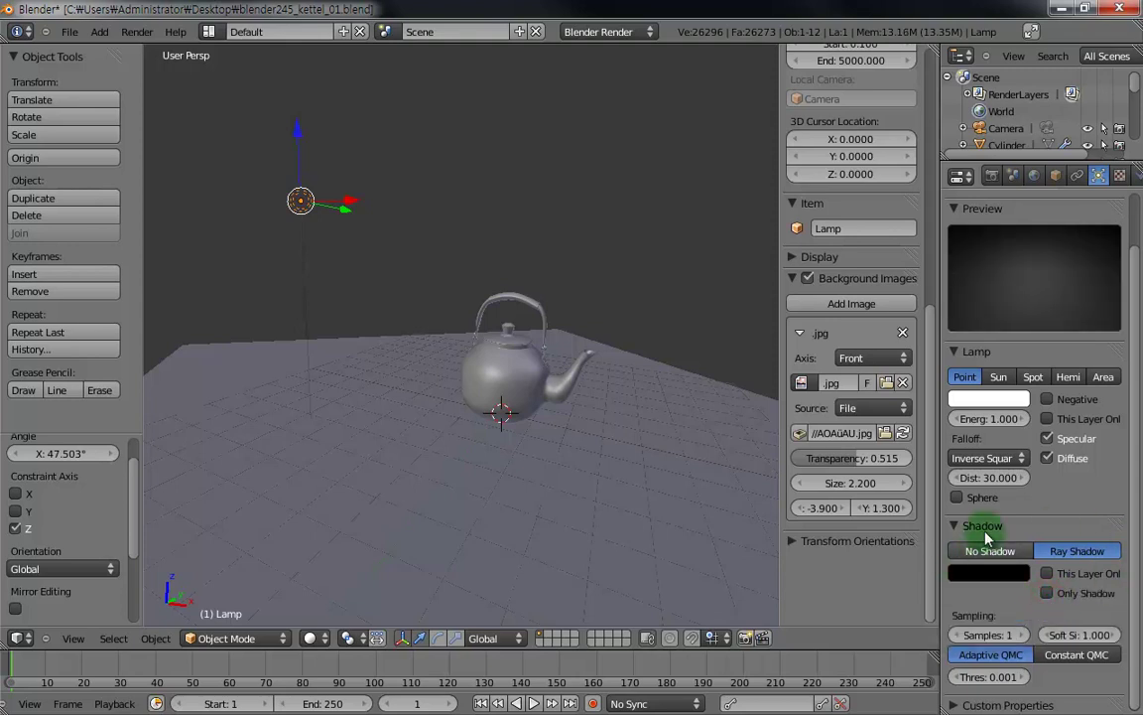
{"action": "left_click", "coordinate": [982, 458]}
{"action": "left_click", "coordinate": [982, 416]}
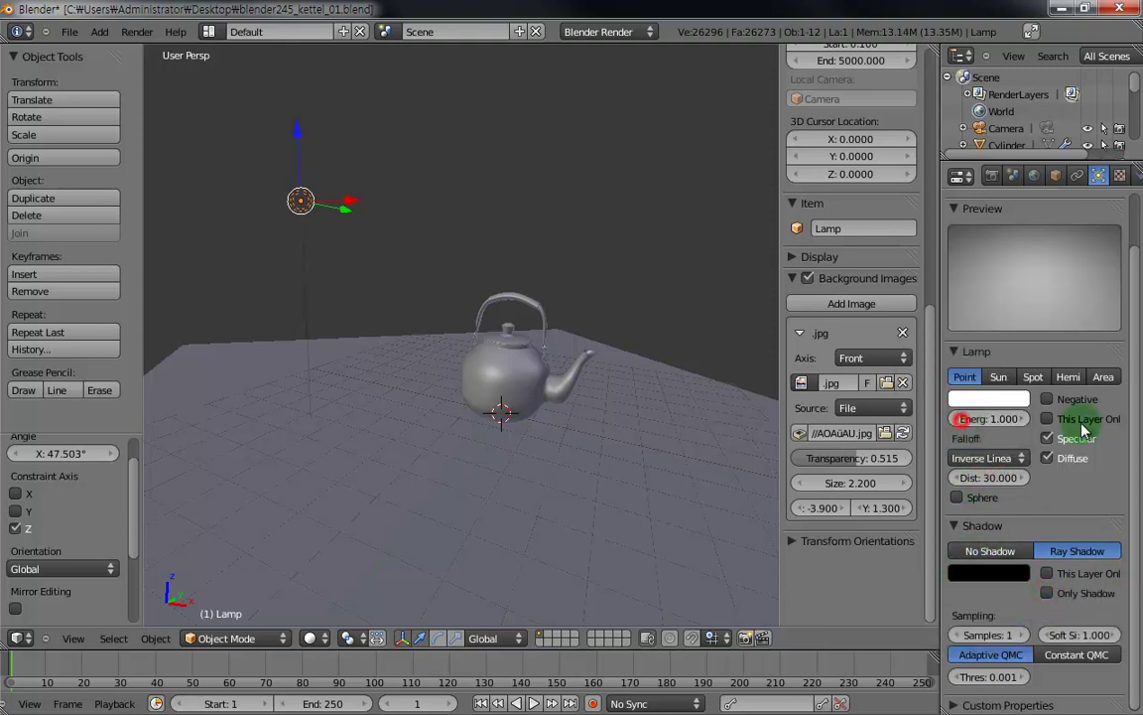
{"action": "left_click", "coordinate": [1034, 174]}
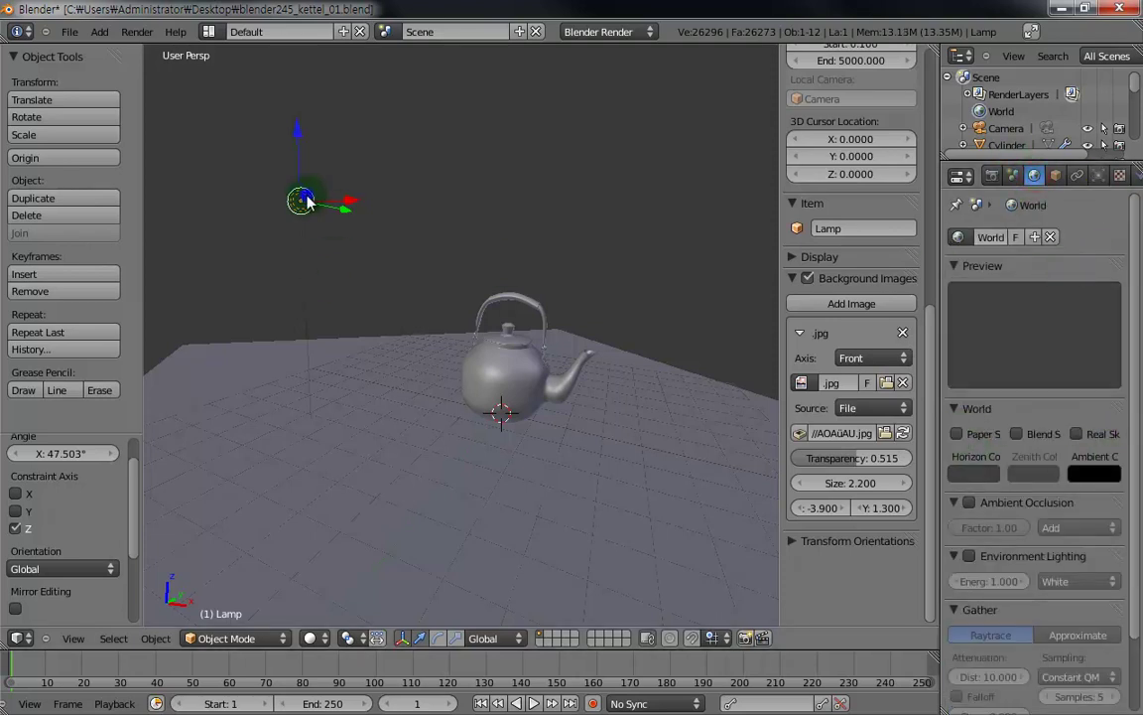
{"action": "left_click", "coordinate": [1097, 174]}
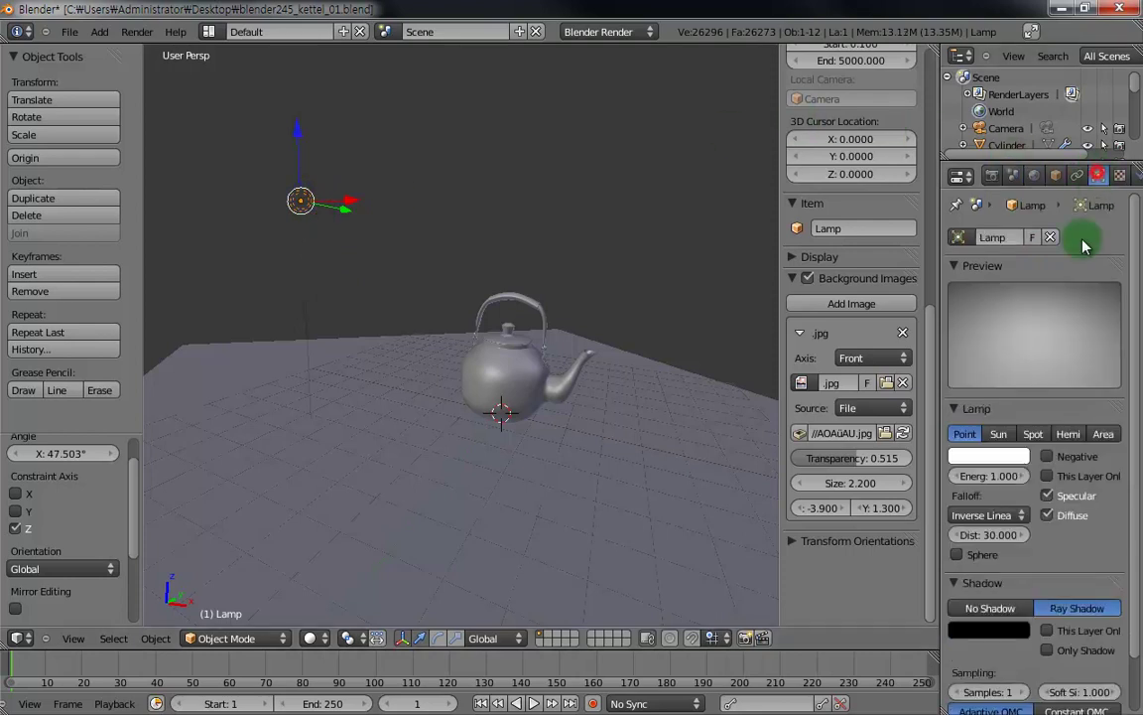
{"action": "left_click", "coordinate": [990, 241]}
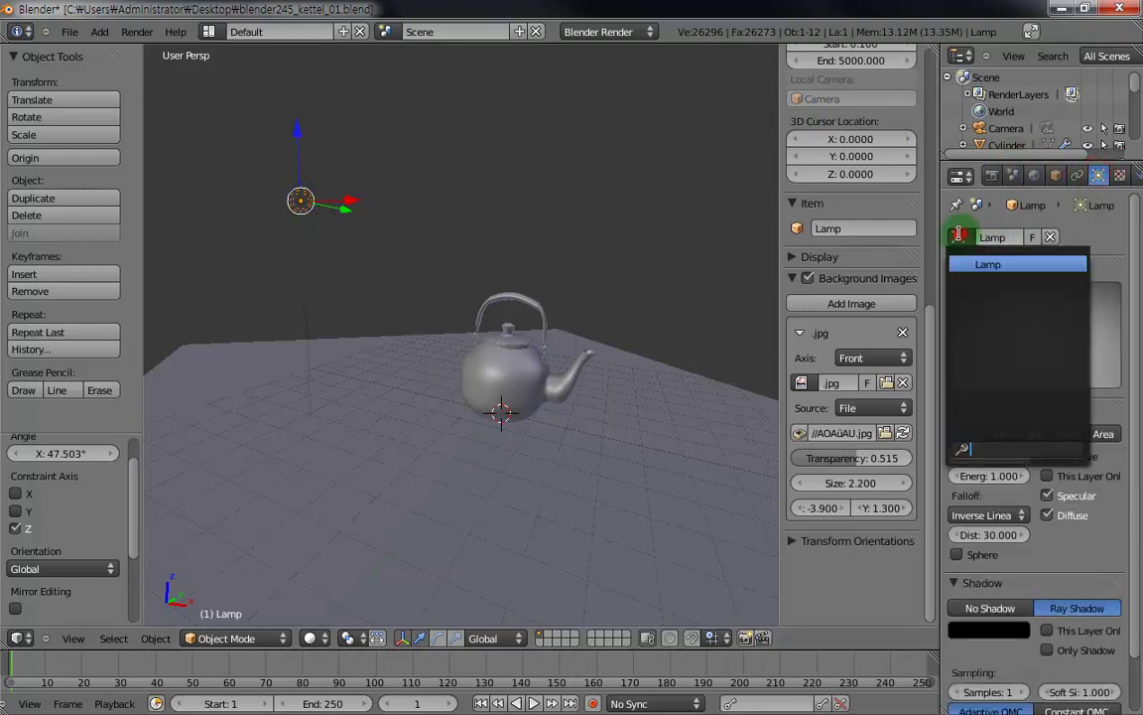
{"action": "left_click", "coordinate": [1109, 230]}
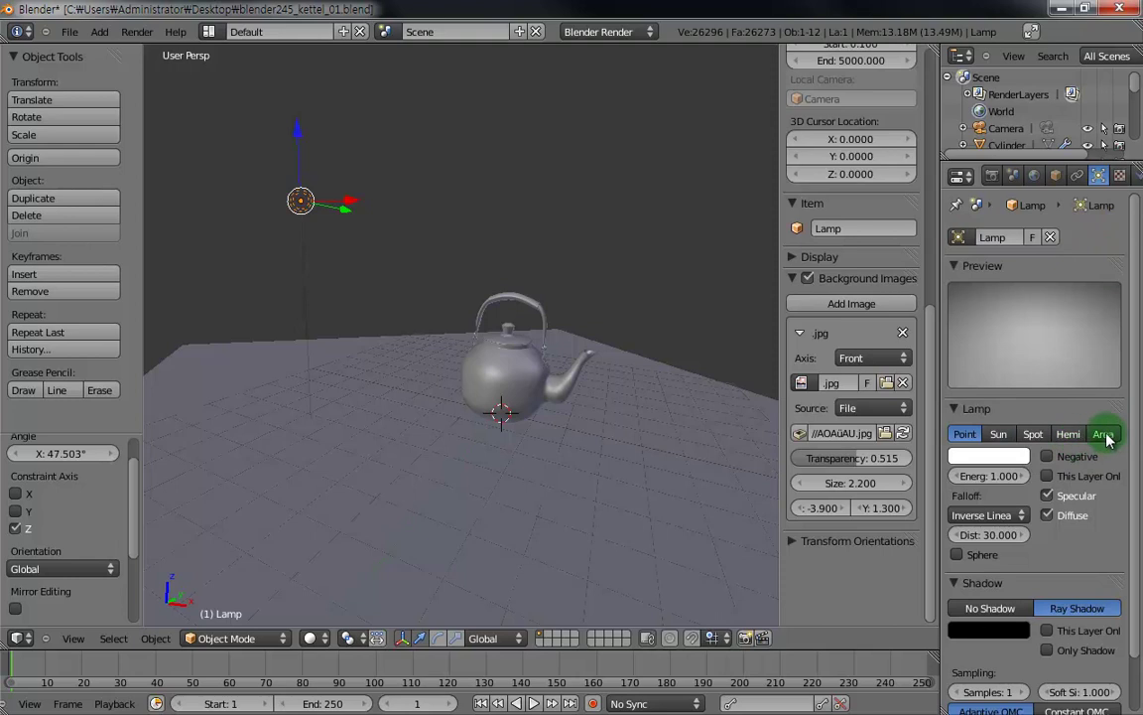
{"action": "left_click", "coordinate": [999, 435]}
{"action": "left_click_drag", "start_coordinate": [1134, 395], "coordinate": [1137, 544]}
{"action": "left_click", "coordinate": [951, 462]}
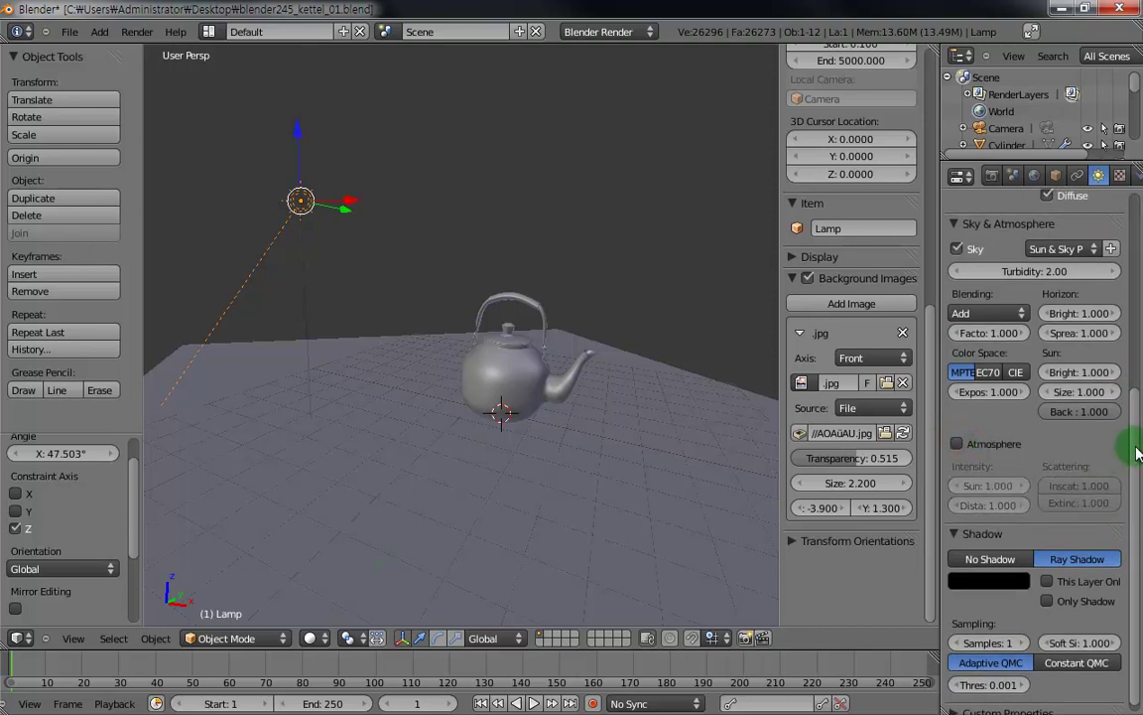
{"action": "left_click_drag", "start_coordinate": [1137, 451], "coordinate": [1135, 193]}
In World settings enable Real Sky and Ambient Occlusion with Multiply blending.
{"action": "left_click", "coordinate": [1033, 175]}
{"action": "left_click", "coordinate": [1077, 433]}
{"action": "left_click_drag", "start_coordinate": [1137, 402], "coordinate": [1138, 471]}
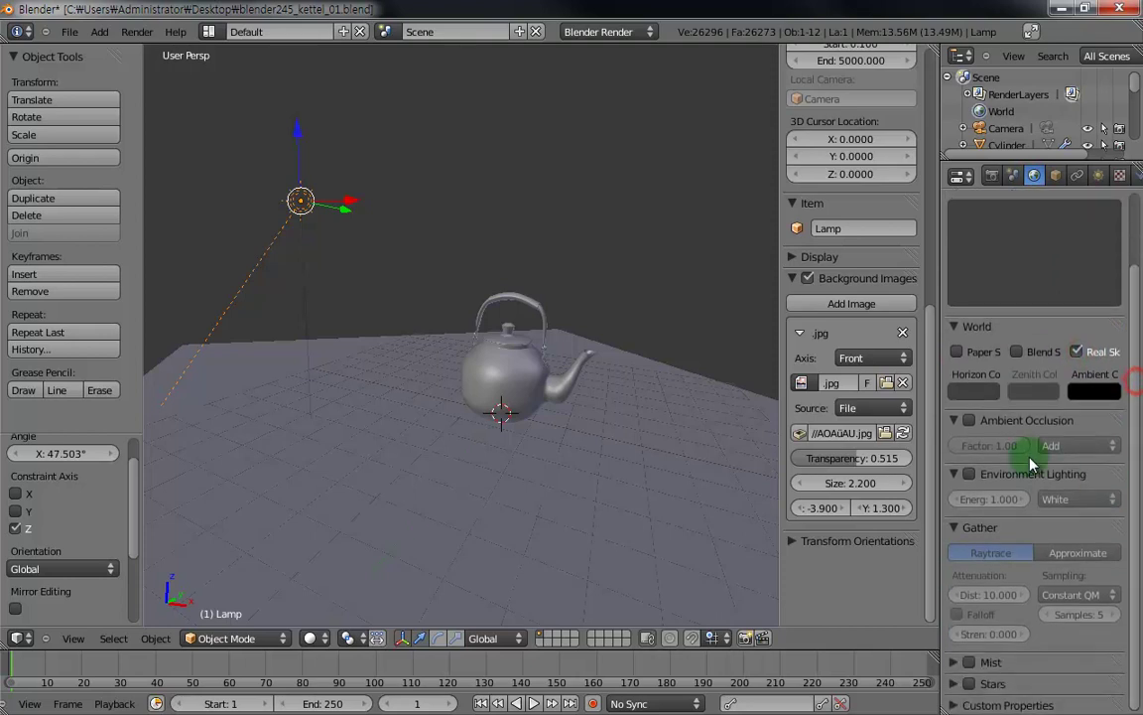
{"action": "left_click", "coordinate": [971, 421]}
{"action": "left_click", "coordinate": [1076, 445]}
{"action": "left_click", "coordinate": [1060, 433]}
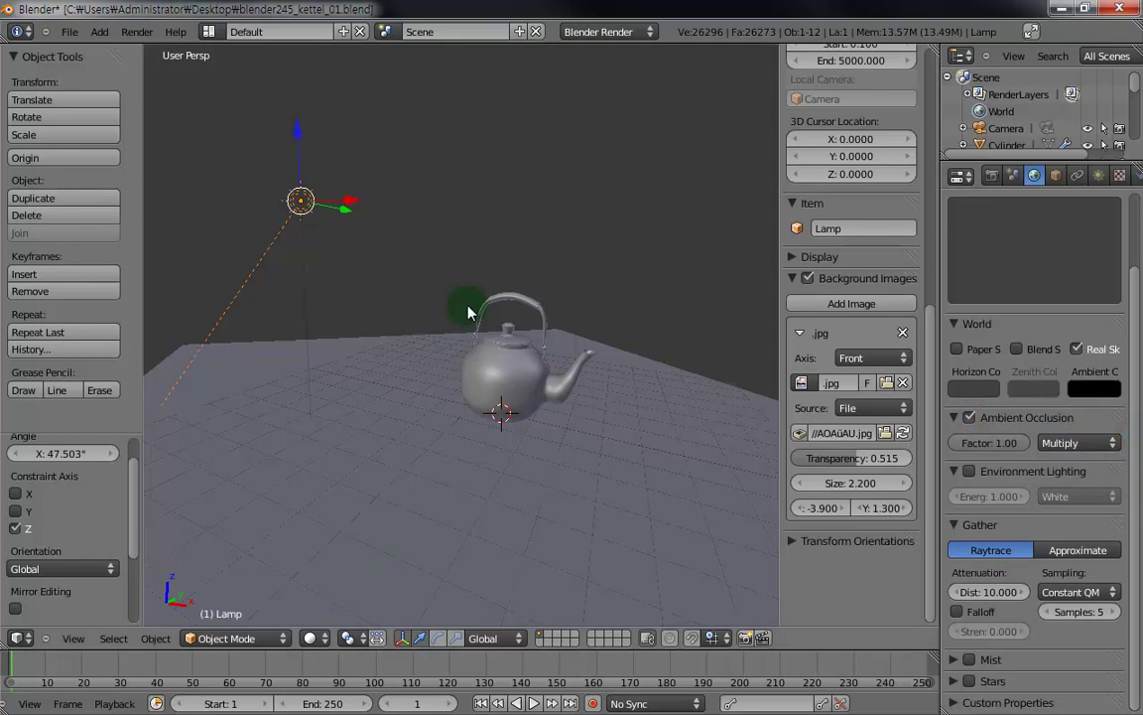
From the camera view, rotate the sun lamp twice to aim its light across the kettle.
{"action": "key", "text": "KP_0"}
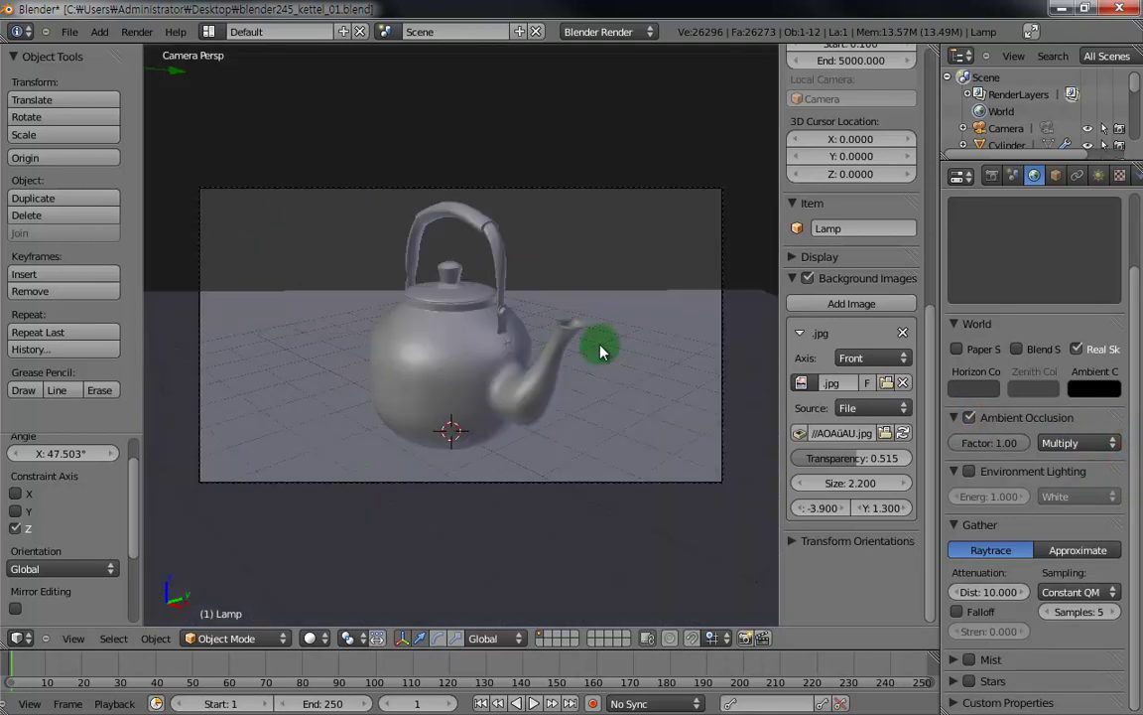
{"action": "key", "text": "r"}
{"action": "left_click", "coordinate": [412, 129]}
{"action": "scroll", "coordinate": [497, 250], "scroll_direction": "down", "scroll_amount": 5}
{"action": "key", "text": "r"}
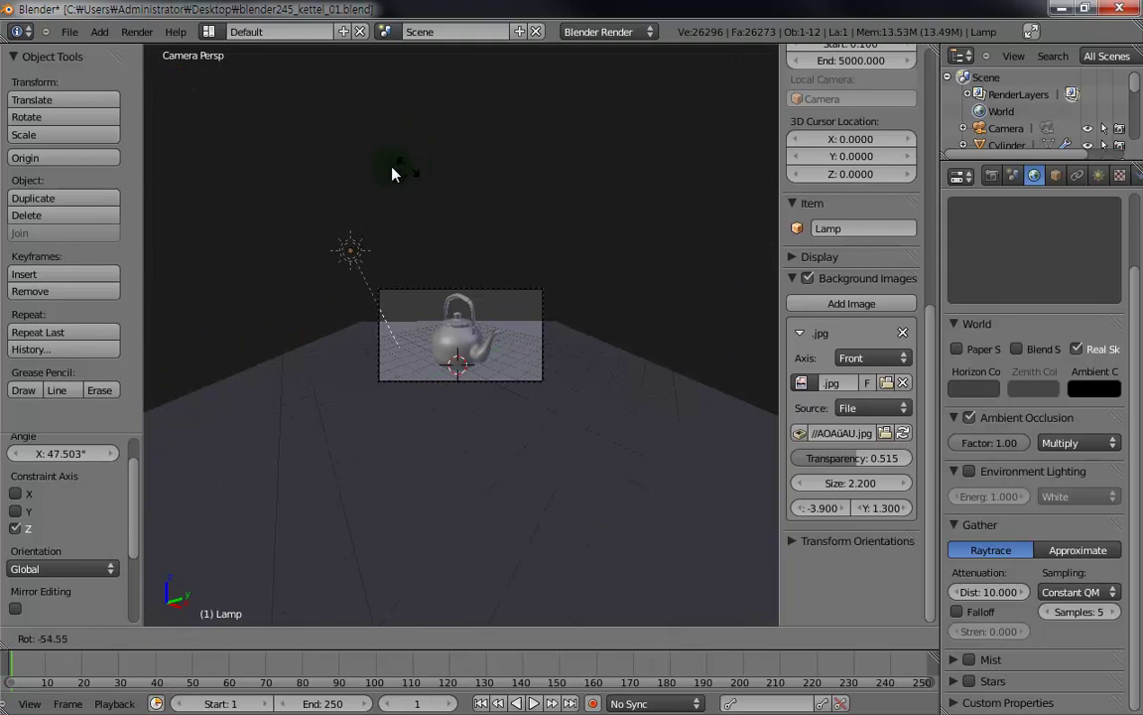
{"action": "left_click", "coordinate": [350, 175]}
{"action": "scroll", "coordinate": [449, 357], "scroll_direction": "up", "scroll_amount": 4}
{"action": "scroll", "coordinate": [448, 357], "scroll_direction": "up", "scroll_amount": 3}
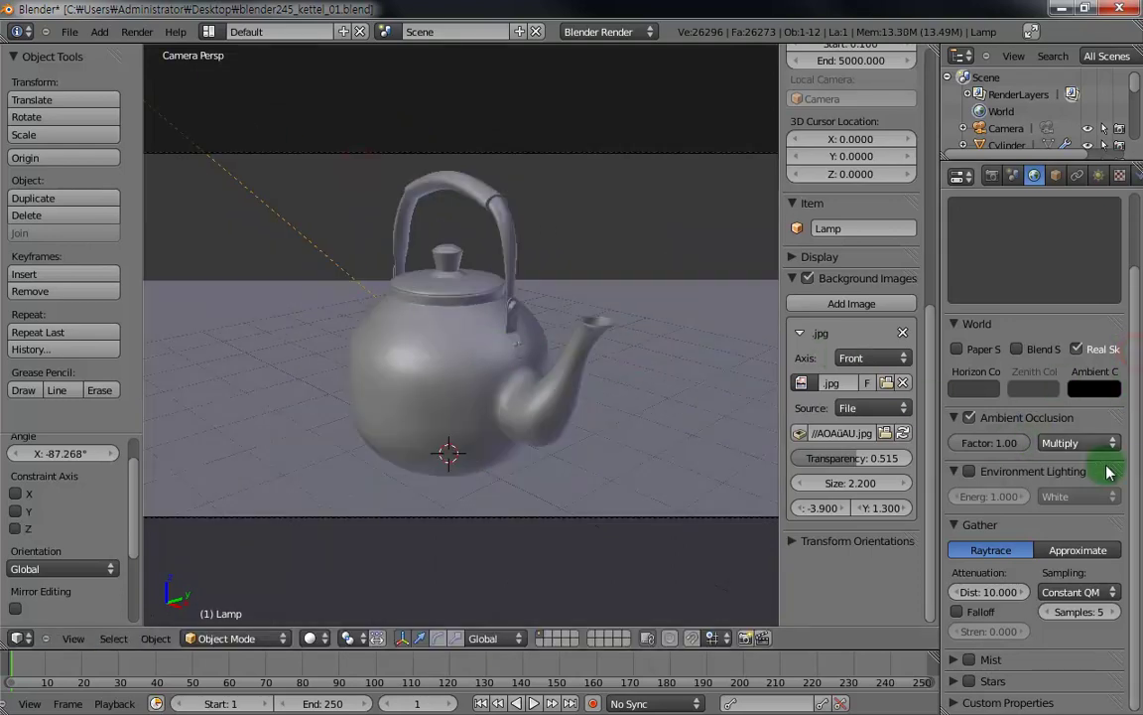
Set ambient occlusion samples to 10 and render the kettle with its shadow.
{"action": "left_click", "coordinate": [1091, 610]}
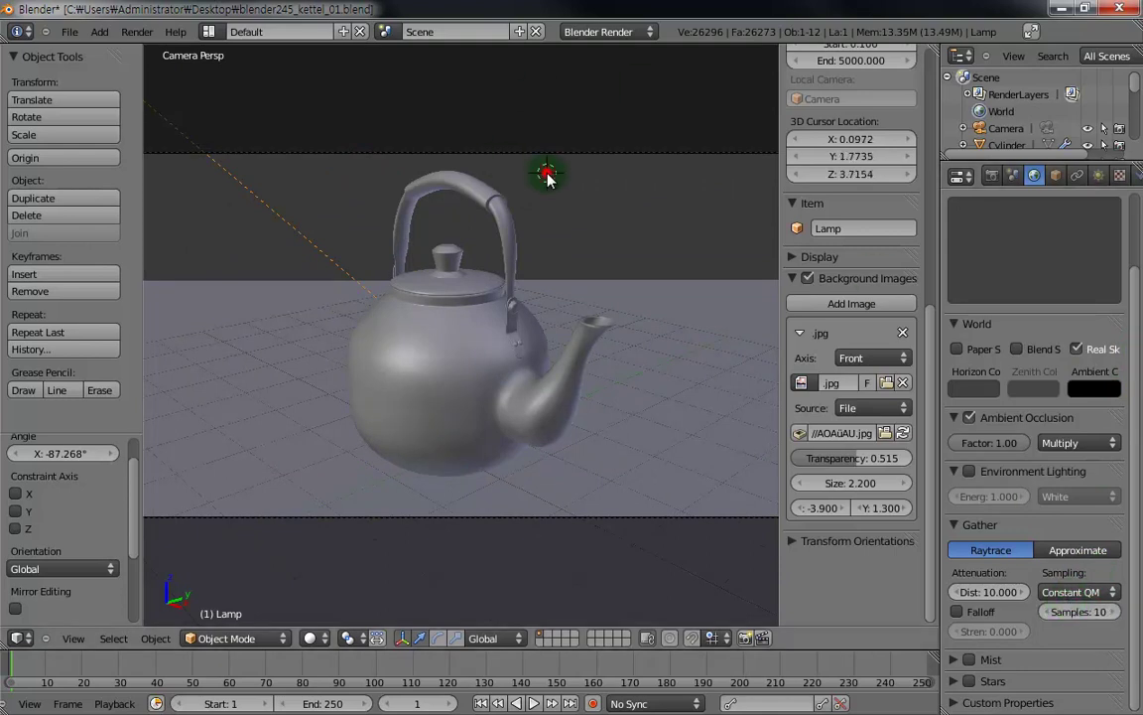
{"action": "key", "text": "Home"}
{"action": "key", "text": "F12"}
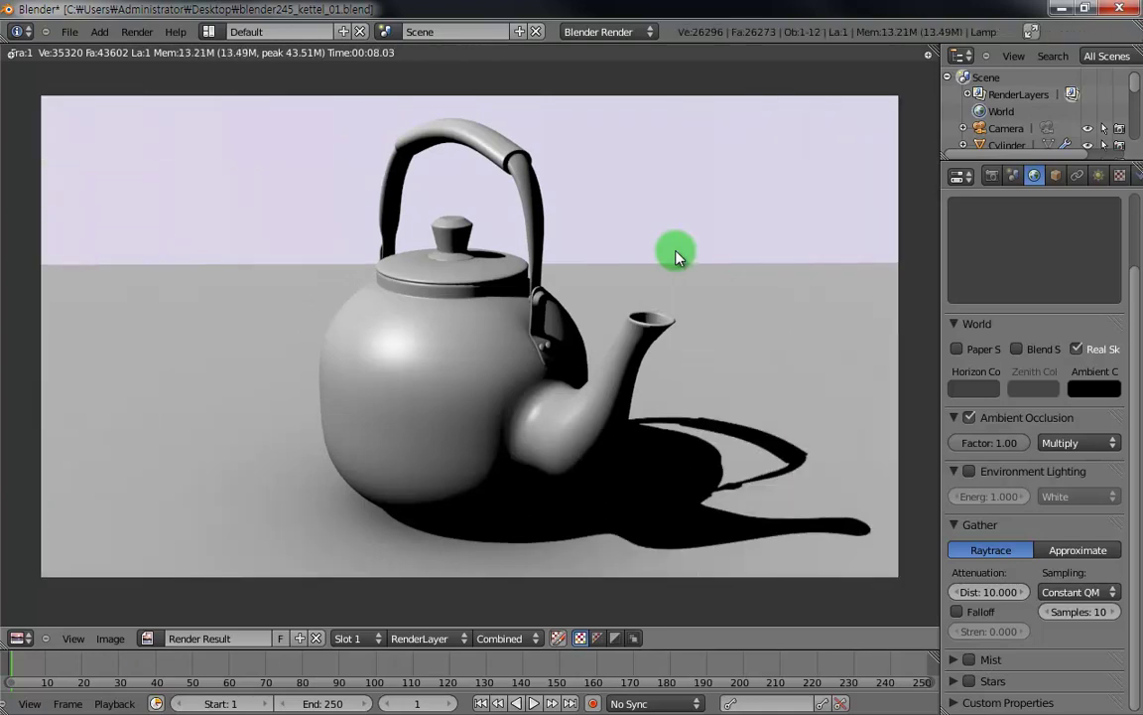
{"action": "scroll", "coordinate": [675, 256], "scroll_direction": "down", "scroll_amount": 2}
{"action": "scroll", "coordinate": [677, 258], "scroll_direction": "up", "scroll_amount": 1}
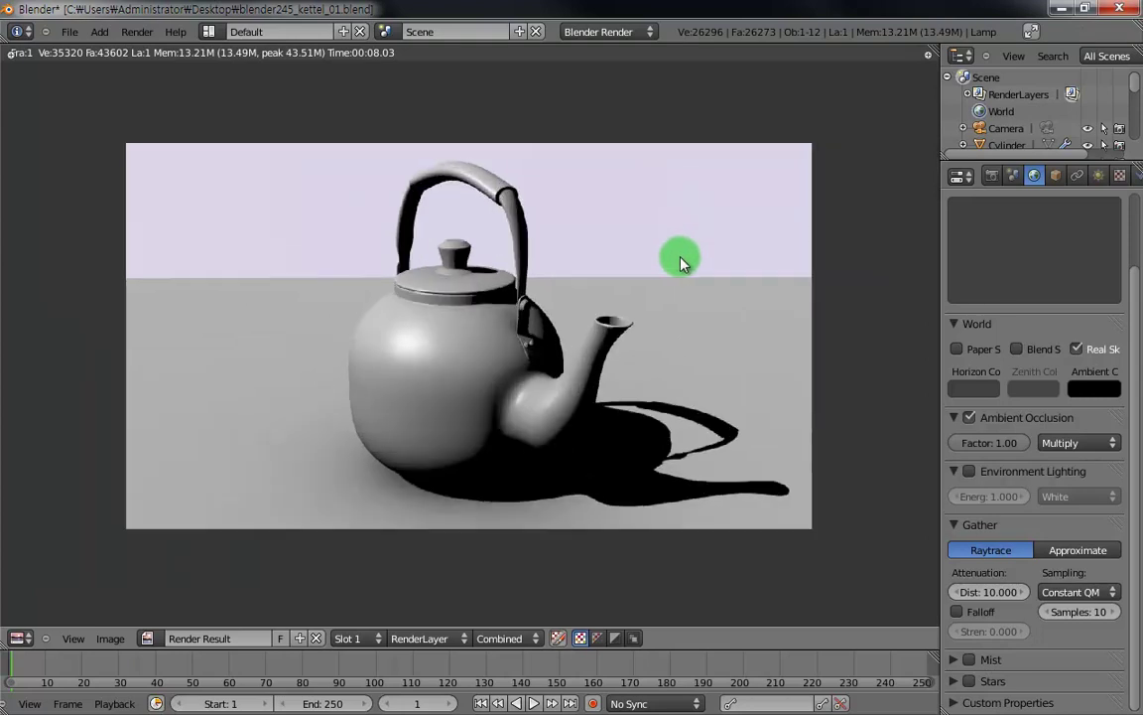